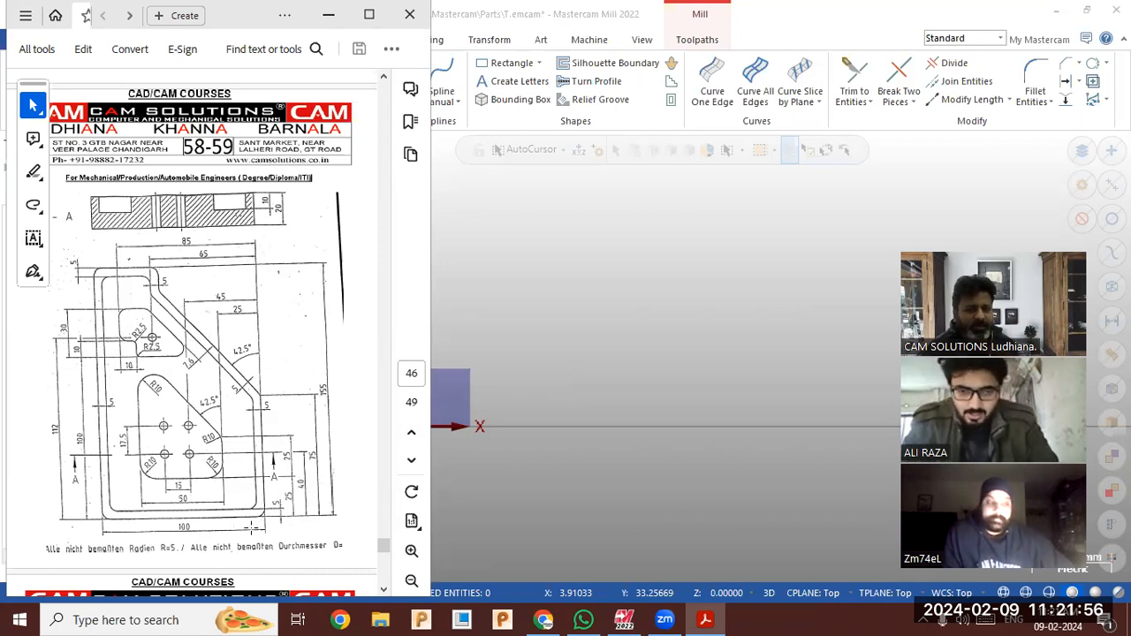
{"action": "mouse_move", "coordinate": [262, 521]}
{"action": "left_mouse_down"}
{"action": "mouse_move", "coordinate": [203, 509]}
{"action": "mouse_move", "coordinate": [82, 364]}
{"action": "mouse_move", "coordinate": [60, 265]}
{"action": "left_mouse_up"}
{"action": "left_click", "coordinate": [312, 407]}
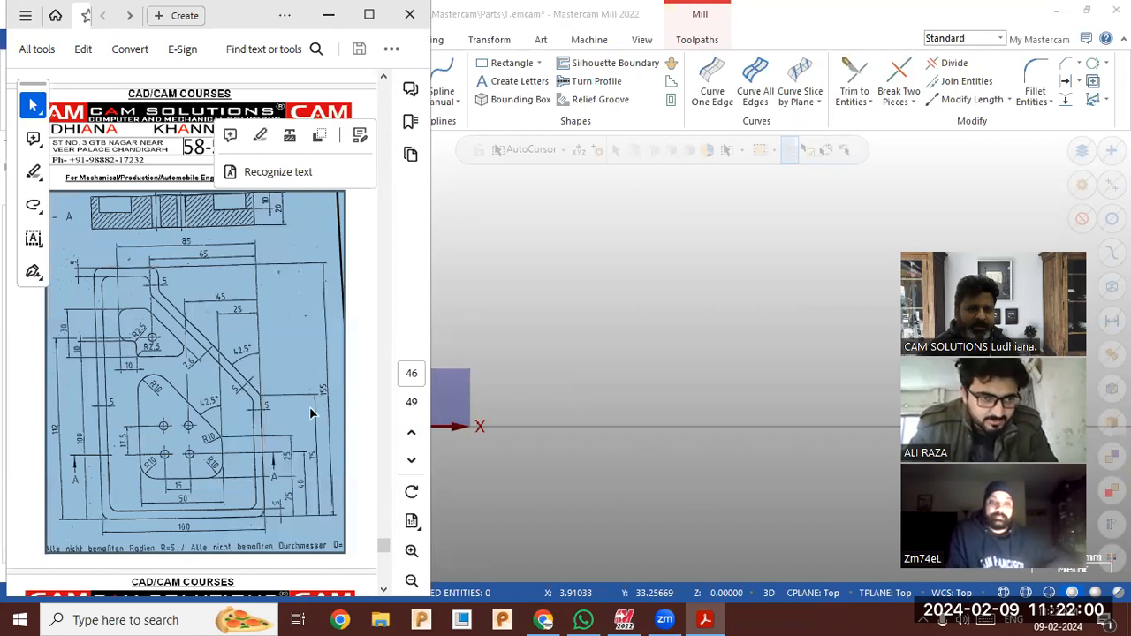
{"action": "left_click", "coordinate": [310, 407]}
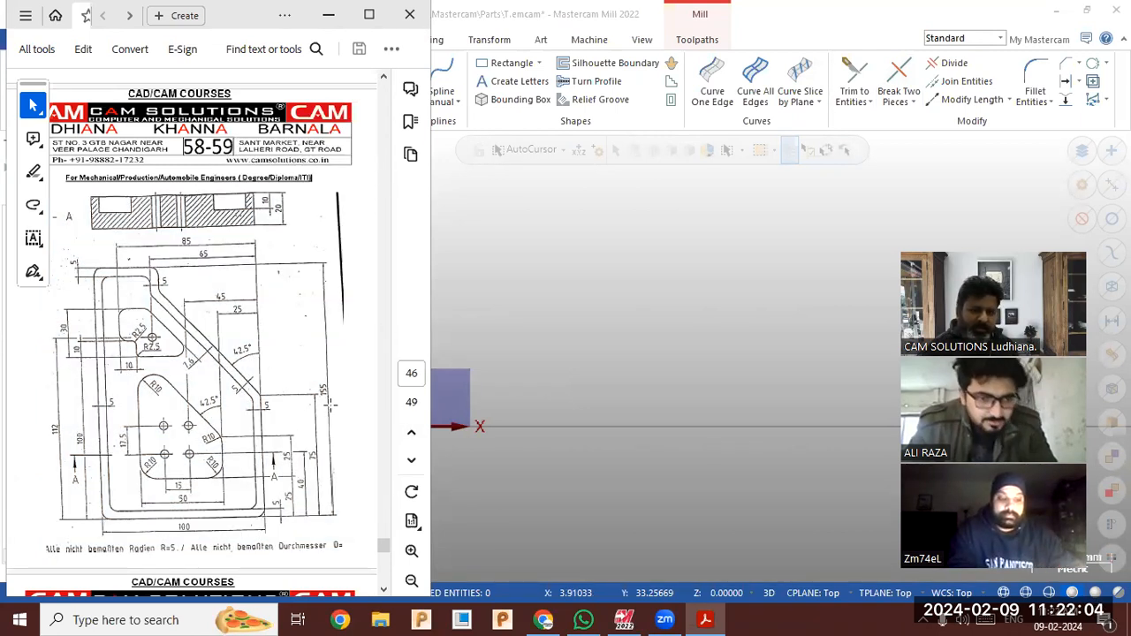
Switch to Mastercam and draw a rectangle from the origin, about 26 mm wide and 33 mm high.
{"action": "left_click", "coordinate": [607, 316]}
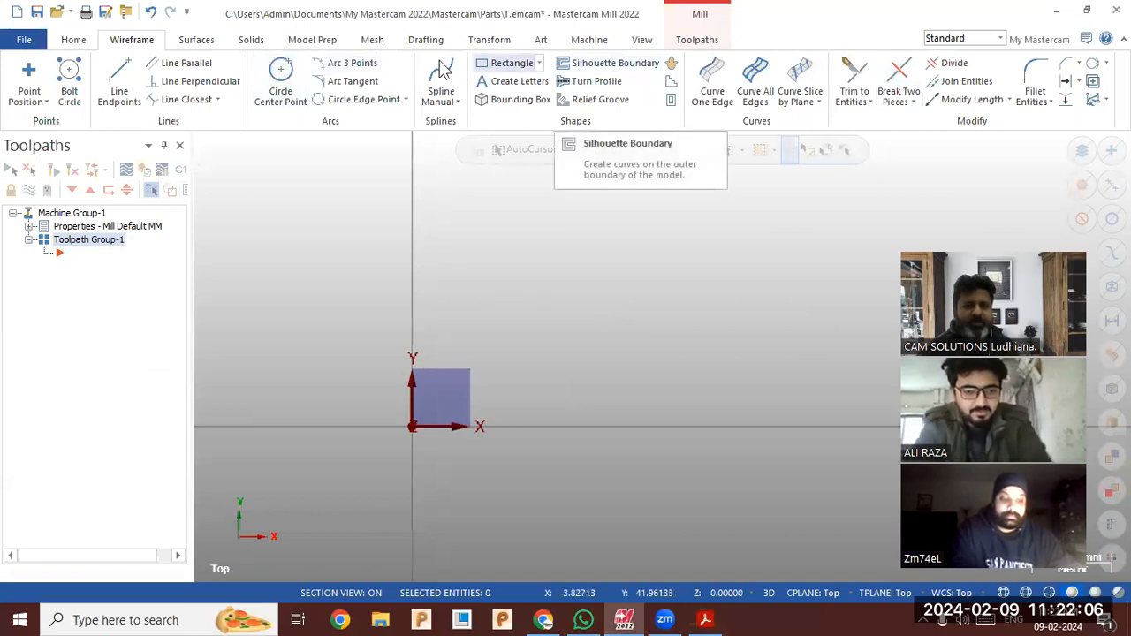
{"action": "left_click", "coordinate": [509, 63]}
{"action": "left_click", "coordinate": [412, 426]}
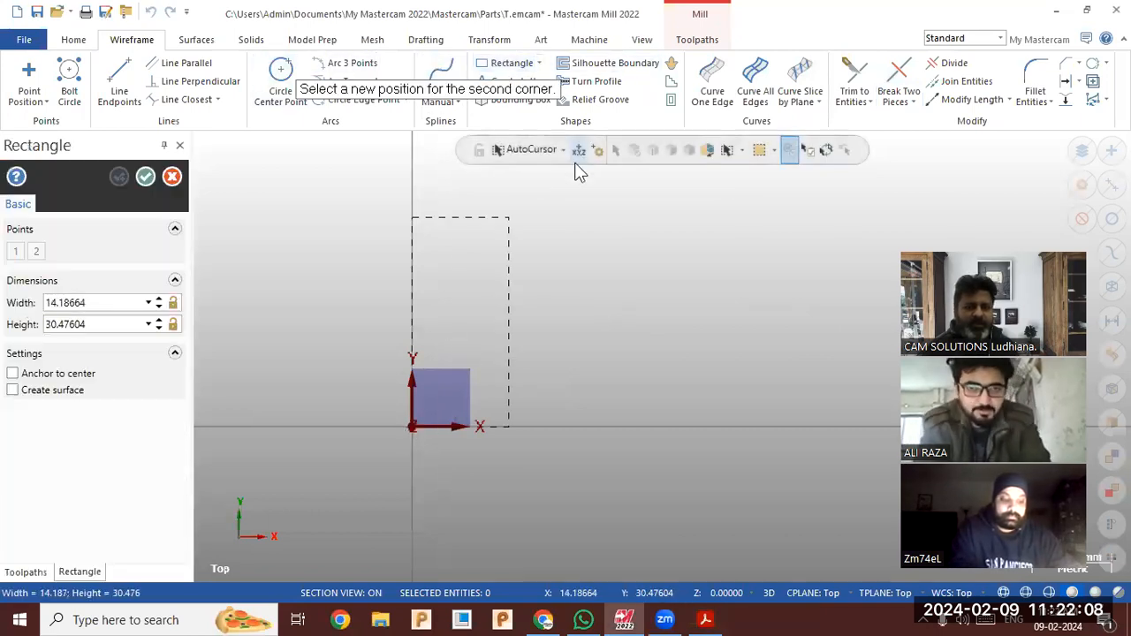
{"action": "left_click", "coordinate": [590, 200]}
Set the rectangle's width to 100 mm and its height to 155 mm and accept it.
{"action": "left_click", "coordinate": [95, 303]}
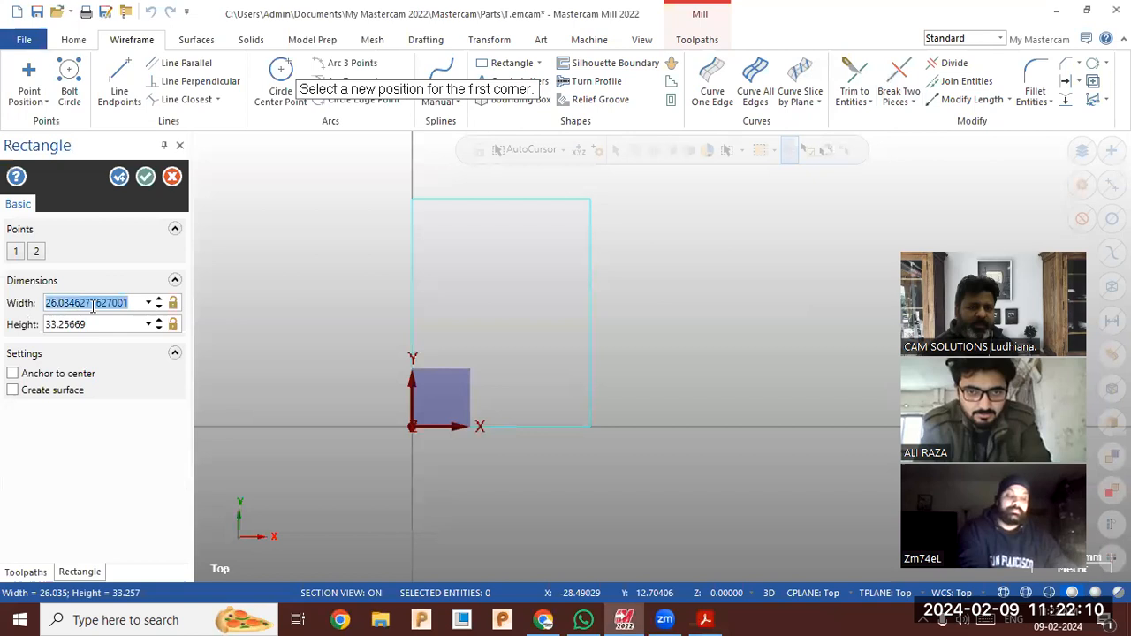
{"action": "left_click", "coordinate": [109, 324]}
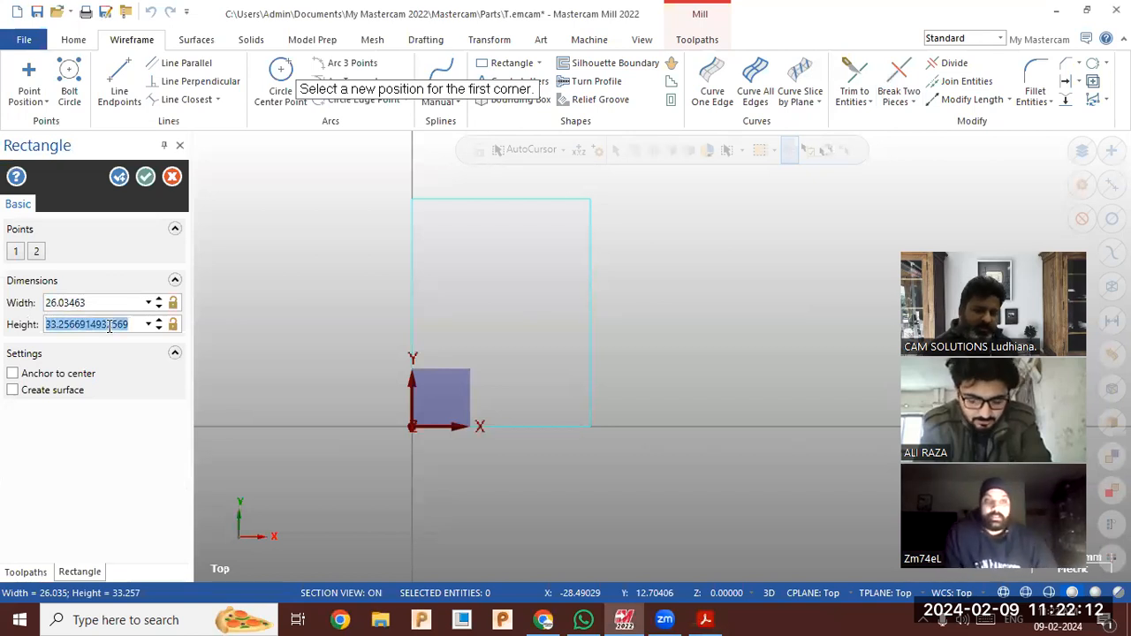
{"action": "left_click", "coordinate": [88, 301]}
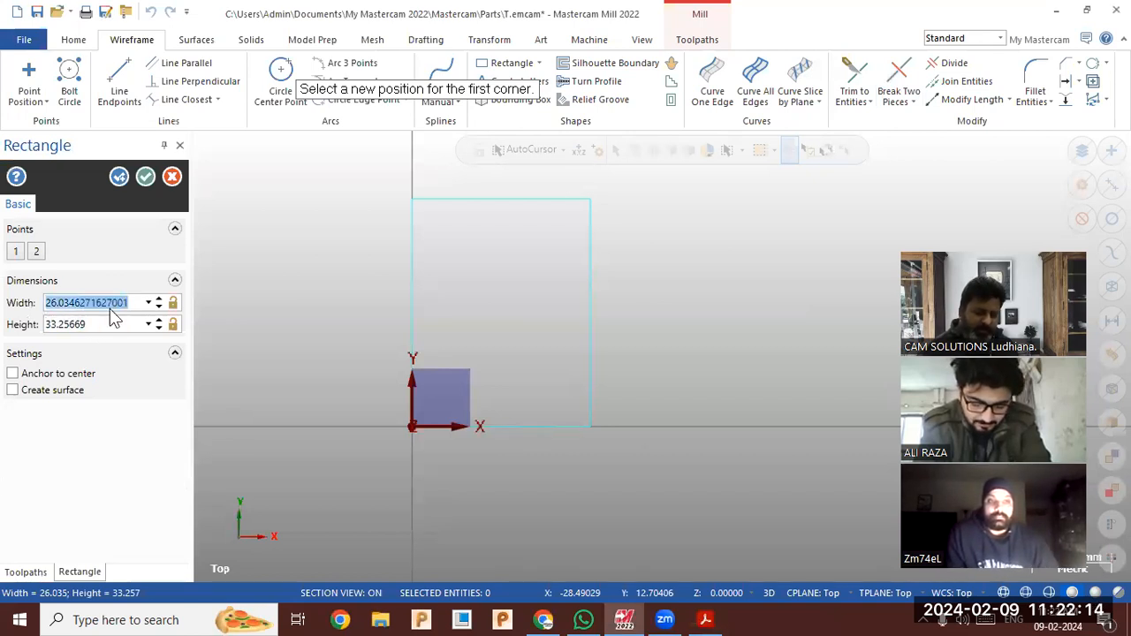
{"action": "type", "text": "100"}
{"action": "key", "text": "Return"}
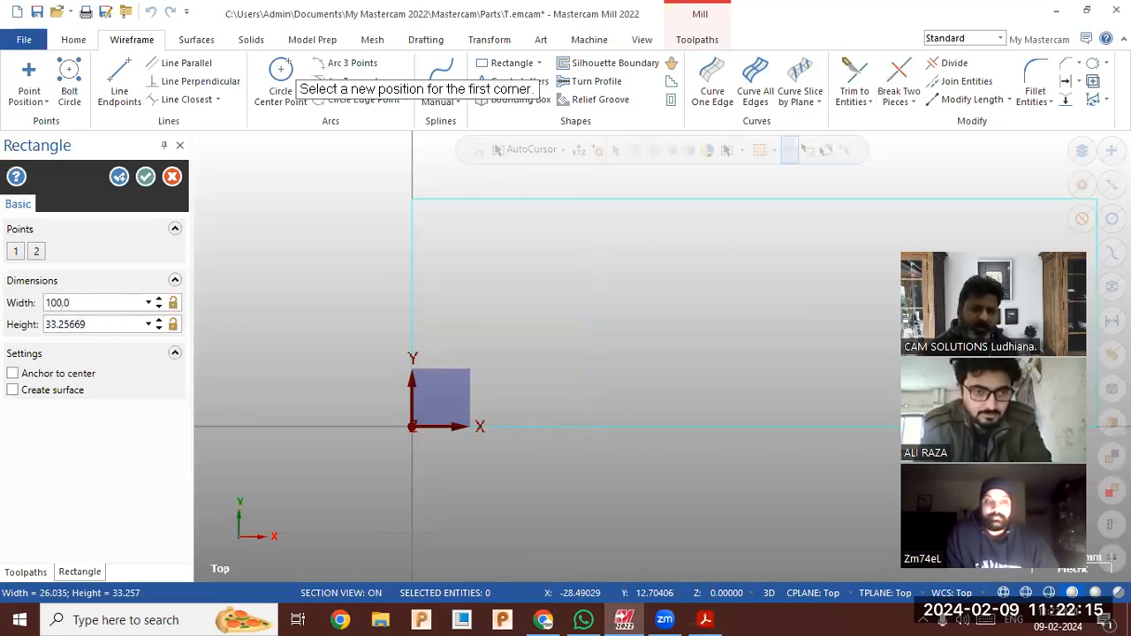
{"action": "left_click", "coordinate": [74, 324]}
{"action": "type", "text": "1"}
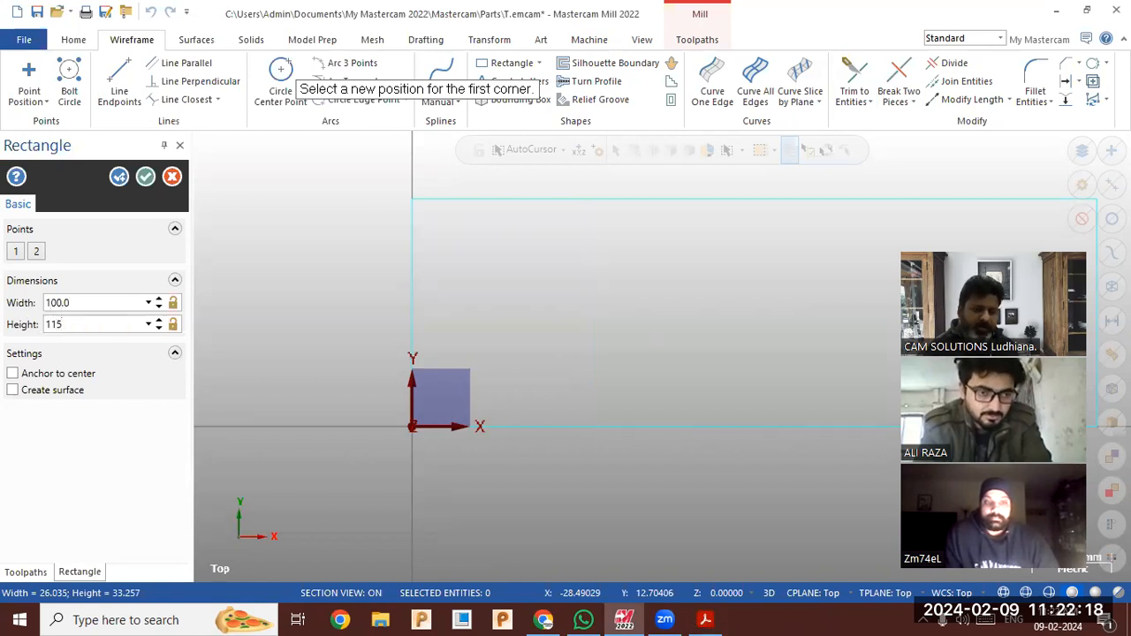
{"action": "type", "text": "5"}
{"action": "key", "text": "Return"}
{"action": "left_click", "coordinate": [145, 177]}
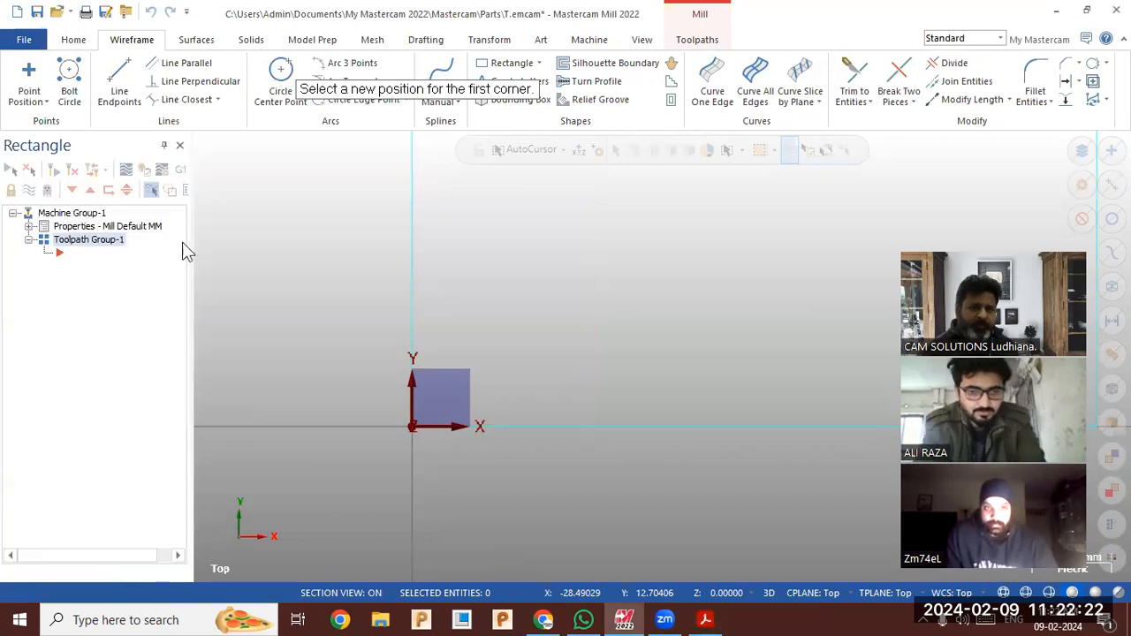
Offset a copy of the rectangle's right edge 65 mm inward, following the part drawing.
{"action": "scroll", "coordinate": [493, 431], "scroll_direction": "down", "scroll_amount": 5}
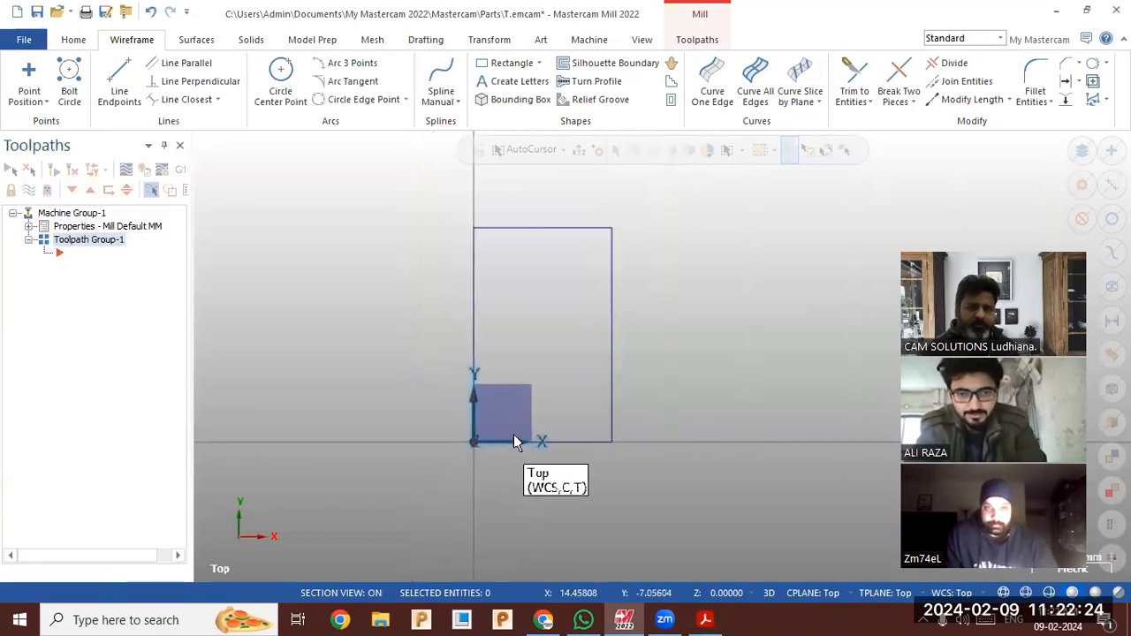
{"action": "scroll", "coordinate": [548, 287], "scroll_direction": "up", "scroll_amount": 2}
{"action": "scroll", "coordinate": [552, 283], "scroll_direction": "up", "scroll_amount": 1}
{"action": "left_click", "coordinate": [705, 619]}
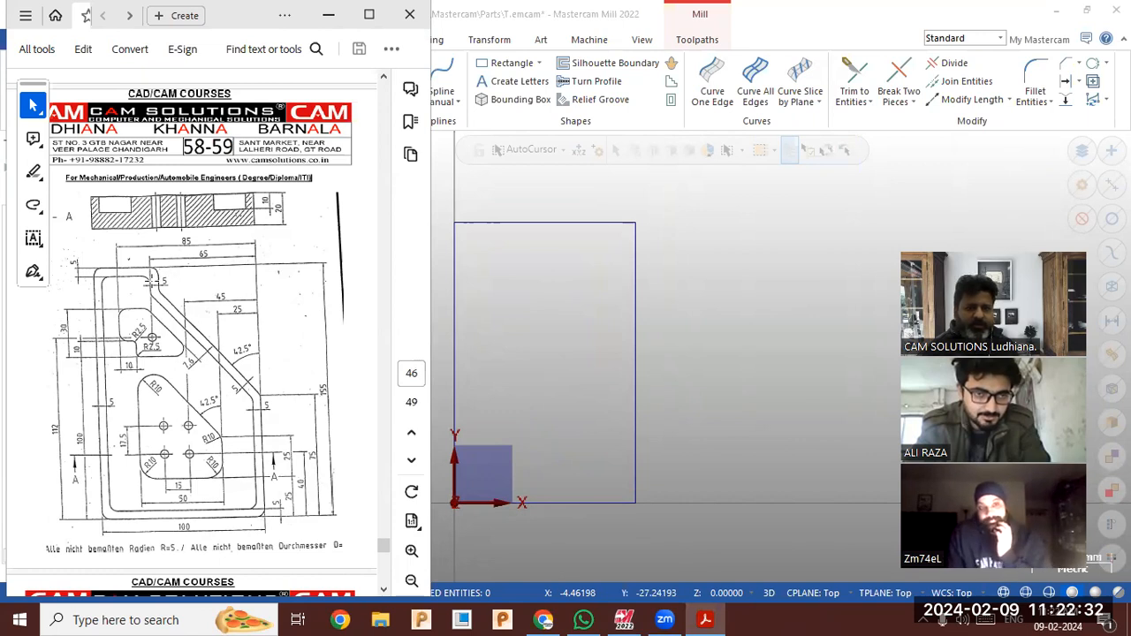
{"action": "left_click", "coordinate": [556, 280]}
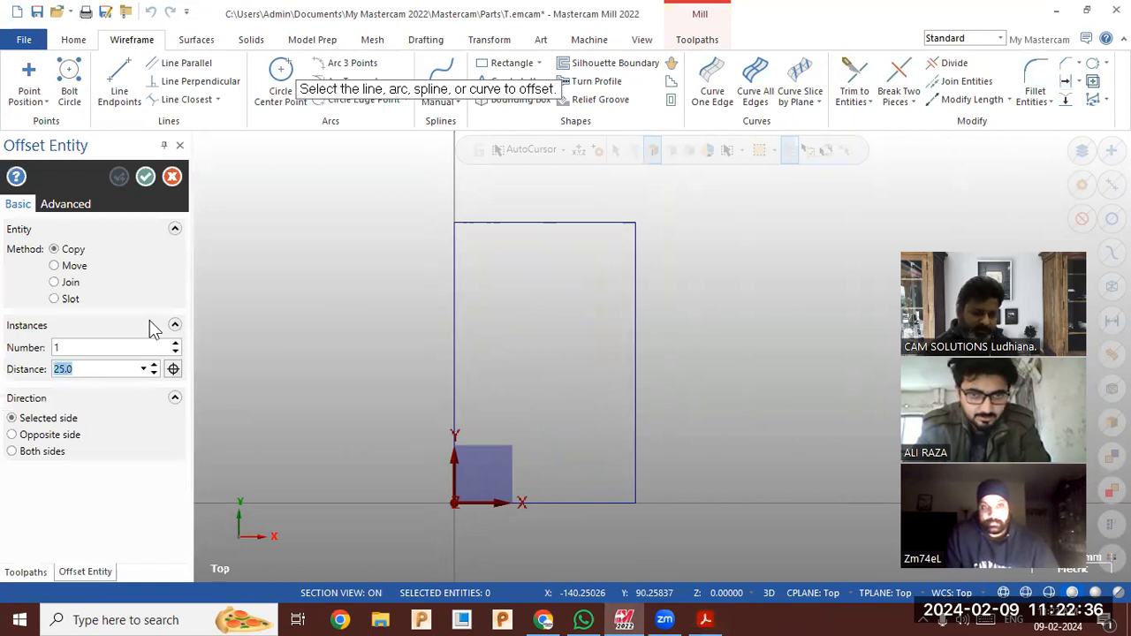
{"action": "type", "text": "5"}
{"action": "key", "text": "Return"}
{"action": "left_click", "coordinate": [611, 301]}
{"action": "left_click", "coordinate": [498, 309]}
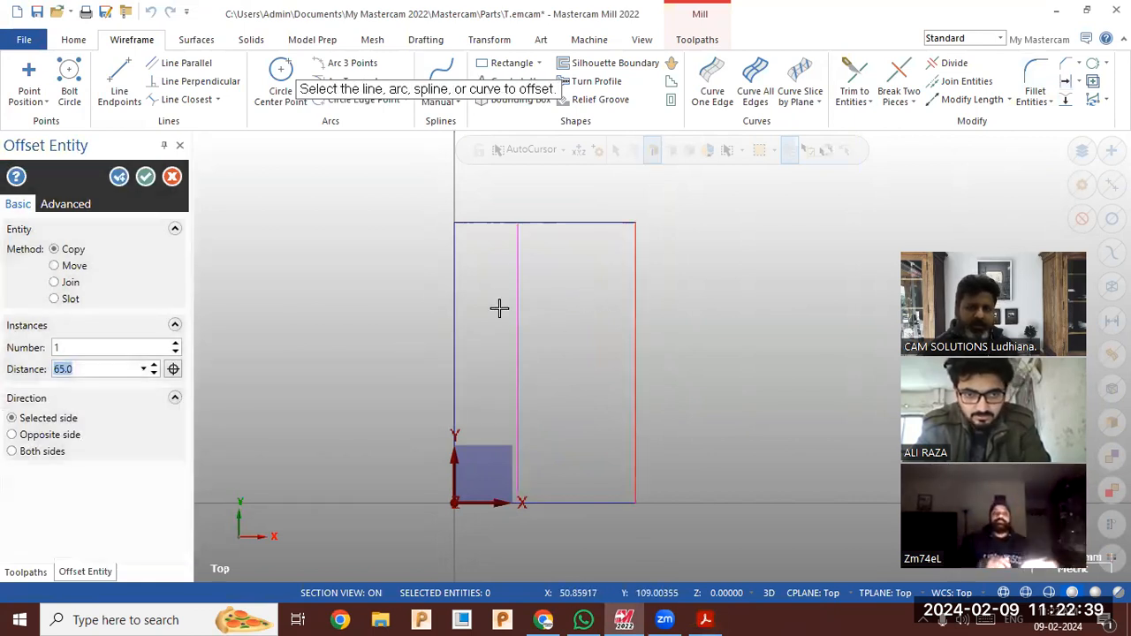
{"action": "left_click", "coordinate": [146, 177]}
Offset a copy of the inner vertical line 5 mm toward the rectangle's right edge.
{"action": "left_click", "coordinate": [705, 620]}
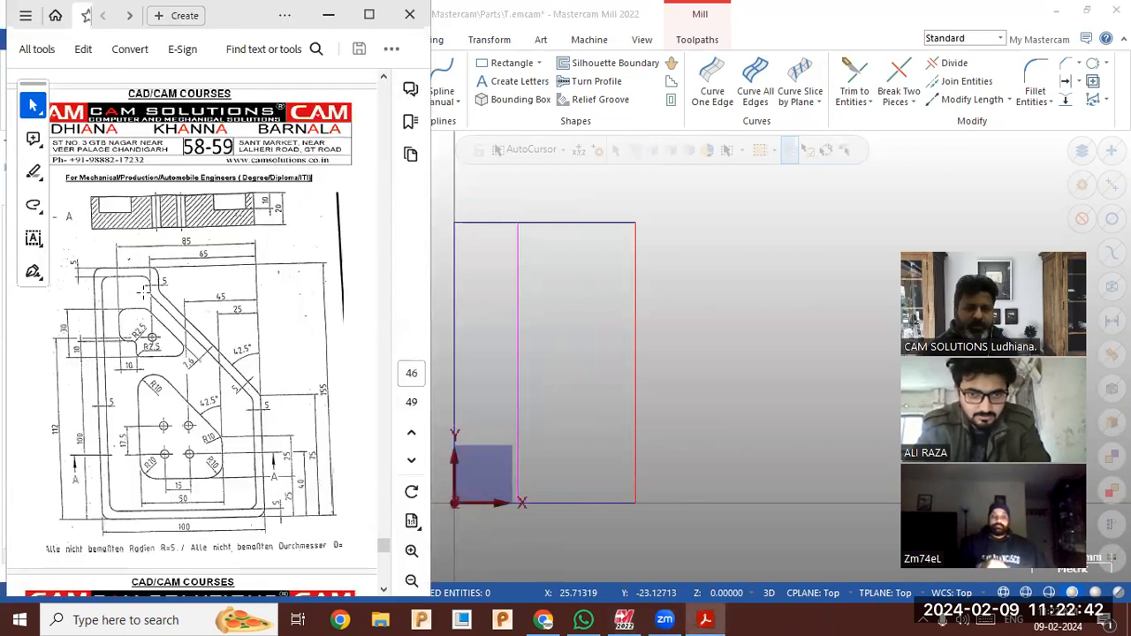
{"action": "left_click", "coordinate": [680, 300]}
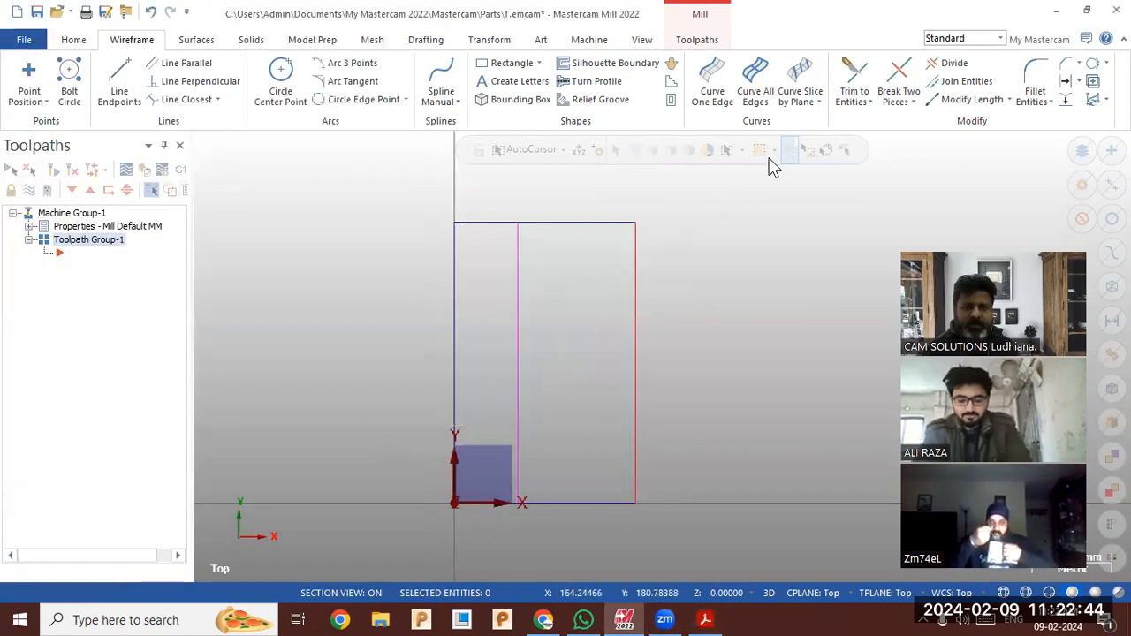
{"action": "left_click", "coordinate": [1065, 83]}
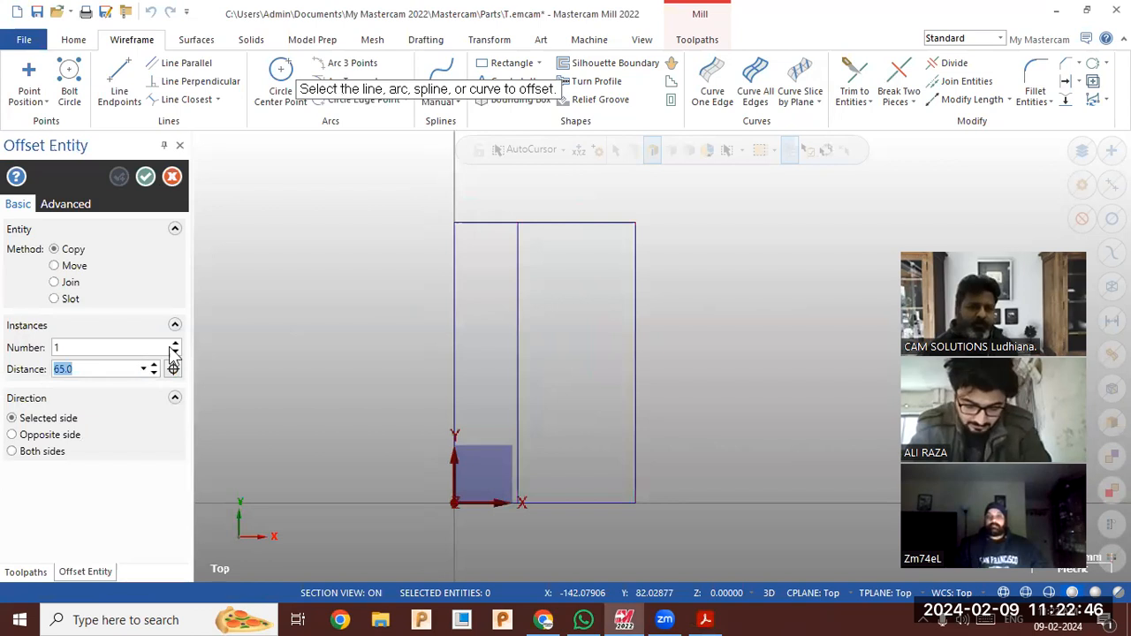
{"action": "type", "text": "5"}
{"action": "left_click", "coordinate": [519, 293]}
{"action": "key", "text": "Return"}
Offset copies of the rectangle's bottom, left, top and right edges 5 mm inward to form the wall outline.
{"action": "left_click", "coordinate": [705, 619]}
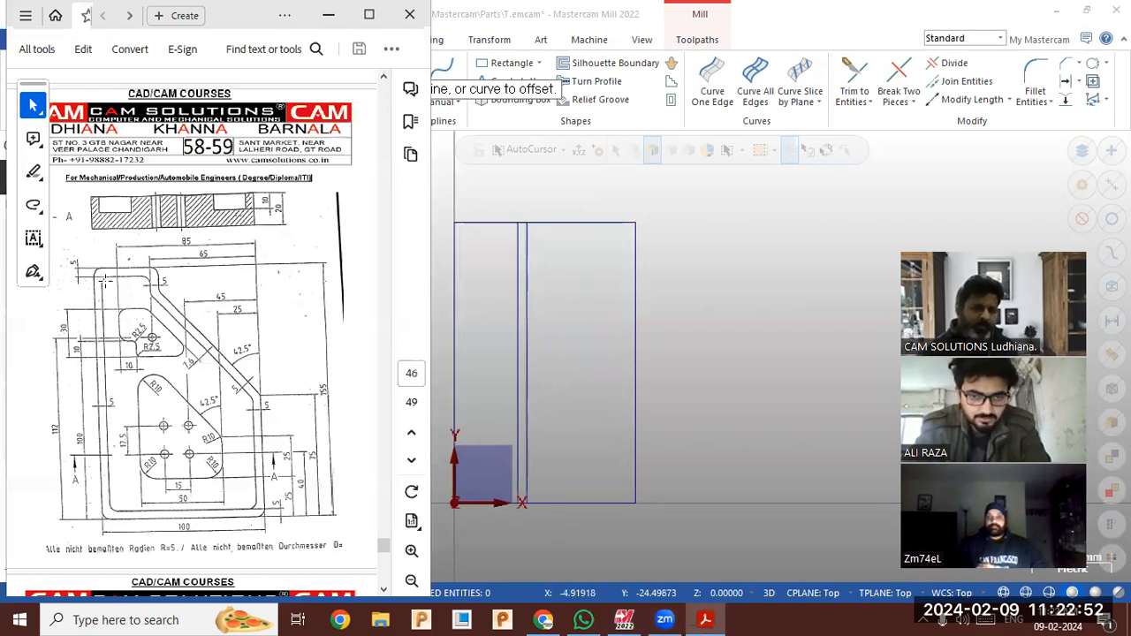
{"action": "left_click", "coordinate": [753, 350]}
{"action": "left_click", "coordinate": [574, 503]}
{"action": "left_click", "coordinate": [568, 472]}
{"action": "left_click", "coordinate": [469, 423]}
{"action": "left_click", "coordinate": [477, 389]}
{"action": "left_click", "coordinate": [494, 225]}
{"action": "left_click", "coordinate": [497, 296]}
{"action": "left_click", "coordinate": [631, 404]}
{"action": "left_click", "coordinate": [584, 417]}
{"action": "key", "text": "Return"}
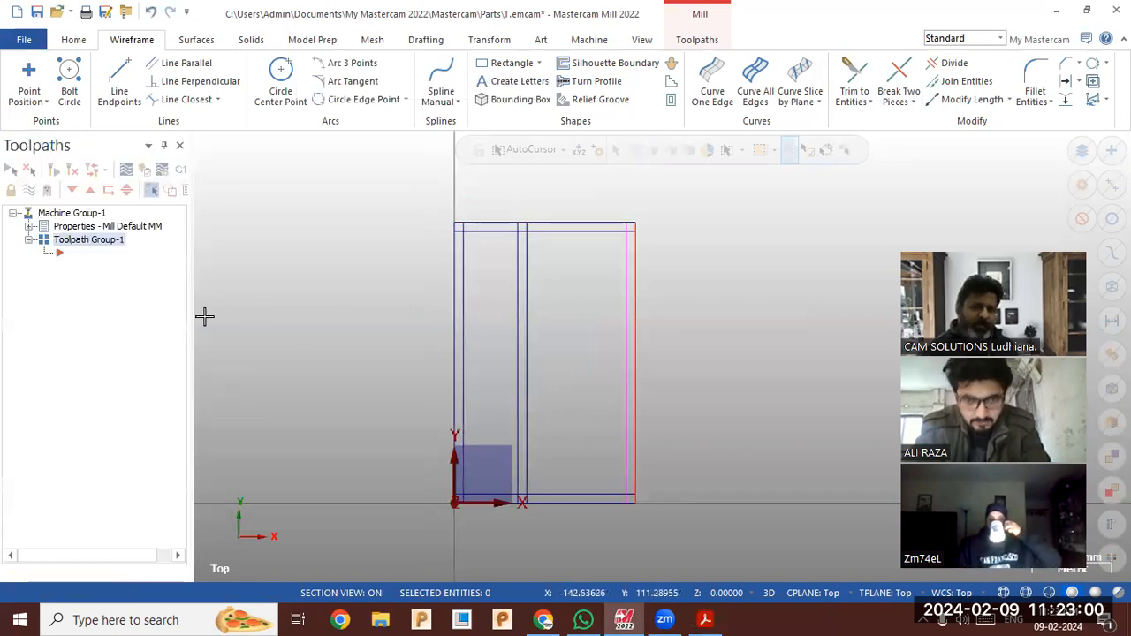
Check the height dimension in the part drawing and offset a copy of the rectangle's bottom edge 75 mm upward.
{"action": "left_click", "coordinate": [704, 620]}
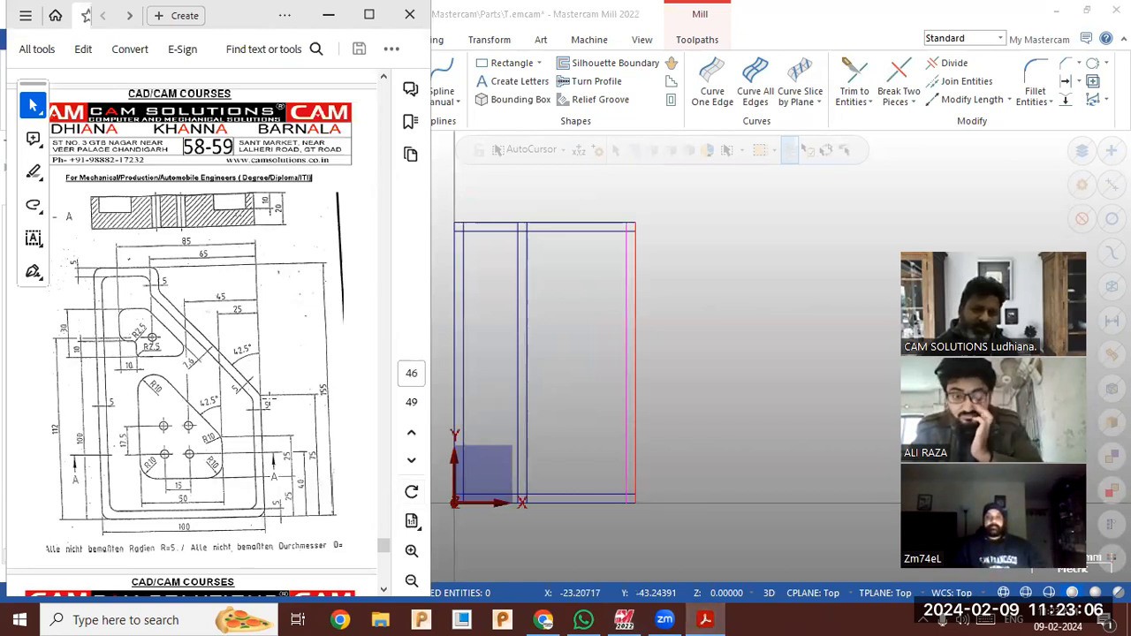
{"action": "left_click", "coordinate": [782, 277]}
{"action": "left_click", "coordinate": [1067, 84]}
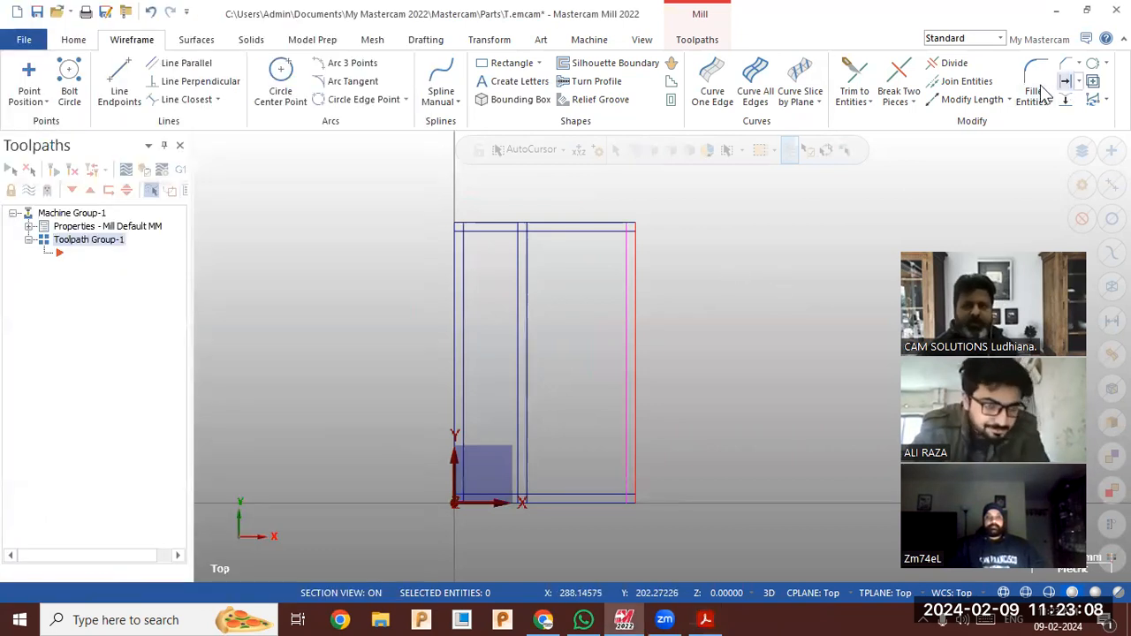
{"action": "type", "text": "75"}
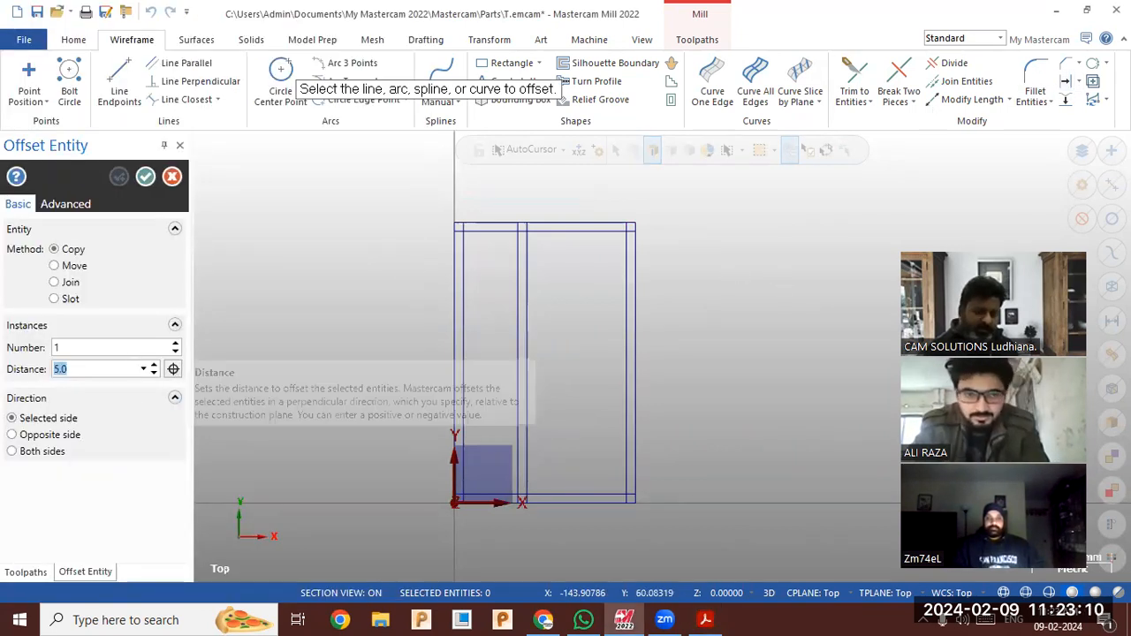
{"action": "key", "text": "Return"}
{"action": "left_click", "coordinate": [588, 502]}
{"action": "left_click", "coordinate": [554, 384]}
{"action": "left_click", "coordinate": [150, 176]}
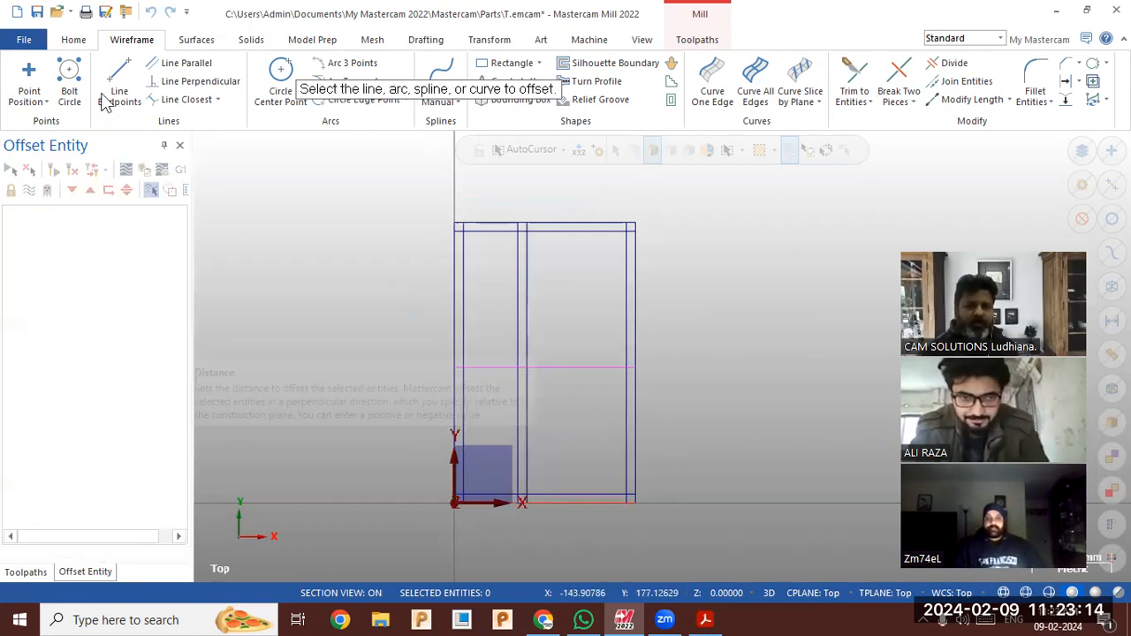
Draw a line about 81 mm long up and left from the 75 mm line's right end, at an angle of 90+42.5°.
{"action": "left_click", "coordinate": [118, 81]}
{"action": "left_click", "coordinate": [637, 368]}
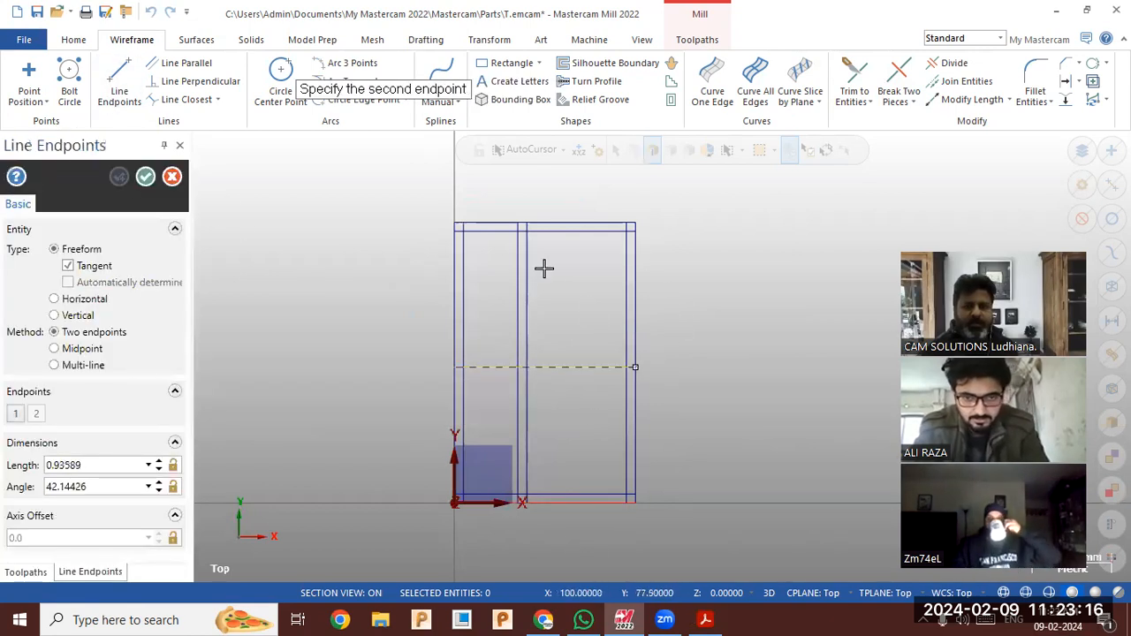
{"action": "left_click", "coordinate": [544, 254]}
{"action": "left_click", "coordinate": [104, 466]}
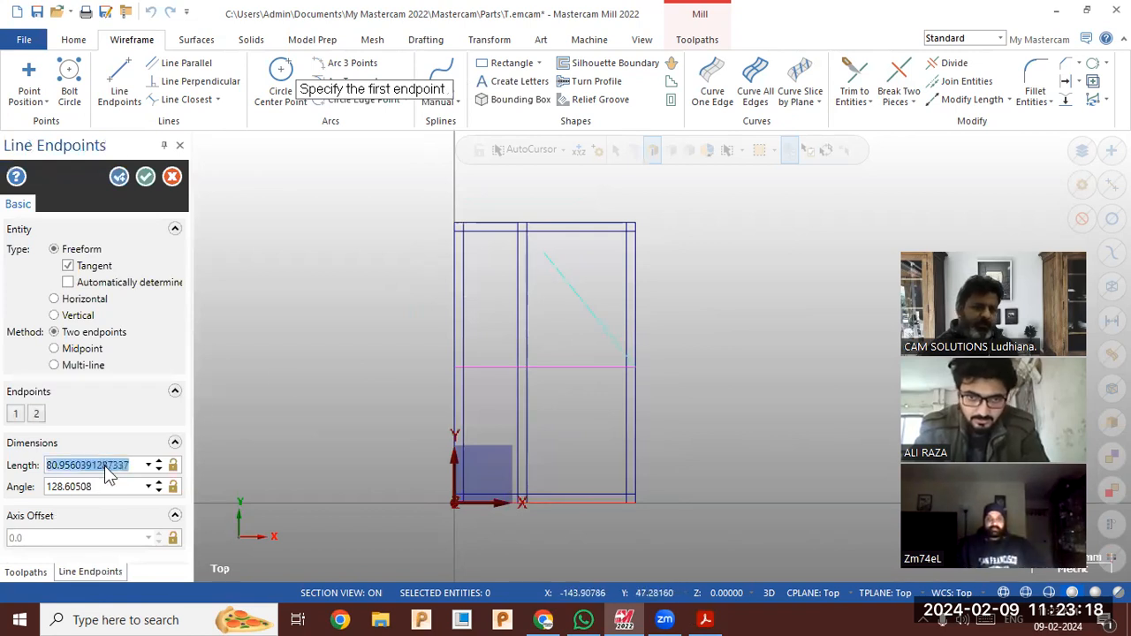
{"action": "key", "text": "Tab"}
{"action": "type", "text": "90"}
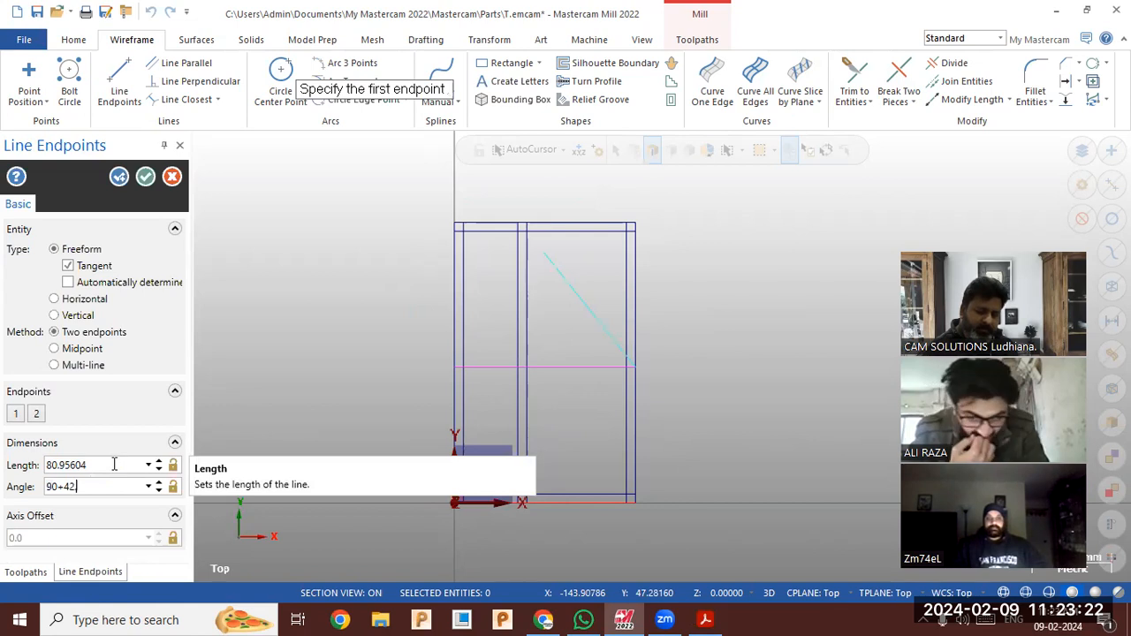
{"action": "left_click", "coordinate": [138, 182]}
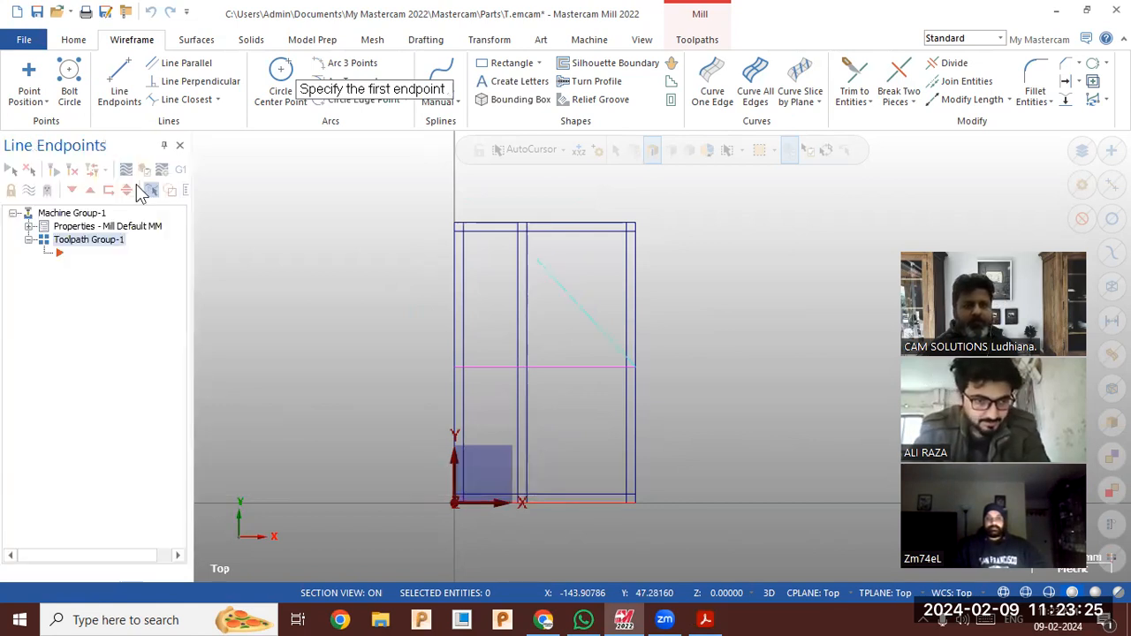
Offset a copy of the angled line 5 mm toward the inside of the part.
{"action": "left_click", "coordinate": [1067, 82]}
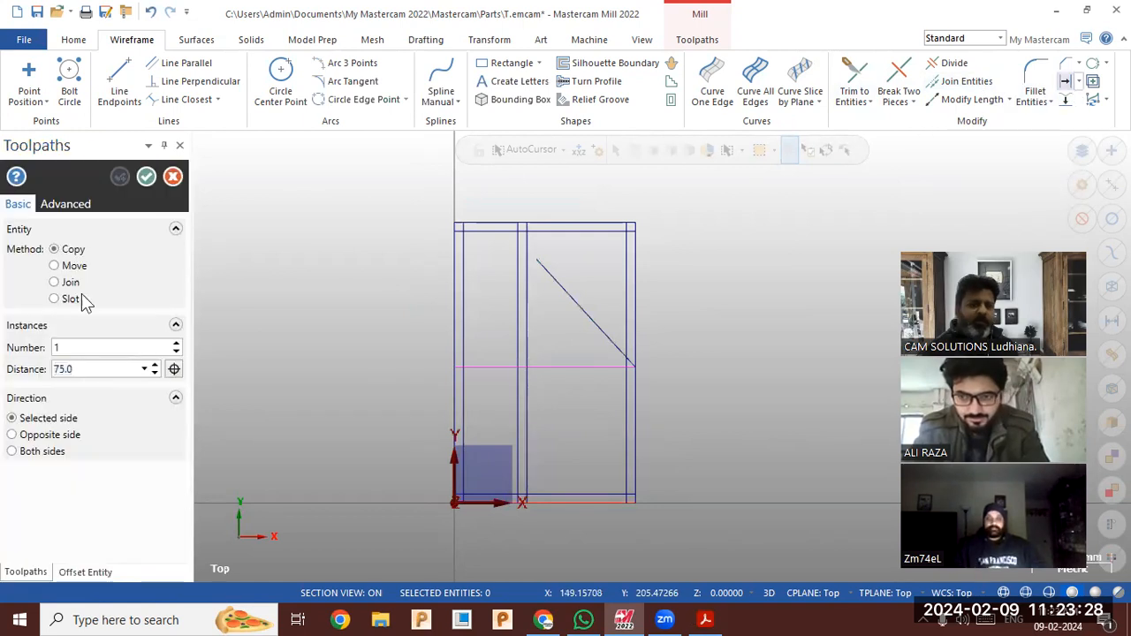
{"action": "type", "text": "5"}
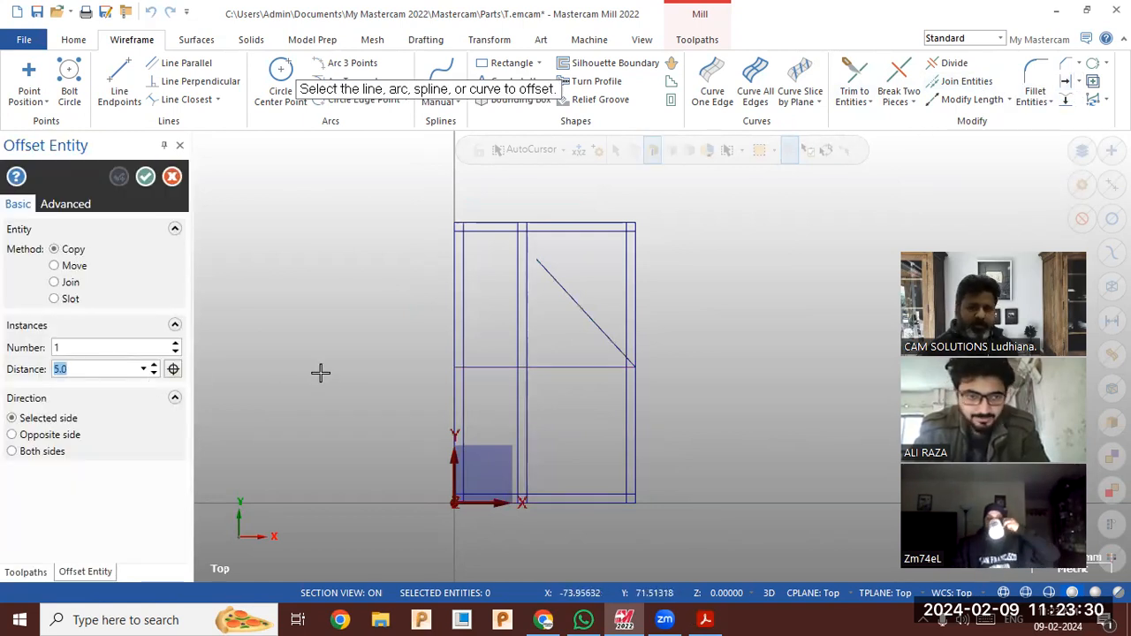
{"action": "left_click", "coordinate": [584, 334]}
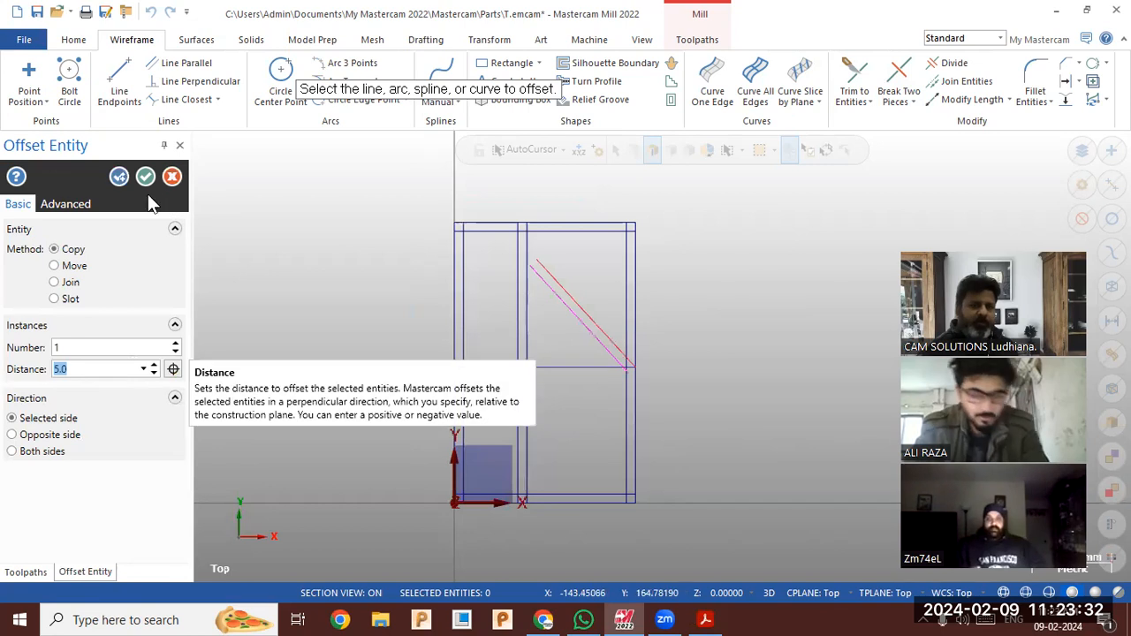
{"action": "left_click", "coordinate": [147, 178]}
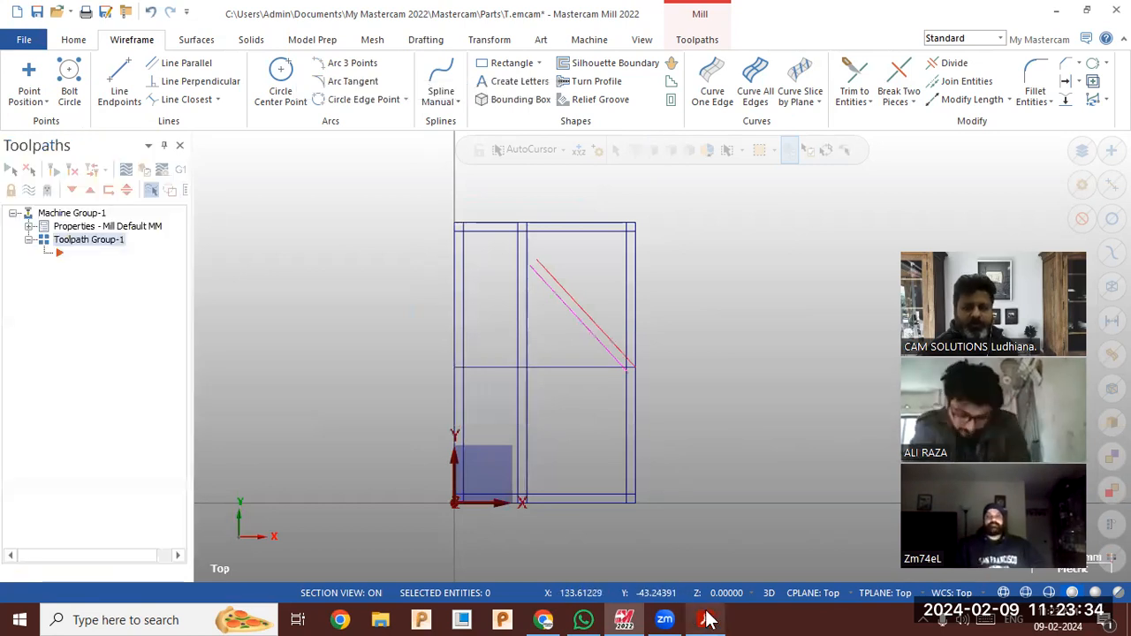
Check the part drawing and fillet the upper ends of both angled lines to their adjoining vertical lines with a 5 mm radius.
{"action": "left_click", "coordinate": [706, 619]}
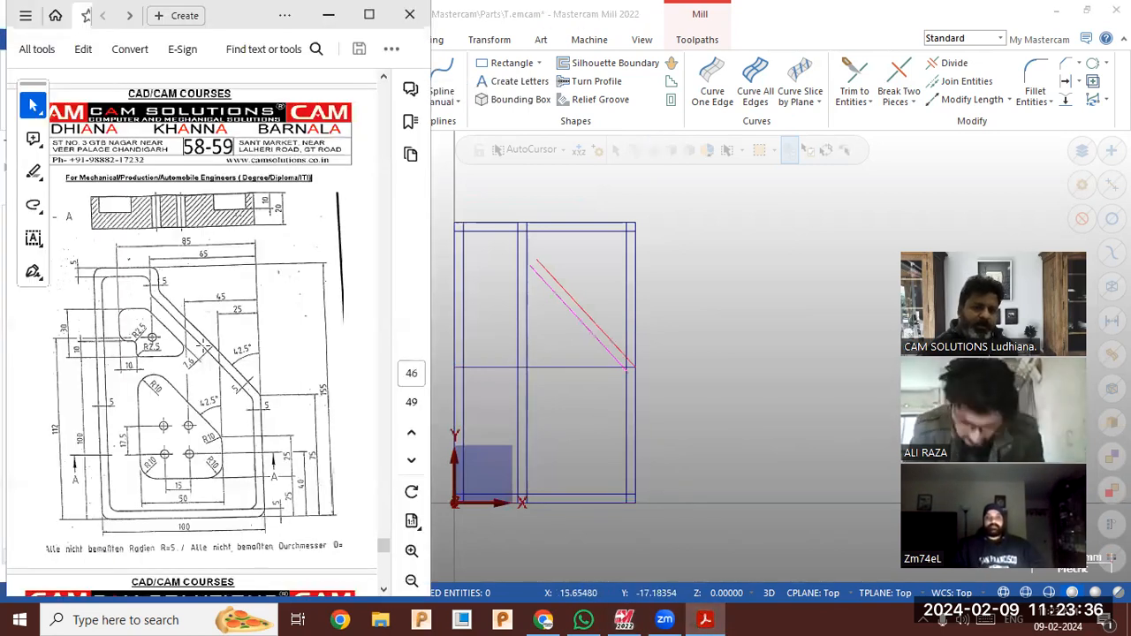
{"action": "left_click", "coordinate": [758, 265]}
{"action": "left_click", "coordinate": [1036, 87]}
{"action": "scroll", "coordinate": [549, 272], "scroll_direction": "up", "scroll_amount": 4}
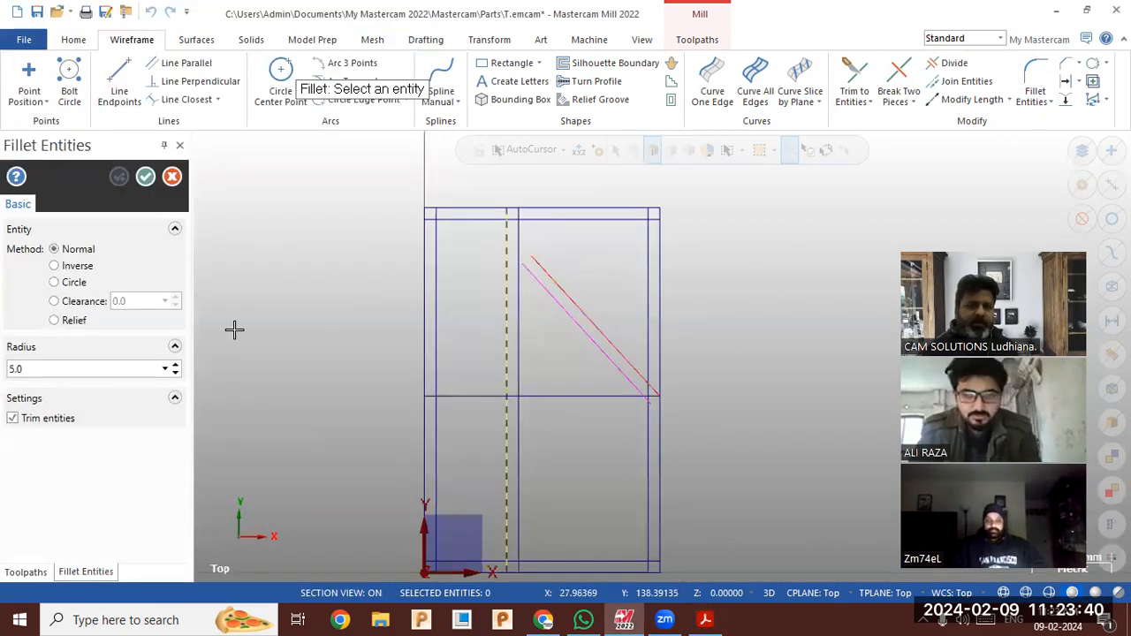
{"action": "left_click", "coordinate": [563, 258]}
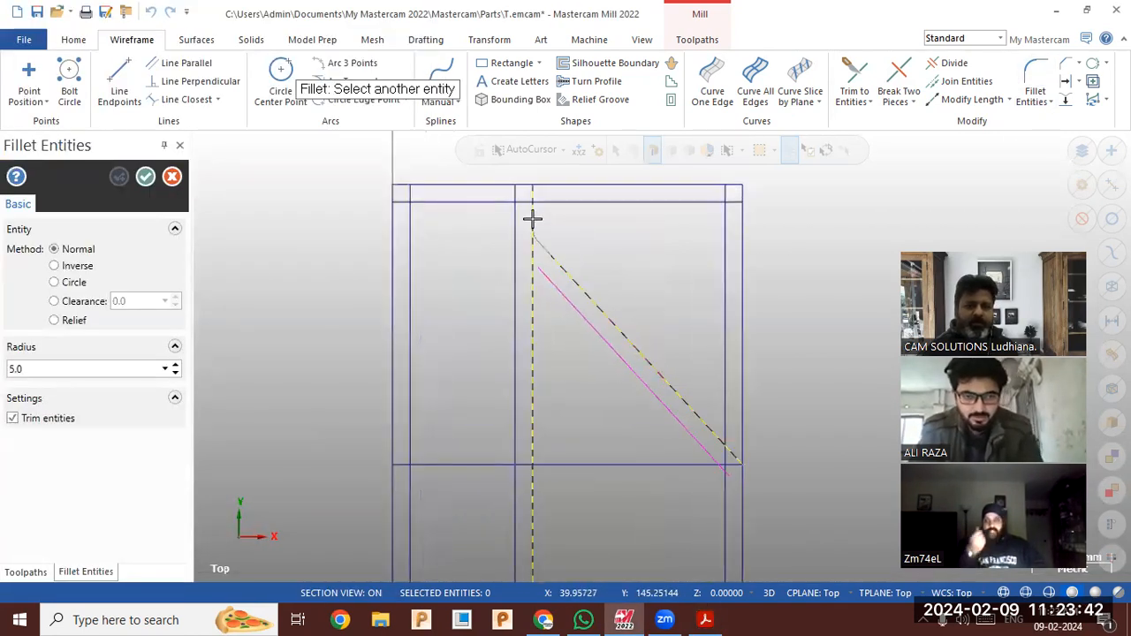
{"action": "left_click", "coordinate": [545, 275]}
{"action": "left_click", "coordinate": [518, 247]}
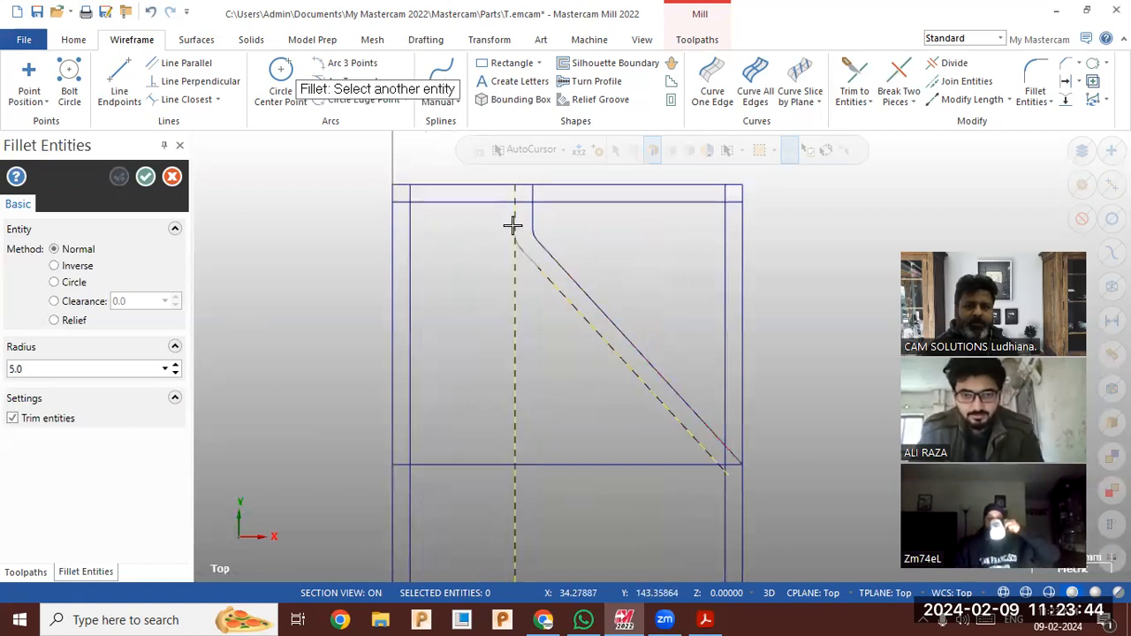
Fillet the lower ends of both angled lines to the inner and outer right-hand edges with a 5 mm radius.
{"action": "left_click", "coordinate": [692, 438]}
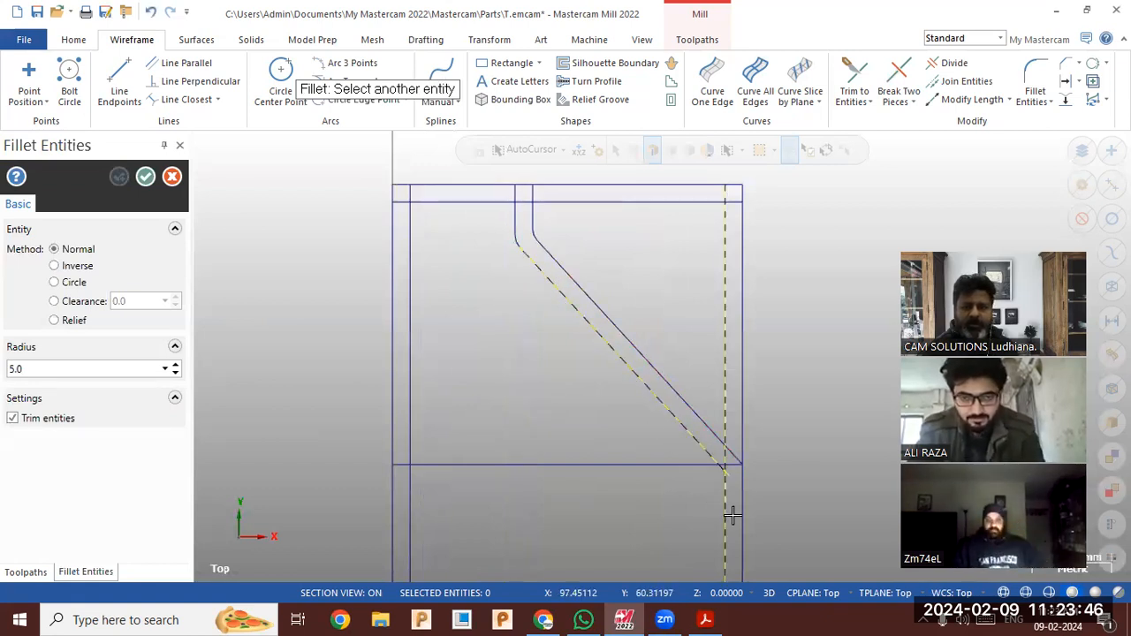
{"action": "left_click", "coordinate": [724, 514]}
{"action": "left_click", "coordinate": [725, 457]}
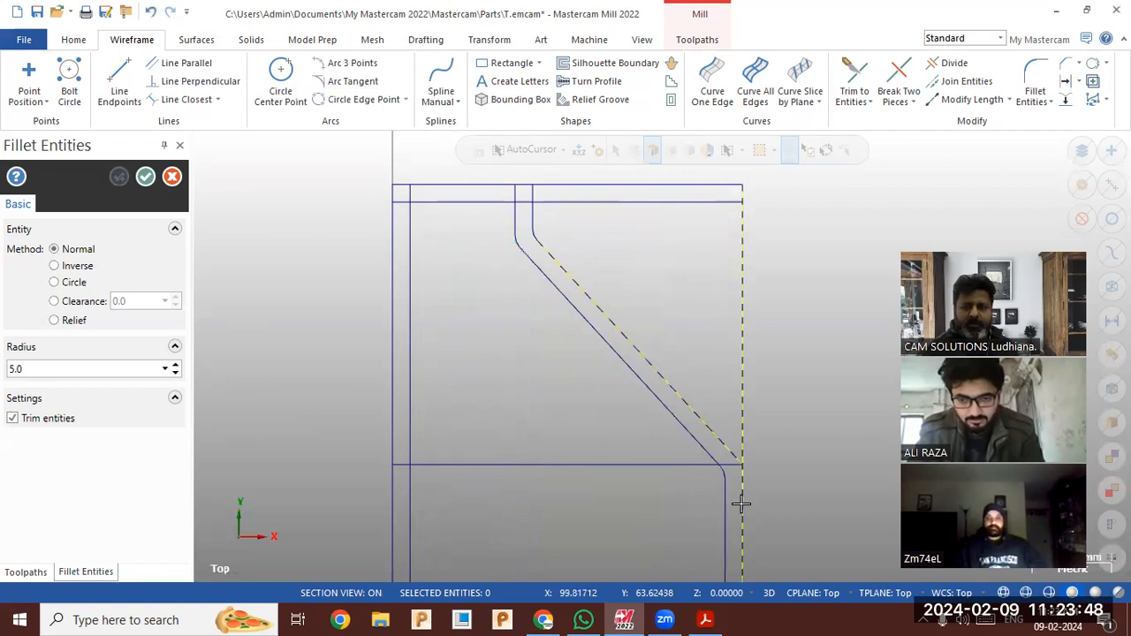
{"action": "left_click", "coordinate": [746, 331]}
Round the top-right corner of both the inner and outer outlines with 5 mm fillets.
{"action": "scroll", "coordinate": [745, 324], "scroll_direction": "down", "scroll_amount": 3}
{"action": "scroll", "coordinate": [699, 313], "scroll_direction": "down", "scroll_amount": 3}
{"action": "scroll", "coordinate": [614, 281], "scroll_direction": "up", "scroll_amount": 2}
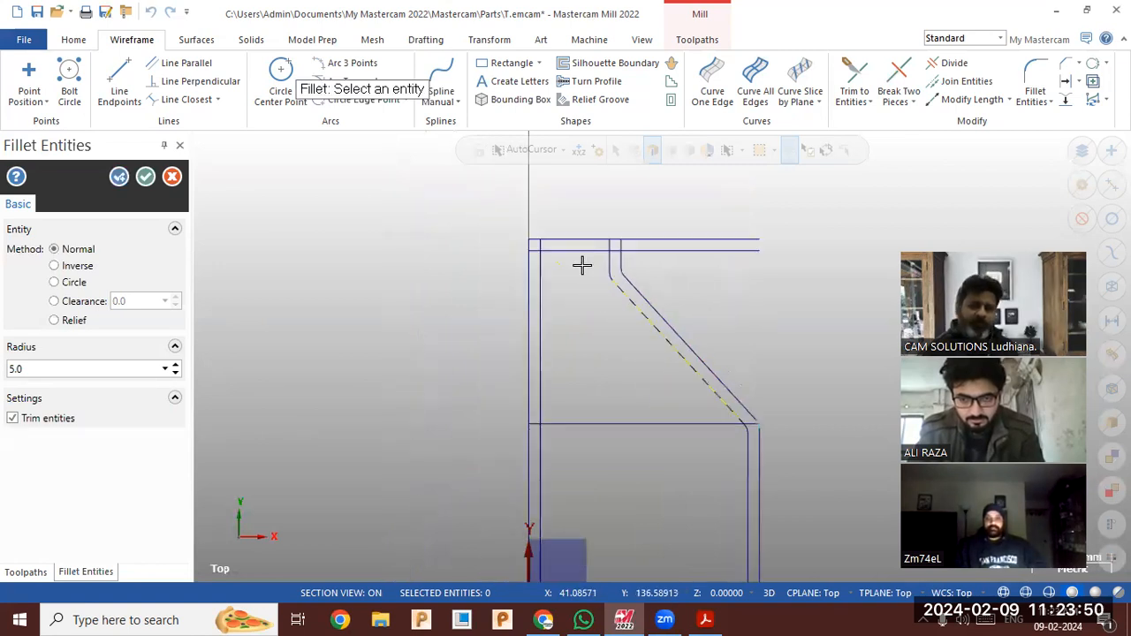
{"action": "scroll", "coordinate": [601, 277], "scroll_direction": "up", "scroll_amount": 3}
{"action": "left_click", "coordinate": [597, 232]}
{"action": "left_click", "coordinate": [623, 232]}
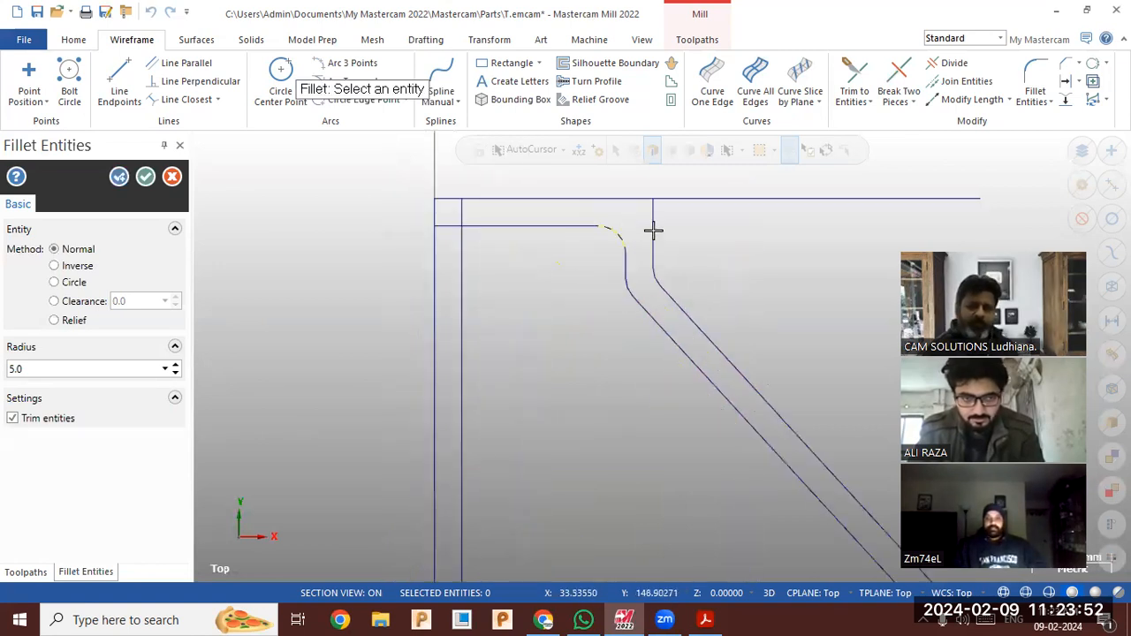
{"action": "left_click", "coordinate": [631, 210]}
{"action": "left_click", "coordinate": [651, 231]}
Round the top-left corner of both the inner and outer outlines with 5 mm fillets.
{"action": "left_click", "coordinate": [495, 229]}
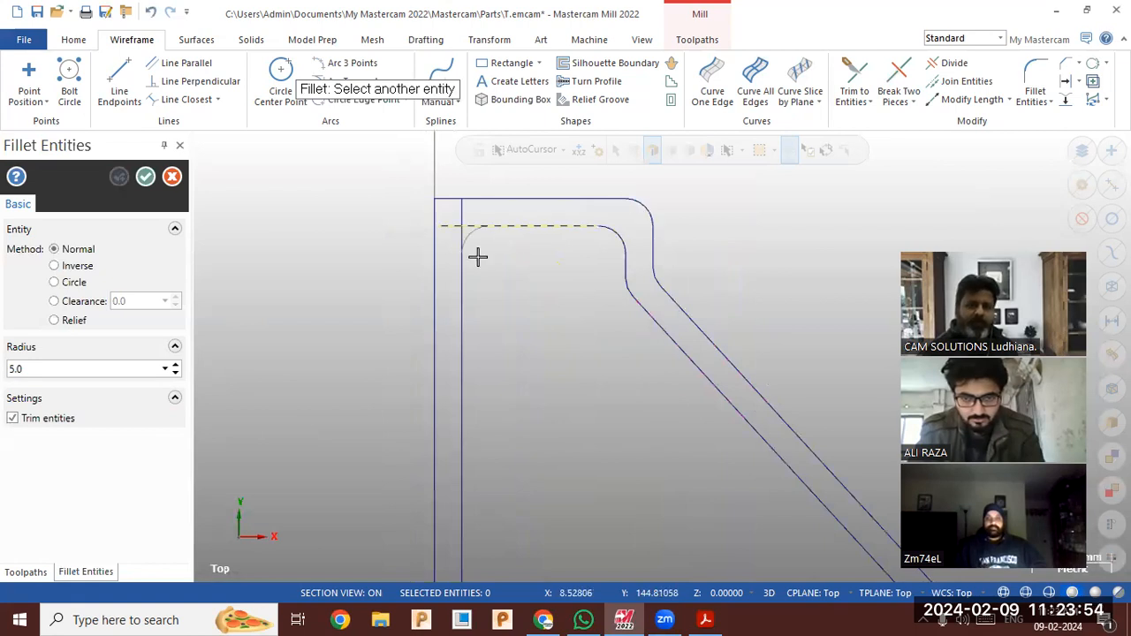
{"action": "left_click", "coordinate": [497, 205]}
{"action": "left_click", "coordinate": [440, 251]}
{"action": "scroll", "coordinate": [418, 199], "scroll_direction": "down", "scroll_amount": 2}
Check the part drawing and round the bottom-left corner of the inner and outer outlines with 5 mm fillets.
{"action": "left_click", "coordinate": [703, 620]}
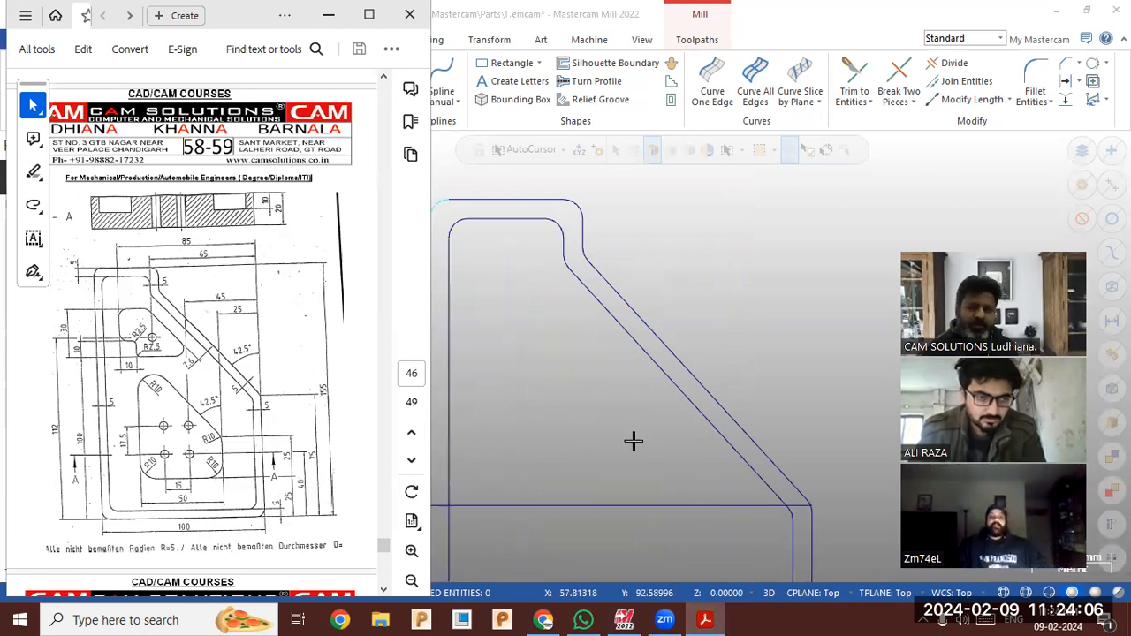
{"action": "scroll", "coordinate": [620, 297], "scroll_direction": "down", "scroll_amount": 2}
{"action": "left_click", "coordinate": [644, 263]}
{"action": "scroll", "coordinate": [591, 502], "scroll_direction": "up", "scroll_amount": 3}
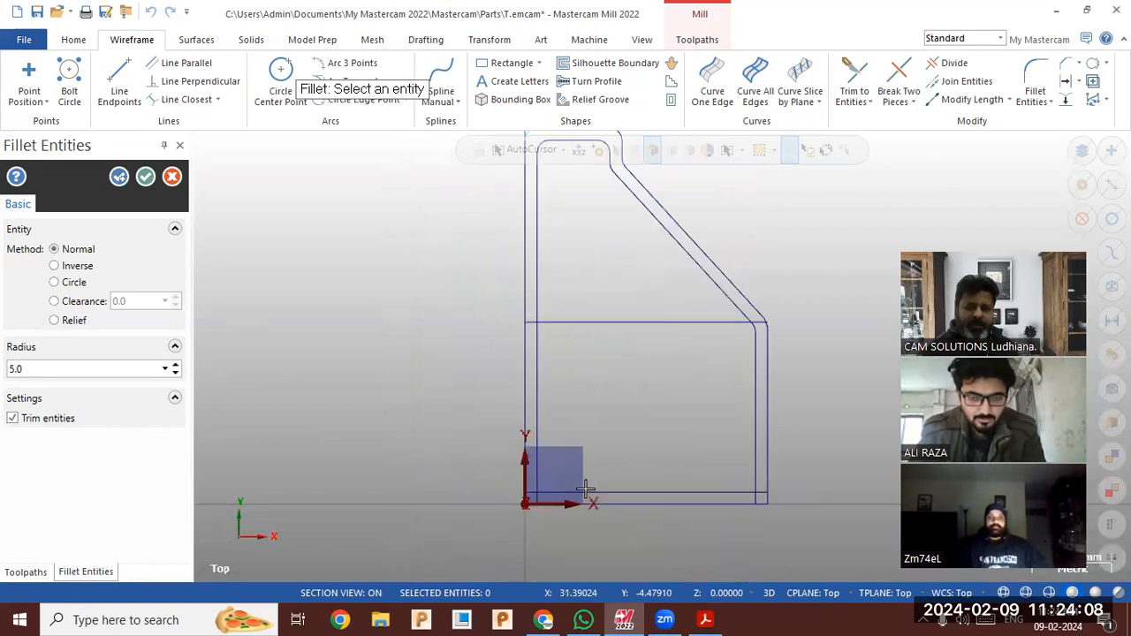
{"action": "scroll", "coordinate": [578, 489], "scroll_direction": "up", "scroll_amount": 2}
{"action": "left_click", "coordinate": [573, 490]}
{"action": "left_click", "coordinate": [515, 449]}
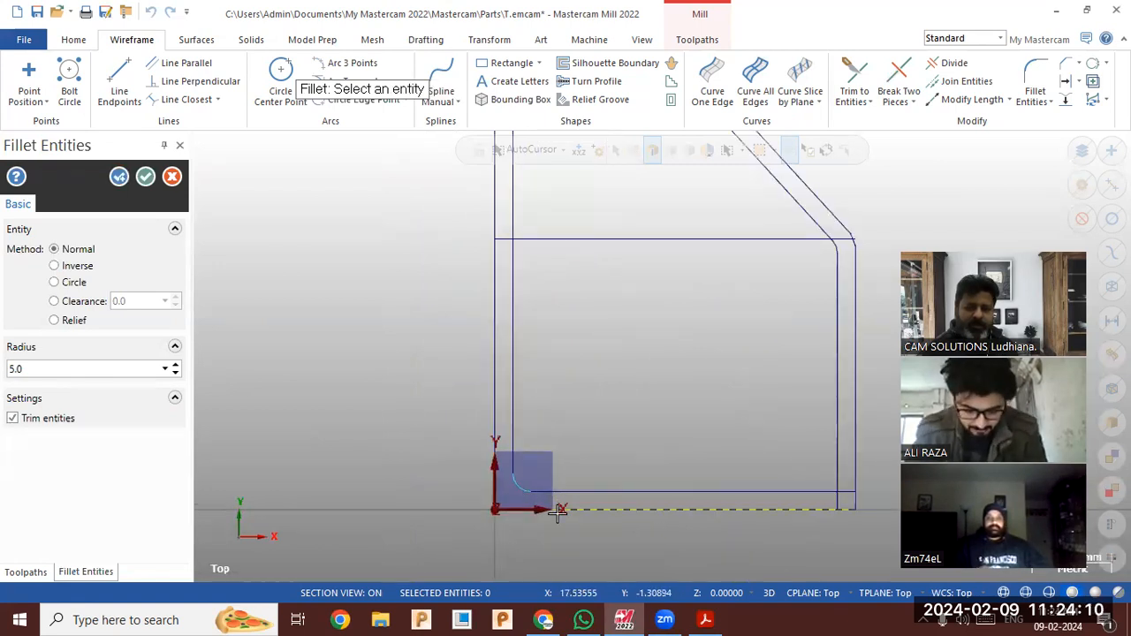
{"action": "left_click", "coordinate": [496, 457]}
{"action": "left_click", "coordinate": [834, 506]}
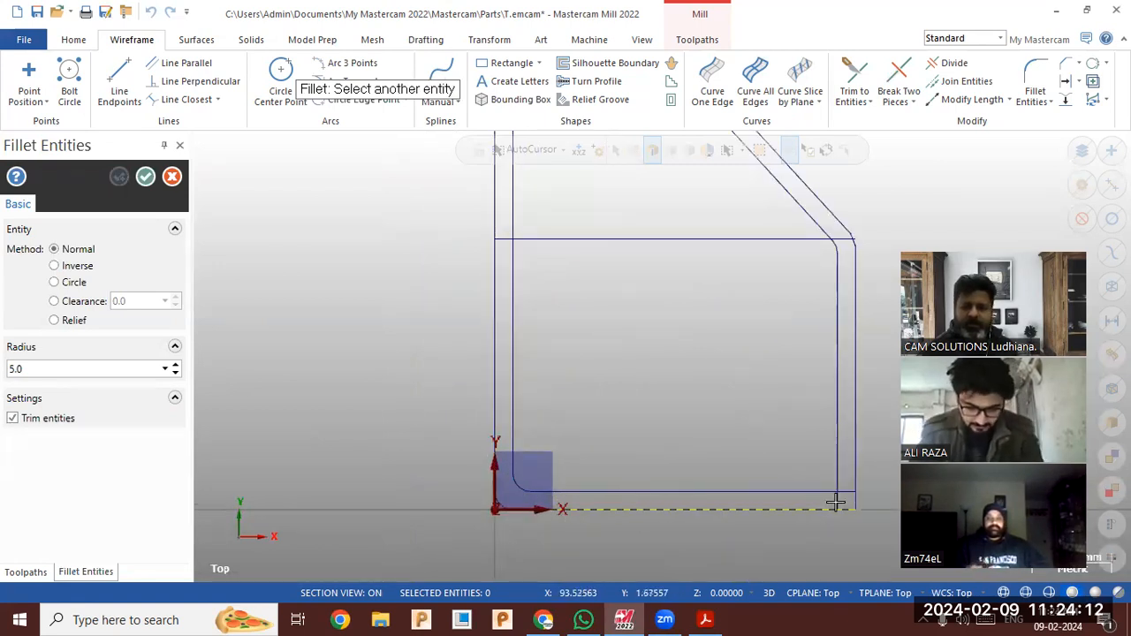
{"action": "left_click", "coordinate": [853, 462]}
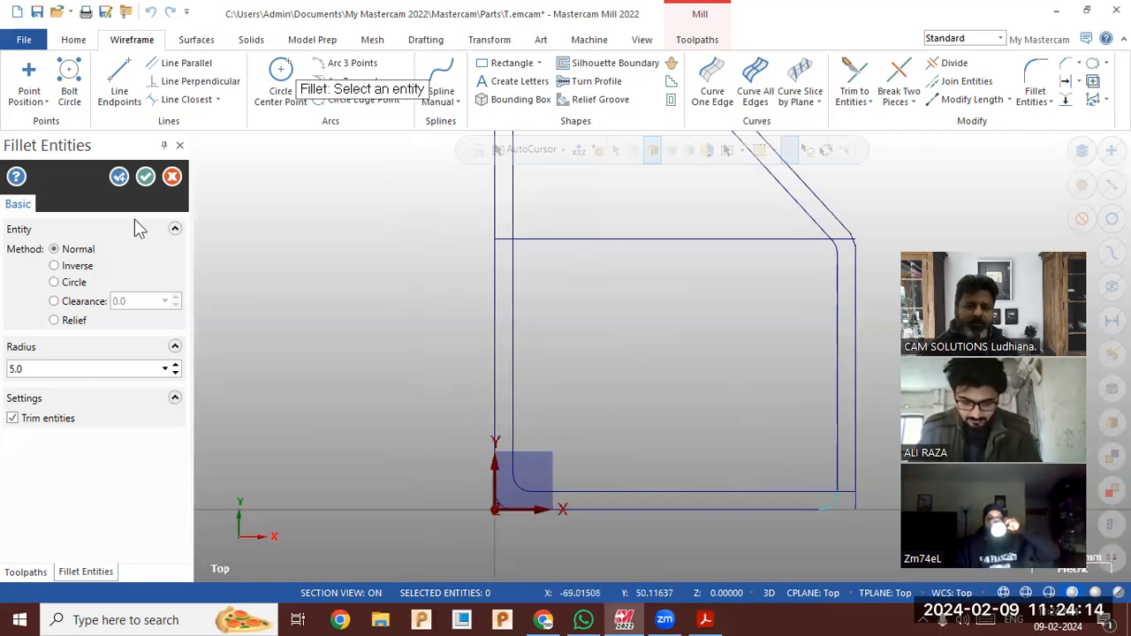
{"action": "left_click", "coordinate": [172, 178]}
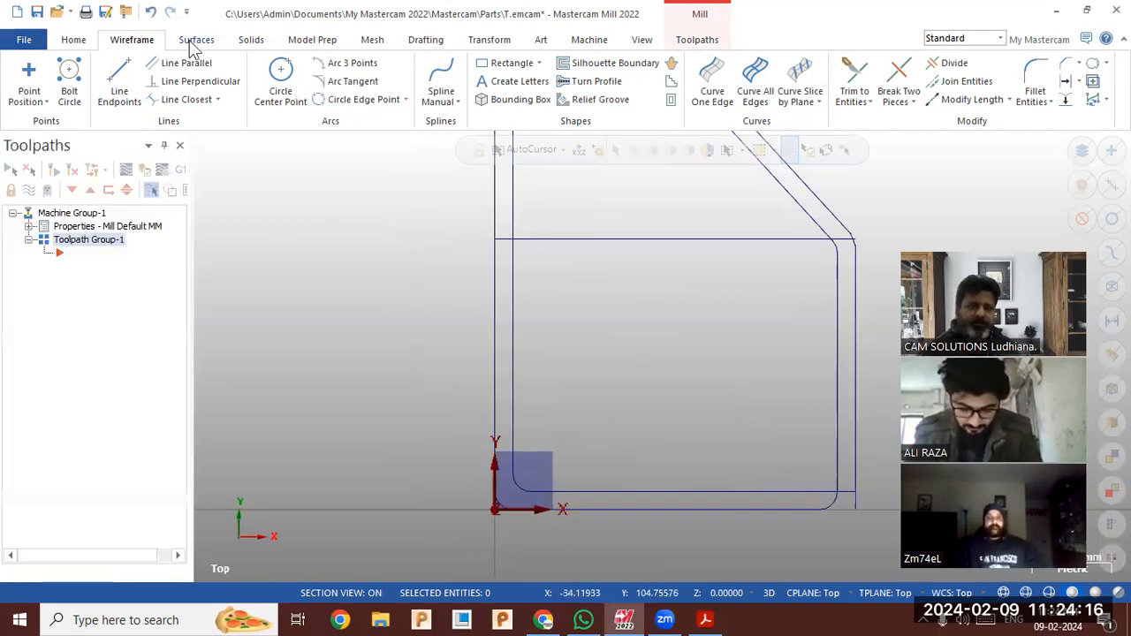
Round the bottom-right corner of both the inner and outer outlines with 5 mm fillets.
{"action": "left_click", "coordinate": [1035, 80]}
{"action": "left_click", "coordinate": [837, 457]}
{"action": "left_click", "coordinate": [826, 511]}
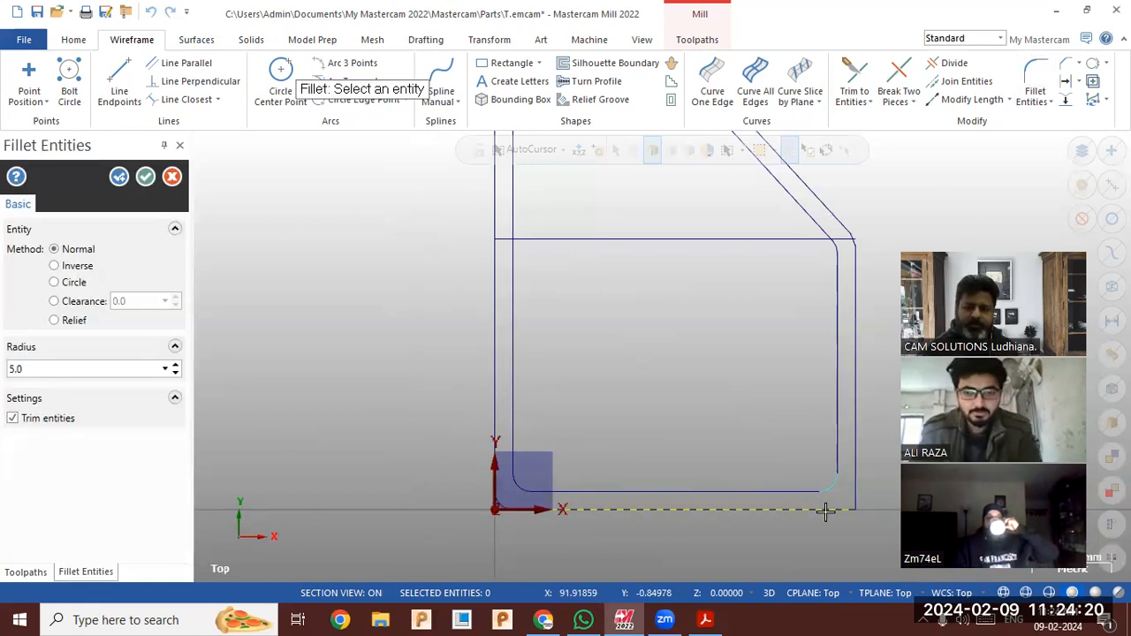
{"action": "left_click", "coordinate": [855, 485]}
{"action": "left_click", "coordinate": [146, 177]}
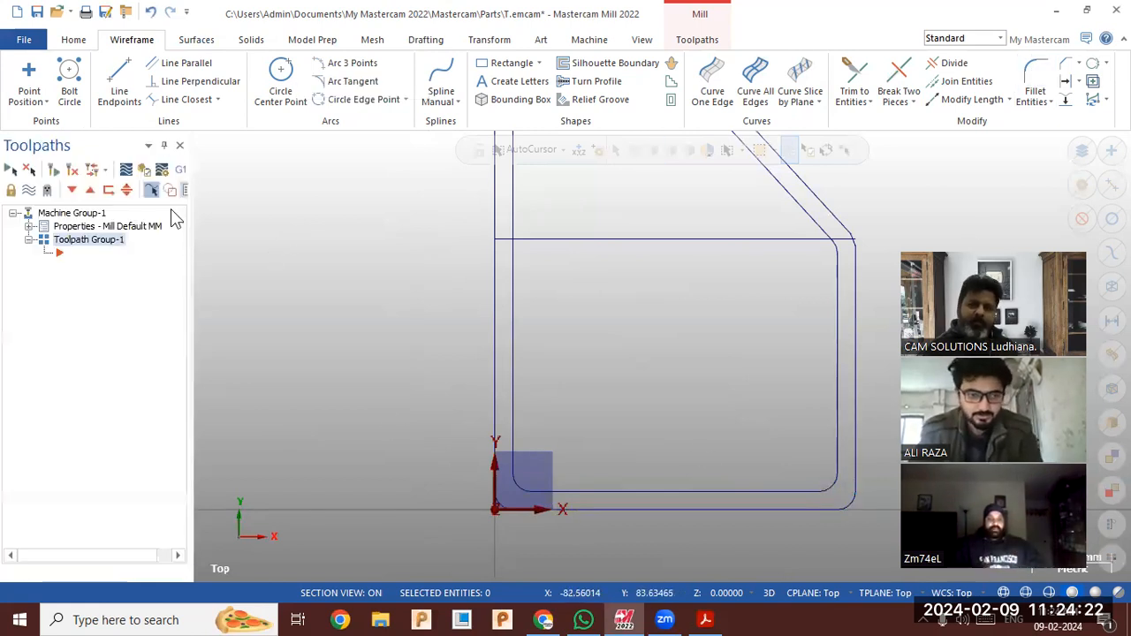
Check the pocket dimensions in the part drawing and offset copies of the outer bottom edge upward twice in 25 mm increments.
{"action": "scroll", "coordinate": [401, 521], "scroll_direction": "down", "scroll_amount": 2}
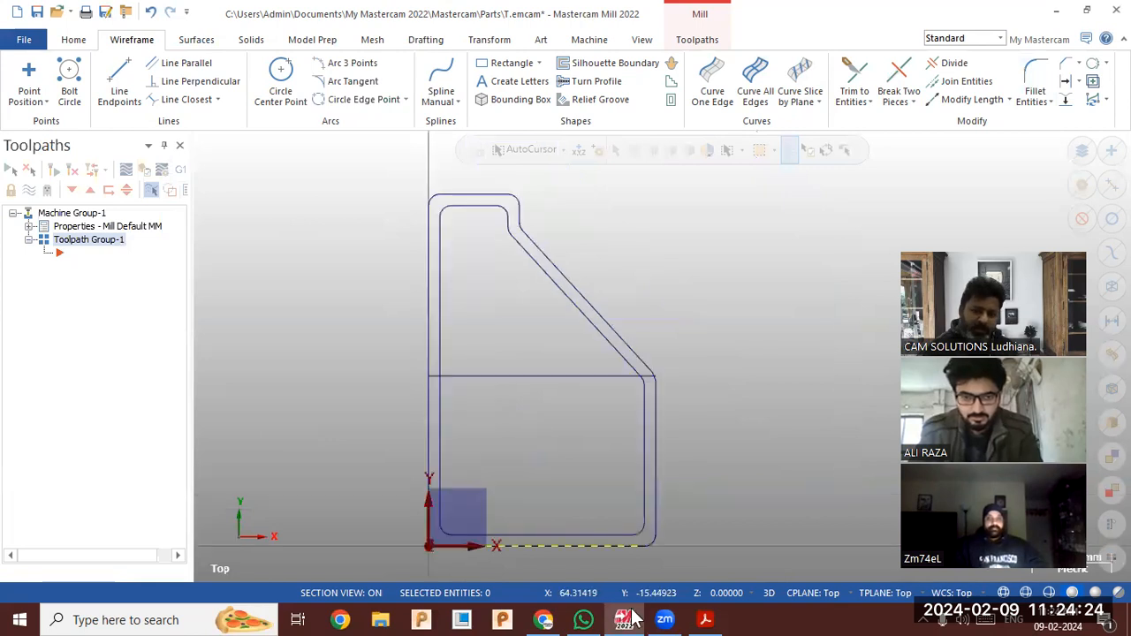
{"action": "left_click", "coordinate": [719, 620]}
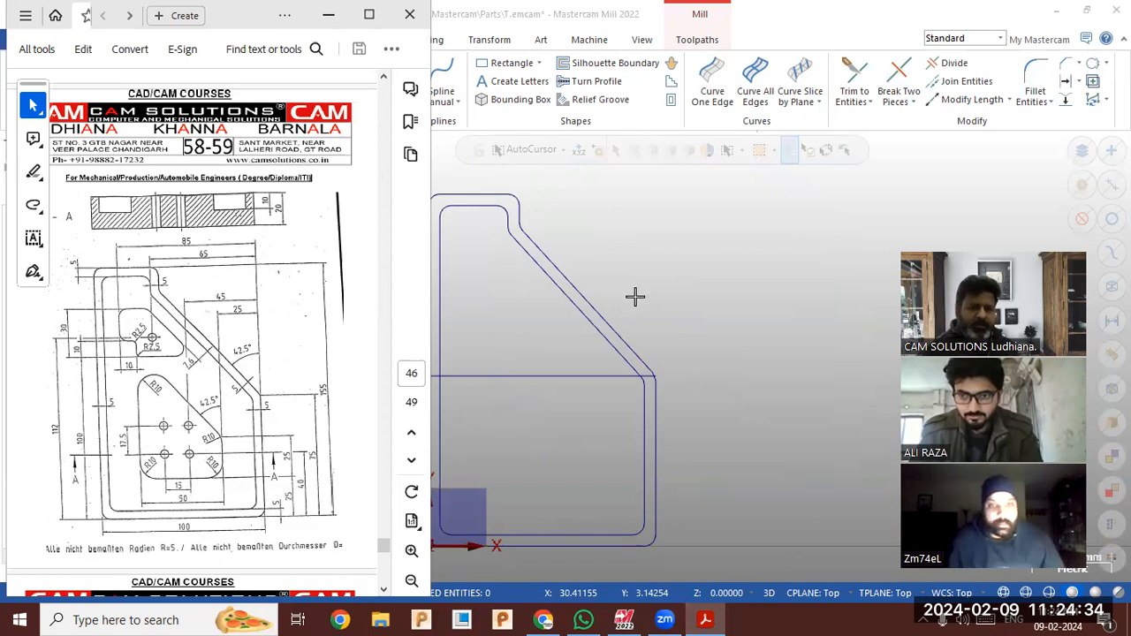
{"action": "left_click", "coordinate": [723, 253]}
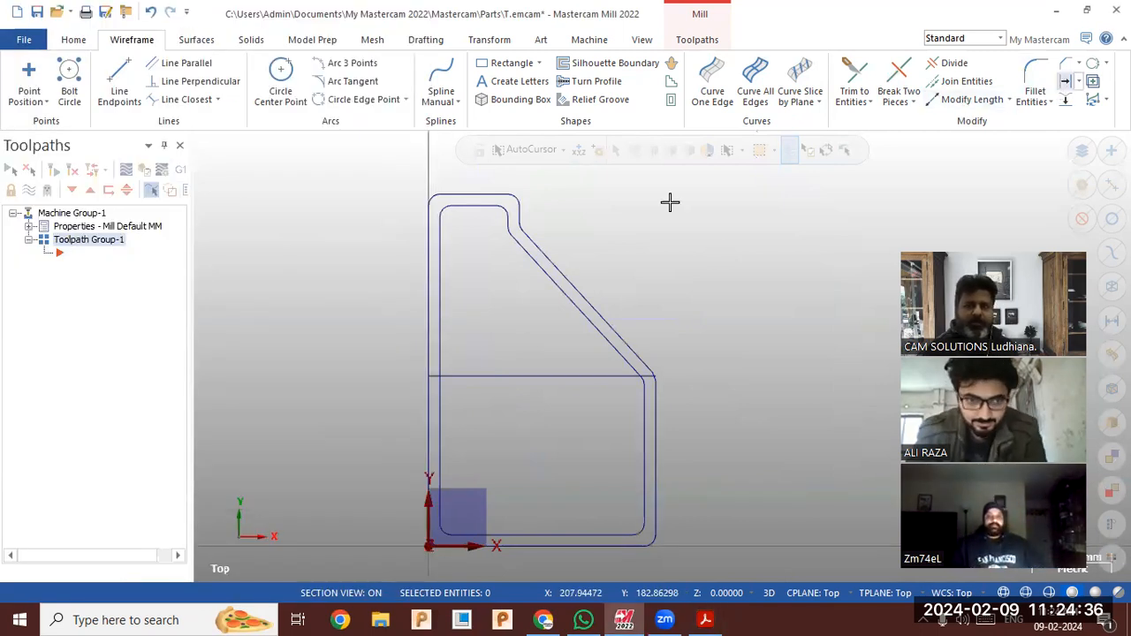
{"action": "type", "text": "25.0"}
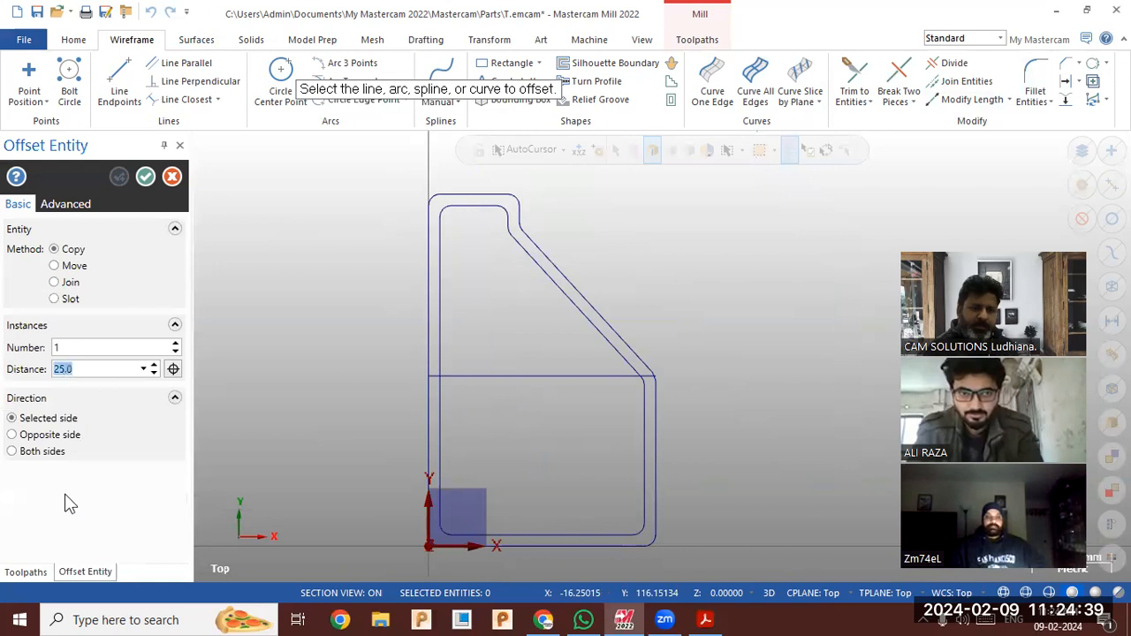
{"action": "left_click", "coordinate": [566, 545]}
{"action": "left_click", "coordinate": [582, 495]}
{"action": "left_click", "coordinate": [582, 493]}
{"action": "left_click", "coordinate": [566, 467]}
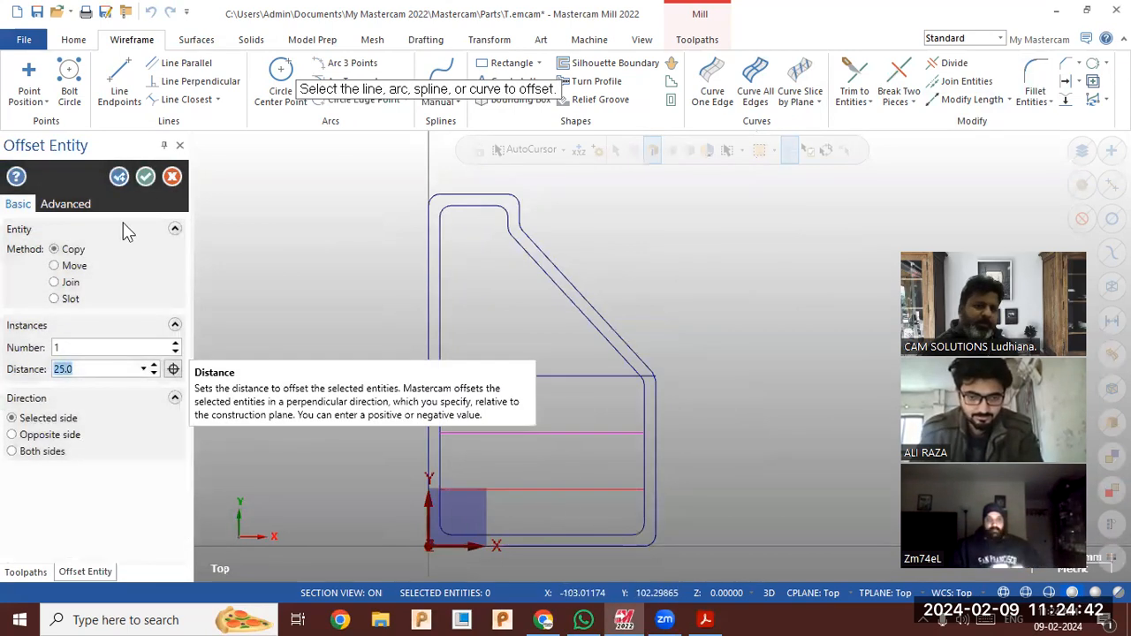
{"action": "left_click", "coordinate": [146, 177]}
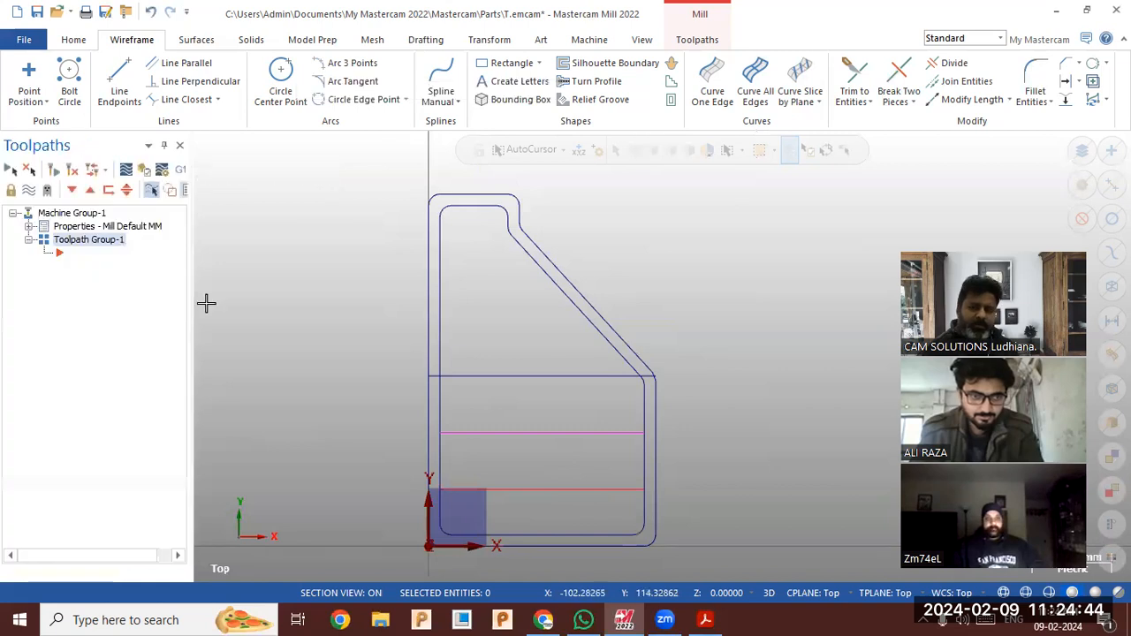
Check the pocket width in the part drawing and offset copies of the outer right edge inward twice in 25 mm increments.
{"action": "left_click", "coordinate": [704, 620]}
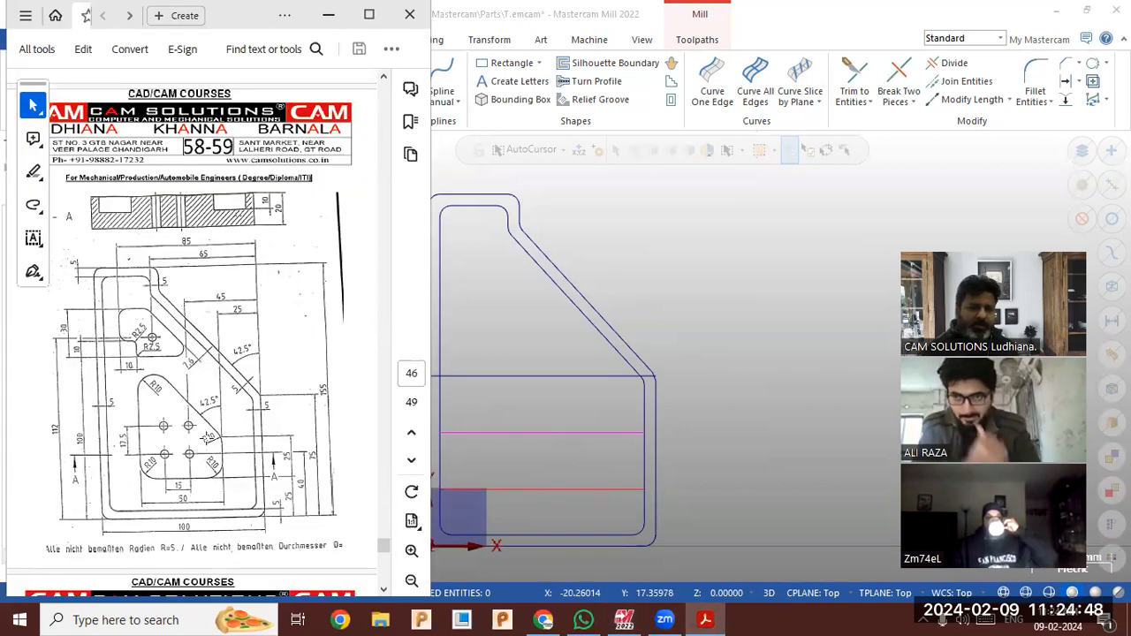
{"action": "left_click", "coordinate": [629, 329]}
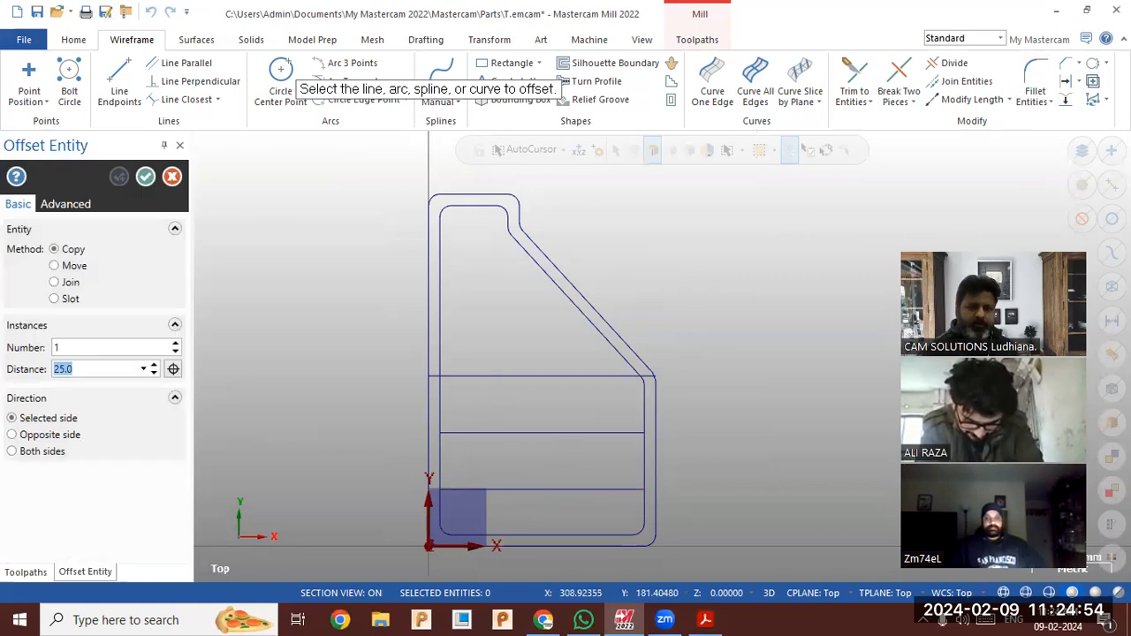
{"action": "left_click", "coordinate": [654, 444]}
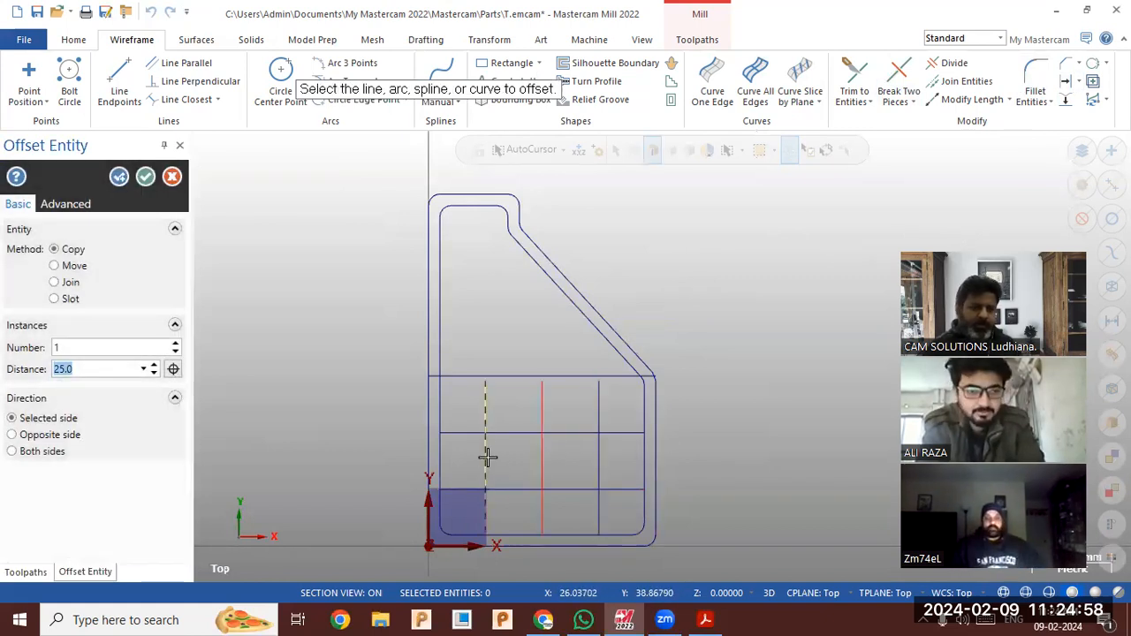
{"action": "key", "text": "Return"}
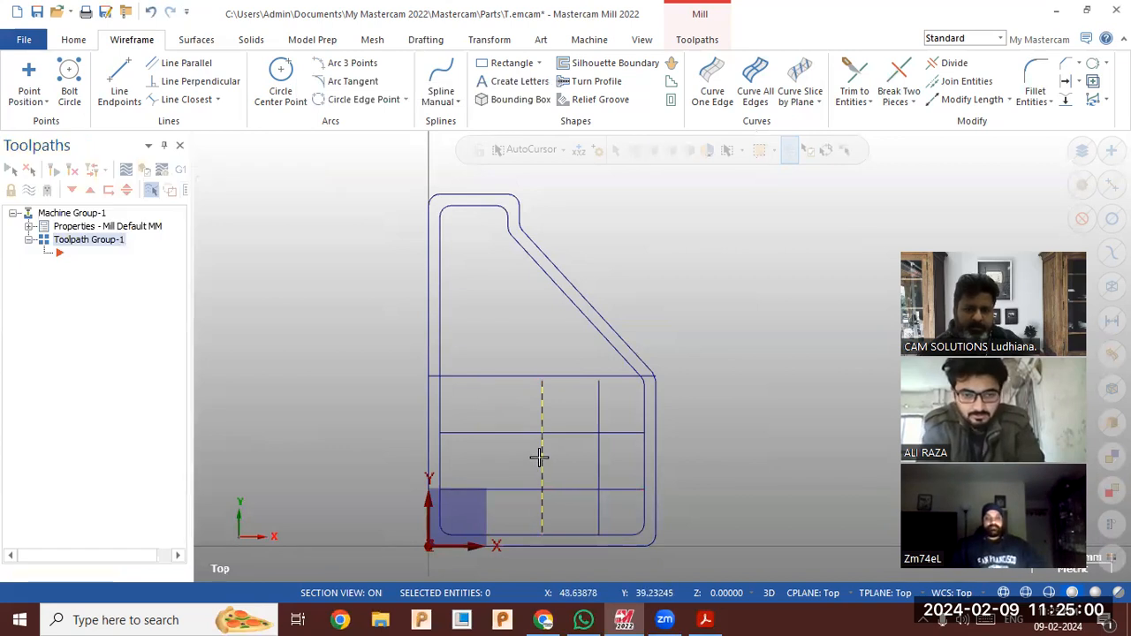
Offset a copy of the vertical line 50 mm inside the right edge another 25 mm to the left.
{"action": "left_click", "coordinate": [542, 462]}
{"action": "left_click", "coordinate": [132, 39]}
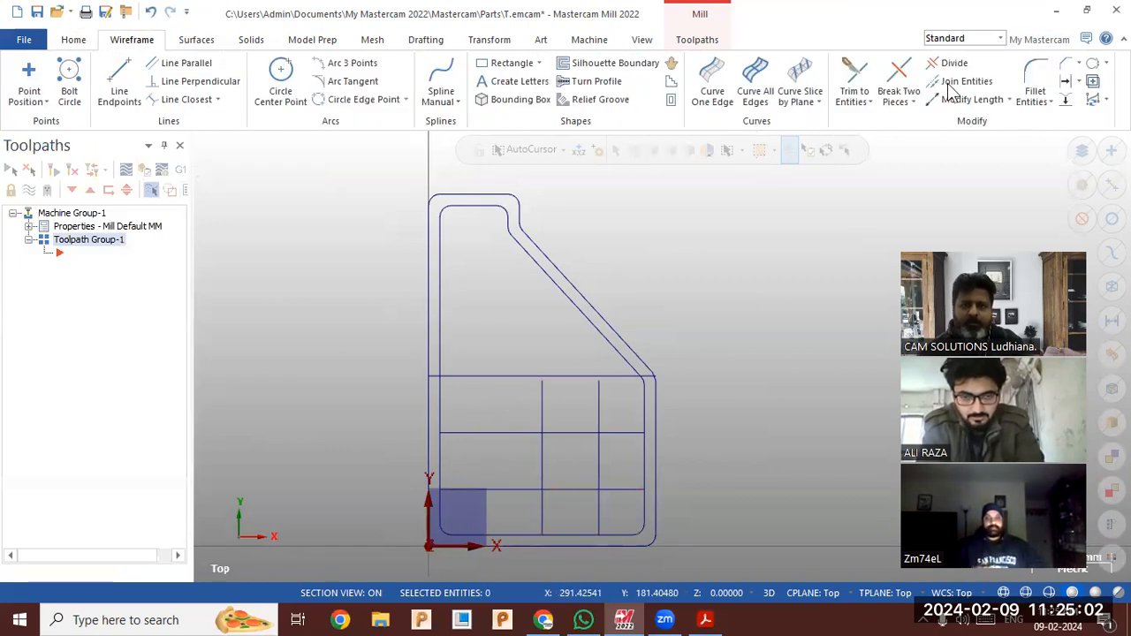
{"action": "left_click", "coordinate": [1065, 80]}
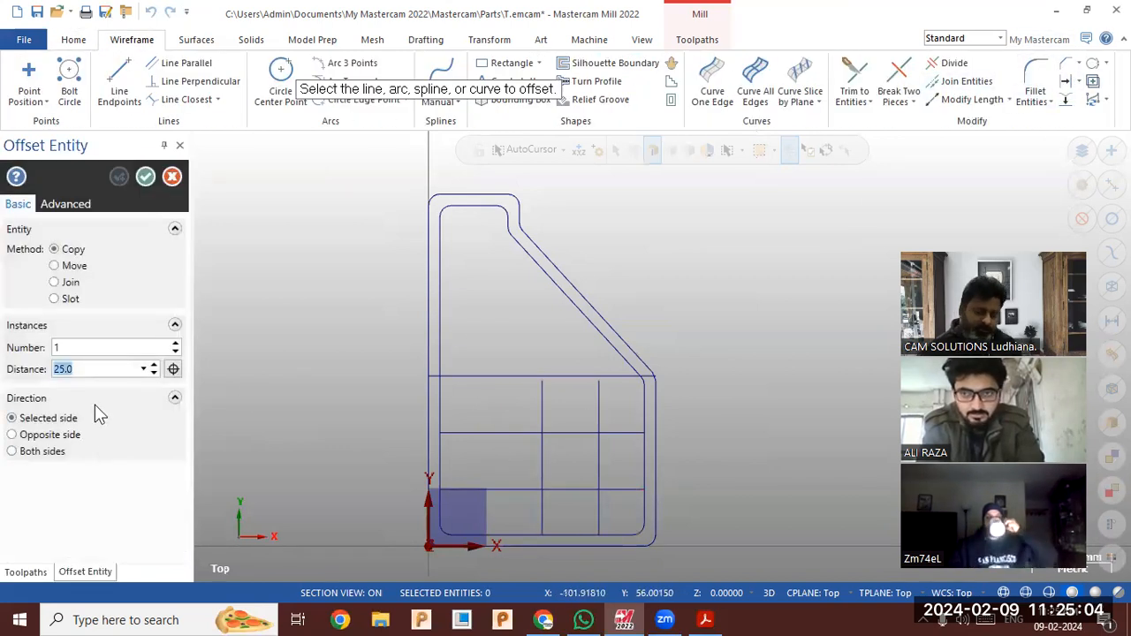
{"action": "left_click", "coordinate": [542, 460]}
{"action": "left_click", "coordinate": [463, 462]}
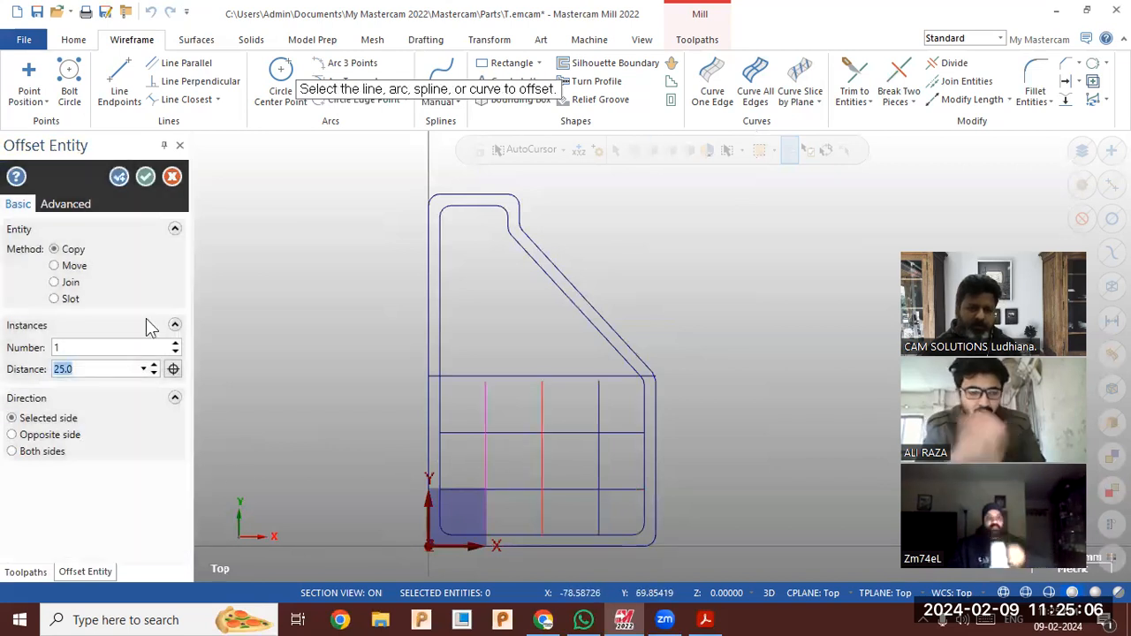
{"action": "left_click", "coordinate": [146, 176]}
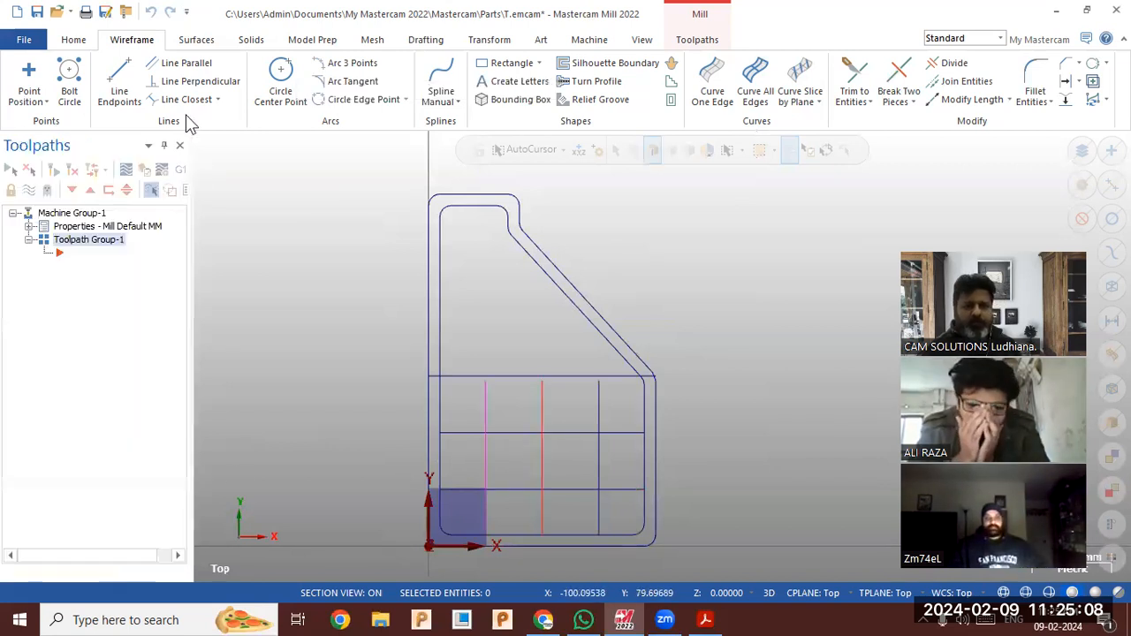
Draw a line about 65 mm long up and left from the pocket's upper-right line intersection, at an angle of 90+42.5°.
{"action": "left_click", "coordinate": [119, 80]}
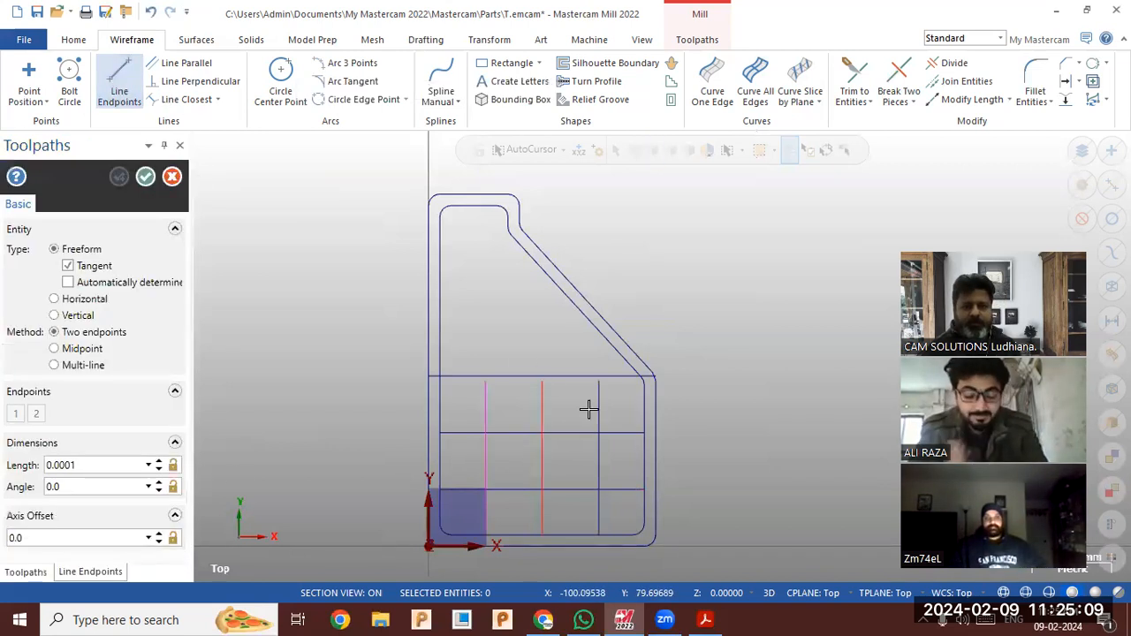
{"action": "left_click", "coordinate": [505, 317]}
{"action": "double_click", "coordinate": [103, 487]}
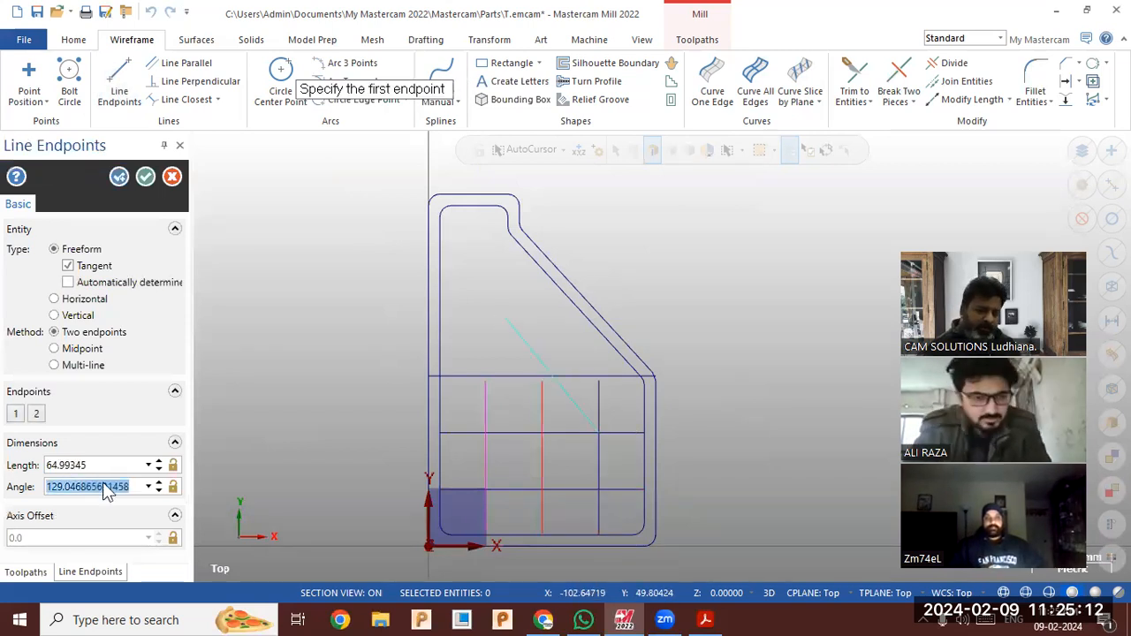
{"action": "type", "text": "90+42.5"}
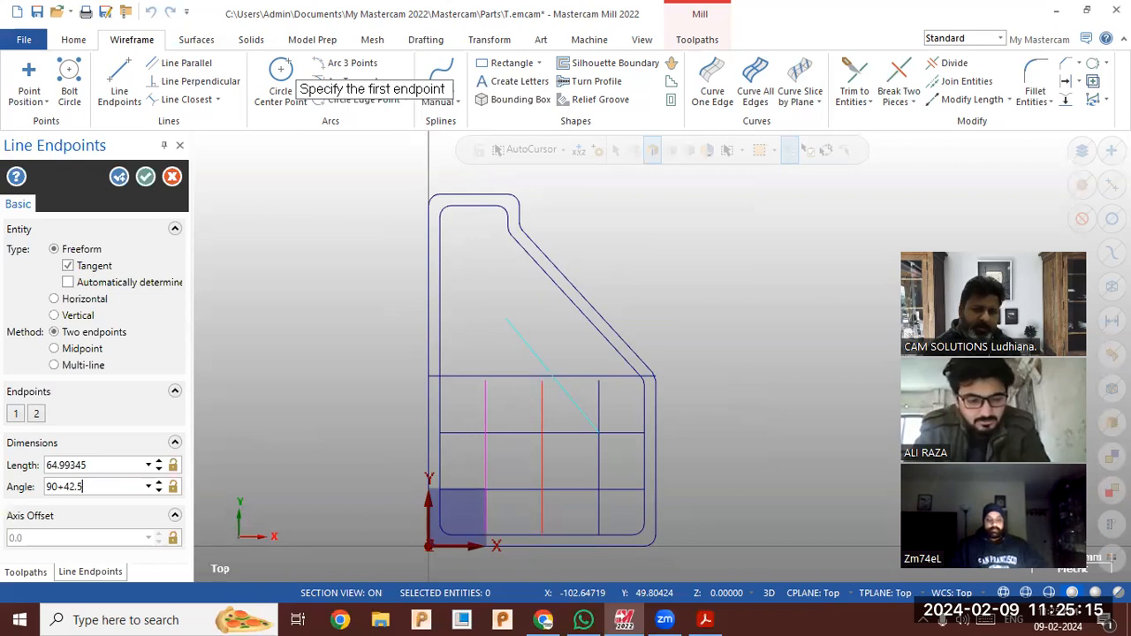
{"action": "key", "text": "Return"}
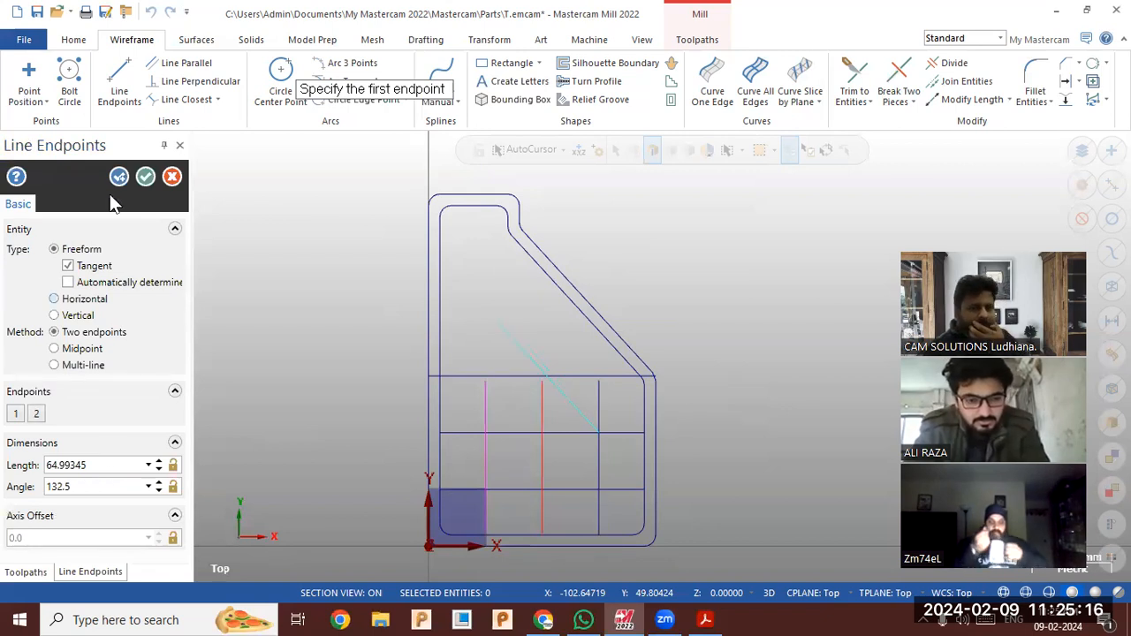
Fillet the corner between the pocket's left vertical line and the sloped line with a 10 mm radius, trimming both lines.
{"action": "left_click", "coordinate": [145, 176]}
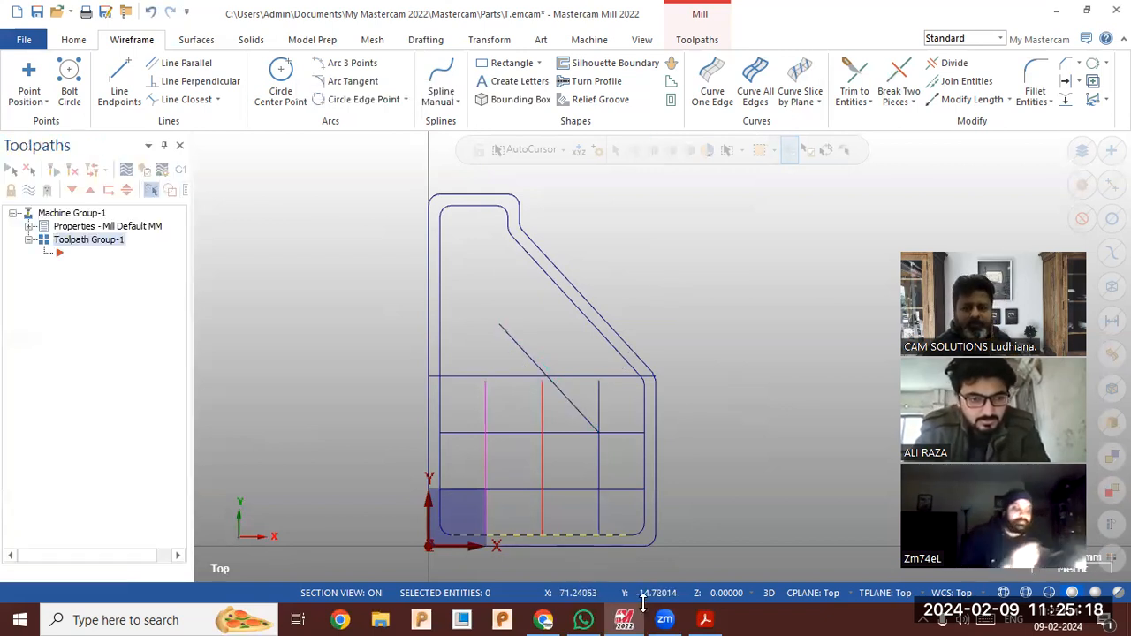
{"action": "left_click", "coordinate": [706, 619]}
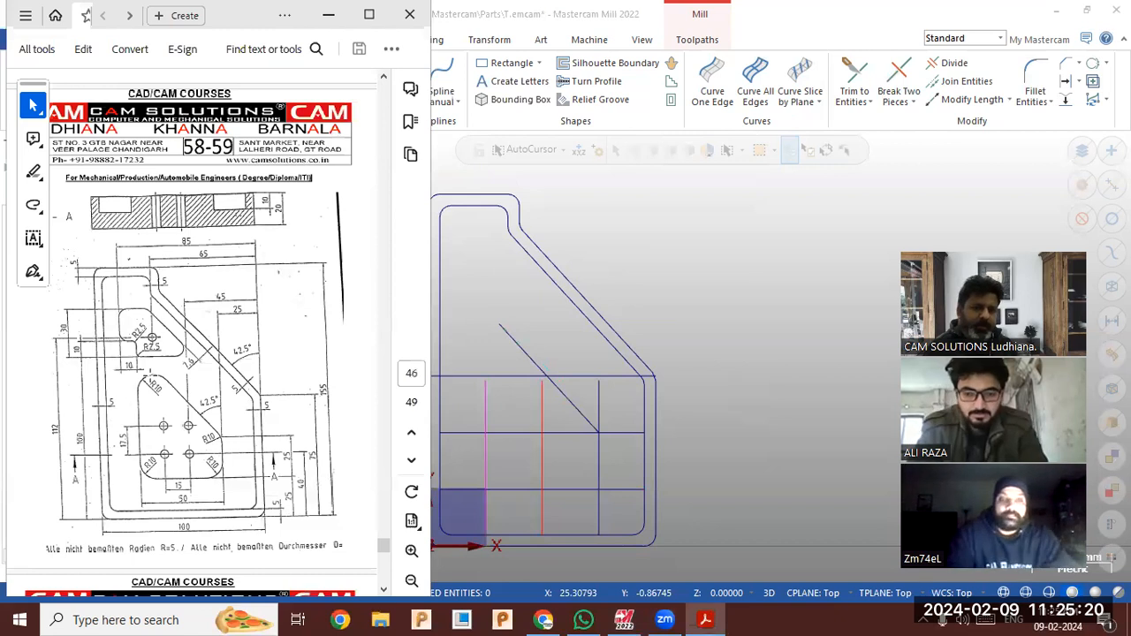
{"action": "left_click", "coordinate": [1034, 76]}
{"action": "left_click", "coordinate": [69, 371]}
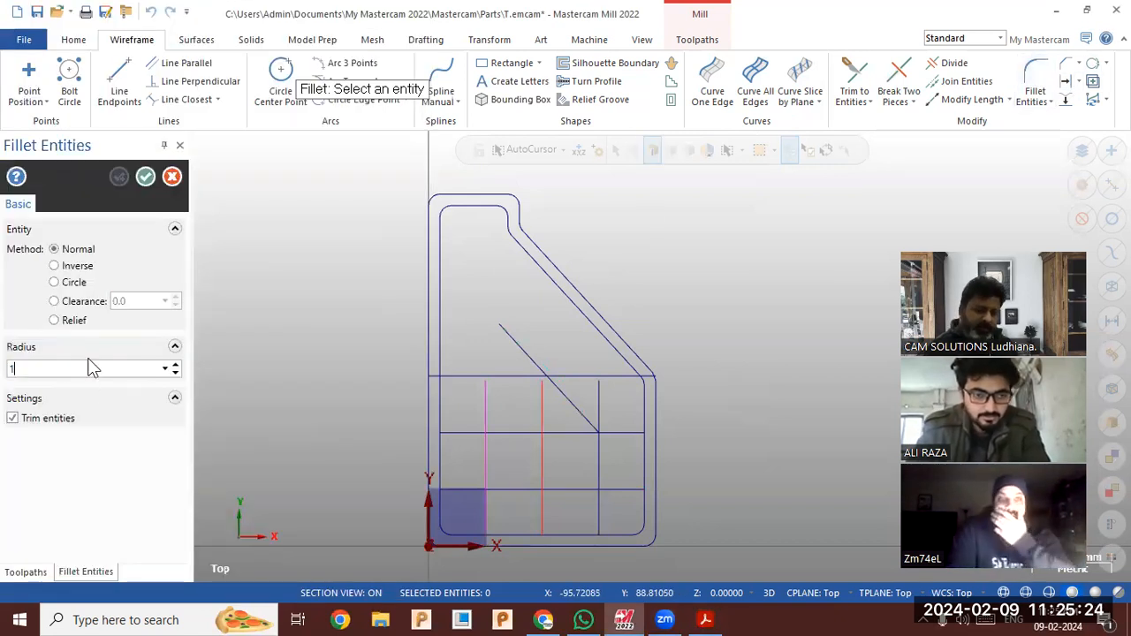
{"action": "type", "text": "10.0"}
{"action": "left_click", "coordinate": [485, 404]}
{"action": "left_click", "coordinate": [533, 361]}
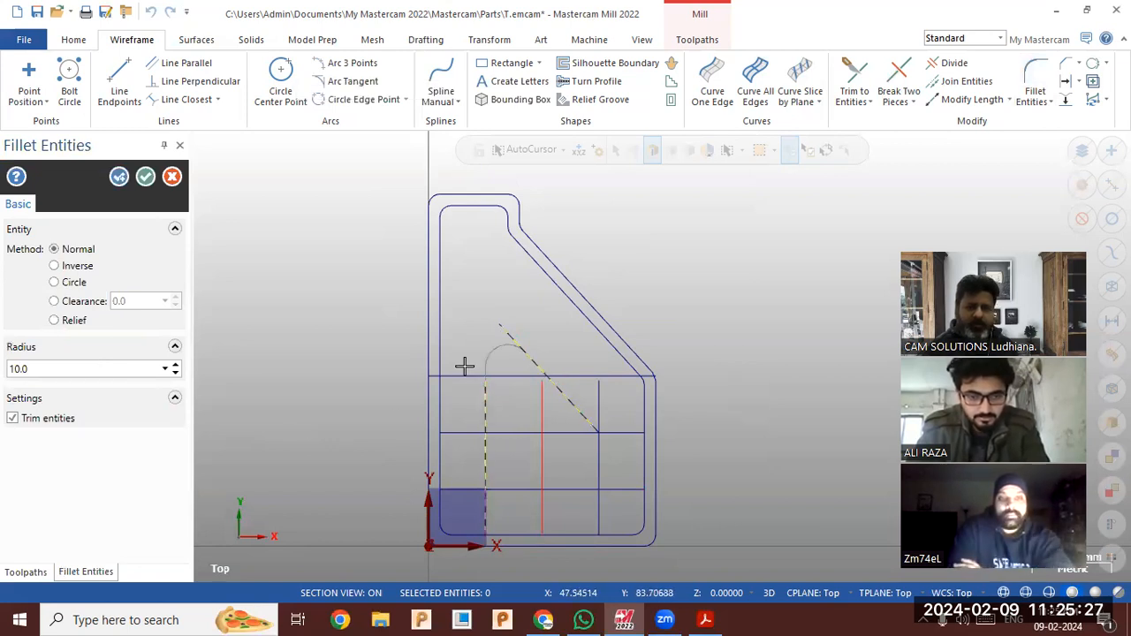
{"action": "left_click", "coordinate": [145, 177]}
Delete the middle vertical construction line and the two upper horizontal construction lines crossing the pocket.
{"action": "left_click", "coordinate": [543, 495]}
{"action": "key", "text": "Delete"}
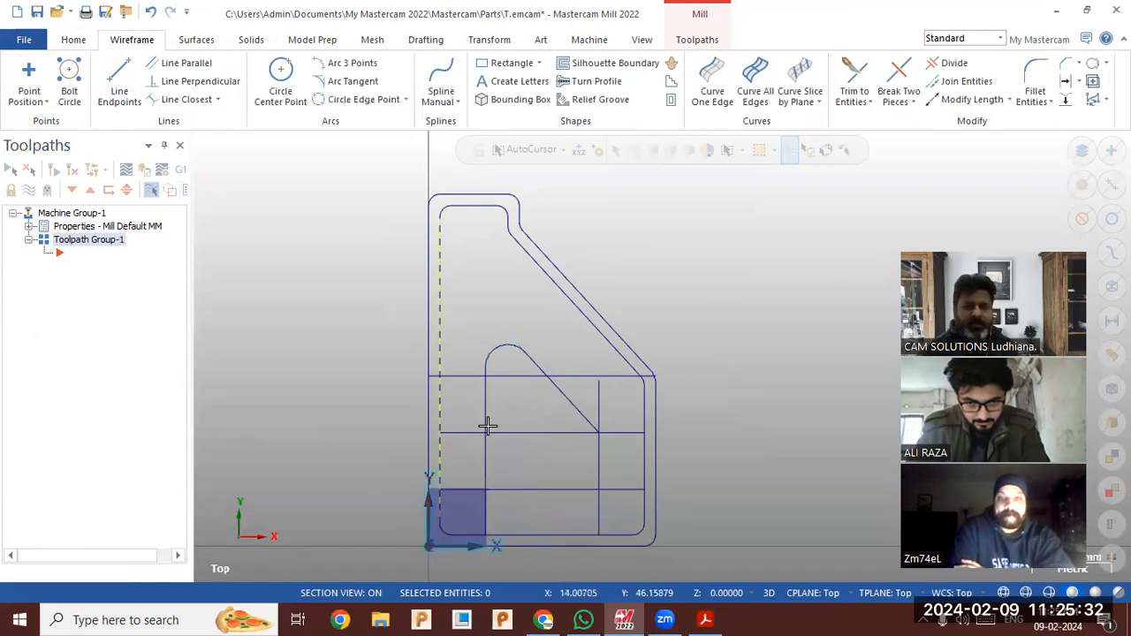
{"action": "left_click", "coordinate": [522, 432]}
{"action": "key", "text": "Delete"}
{"action": "left_click", "coordinate": [505, 380]}
{"action": "key", "text": "Delete"}
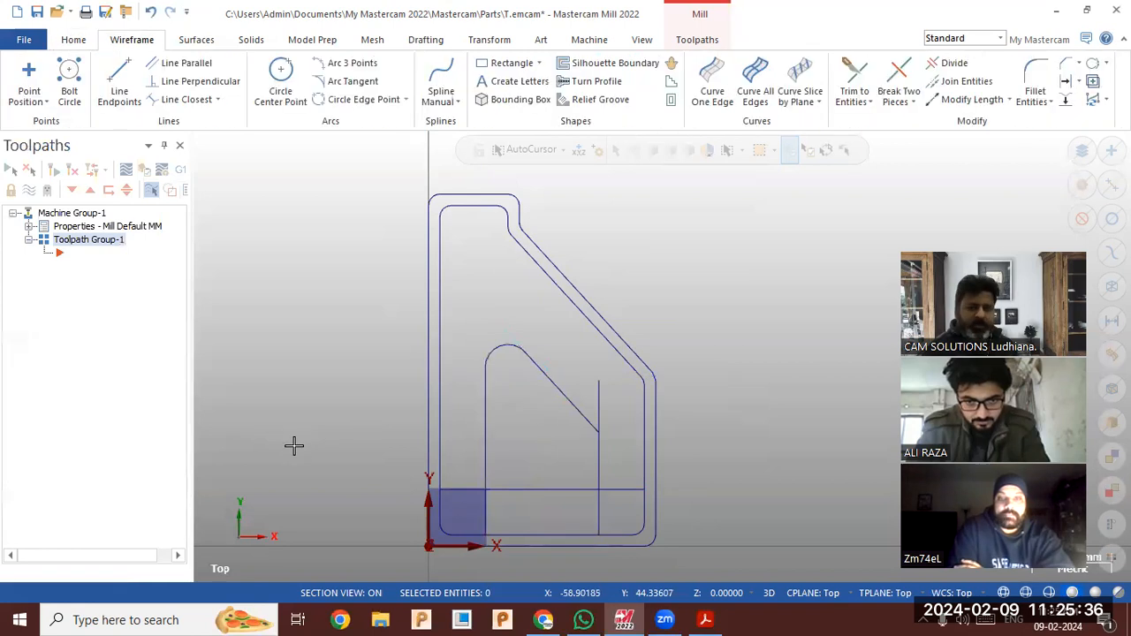
Check the pocket radii in the part drawing and fillet the pocket's remaining three corners with a 10 mm radius.
{"action": "left_click", "coordinate": [706, 619]}
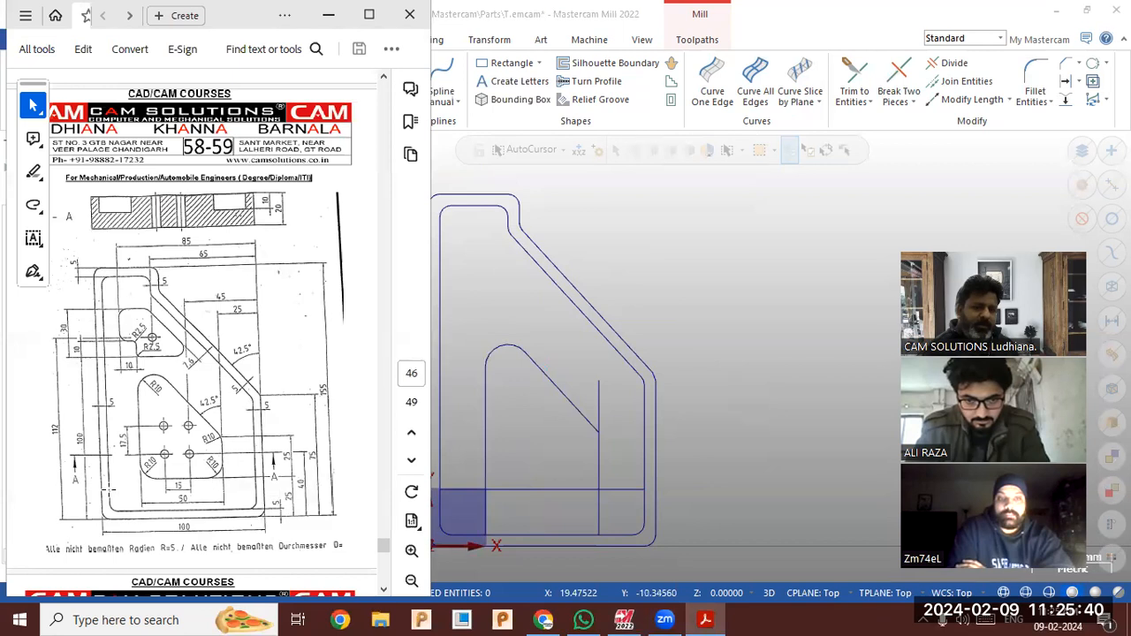
{"action": "left_click", "coordinate": [777, 273]}
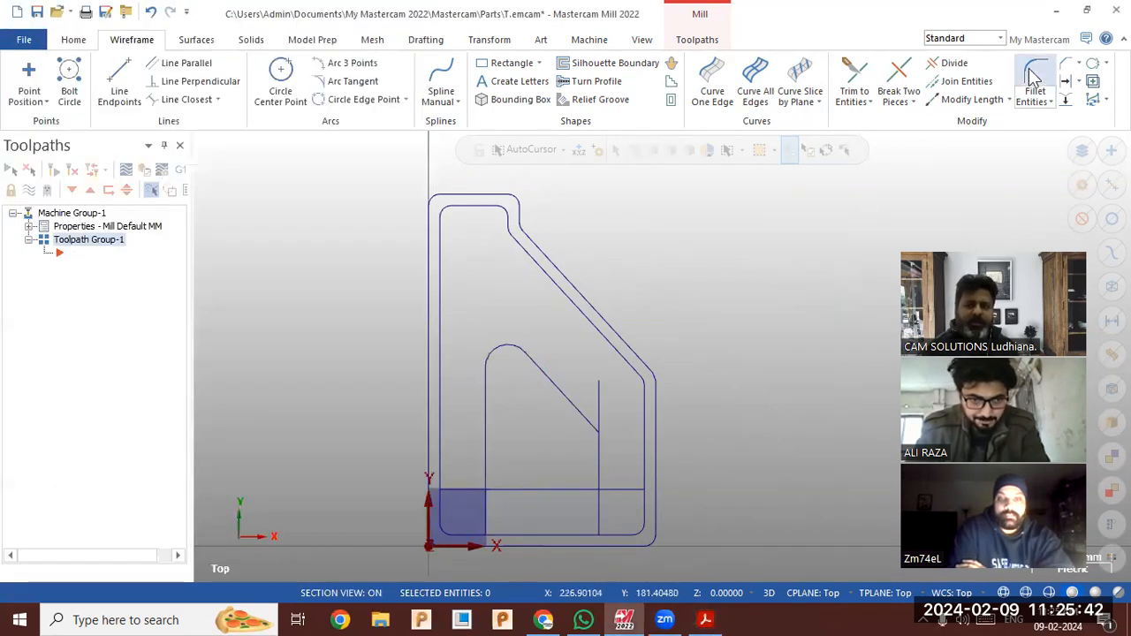
{"action": "left_click", "coordinate": [1035, 88]}
{"action": "left_click", "coordinate": [601, 402]}
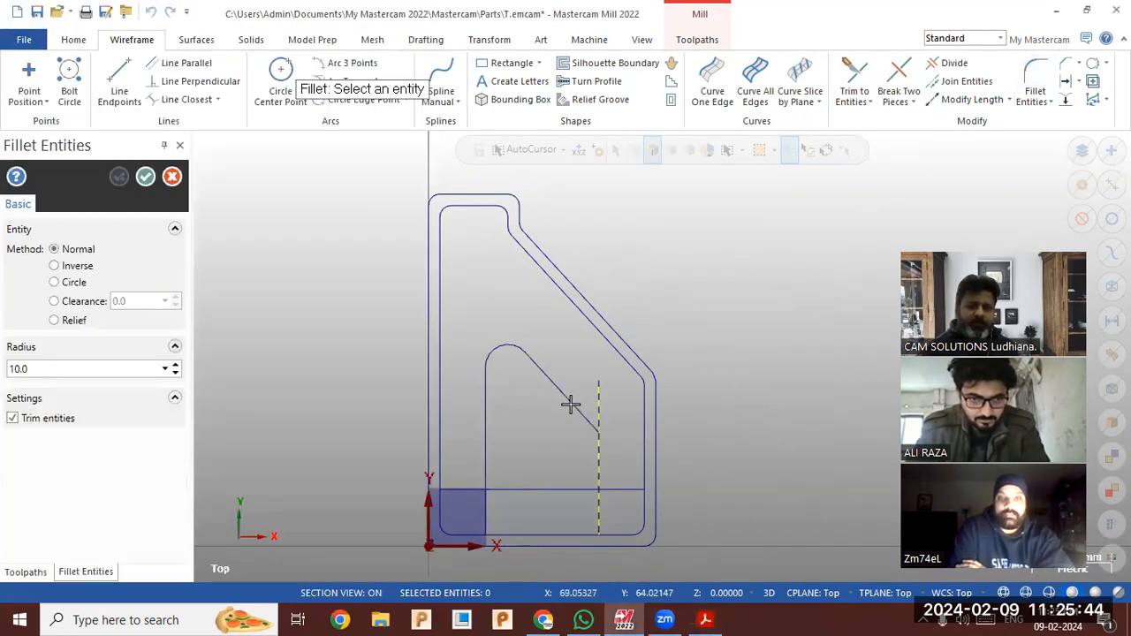
{"action": "left_click", "coordinate": [597, 456]}
{"action": "left_click", "coordinate": [589, 473]}
{"action": "left_click", "coordinate": [579, 487]}
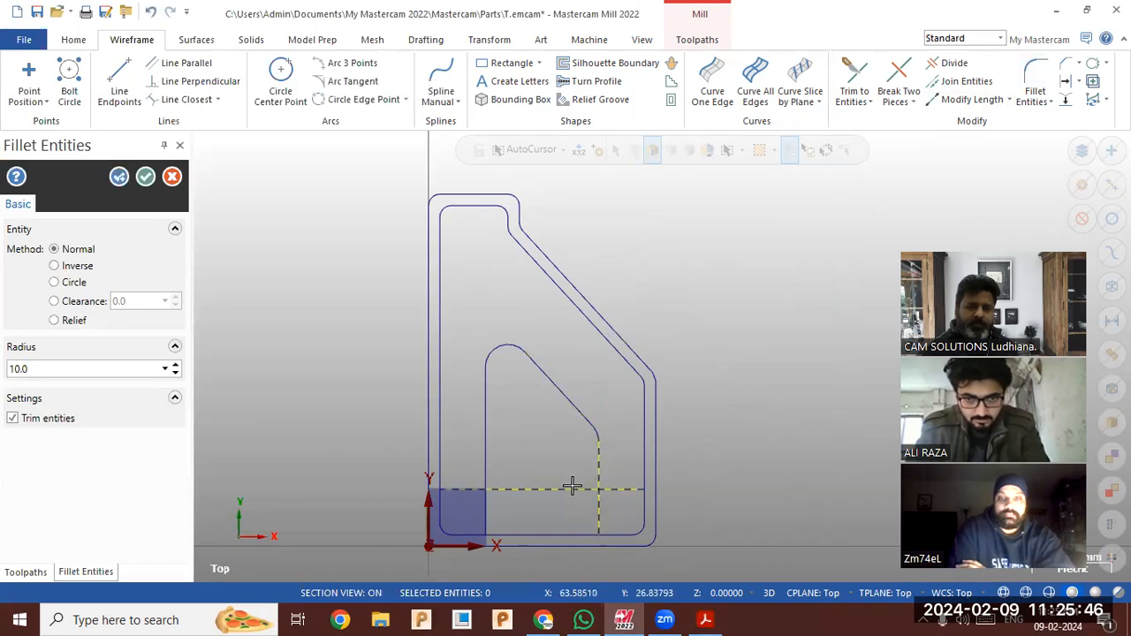
{"action": "left_click", "coordinate": [525, 486]}
{"action": "left_click", "coordinate": [483, 470]}
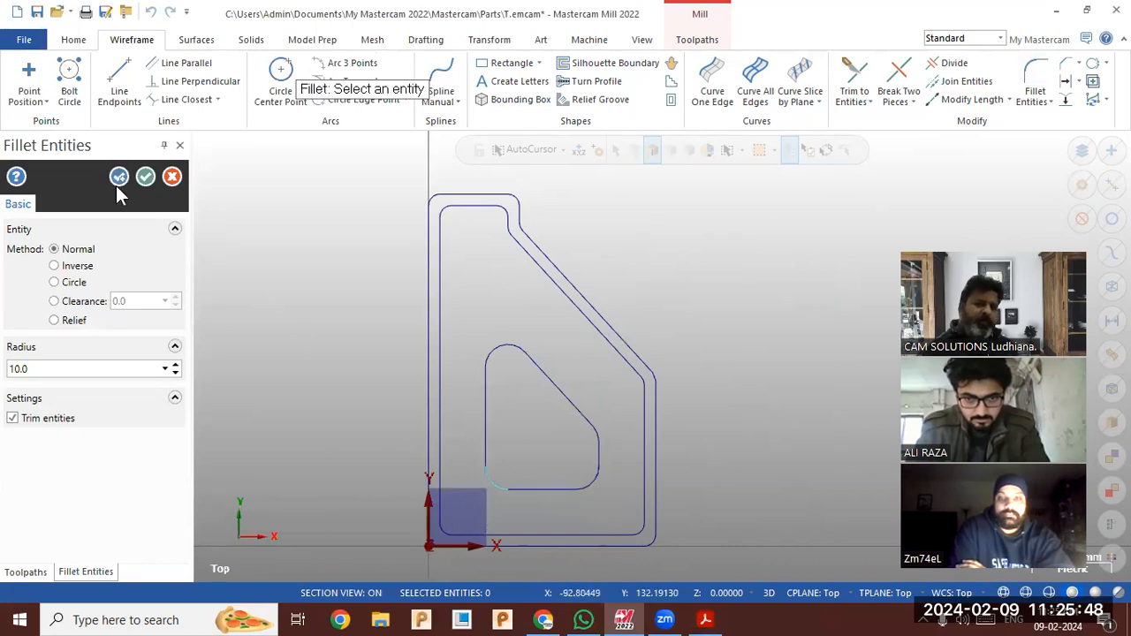
{"action": "left_click", "coordinate": [146, 178]}
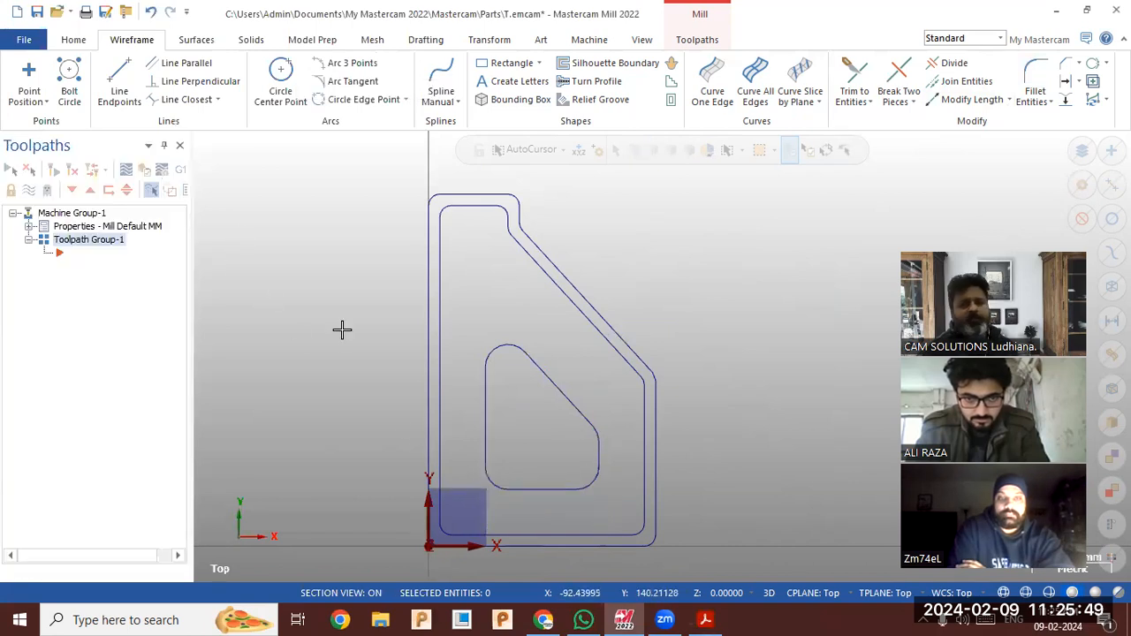
Check the upper pocket's dimensions in the part drawing and offset a copy of the inner wall's sloped line 7.6 mm inward.
{"action": "left_click", "coordinate": [672, 617]}
{"action": "left_click", "coordinate": [703, 616]}
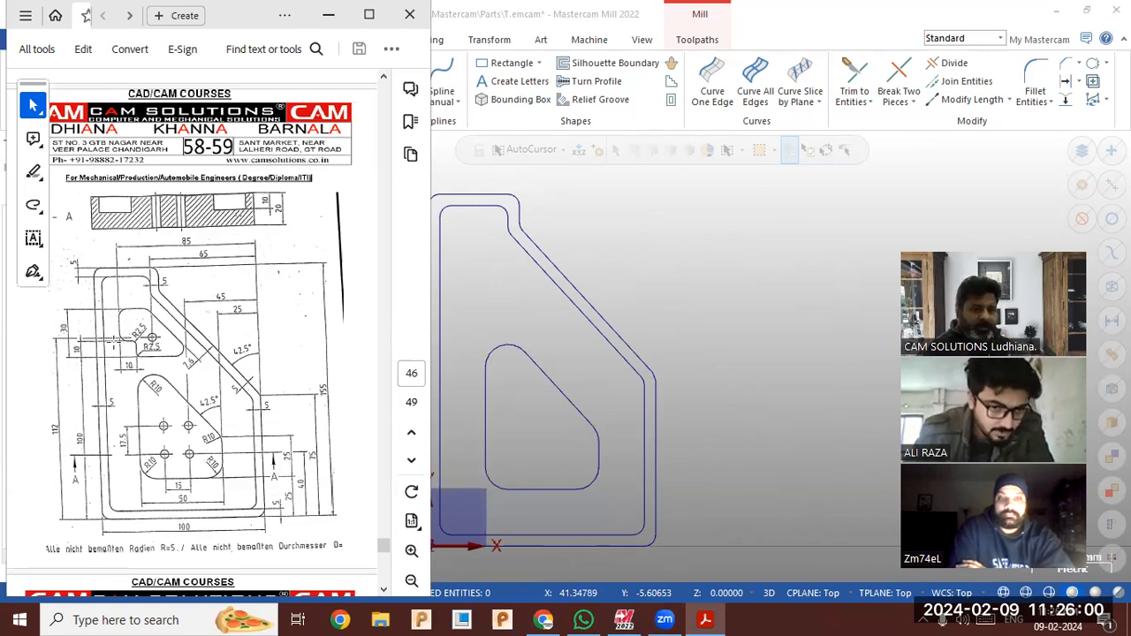
{"action": "left_click", "coordinate": [727, 232]}
{"action": "left_click", "coordinate": [1066, 81]}
{"action": "type", "text": "7.6"}
{"action": "key", "text": "Return"}
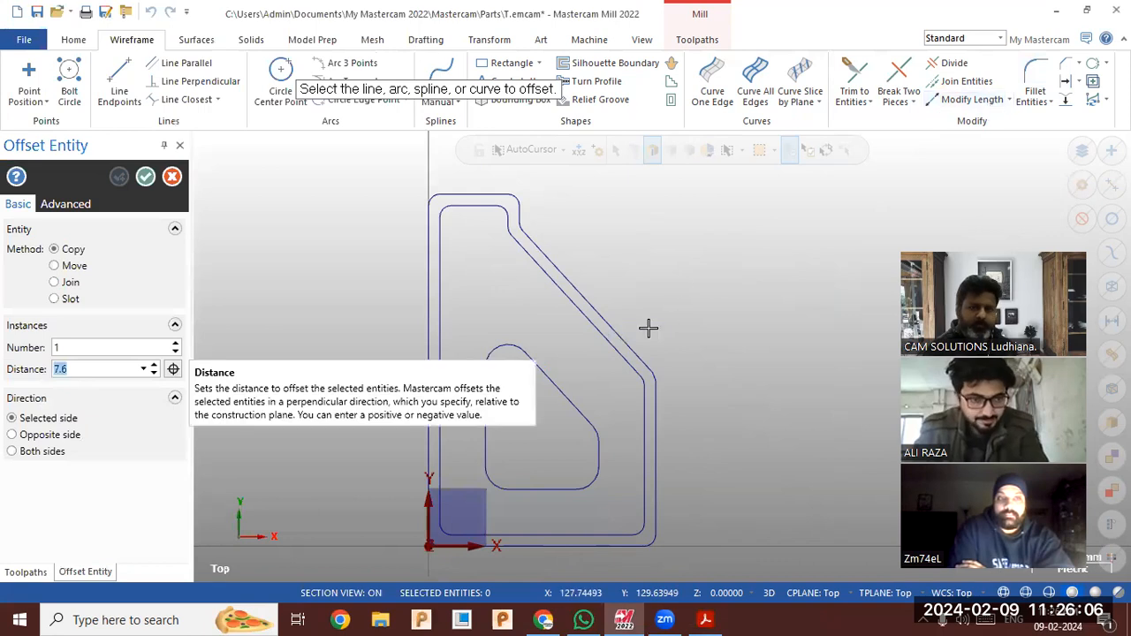
{"action": "left_click", "coordinate": [555, 292]}
{"action": "left_click", "coordinate": [519, 311]}
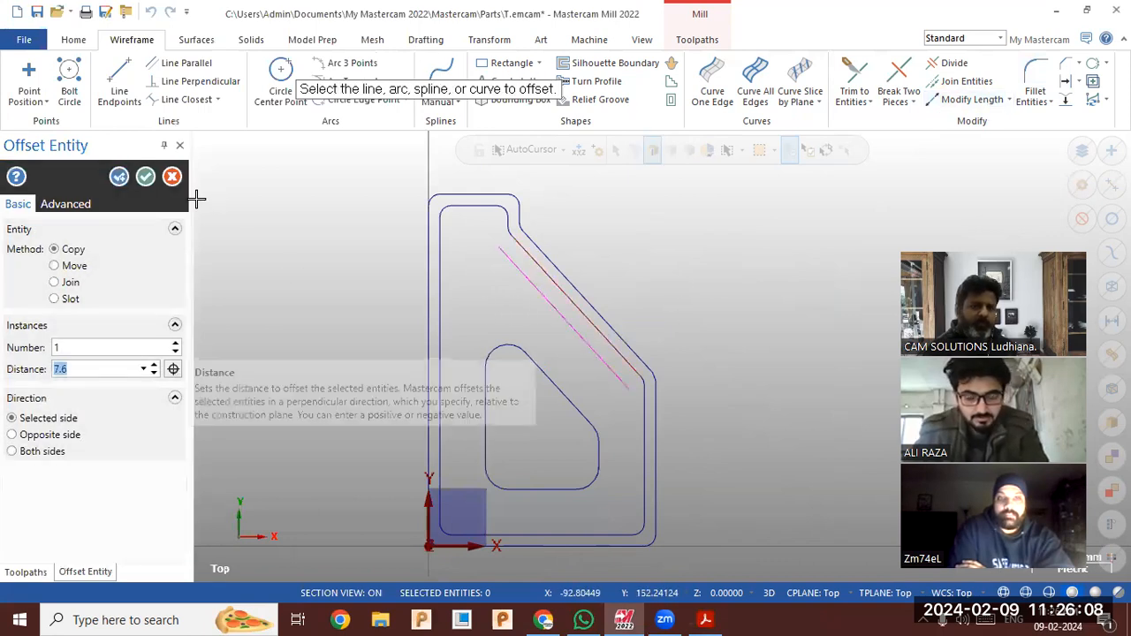
{"action": "left_click", "coordinate": [118, 177]}
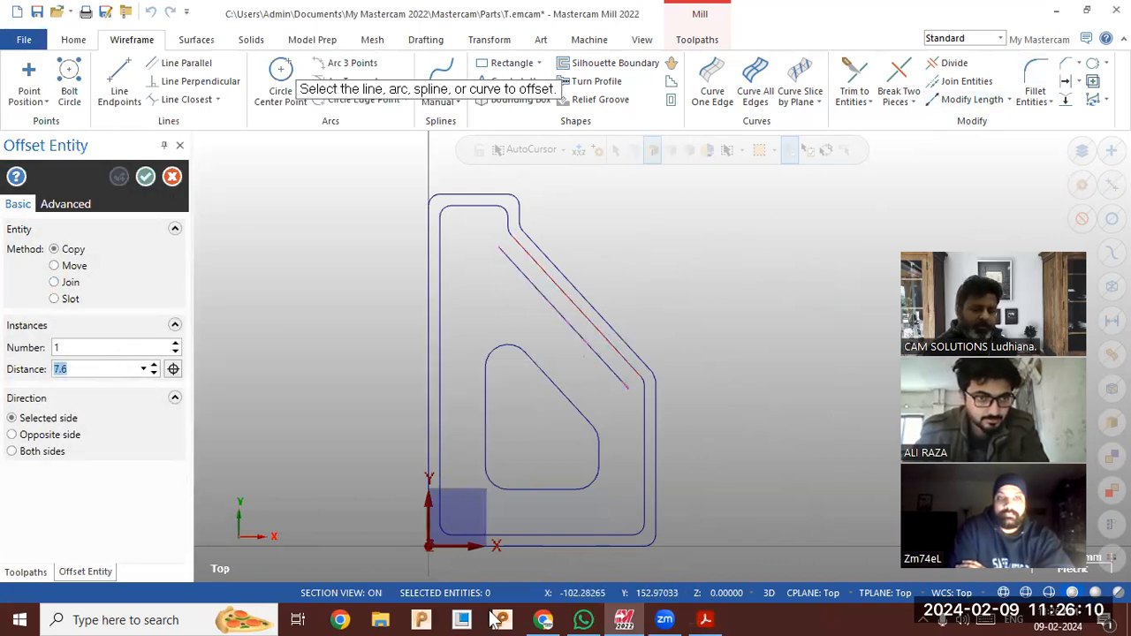
Check the upper pocket's position in the part drawing and offset a copy of the outer right edge 85 mm to the left.
{"action": "left_click", "coordinate": [705, 619]}
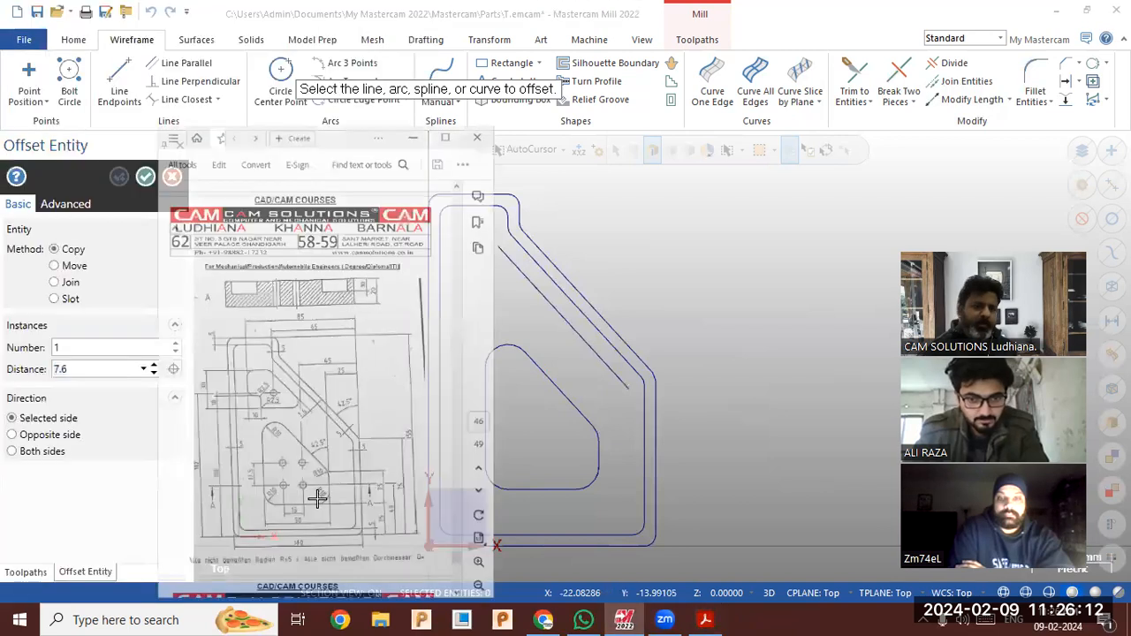
{"action": "double_click", "coordinate": [77, 369]}
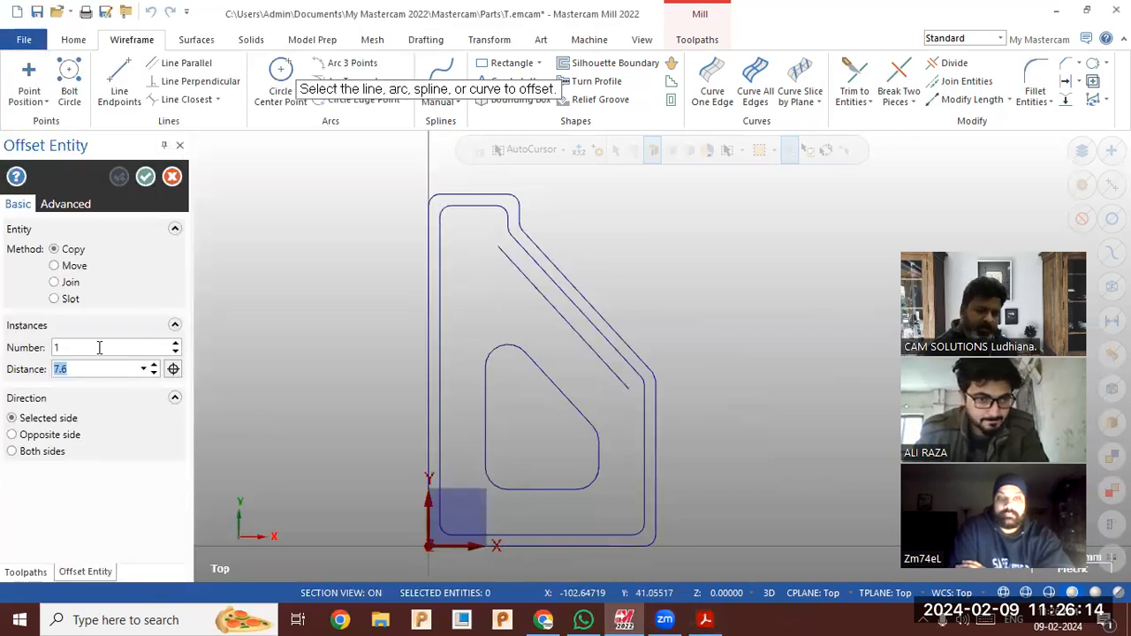
{"action": "type", "text": "85"}
{"action": "key", "text": "Return"}
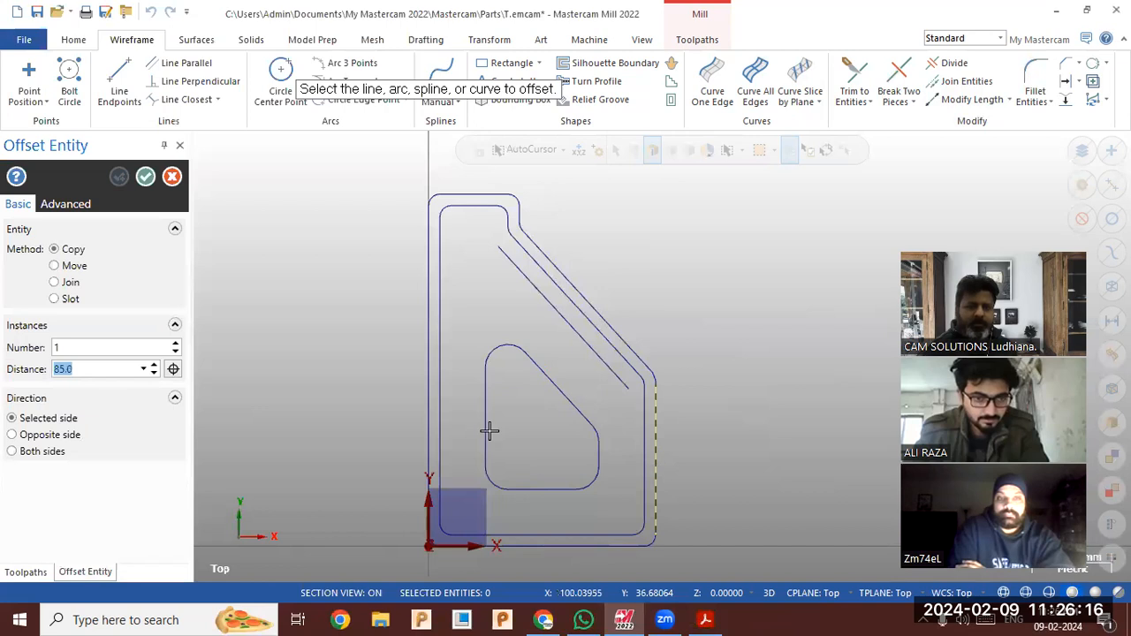
{"action": "left_click", "coordinate": [206, 315]}
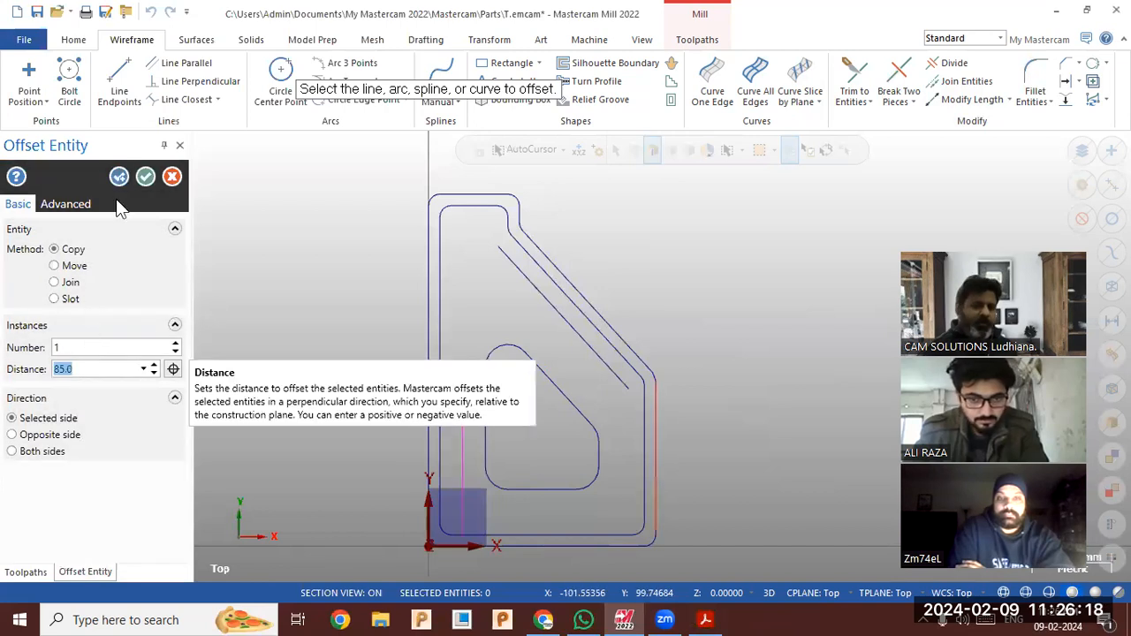
{"action": "key", "text": "Return"}
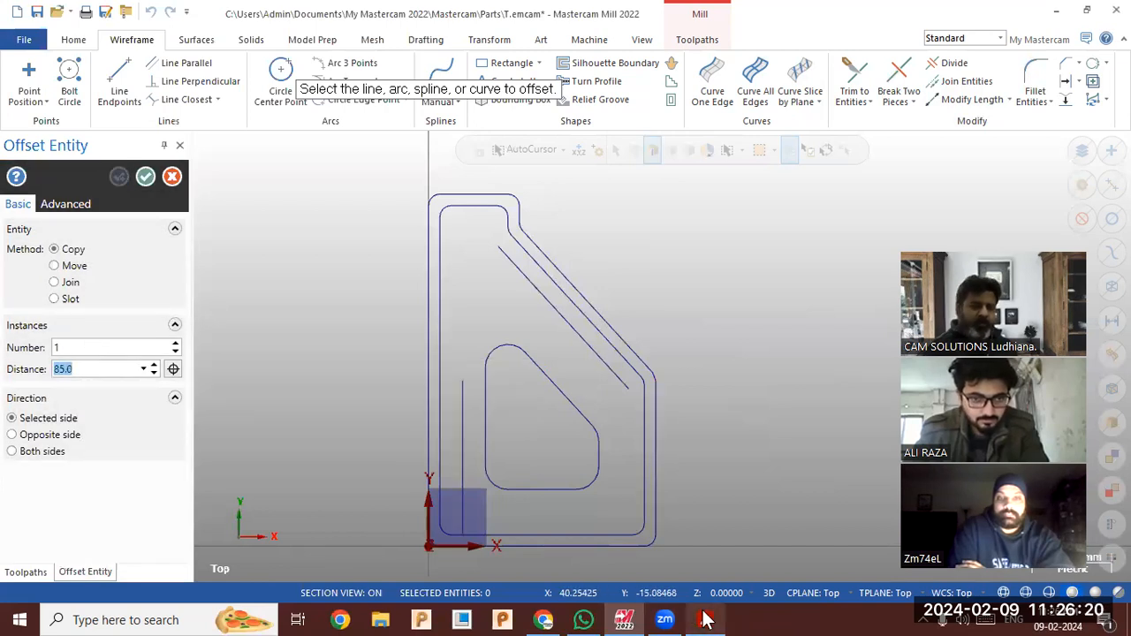
Lengthen the new vertical line near the left wall upward twice by 50 mm.
{"action": "left_click", "coordinate": [705, 620]}
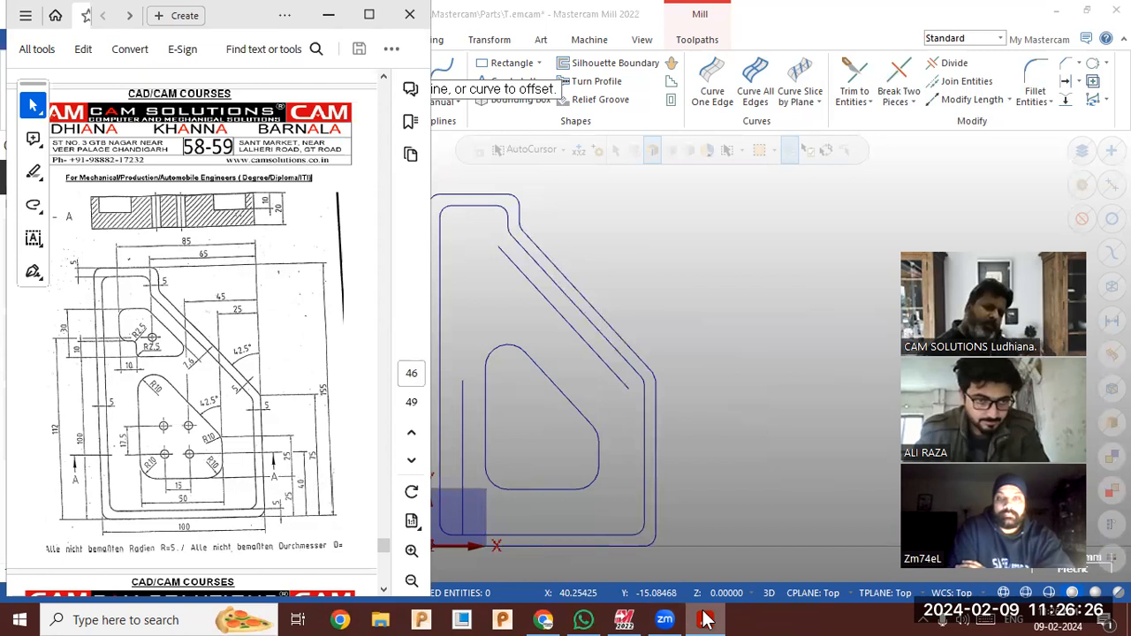
{"action": "left_click", "coordinate": [705, 619]}
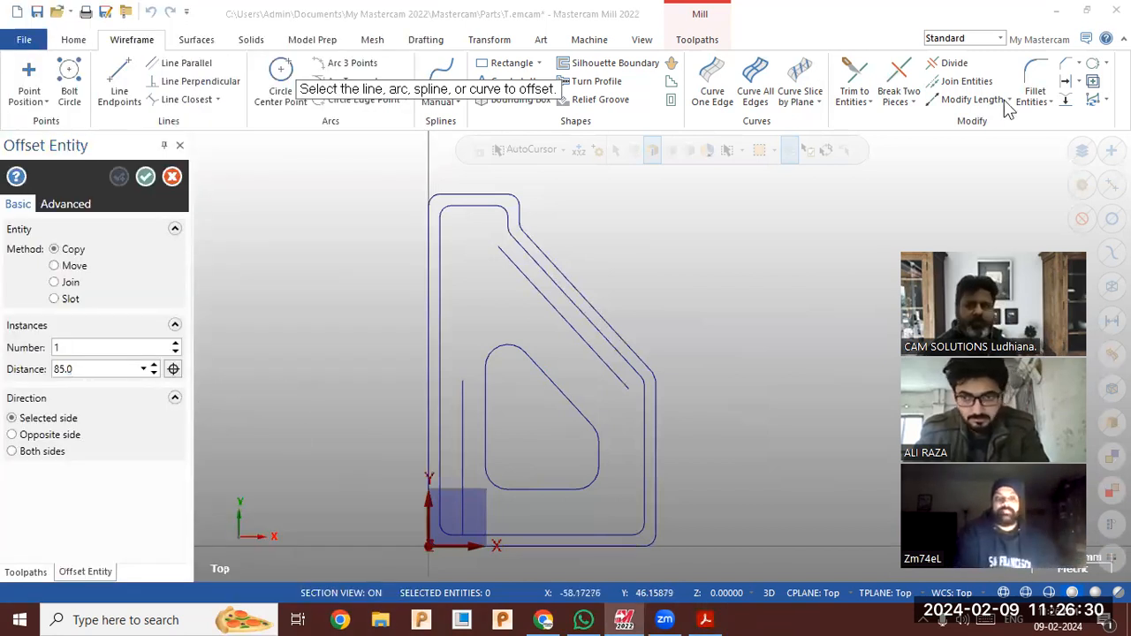
{"action": "left_click", "coordinate": [968, 99]}
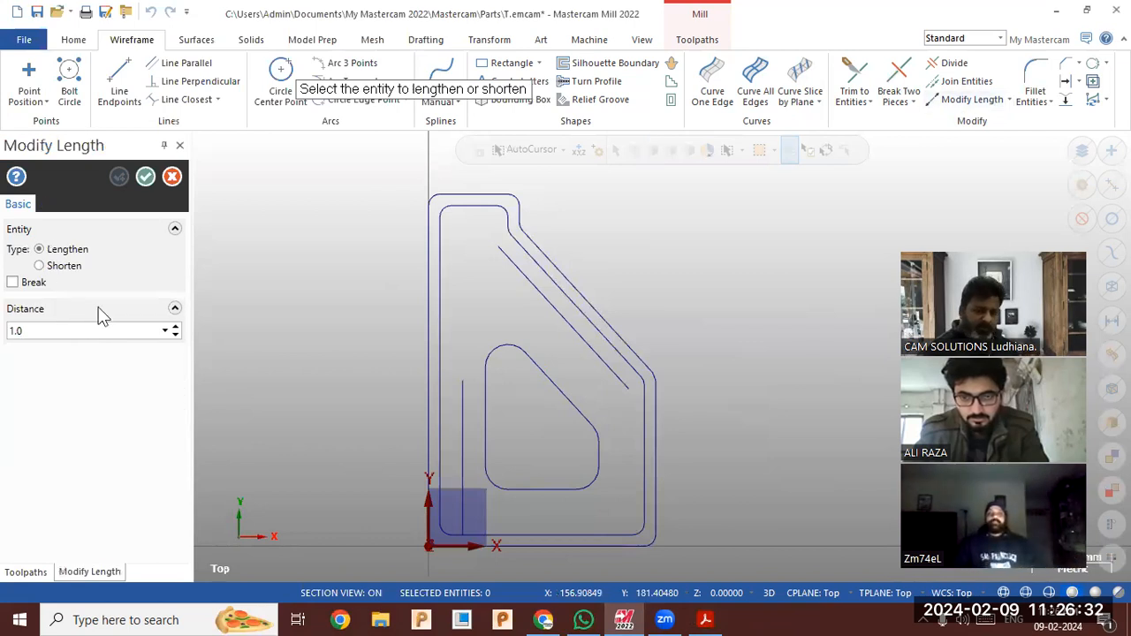
{"action": "type", "text": "50"}
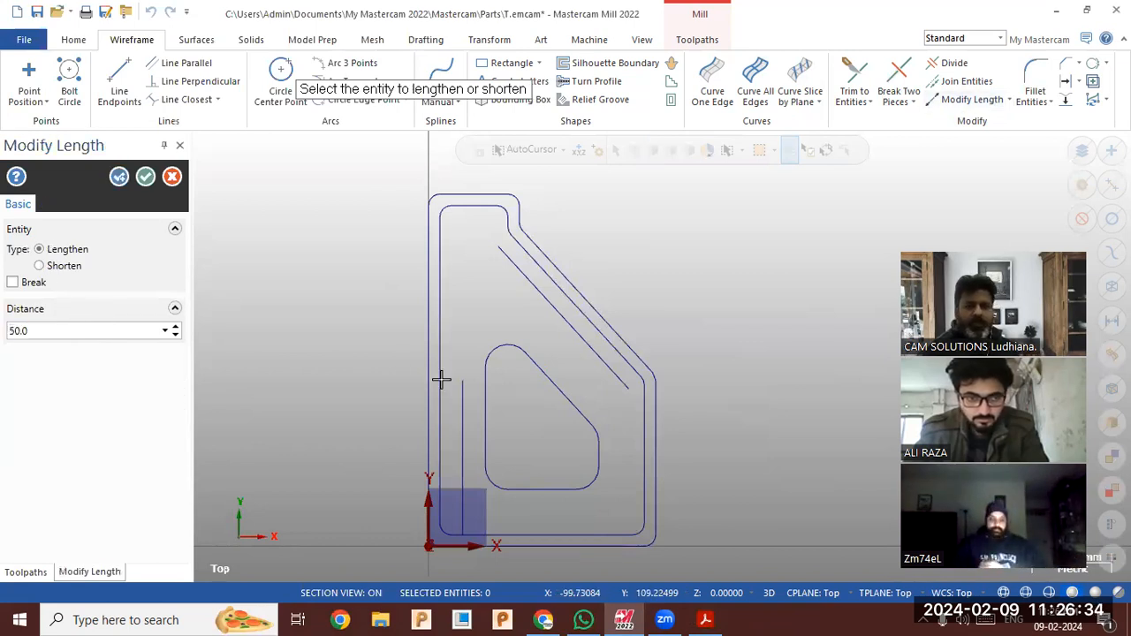
{"action": "left_click", "coordinate": [456, 356]}
{"action": "left_click", "coordinate": [457, 313]}
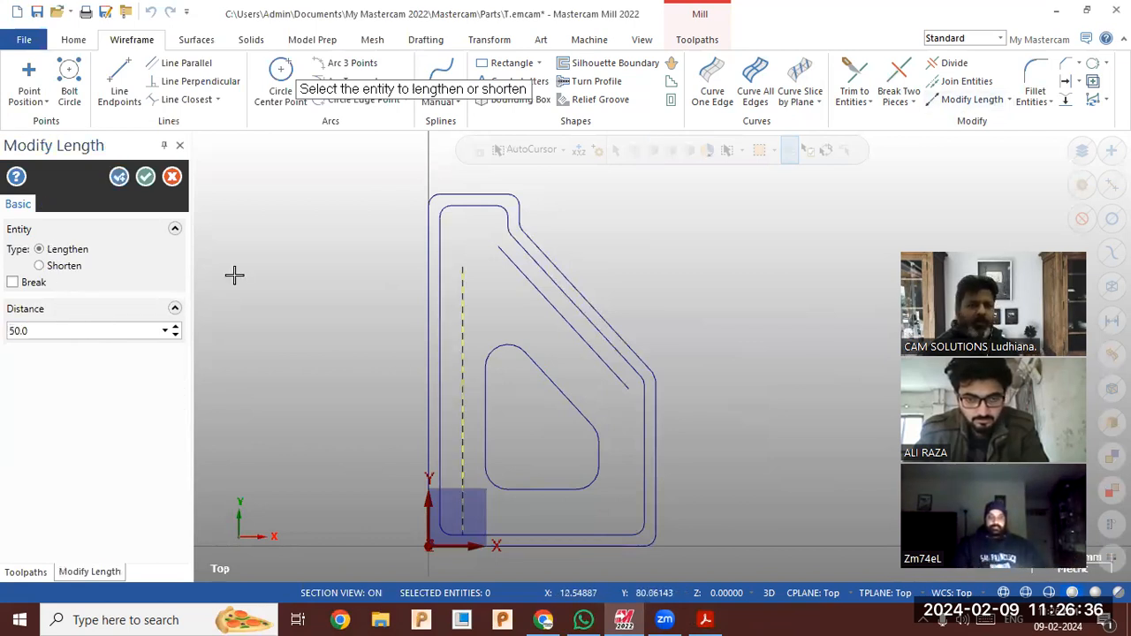
Check the upper pocket's step width in the part drawing and offset a copy of the lengthened vertical line 10 mm to the right.
{"action": "left_click", "coordinate": [712, 620]}
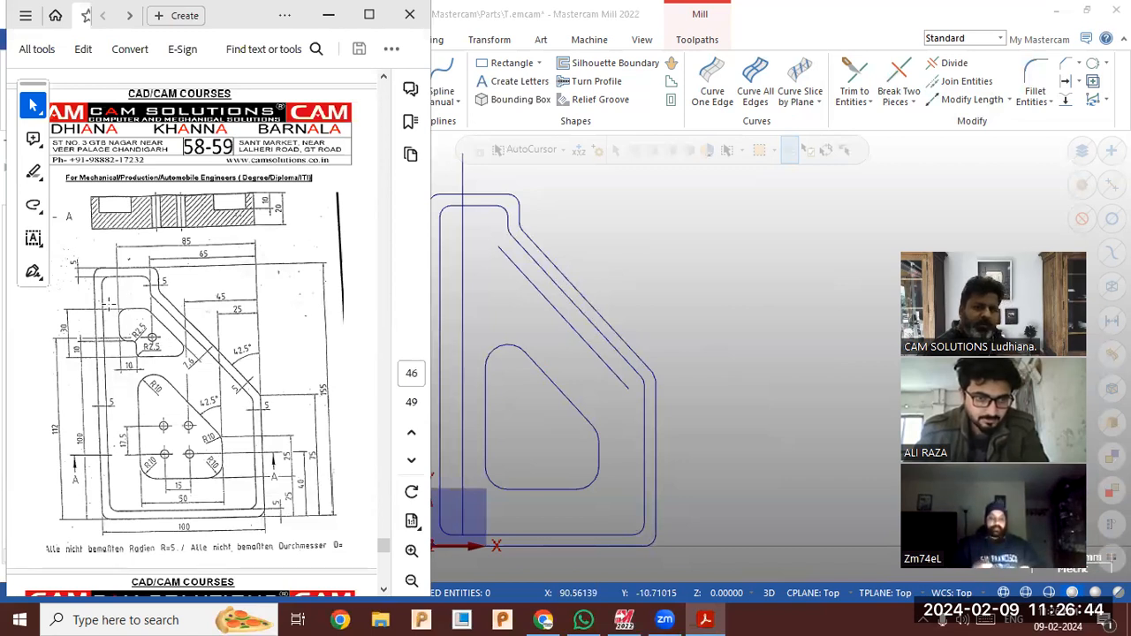
{"action": "left_click", "coordinate": [674, 256]}
{"action": "left_click", "coordinate": [114, 365]}
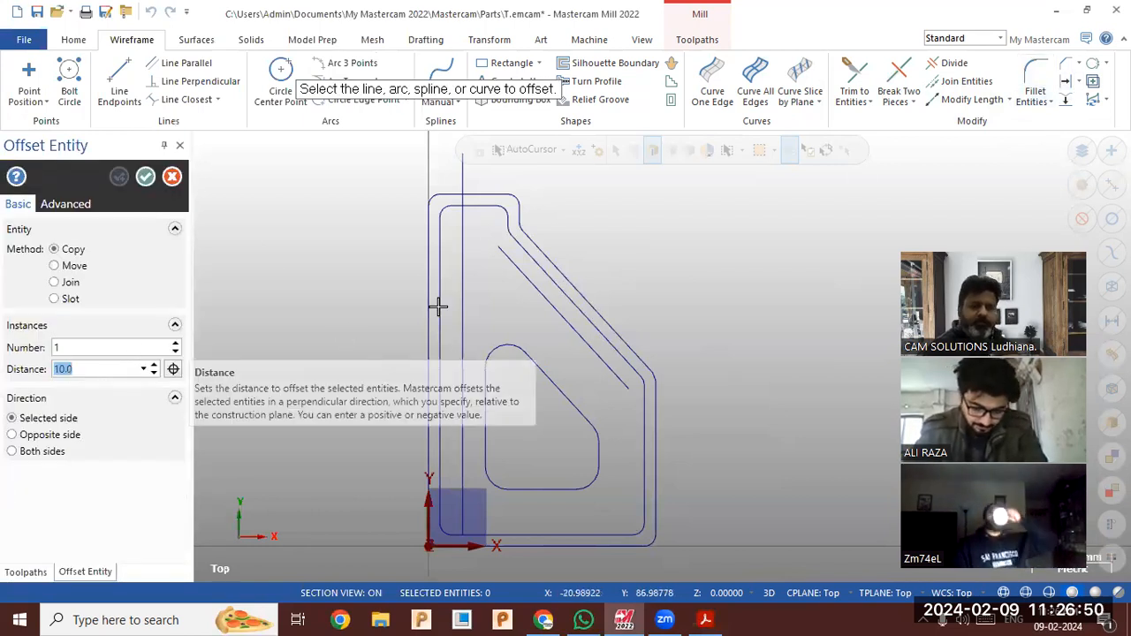
{"action": "left_click", "coordinate": [462, 289]}
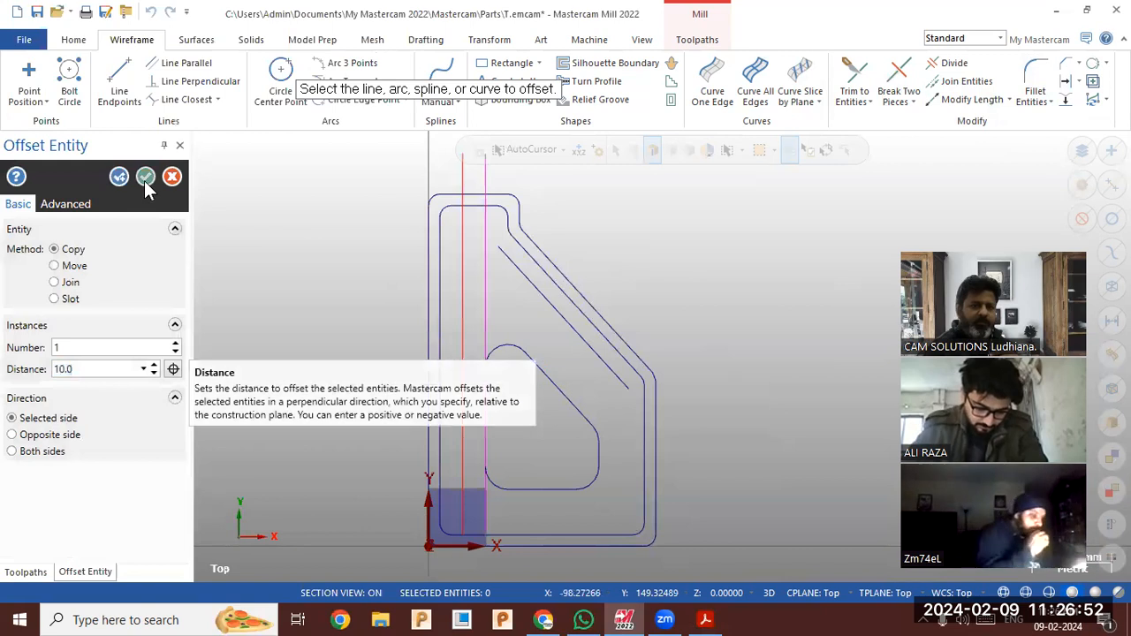
{"action": "left_click", "coordinate": [145, 178]}
Check the upper pocket's height position in the part drawing and offset a copy of the outer bottom edge 100 mm upward.
{"action": "left_click", "coordinate": [706, 619]}
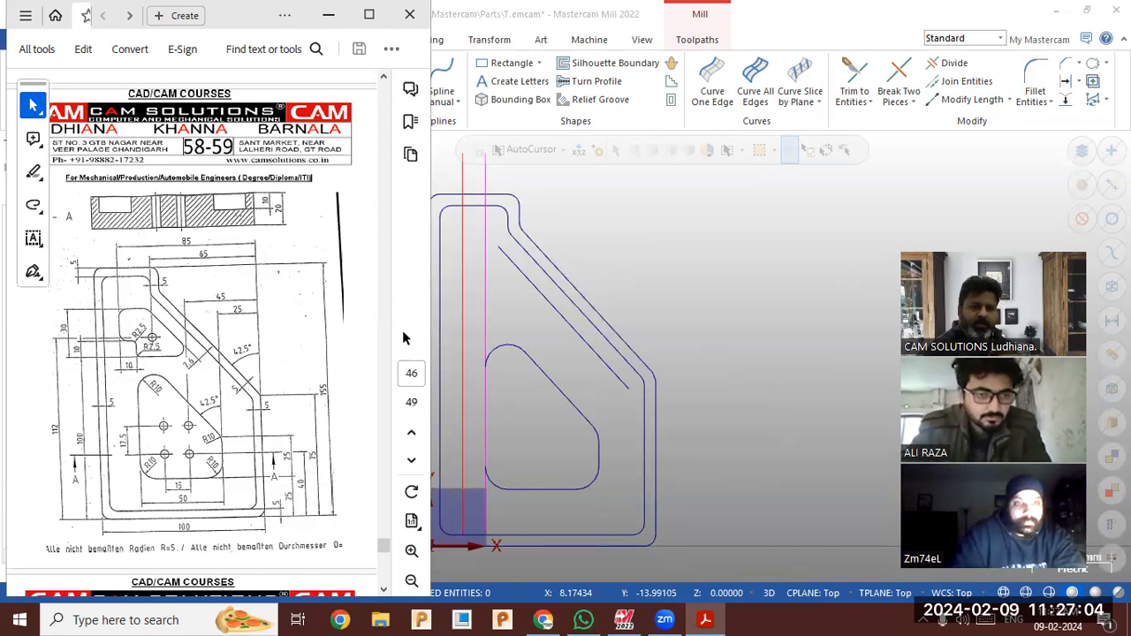
{"action": "left_click", "coordinate": [715, 222]}
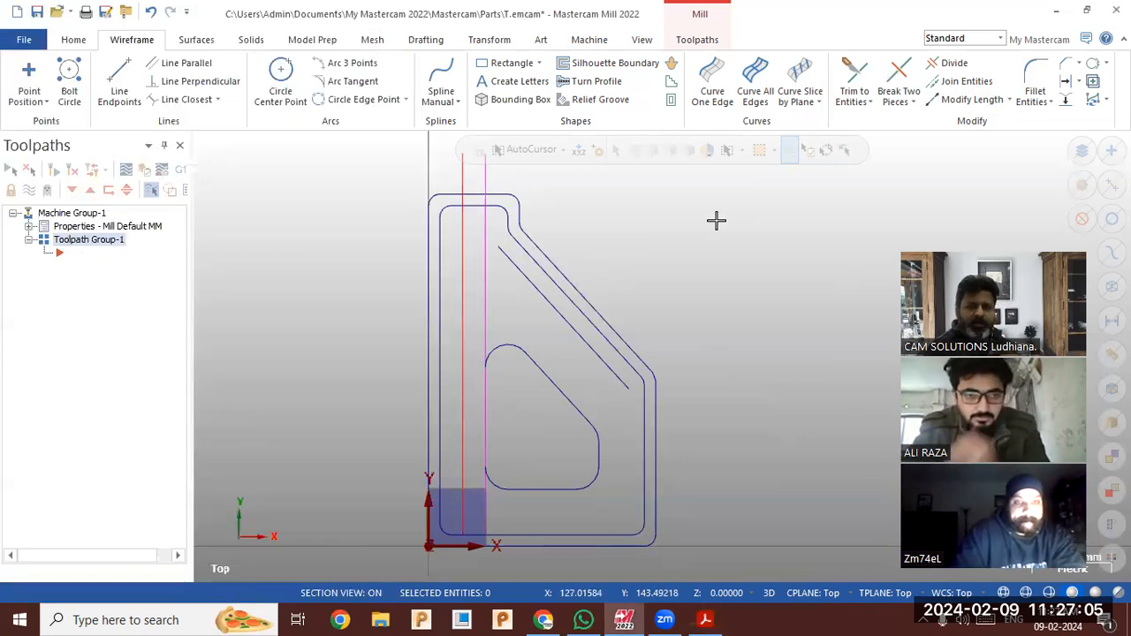
{"action": "left_click", "coordinate": [1067, 94]}
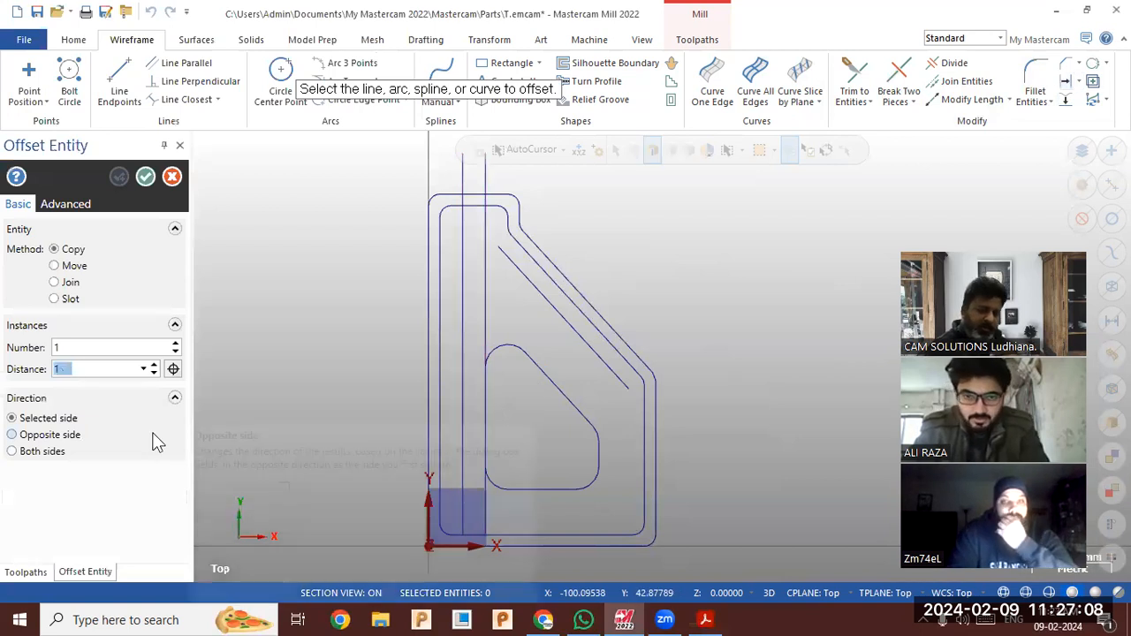
{"action": "type", "text": "100"}
{"action": "key", "text": "Return"}
{"action": "left_click", "coordinate": [539, 549]}
{"action": "left_click", "coordinate": [576, 403]}
{"action": "left_click", "coordinate": [146, 177]}
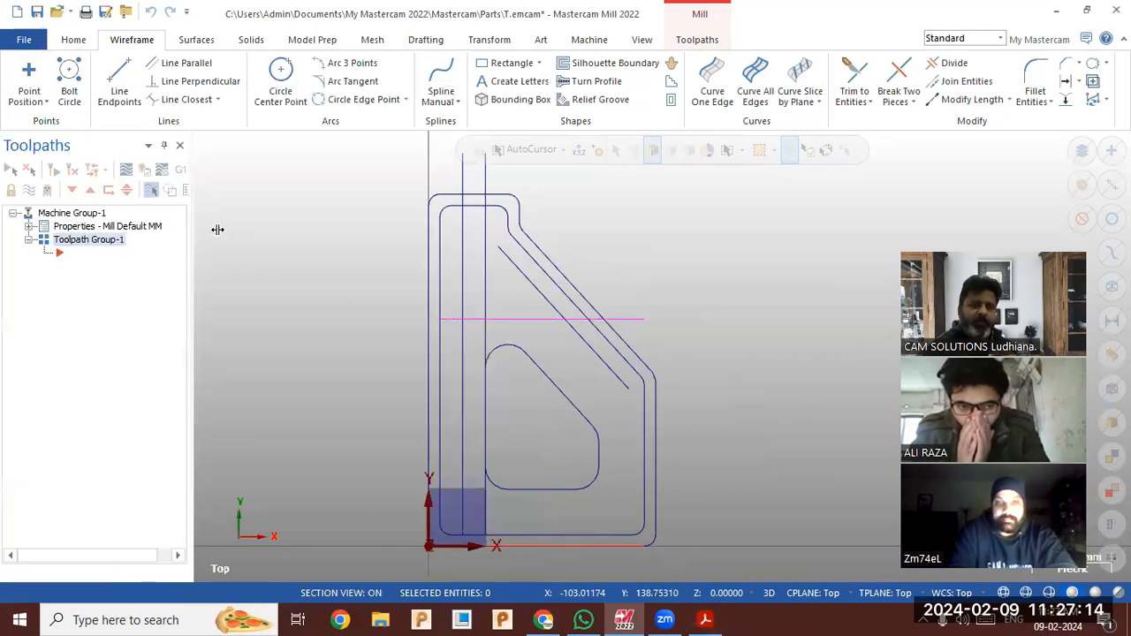
Check the upper pocket's corner radius in the part drawing and fillet its bottom line with the step's vertical line at 2.5 mm.
{"action": "left_click", "coordinate": [712, 619]}
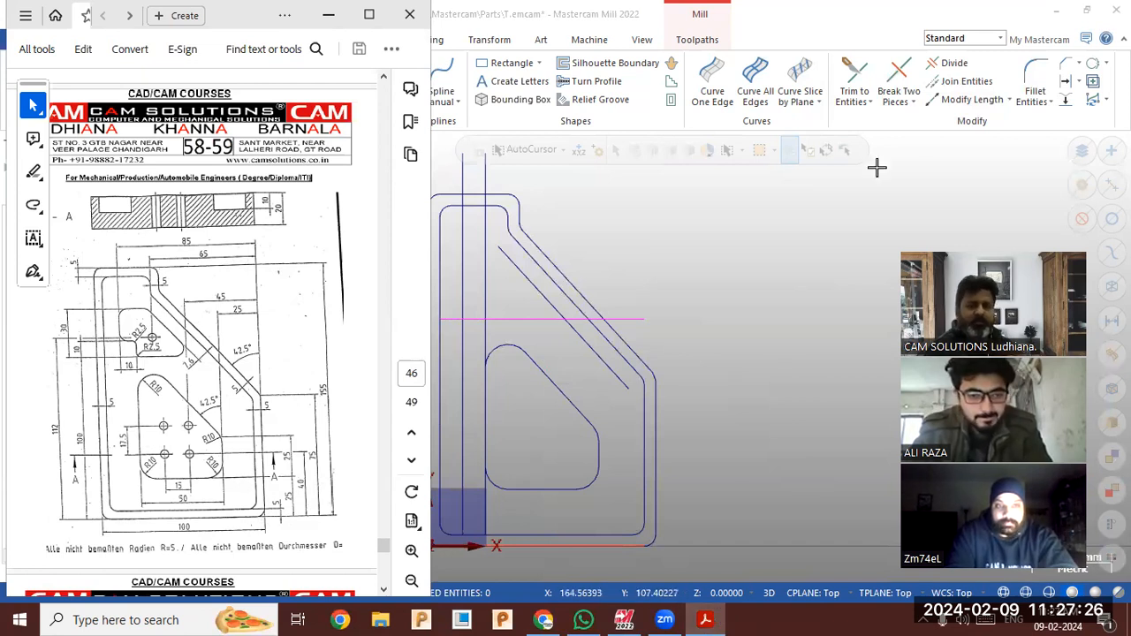
{"action": "left_click", "coordinate": [1034, 84]}
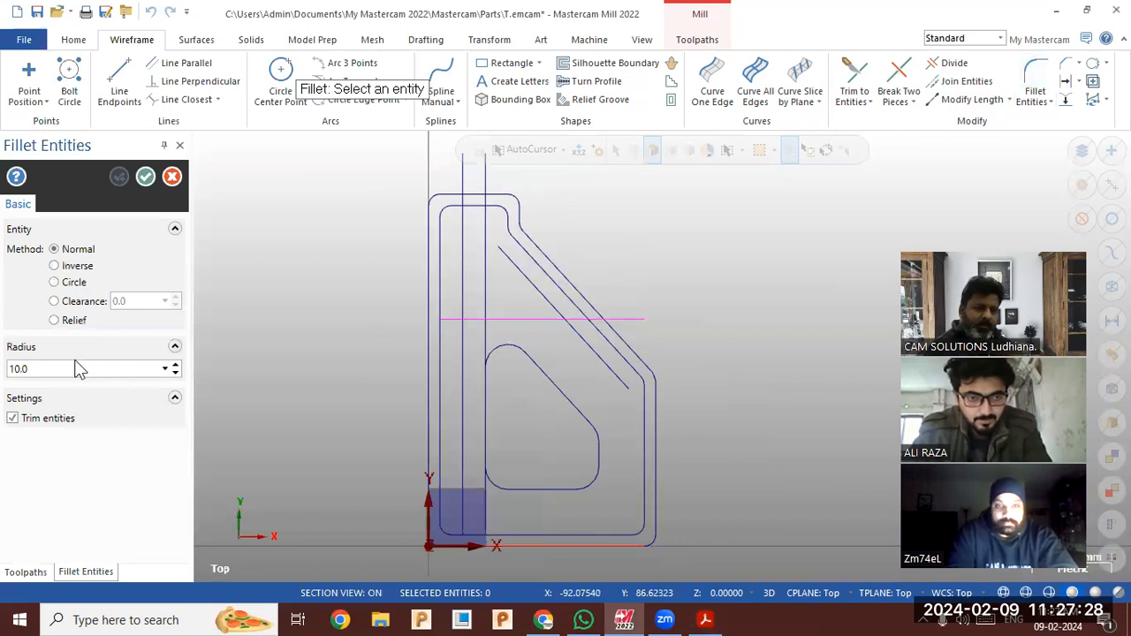
{"action": "double_click", "coordinate": [72, 367]}
{"action": "type", "text": "2.5"}
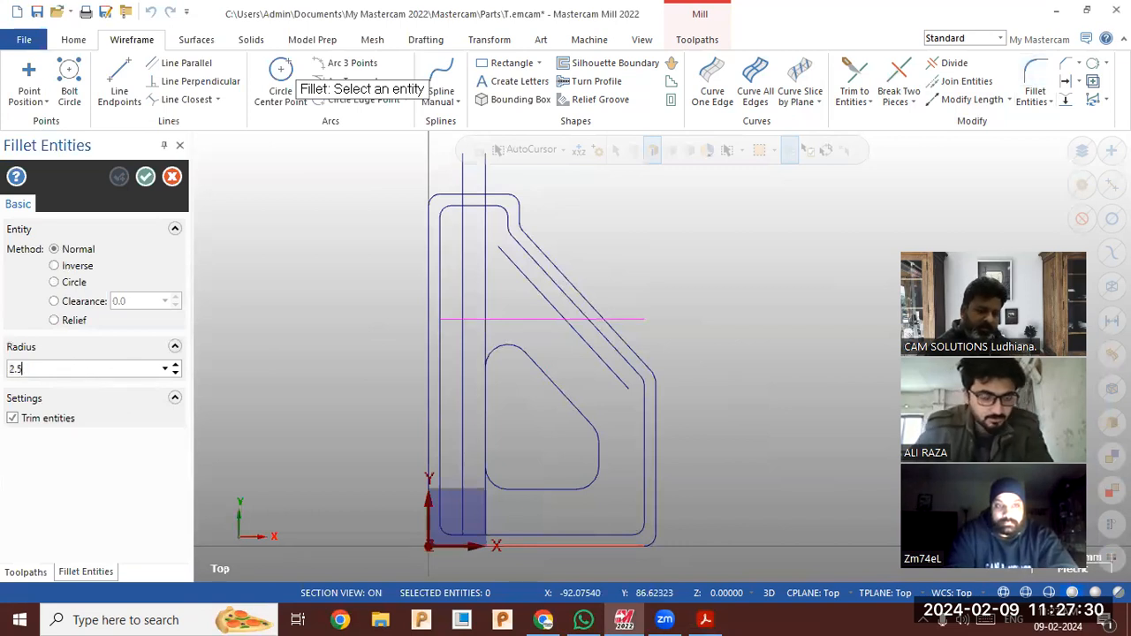
{"action": "scroll", "coordinate": [473, 316], "scroll_direction": "up", "scroll_amount": 2}
{"action": "left_click", "coordinate": [492, 311]}
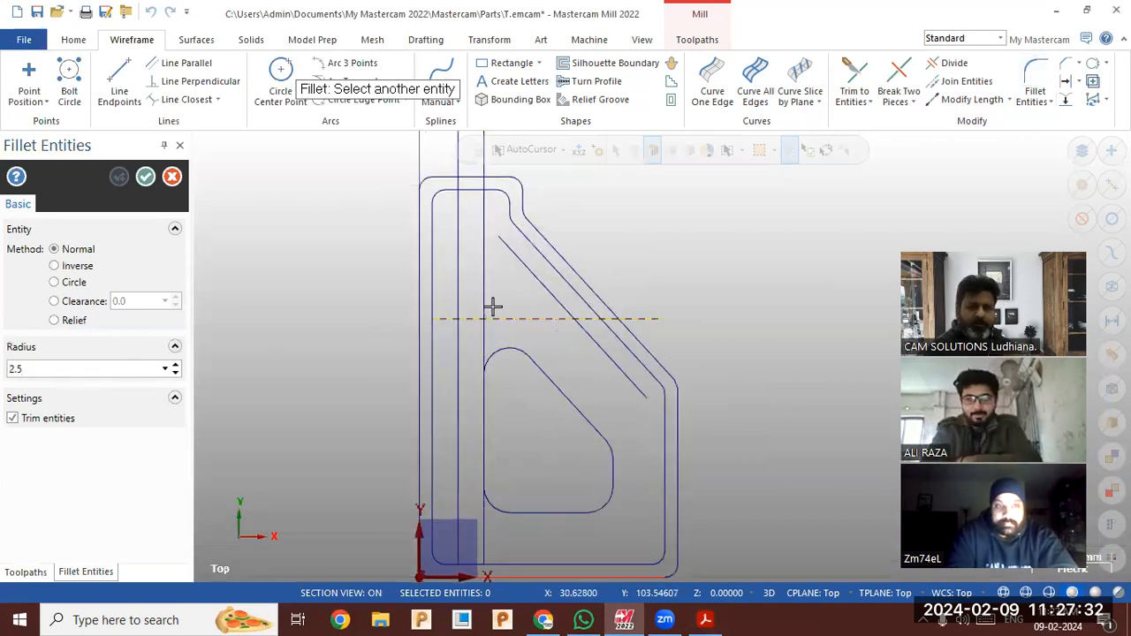
{"action": "left_click", "coordinate": [480, 305]}
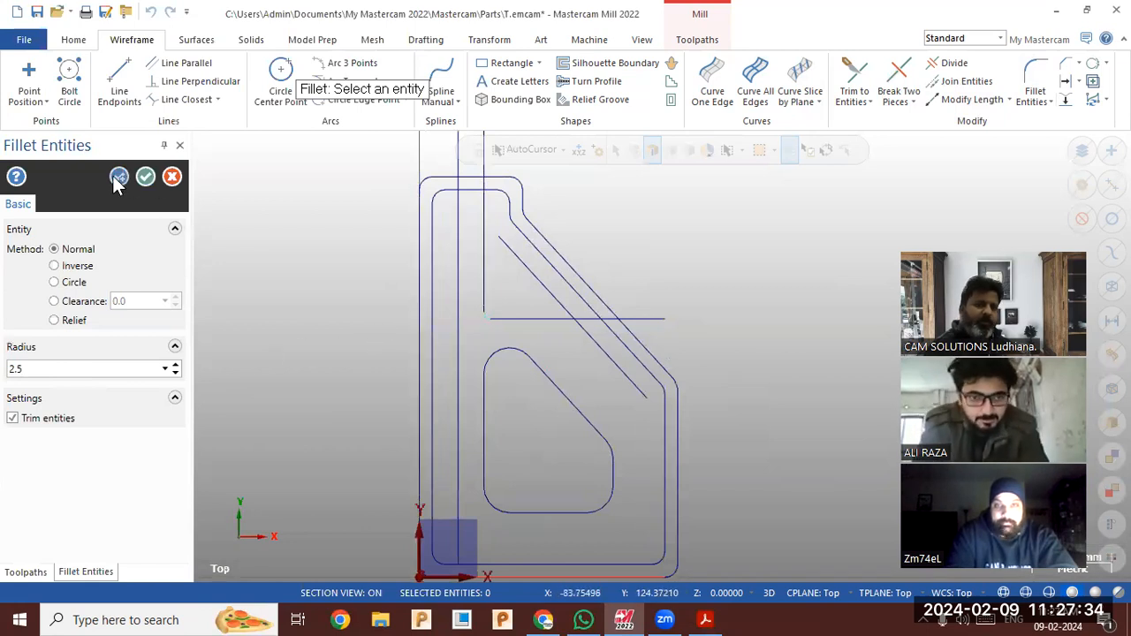
{"action": "left_click", "coordinate": [145, 177]}
Consult the part drawing and fillet the upper pocket's bottom line with its inclined line at a 5 mm radius.
{"action": "scroll", "coordinate": [580, 320], "scroll_direction": "up", "scroll_amount": 2}
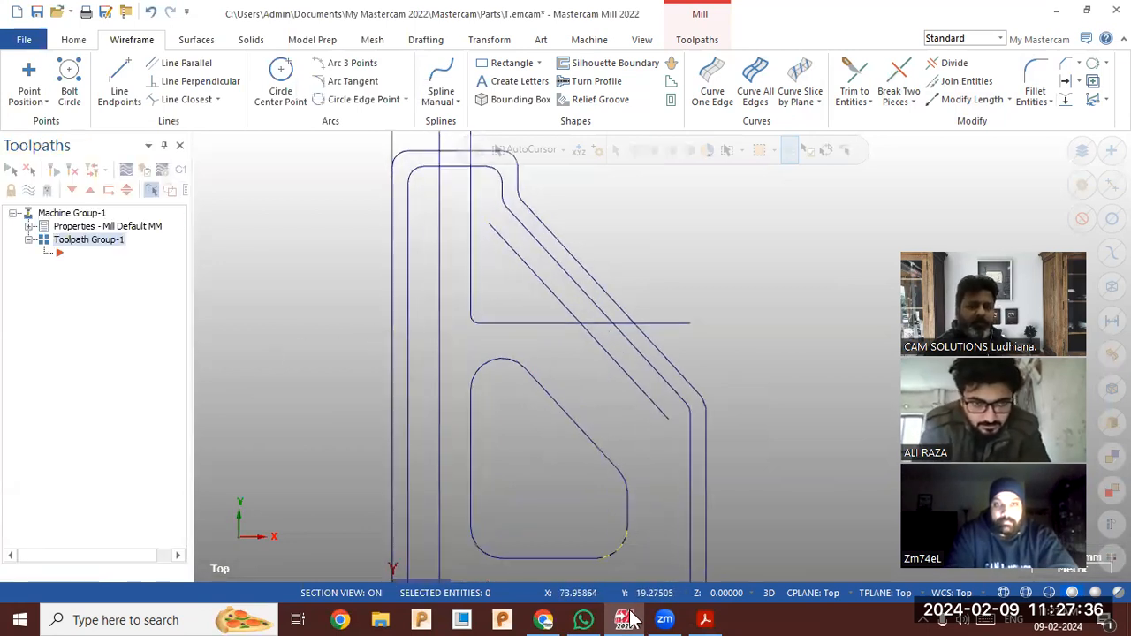
{"action": "left_click", "coordinate": [704, 619]}
{"action": "left_click", "coordinate": [704, 619]}
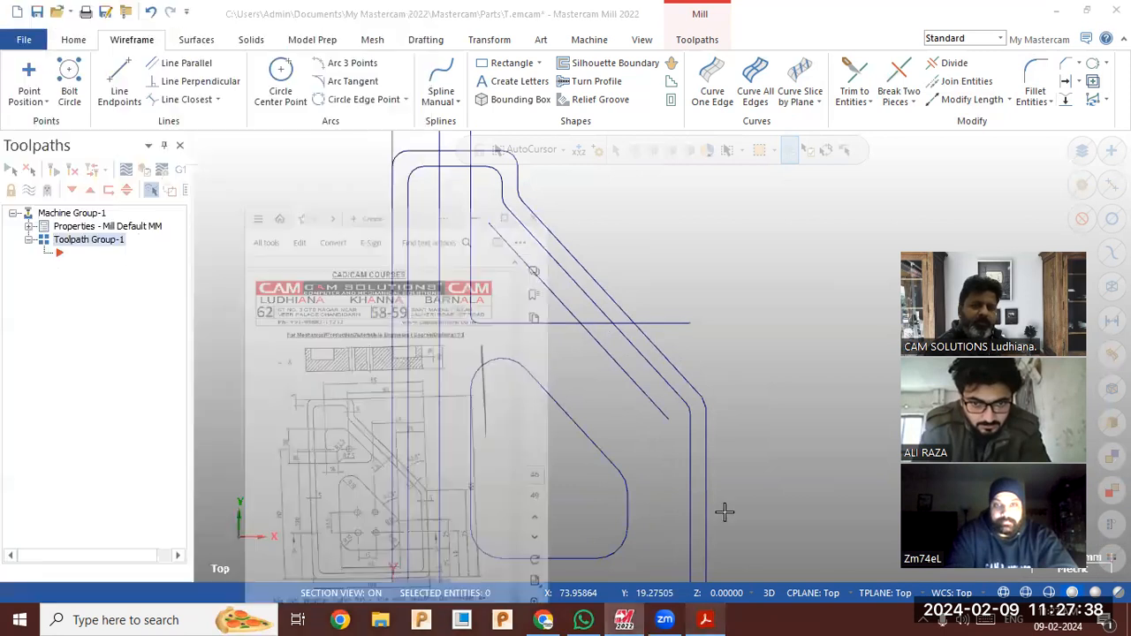
{"action": "left_click", "coordinate": [1035, 91]}
{"action": "double_click", "coordinate": [79, 370]}
{"action": "type", "text": "5.0"}
{"action": "left_click", "coordinate": [543, 322]}
{"action": "left_click", "coordinate": [559, 294]}
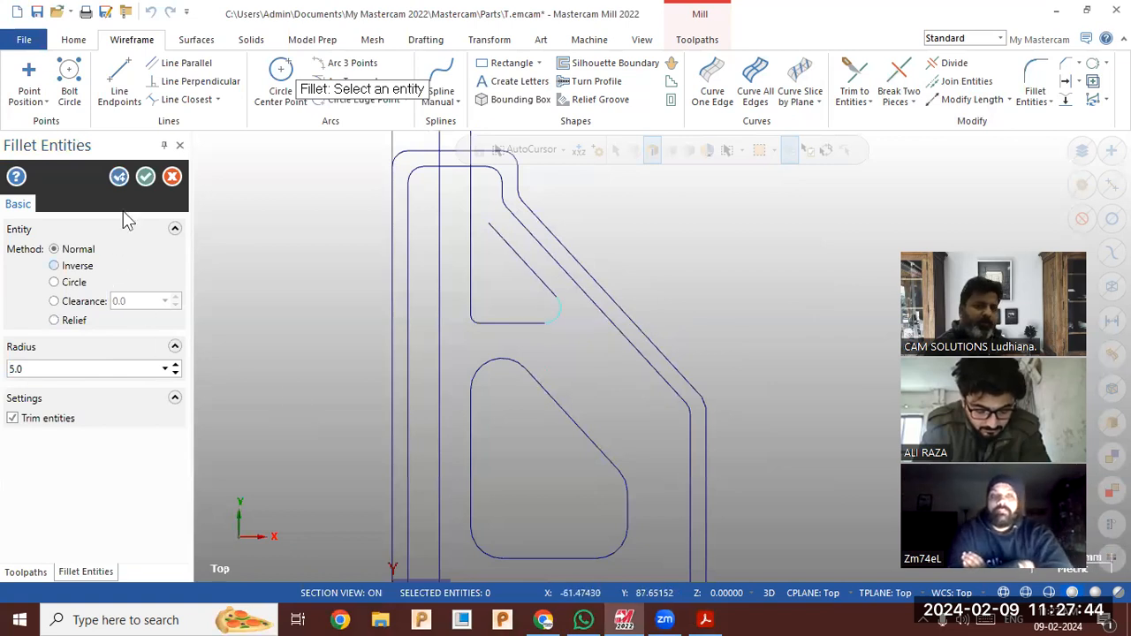
{"action": "left_click", "coordinate": [146, 177]}
Check the upper pocket's step height in the part drawing and offset a copy of the pocket's bottom line 10 mm upward.
{"action": "left_click", "coordinate": [706, 620]}
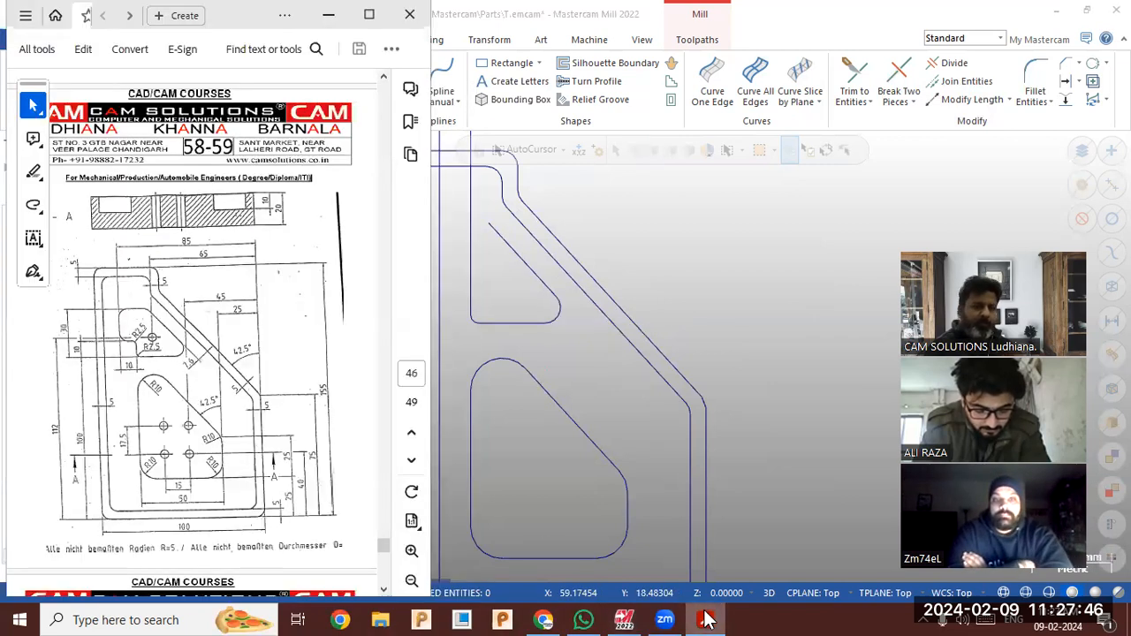
{"action": "left_click", "coordinate": [706, 619]}
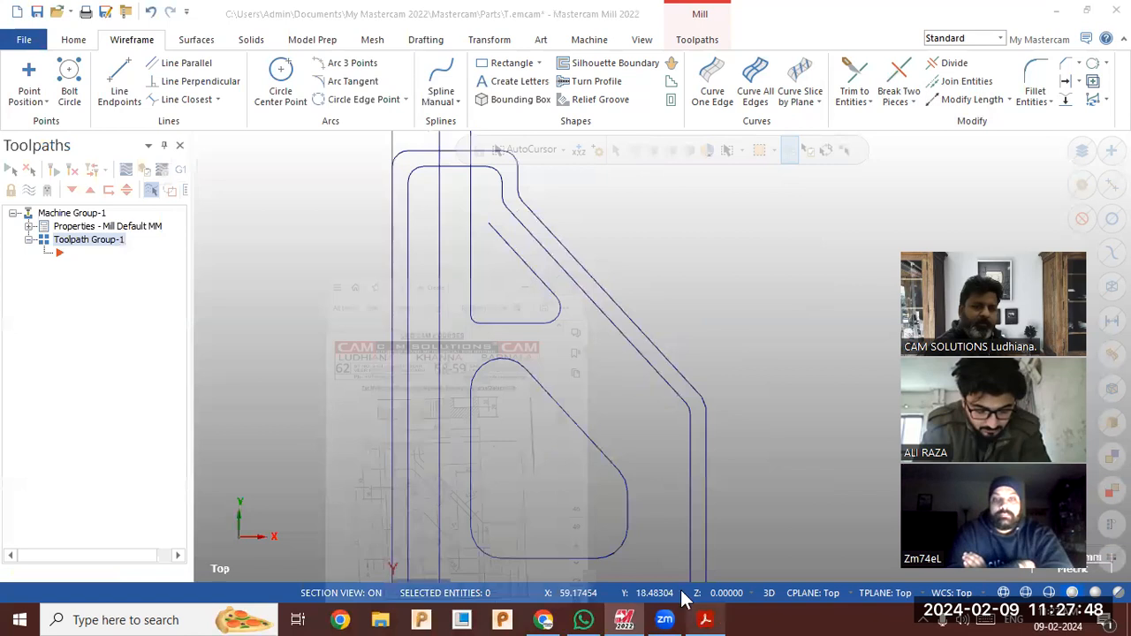
{"action": "left_click", "coordinate": [1066, 80]}
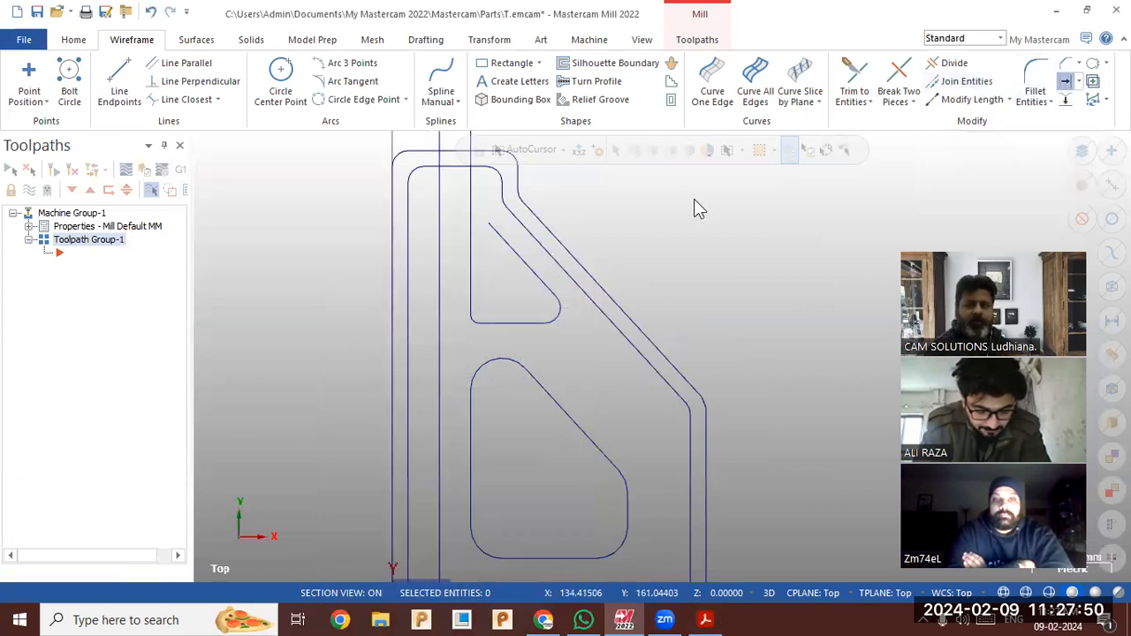
{"action": "type", "text": "10"}
{"action": "key", "text": "Return"}
{"action": "left_click", "coordinate": [505, 322]}
{"action": "left_click", "coordinate": [500, 298]}
{"action": "left_click", "coordinate": [147, 176]}
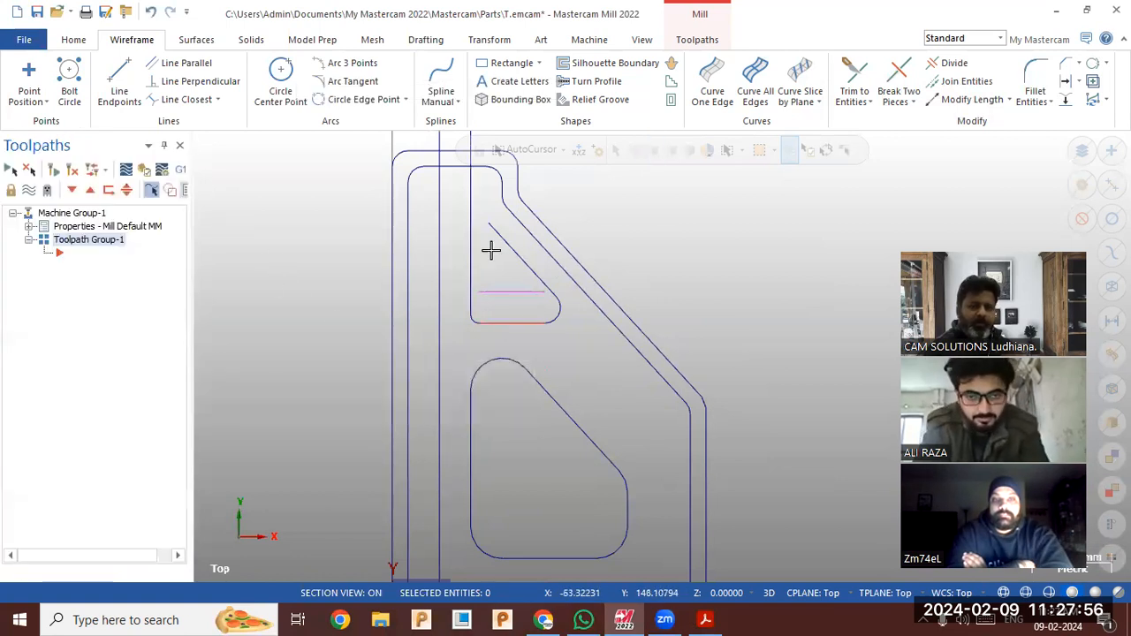
Consult the part drawing and fillet the new step line with the upper pocket's left vertical line at a 5 mm radius.
{"action": "left_click", "coordinate": [707, 620]}
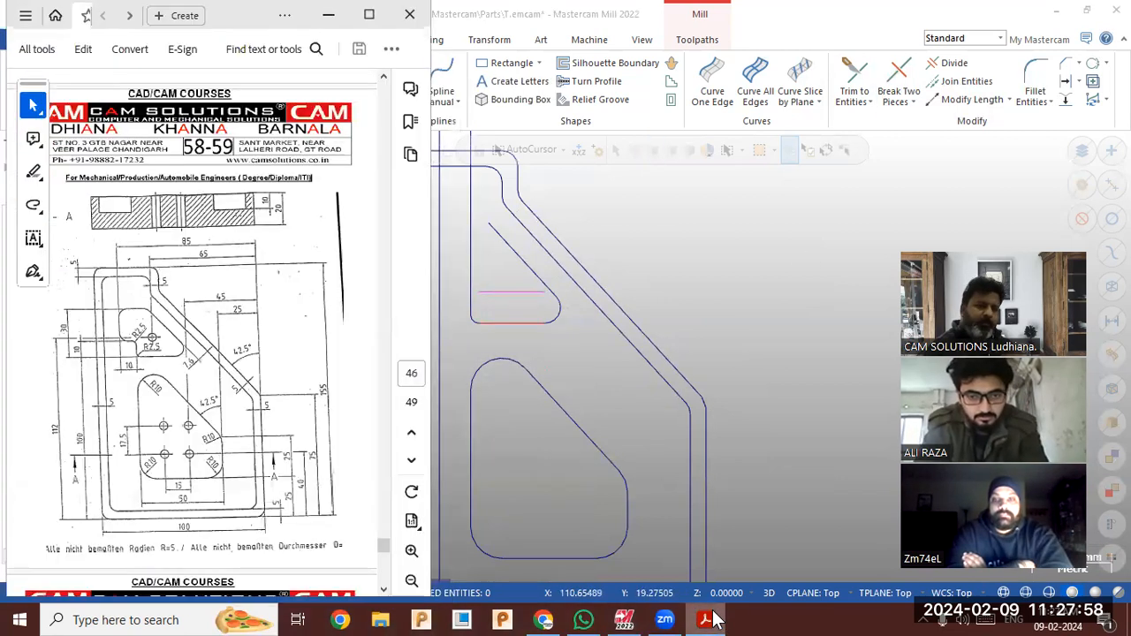
{"action": "left_click", "coordinate": [707, 619]}
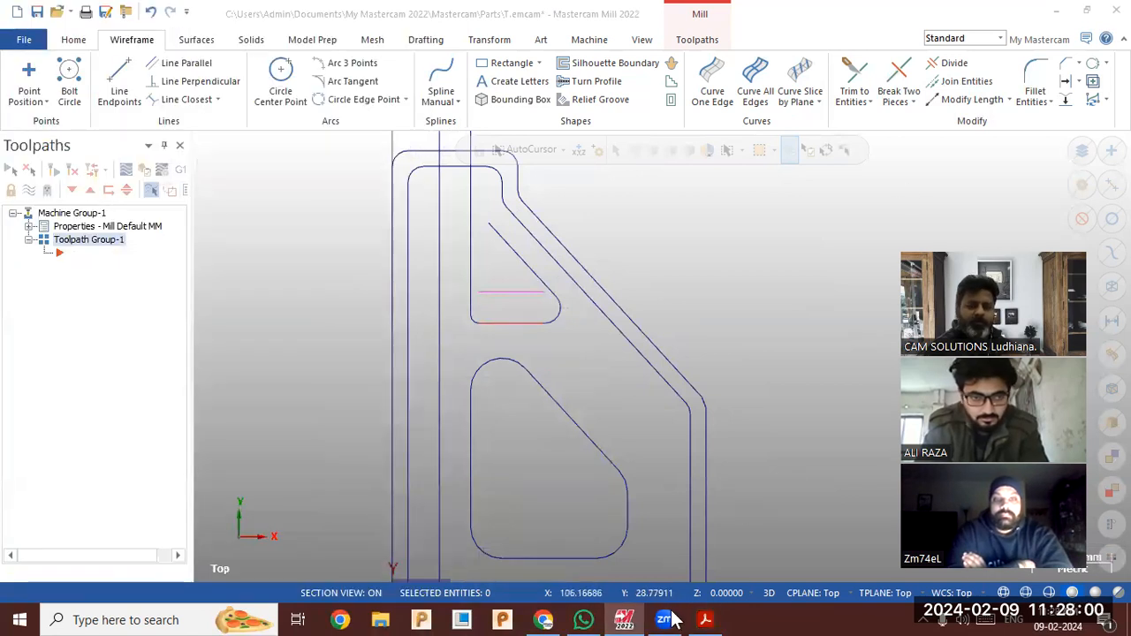
{"action": "left_click", "coordinate": [707, 619]}
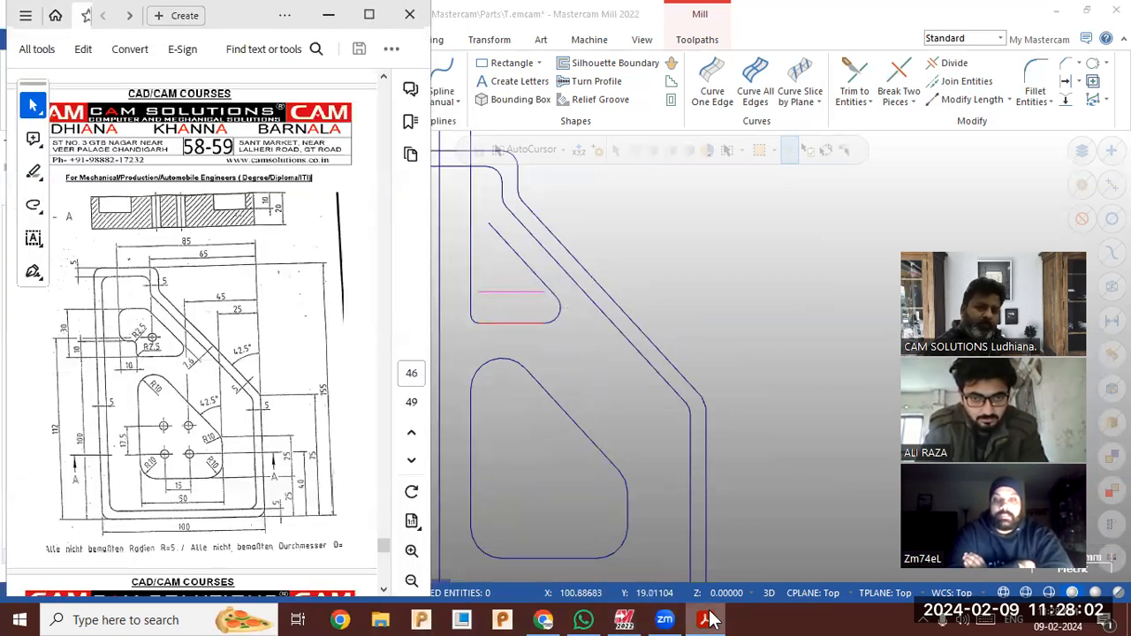
{"action": "left_click", "coordinate": [708, 620]}
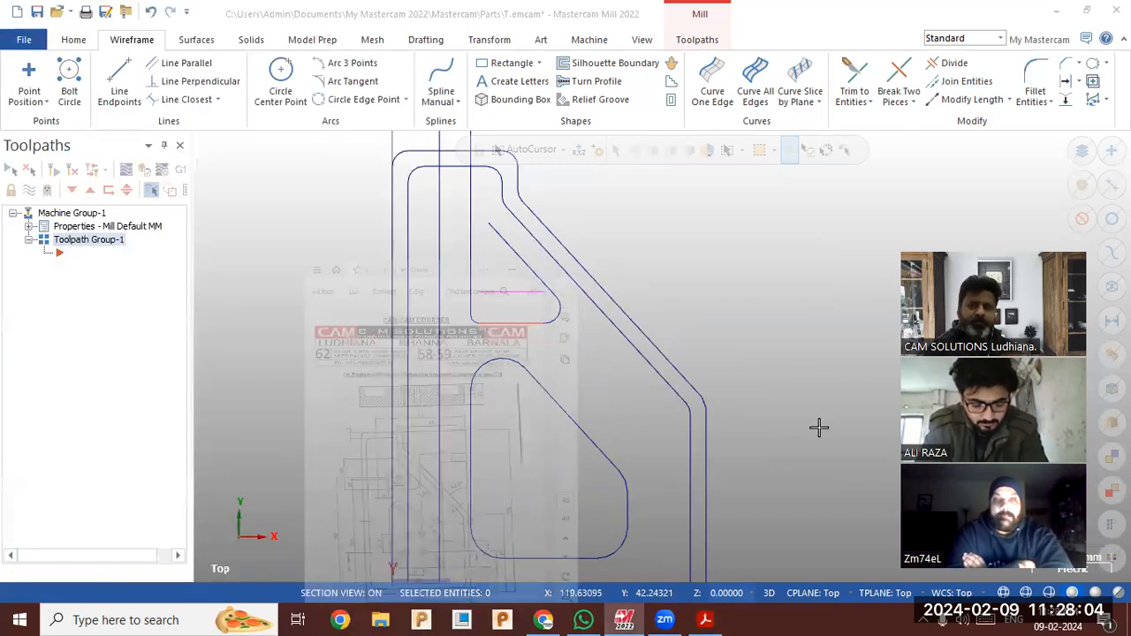
{"action": "left_click", "coordinate": [1044, 80]}
{"action": "left_click", "coordinate": [489, 291]}
{"action": "left_click", "coordinate": [437, 263]}
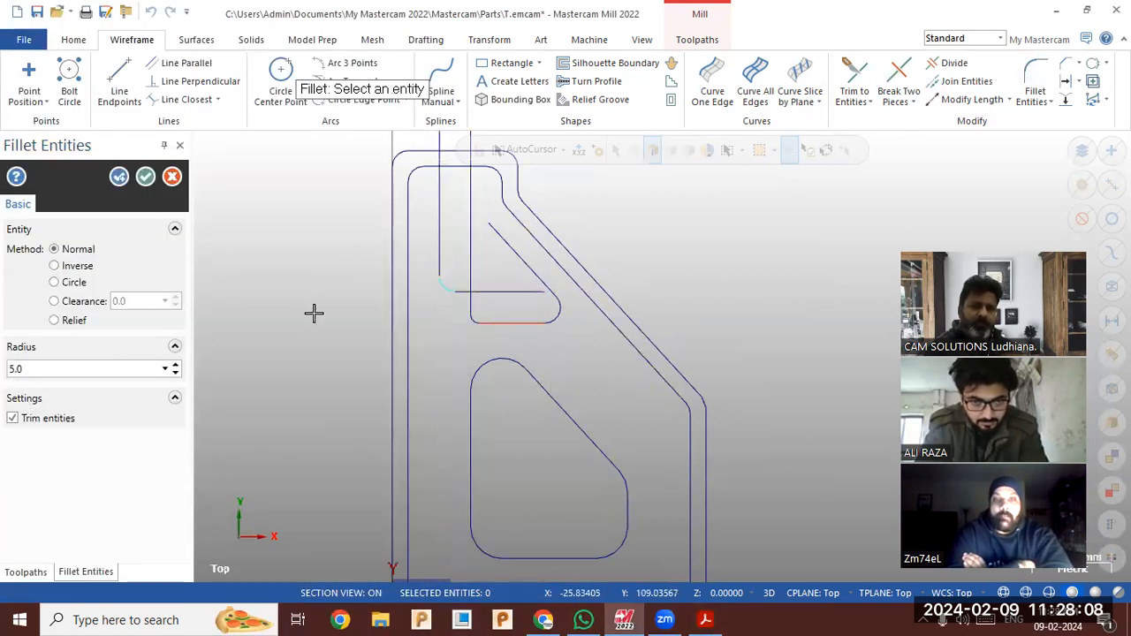
{"action": "left_click", "coordinate": [119, 179]}
Fillet the upper pocket's horizontal step line with its short vertical step line at a 2.5 mm radius.
{"action": "left_click", "coordinate": [106, 367]}
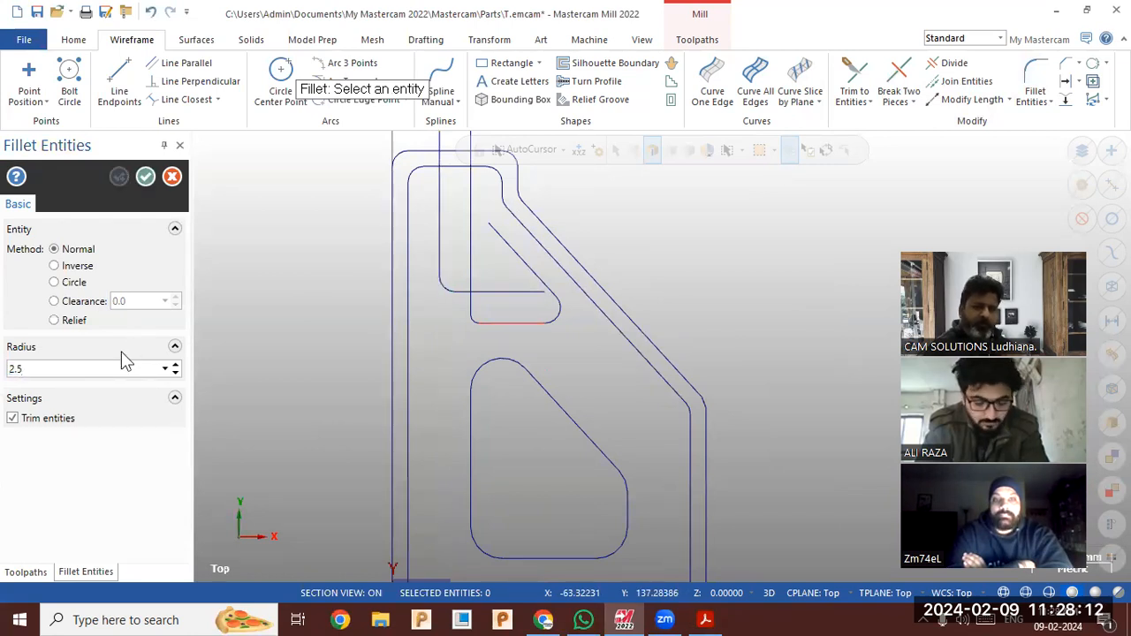
{"action": "left_click", "coordinate": [466, 291]}
{"action": "left_click", "coordinate": [471, 300]}
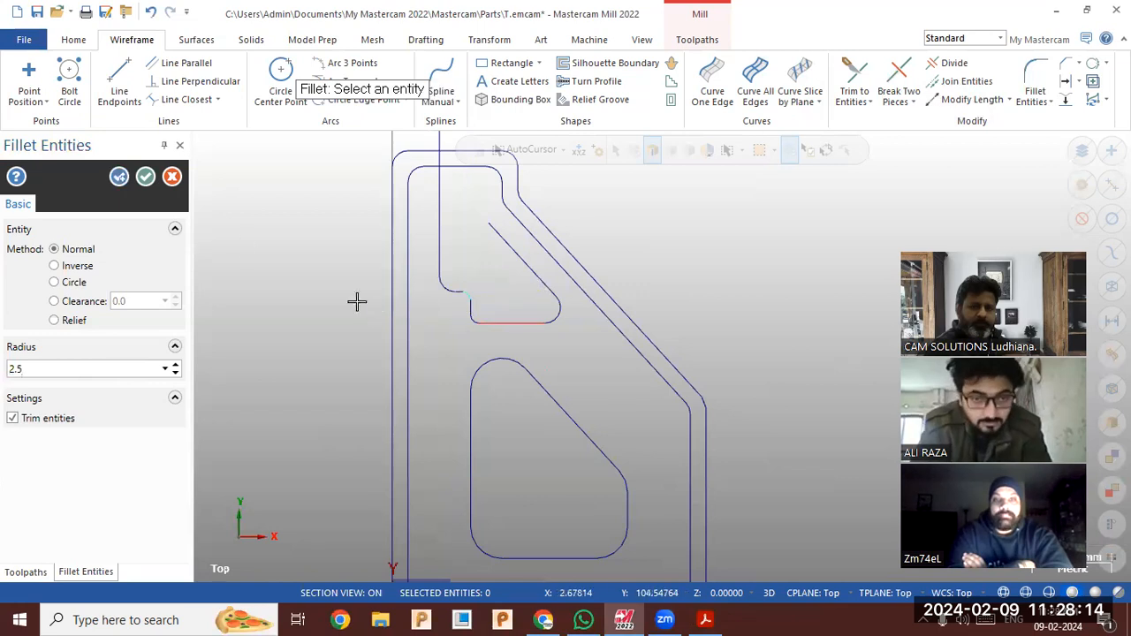
{"action": "left_click", "coordinate": [146, 177]}
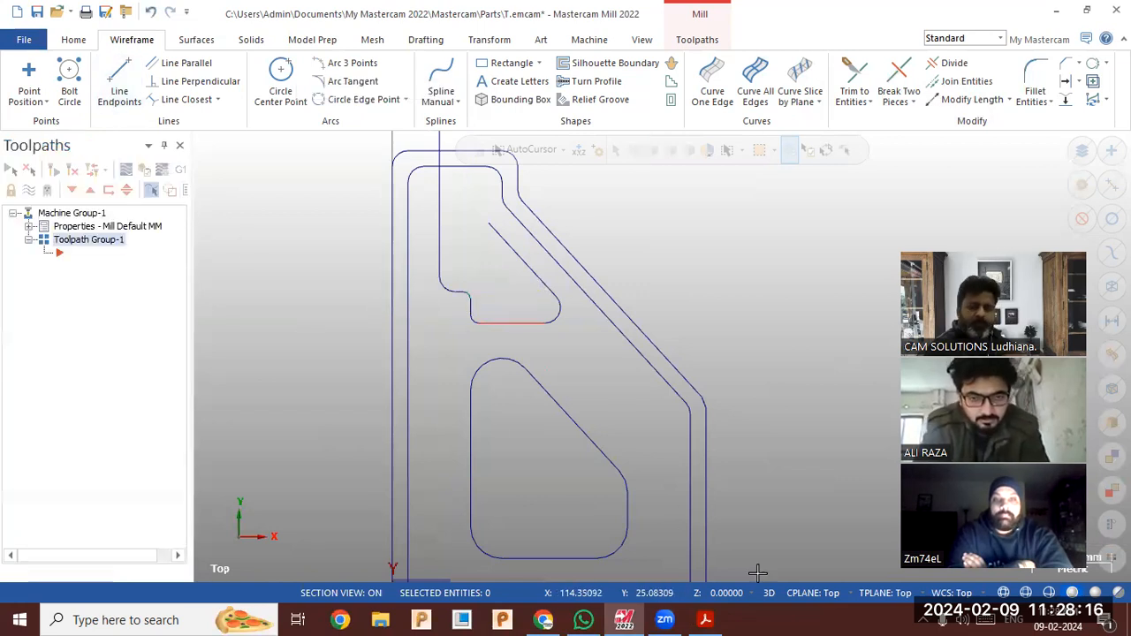
Check the upper pocket's overall height in the part drawing and offset a copy of its bottom line 30 mm upward.
{"action": "left_click", "coordinate": [712, 620]}
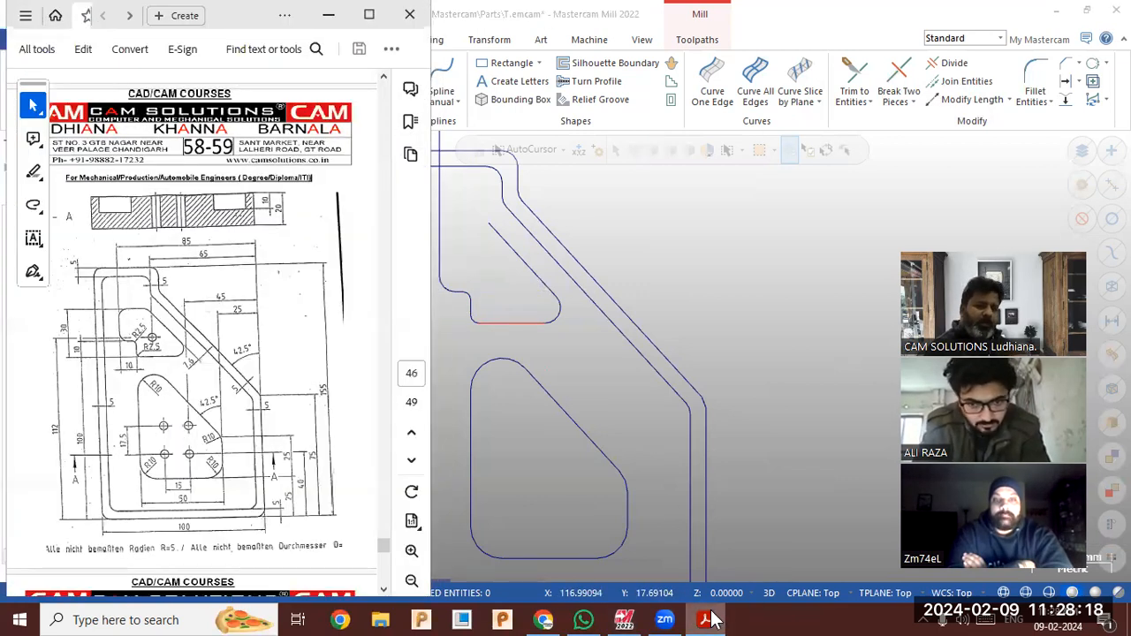
{"action": "left_click", "coordinate": [712, 620]}
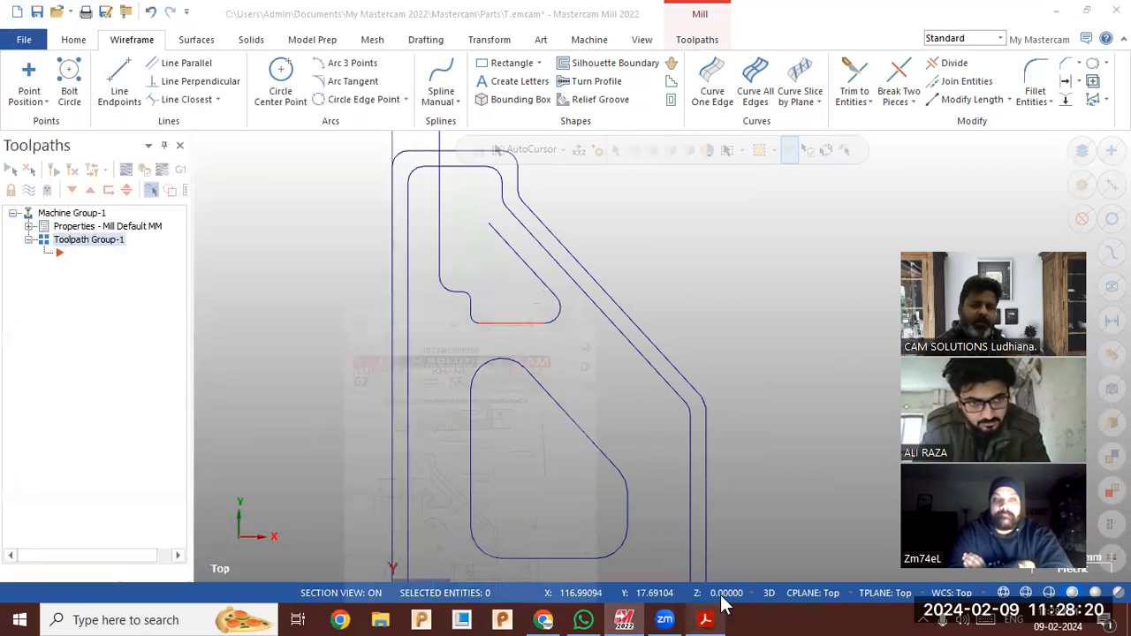
{"action": "left_click", "coordinate": [1058, 85]}
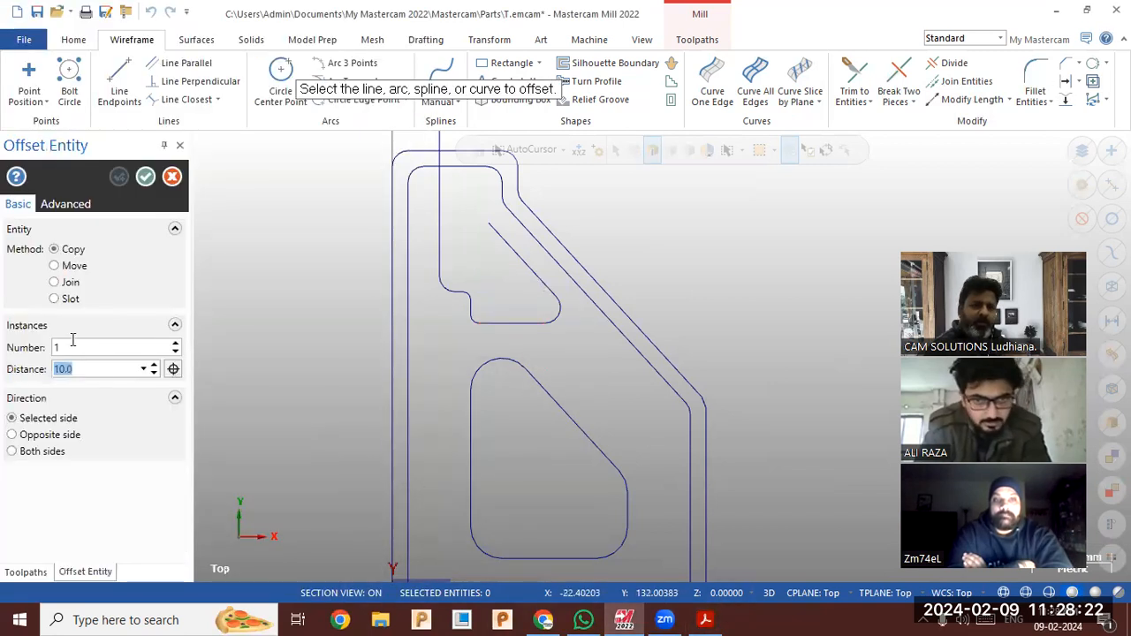
{"action": "type", "text": "3"}
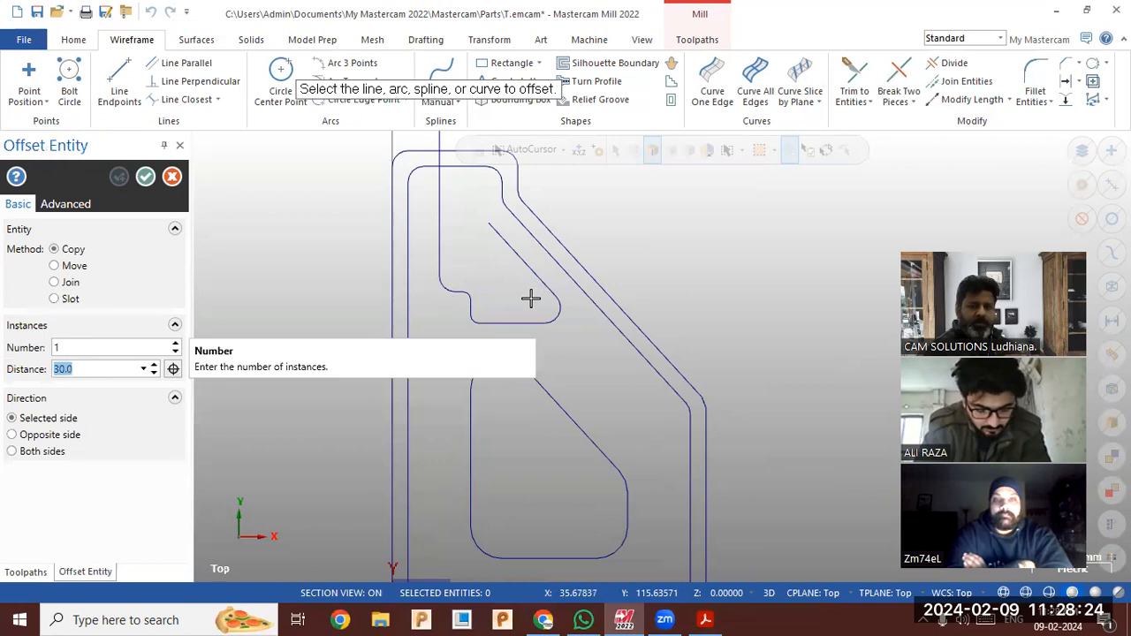
{"action": "left_click", "coordinate": [520, 323]}
{"action": "left_click", "coordinate": [485, 290]}
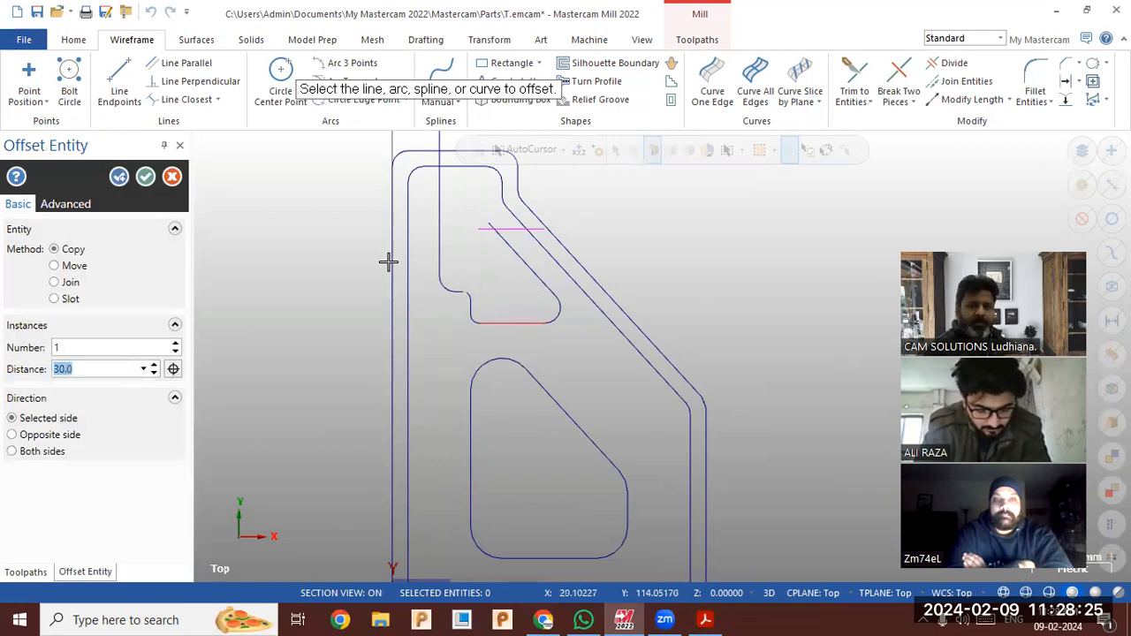
{"action": "left_click", "coordinate": [146, 177]}
Fillet the upper pocket's top line with the left vertical line and with the inclined line at a 2.5 mm radius.
{"action": "left_click", "coordinate": [1035, 85]}
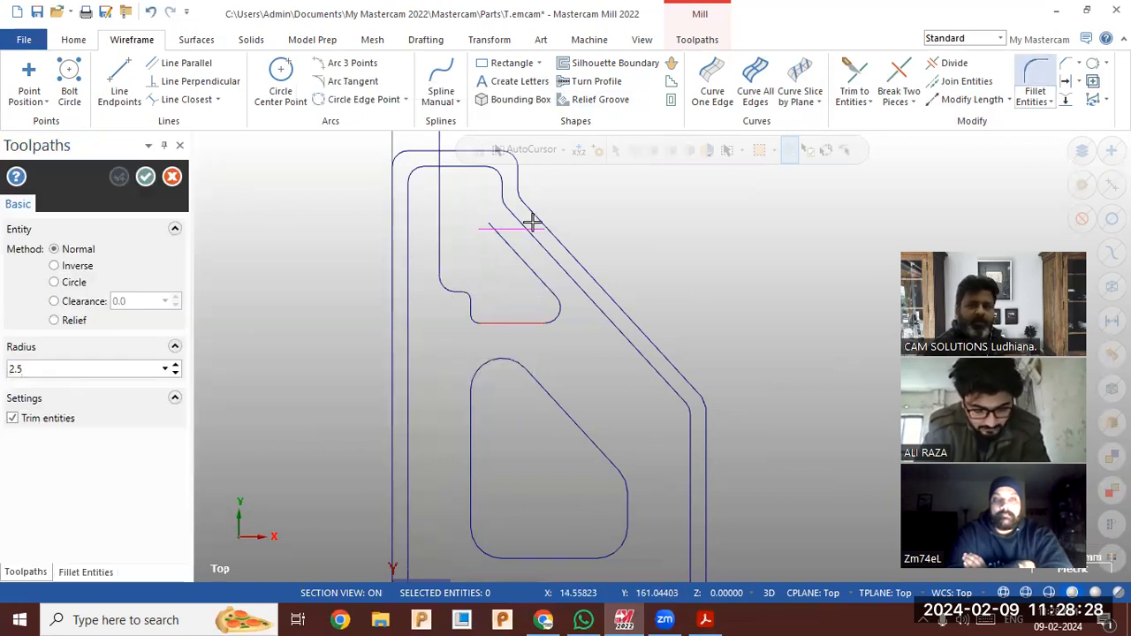
{"action": "left_click", "coordinate": [482, 231]}
{"action": "left_click", "coordinate": [447, 240]}
{"action": "left_click", "coordinate": [473, 232]}
{"action": "left_click", "coordinate": [504, 245]}
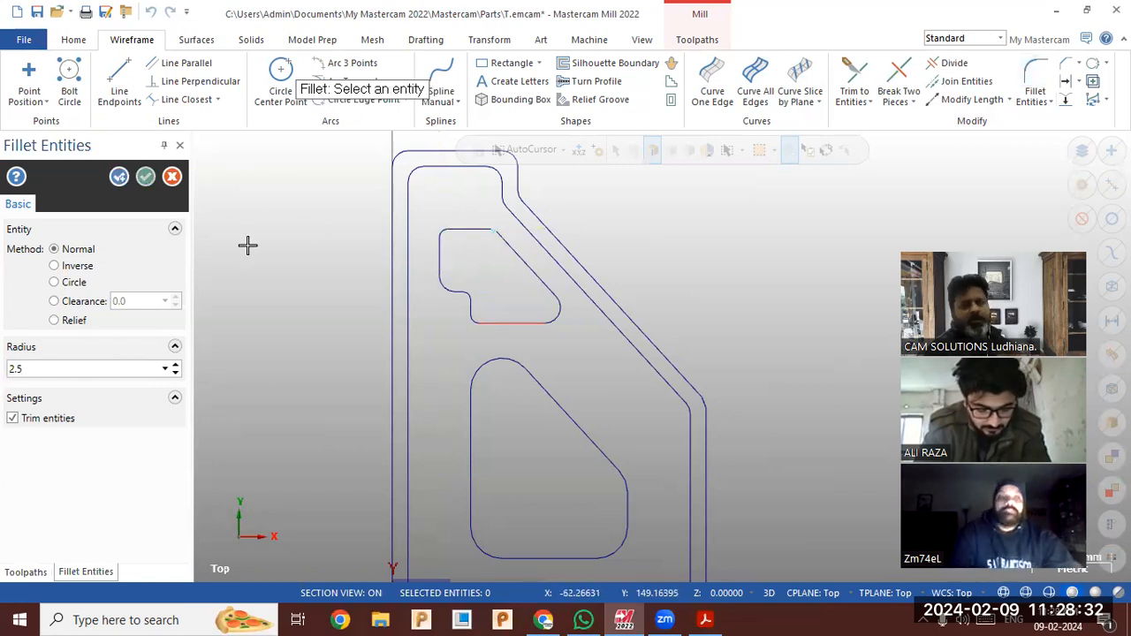
{"action": "key", "text": "Escape"}
Show the whole plate wireframe in the isometric view.
{"action": "scroll", "coordinate": [373, 297], "scroll_direction": "down", "scroll_amount": 1}
{"action": "scroll", "coordinate": [424, 313], "scroll_direction": "down", "scroll_amount": 1}
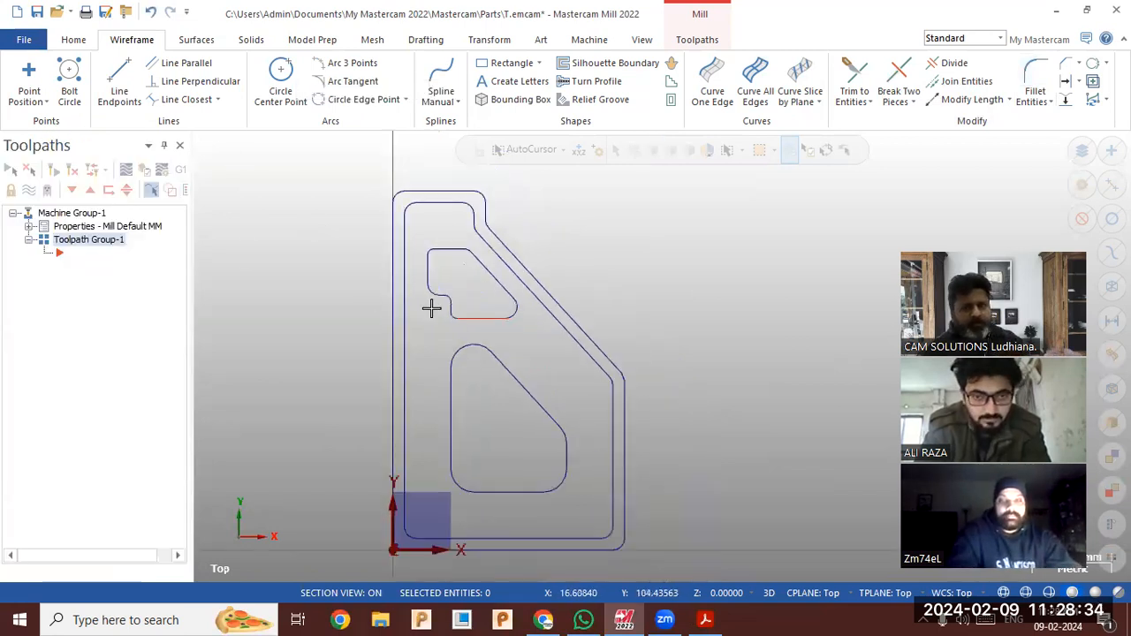
{"action": "scroll", "coordinate": [373, 333], "scroll_direction": "down", "scroll_amount": 1}
{"action": "right_click", "coordinate": [341, 317]}
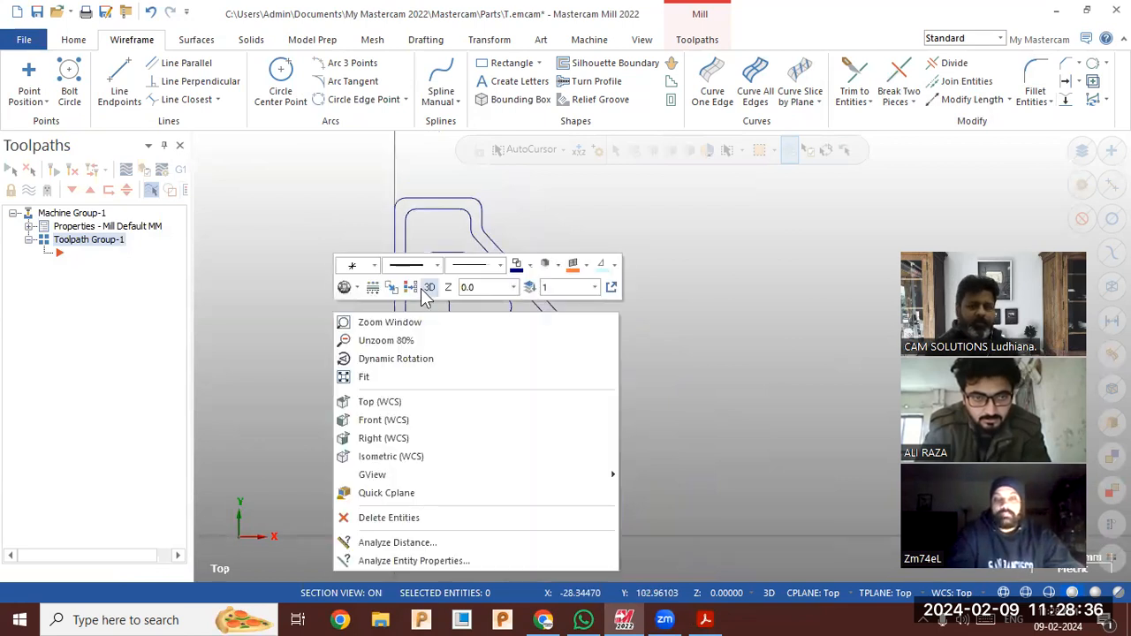
{"action": "left_click", "coordinate": [343, 322]}
{"action": "right_click", "coordinate": [398, 427]}
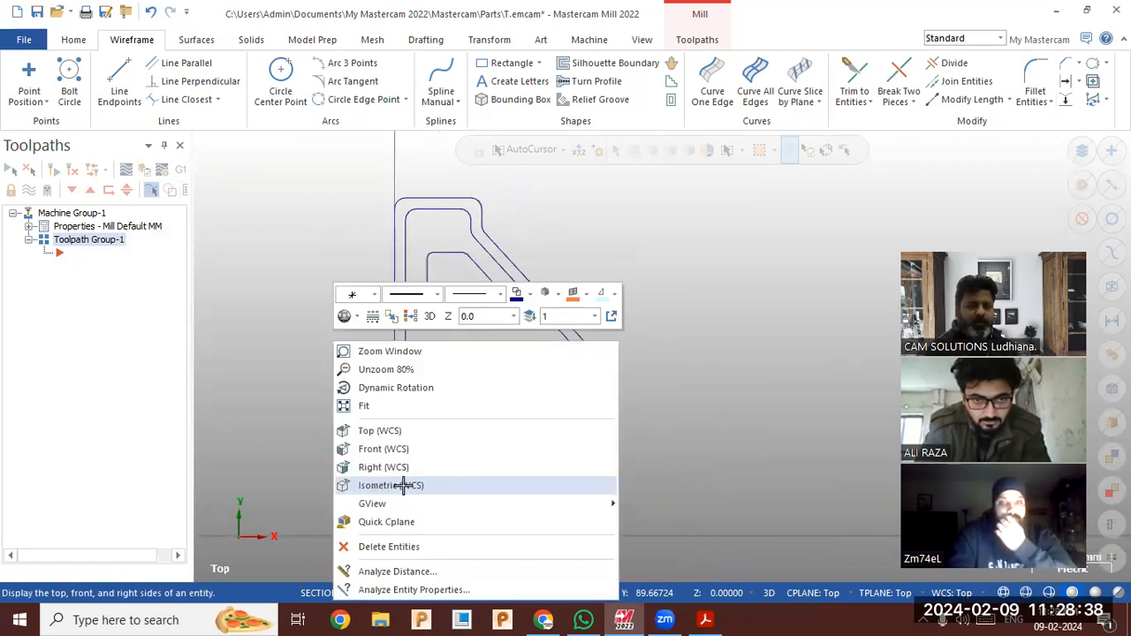
{"action": "left_click", "coordinate": [407, 484]}
{"action": "scroll", "coordinate": [244, 371], "scroll_direction": "down", "scroll_amount": 1}
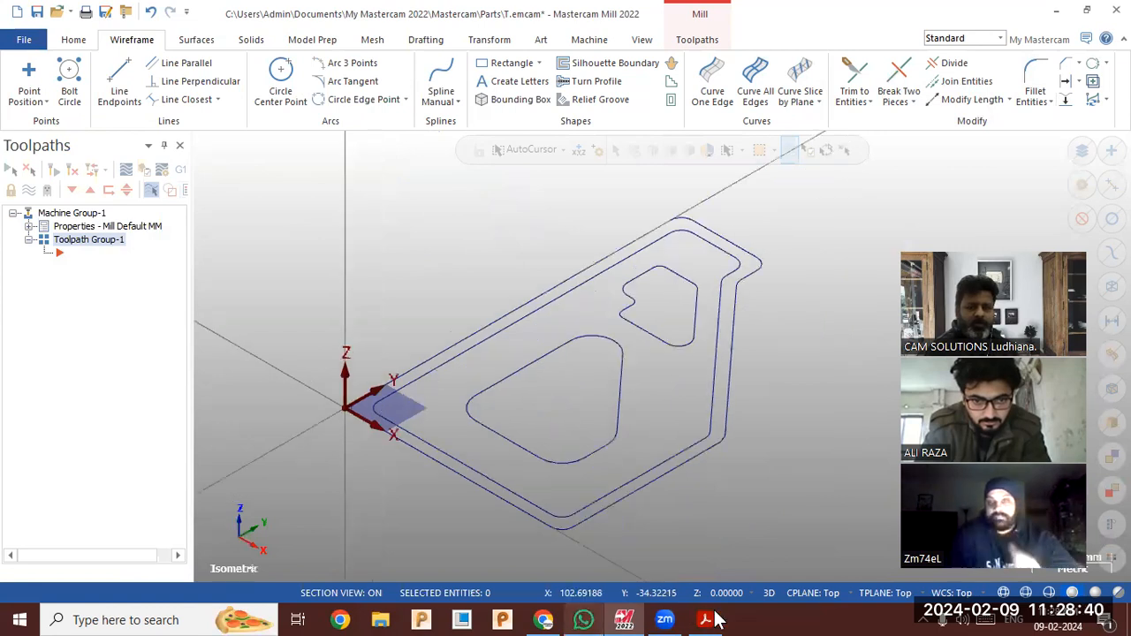
Check the plate thickness in the part drawing and extrude the outer outline 20 mm downward as a solid body.
{"action": "left_click", "coordinate": [712, 620]}
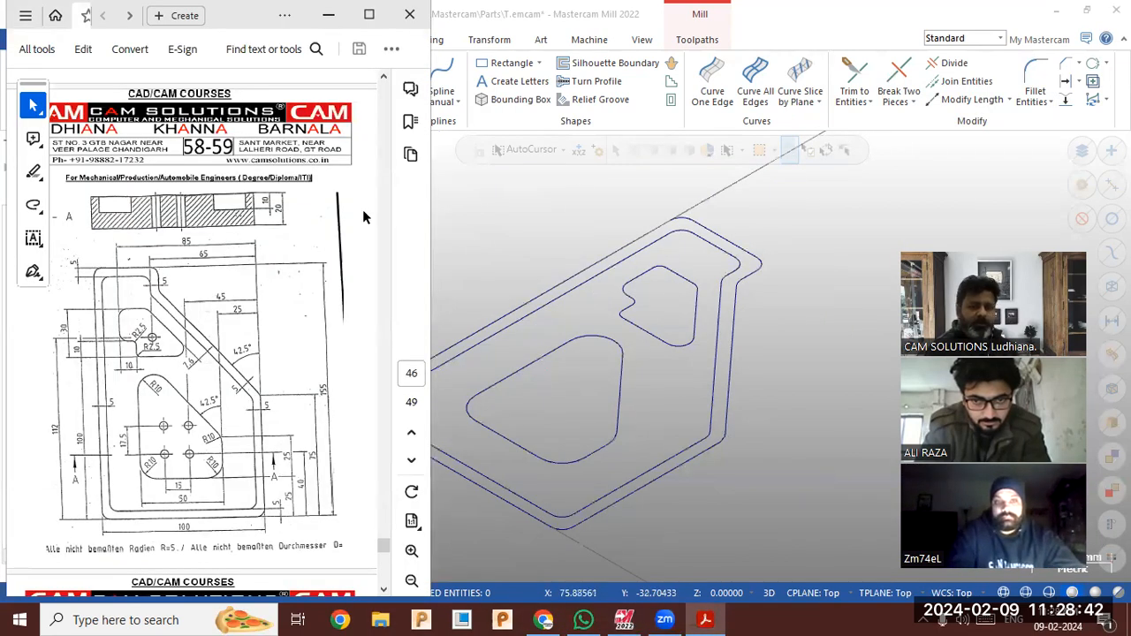
{"action": "left_click", "coordinate": [580, 198]}
{"action": "left_click", "coordinate": [251, 40]}
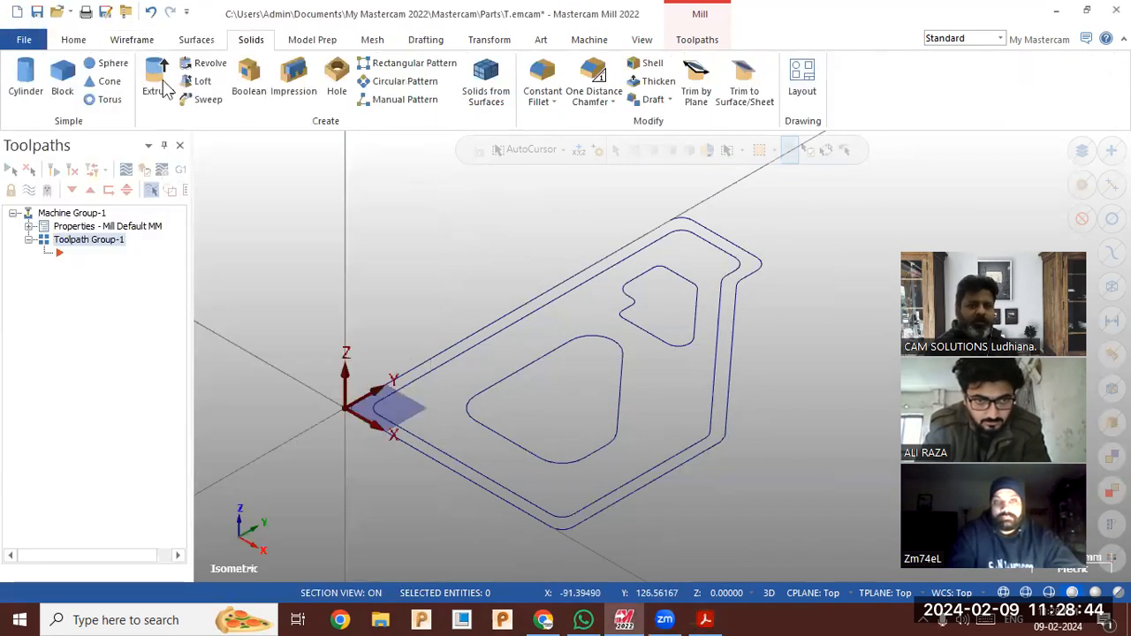
{"action": "left_click", "coordinate": [159, 82]}
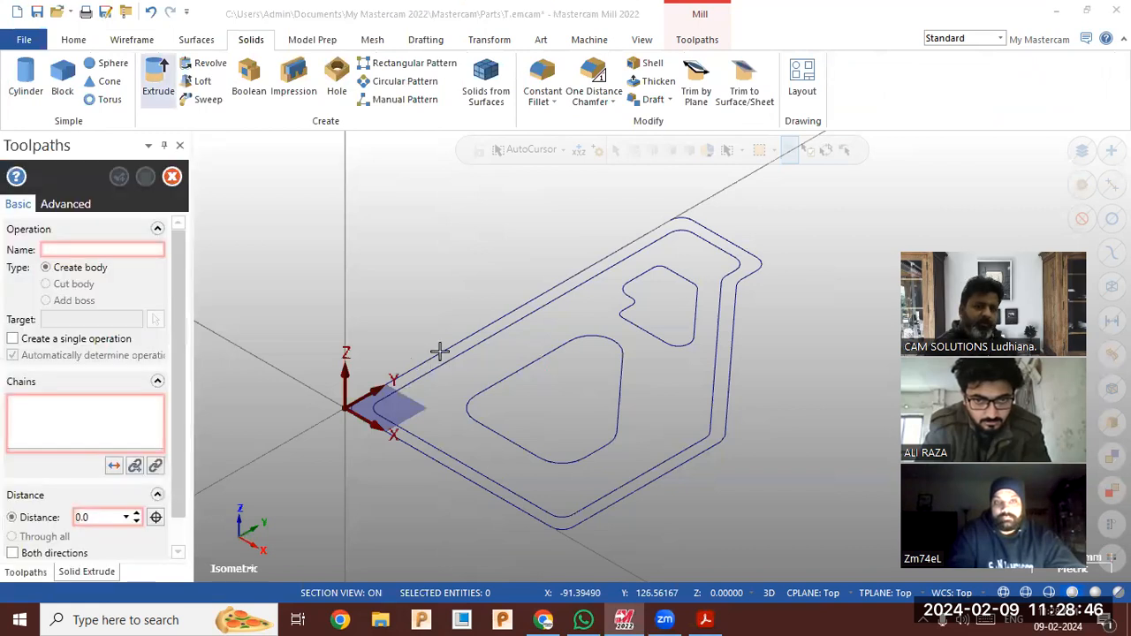
{"action": "left_click", "coordinate": [410, 379]}
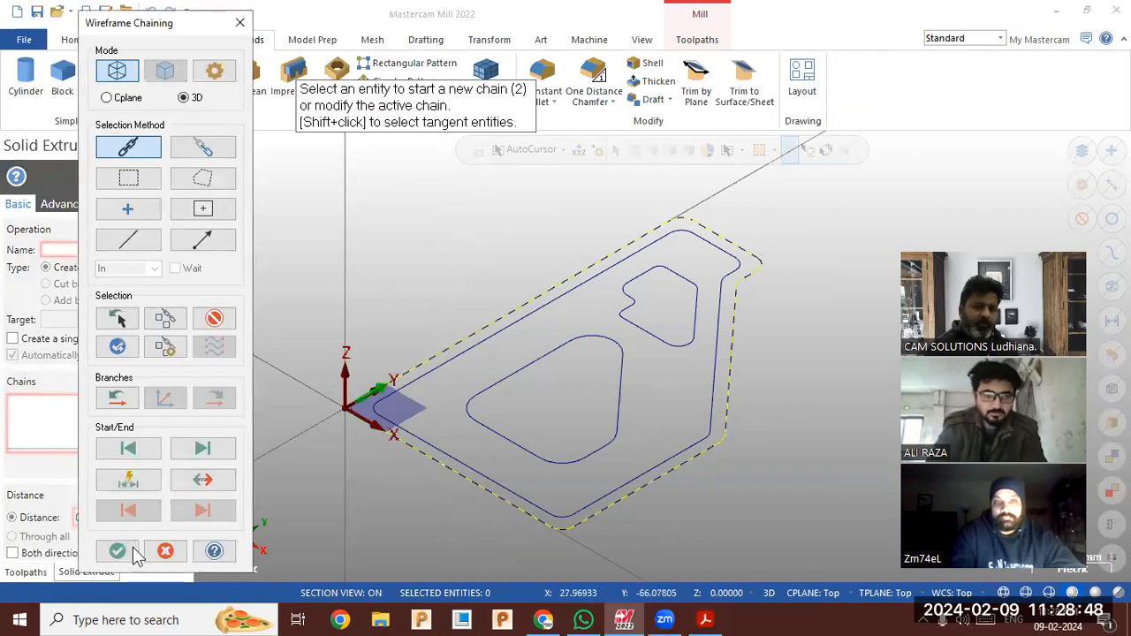
{"action": "left_click", "coordinate": [118, 551]}
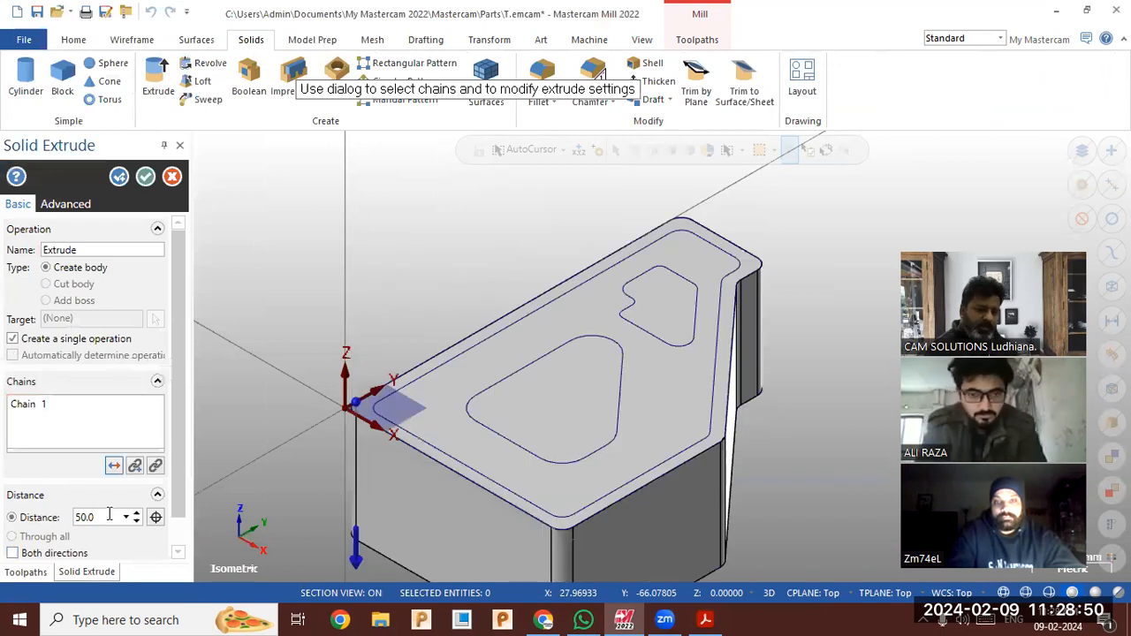
{"action": "key", "text": "Return"}
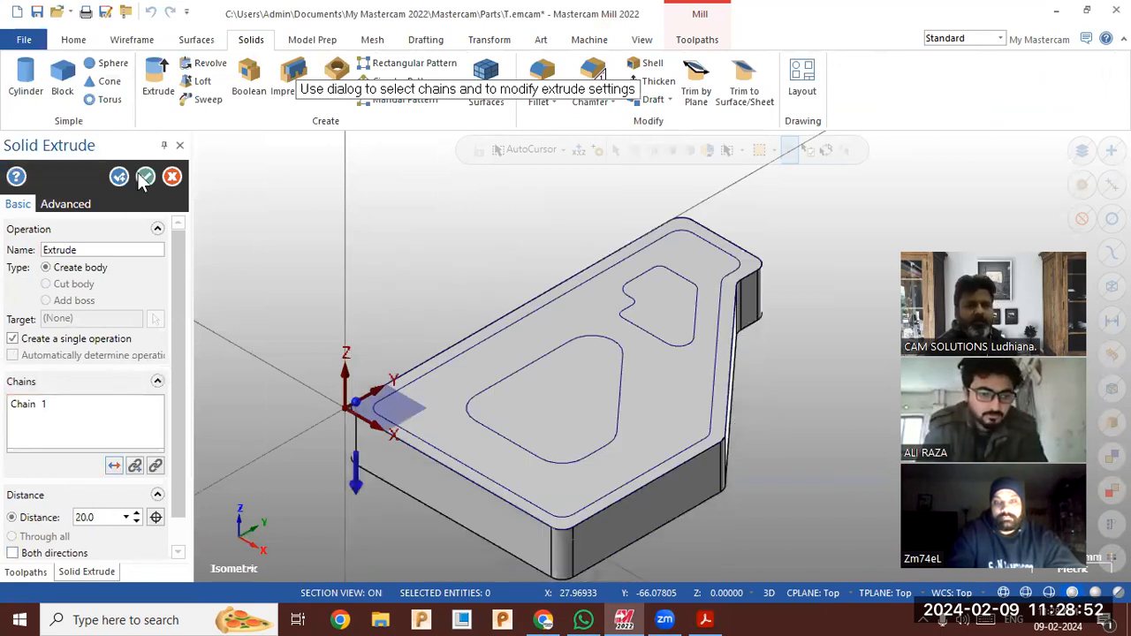
{"action": "left_click", "coordinate": [145, 177]}
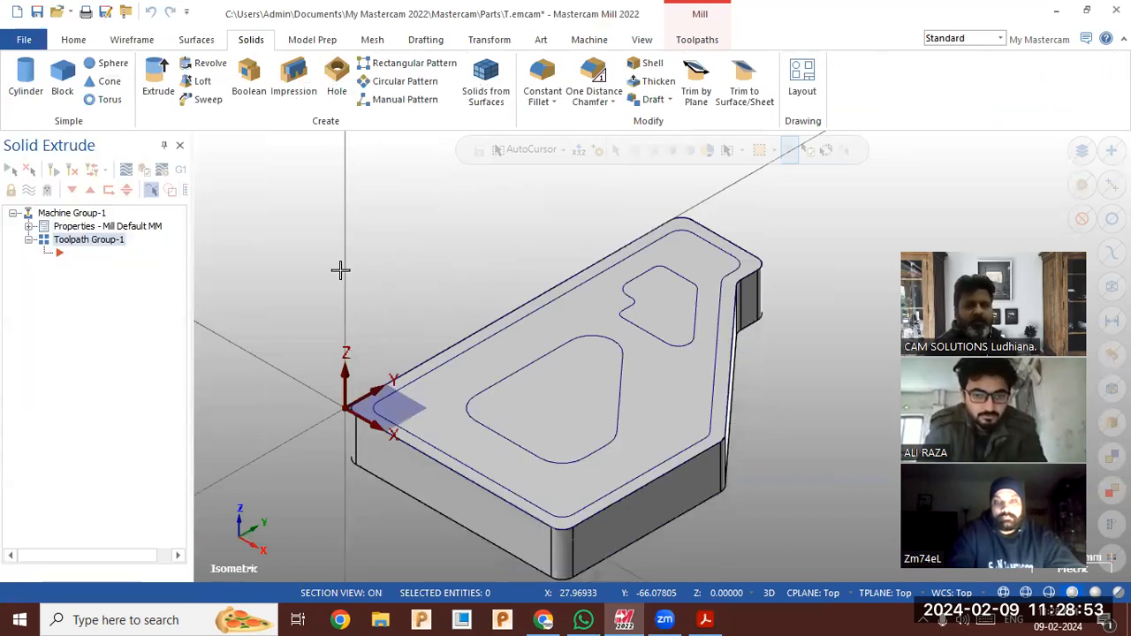
Check the pocket depth in the drawing and cut the inner wall outline 10 mm deep, leaving both inner contours as islands.
{"action": "left_click", "coordinate": [705, 620]}
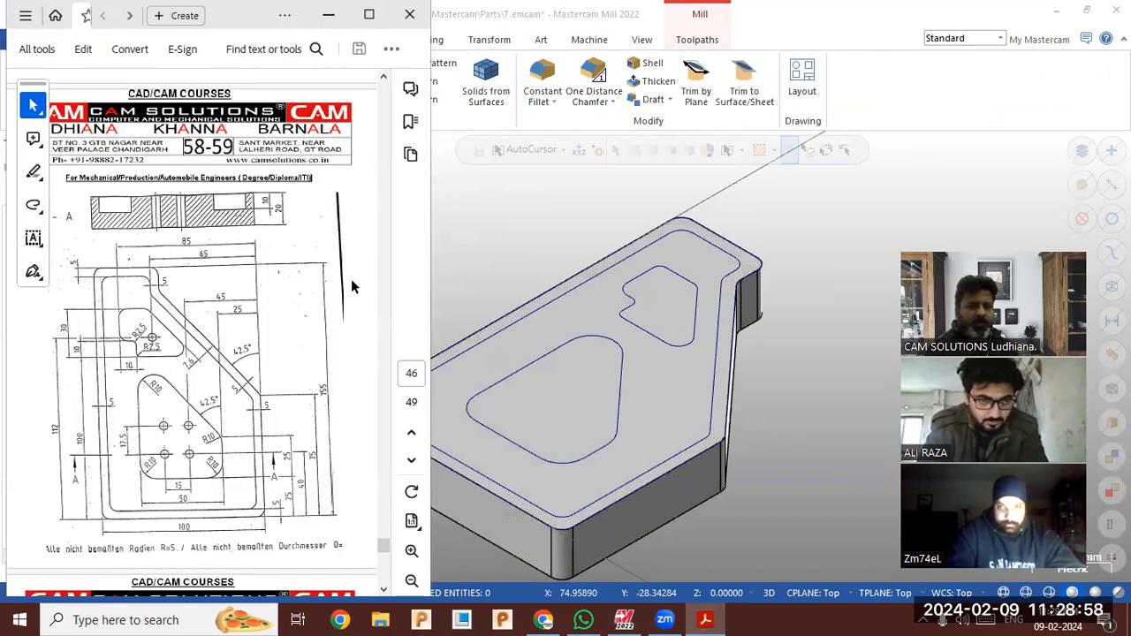
{"action": "left_click", "coordinate": [462, 260]}
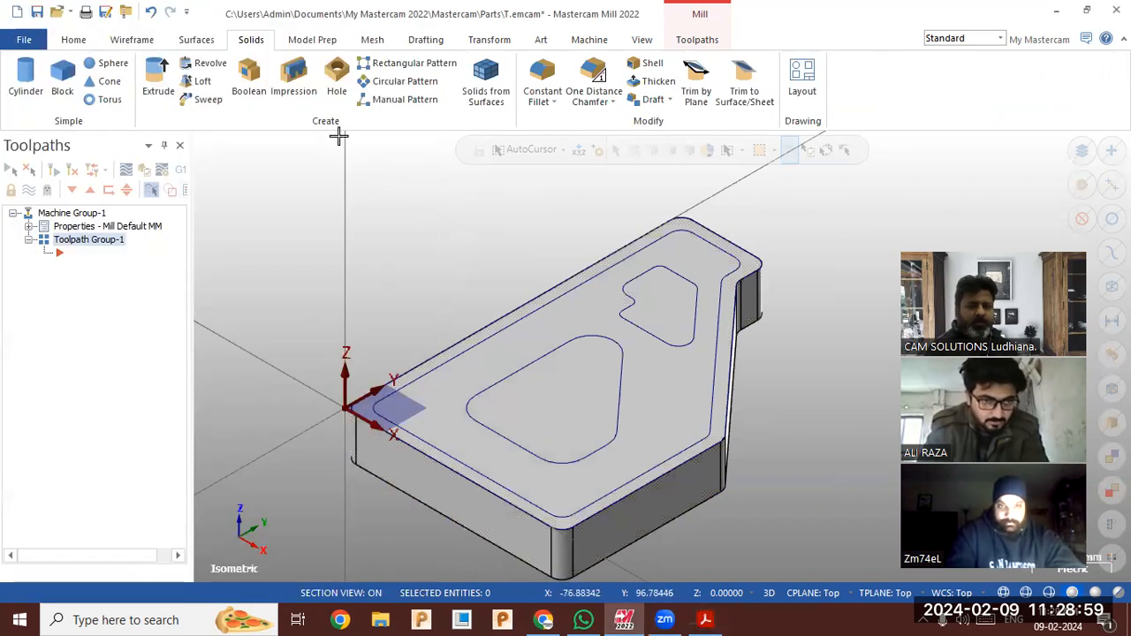
{"action": "left_click", "coordinate": [180, 84]}
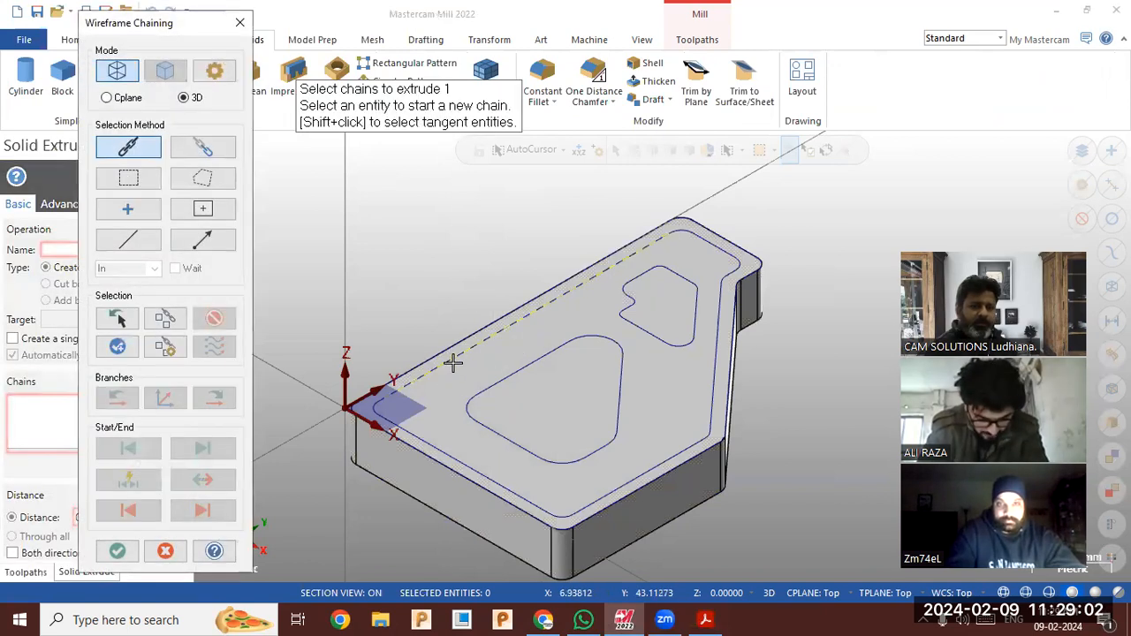
{"action": "left_click", "coordinate": [453, 363]}
{"action": "left_click", "coordinate": [564, 332]}
{"action": "left_click", "coordinate": [634, 273]}
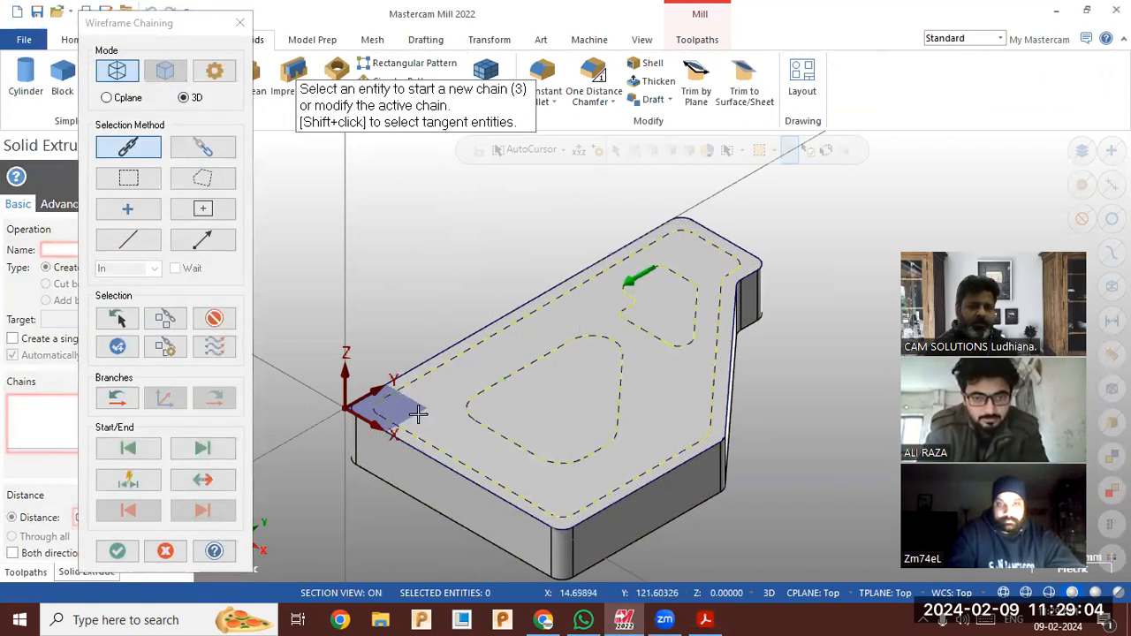
{"action": "left_click", "coordinate": [117, 551]}
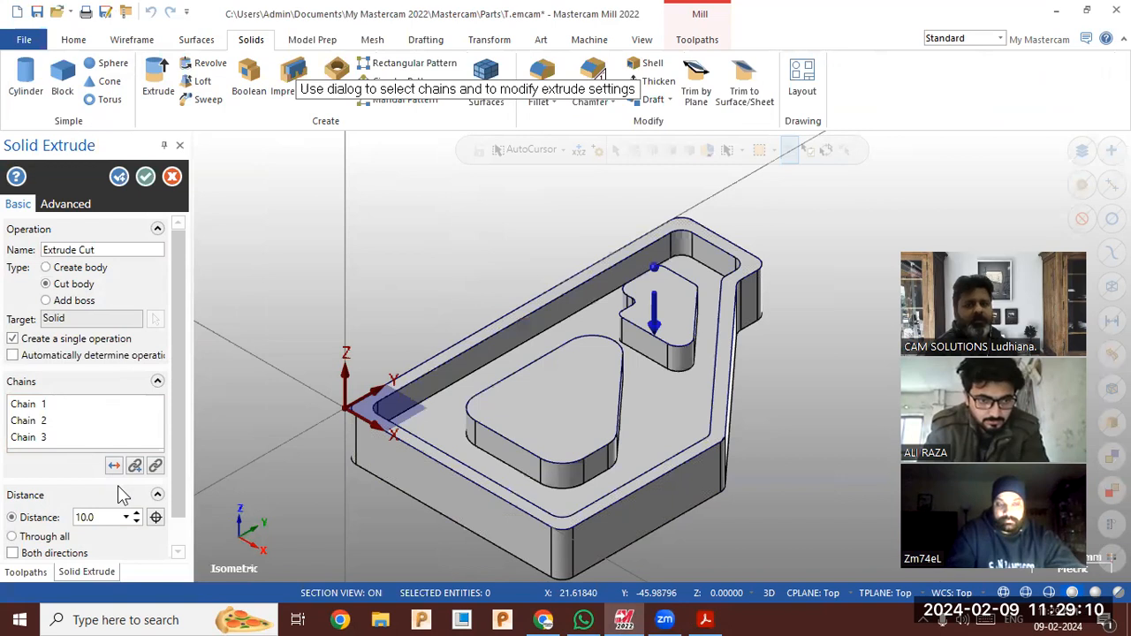
{"action": "left_click", "coordinate": [145, 179]}
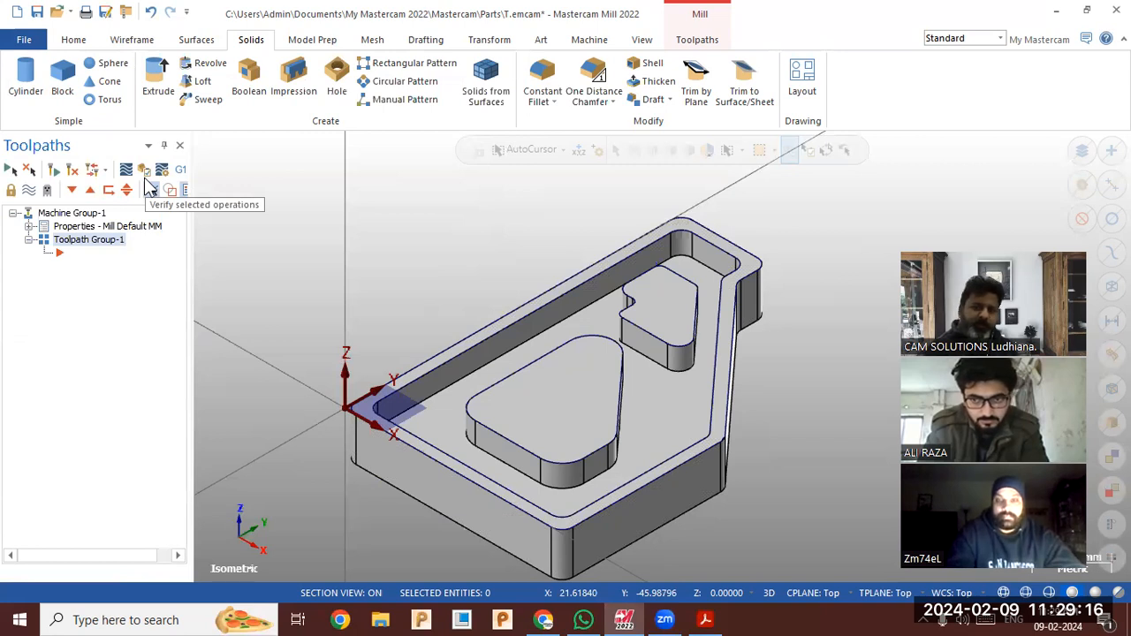
Compare the cut solid with the part drawing and show it in the isometric view.
{"action": "right_click", "coordinate": [293, 244]}
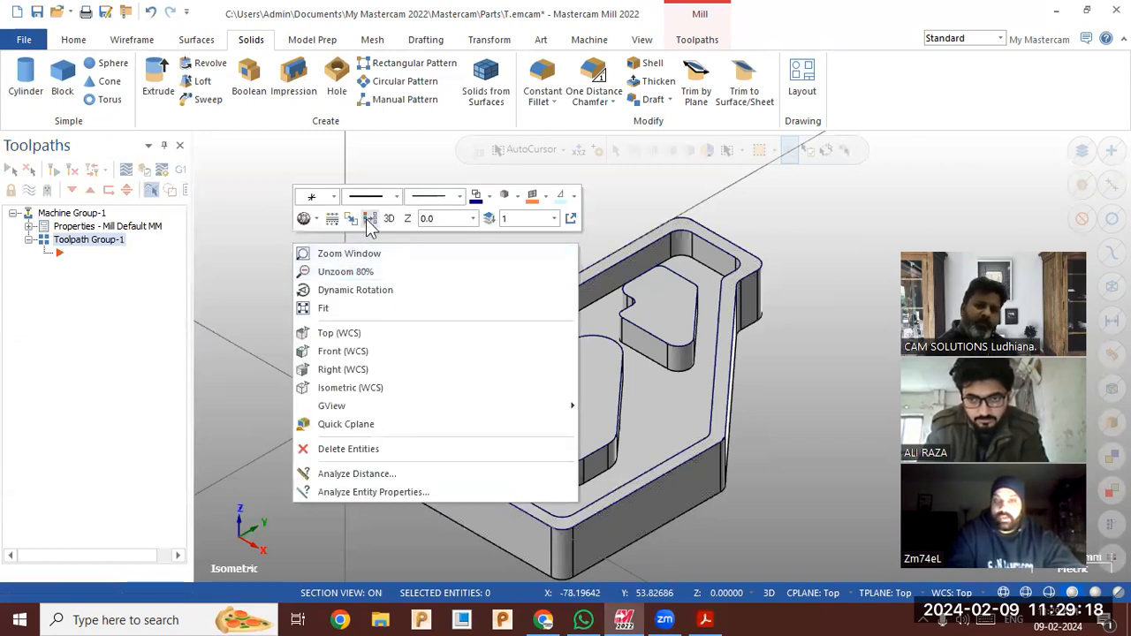
{"action": "left_click", "coordinate": [370, 220]}
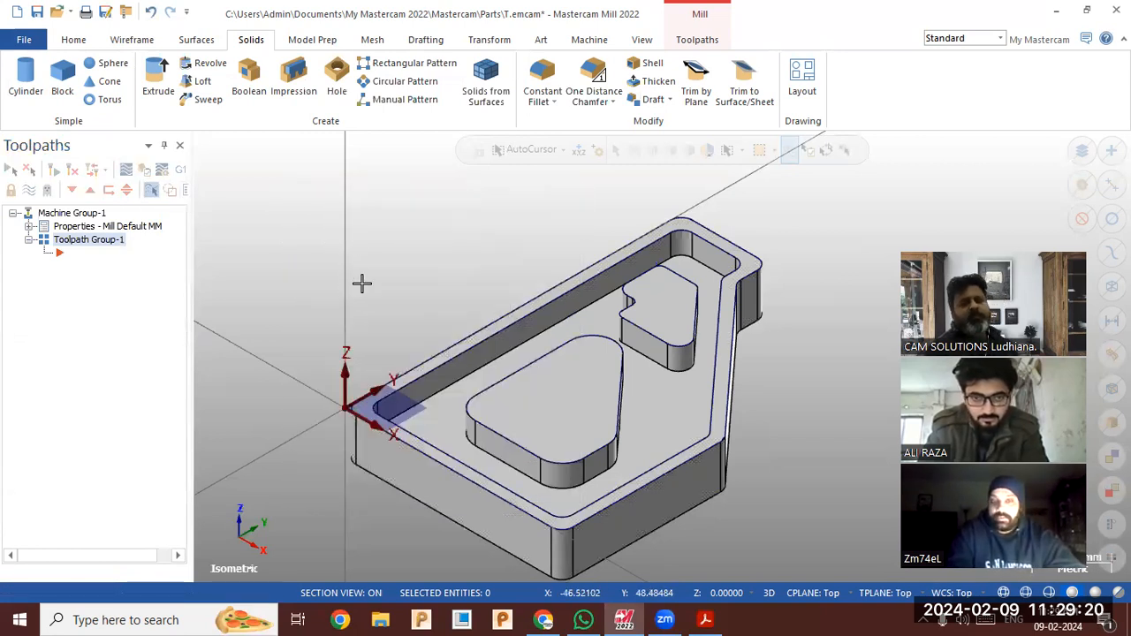
{"action": "left_click", "coordinate": [673, 612]}
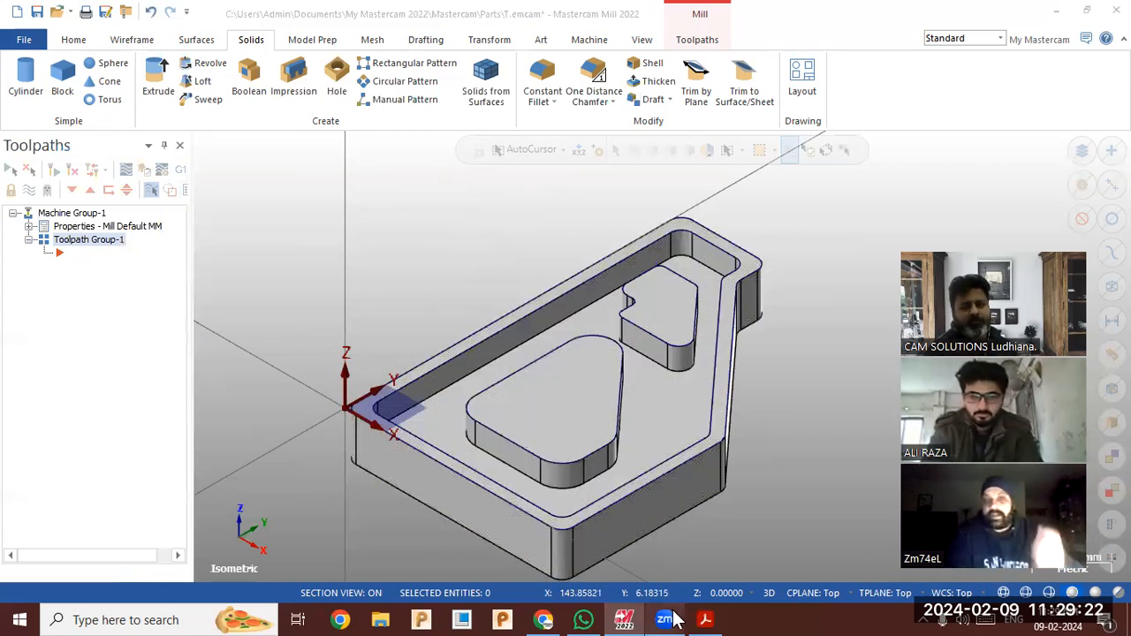
{"action": "left_click", "coordinate": [704, 620]}
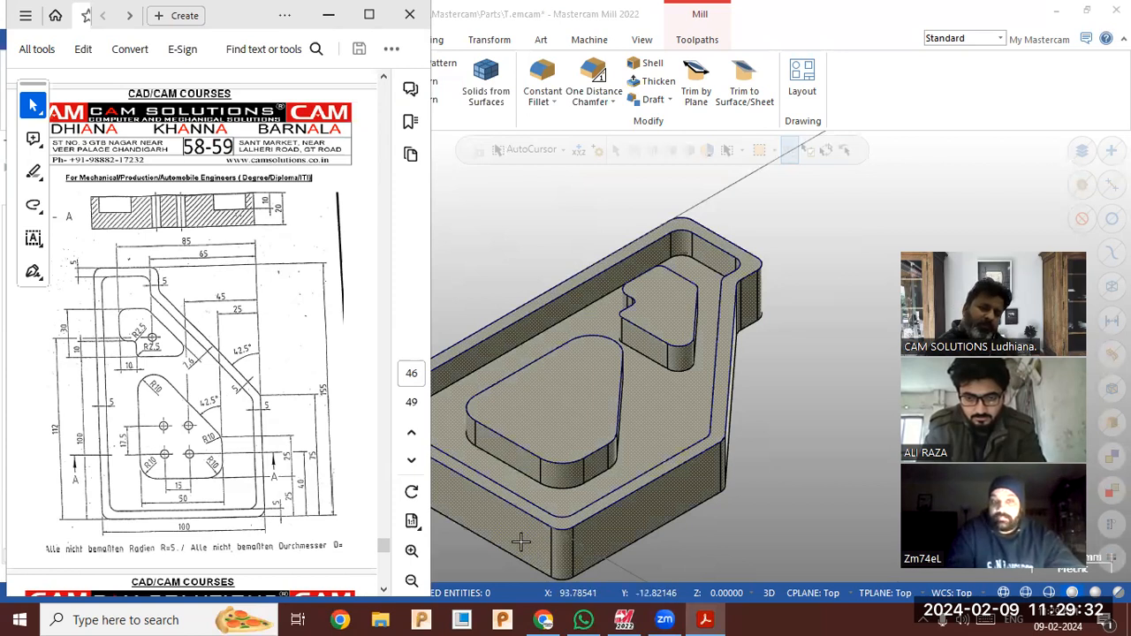
{"action": "left_click", "coordinate": [583, 202]}
{"action": "right_click", "coordinate": [583, 206]}
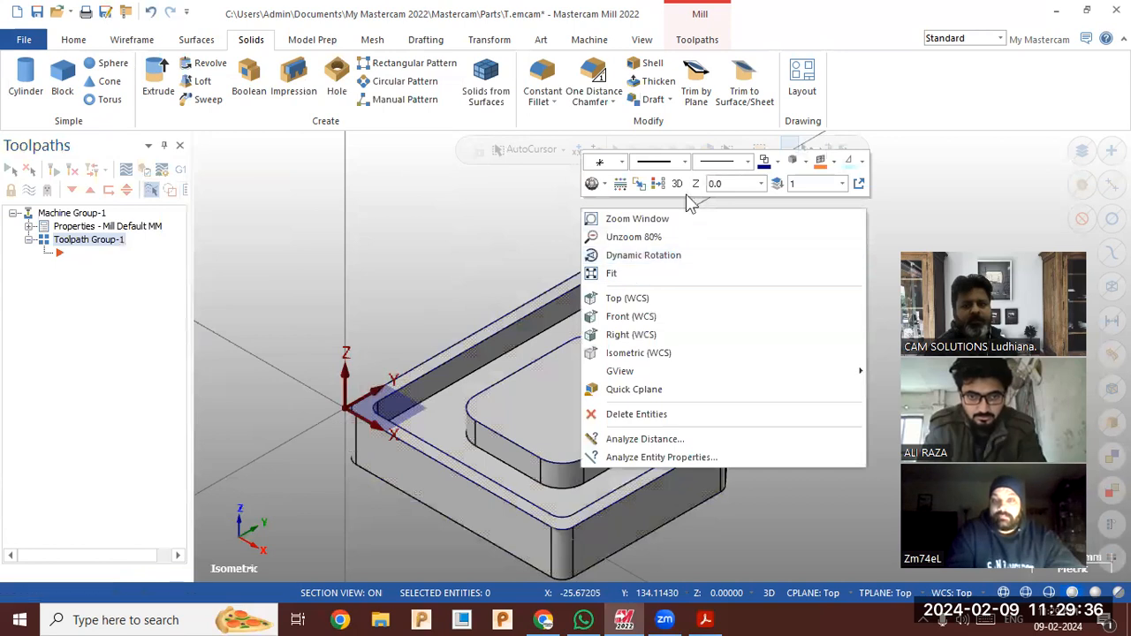
{"action": "left_click", "coordinate": [535, 208]}
{"action": "right_click", "coordinate": [491, 214]}
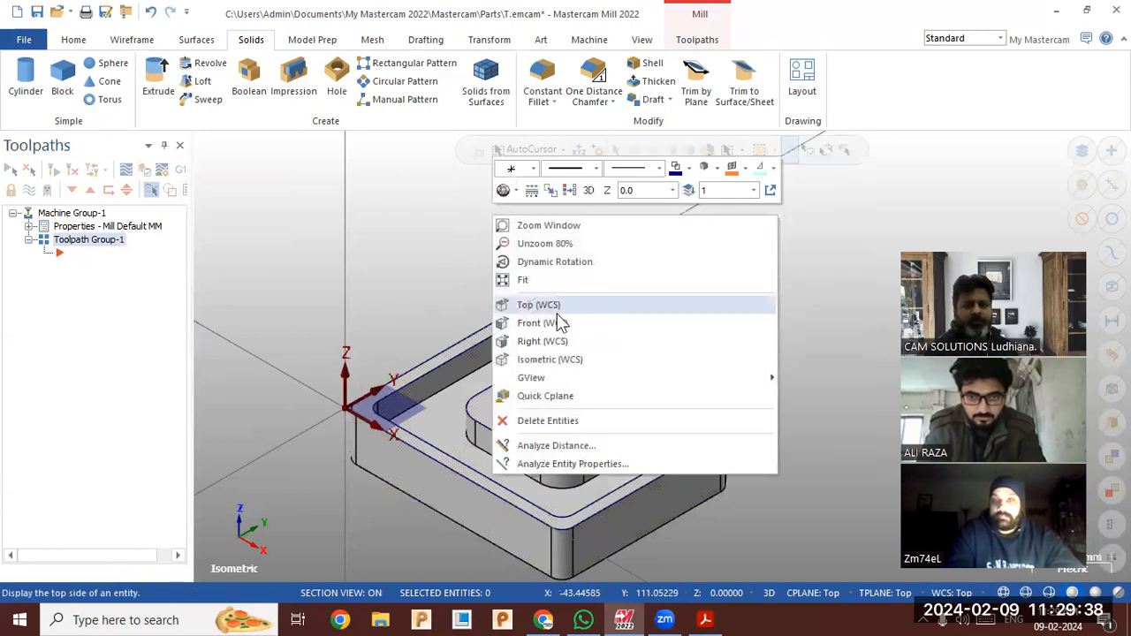
{"action": "left_click", "coordinate": [560, 361]}
{"action": "scroll", "coordinate": [369, 298], "scroll_direction": "down", "scroll_amount": 1}
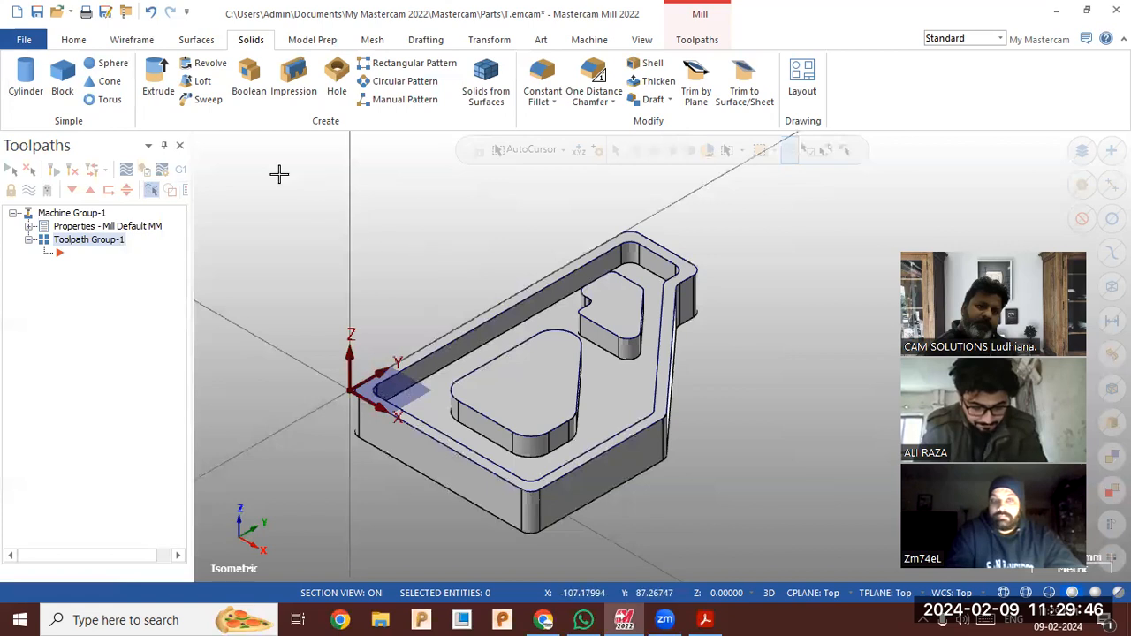
Define a rectangular stock enclosing all entities in the machine group's stock setup.
{"action": "left_click", "coordinate": [30, 226]}
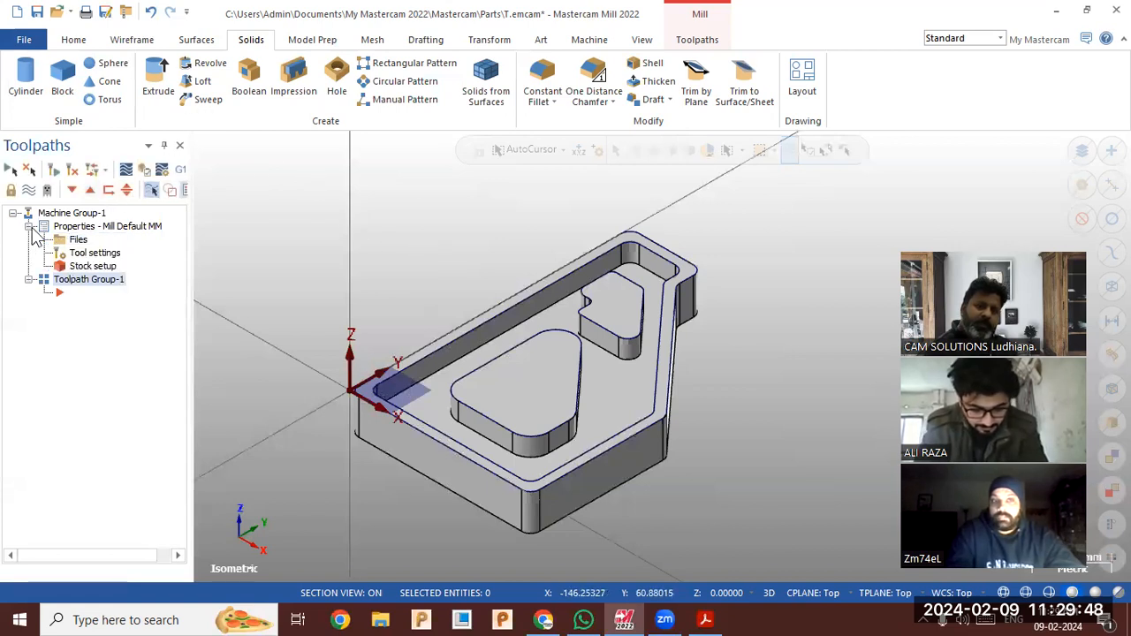
{"action": "left_click", "coordinate": [78, 267]}
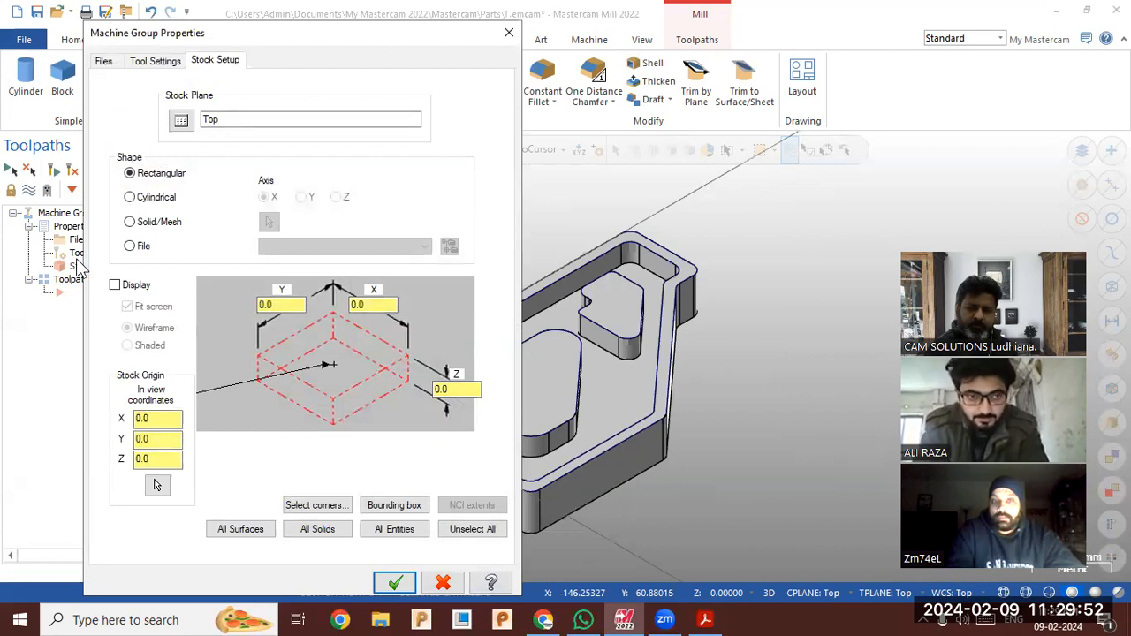
{"action": "left_click", "coordinate": [394, 530]}
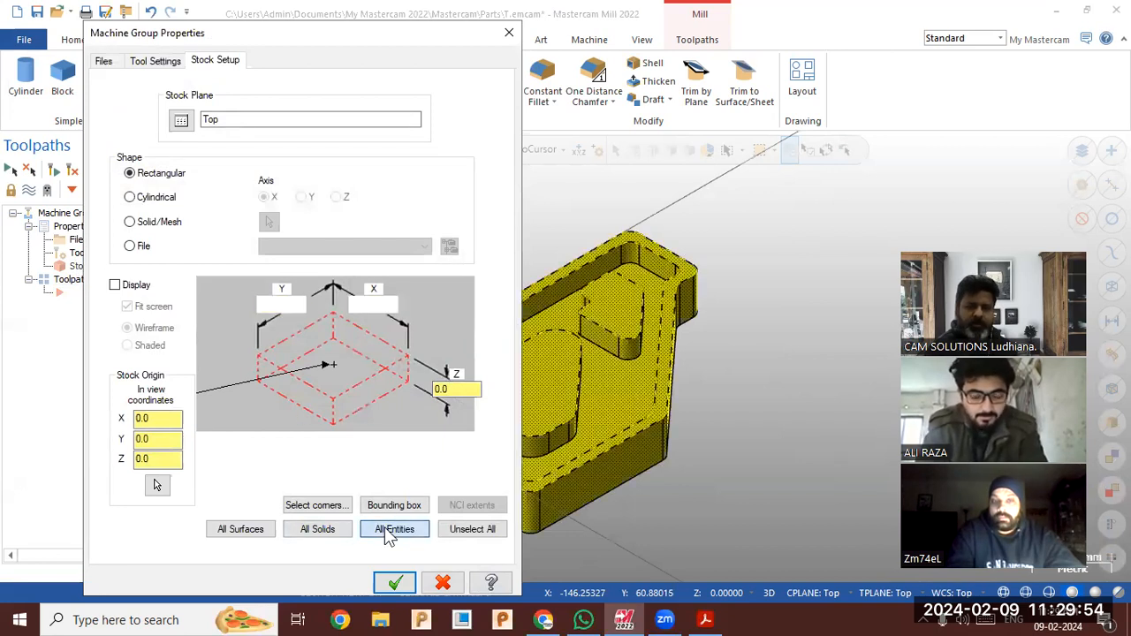
{"action": "left_click", "coordinate": [394, 583]}
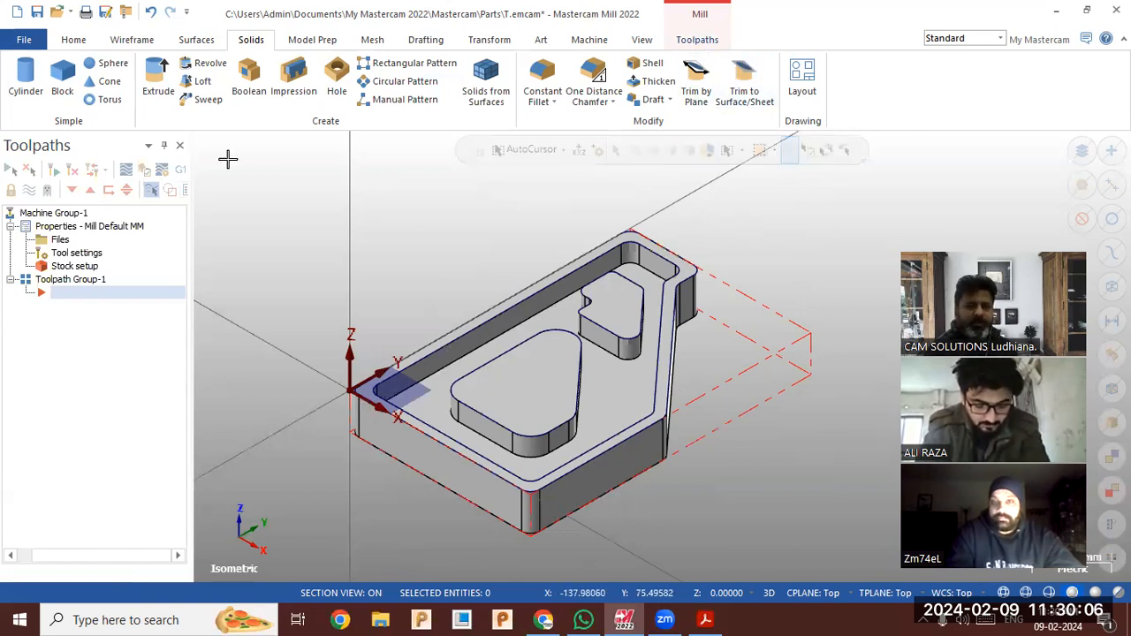
Extrude the plate's outer outline 20 mm downward as a separate new body.
{"action": "left_click", "coordinate": [159, 79]}
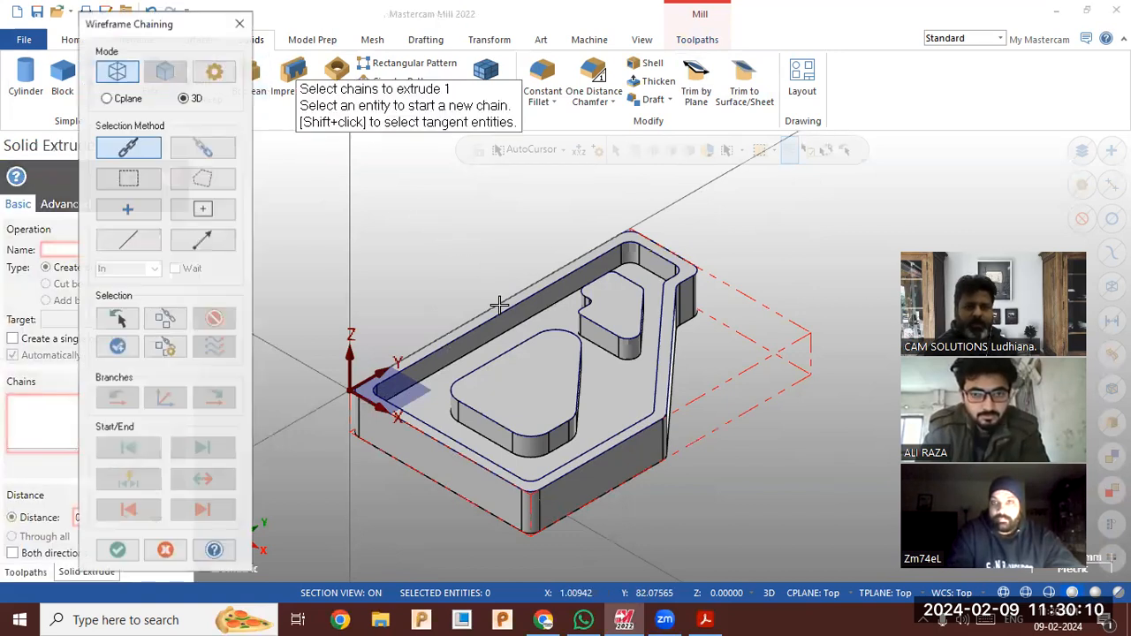
{"action": "left_click", "coordinate": [497, 307]}
{"action": "left_click", "coordinate": [118, 552]}
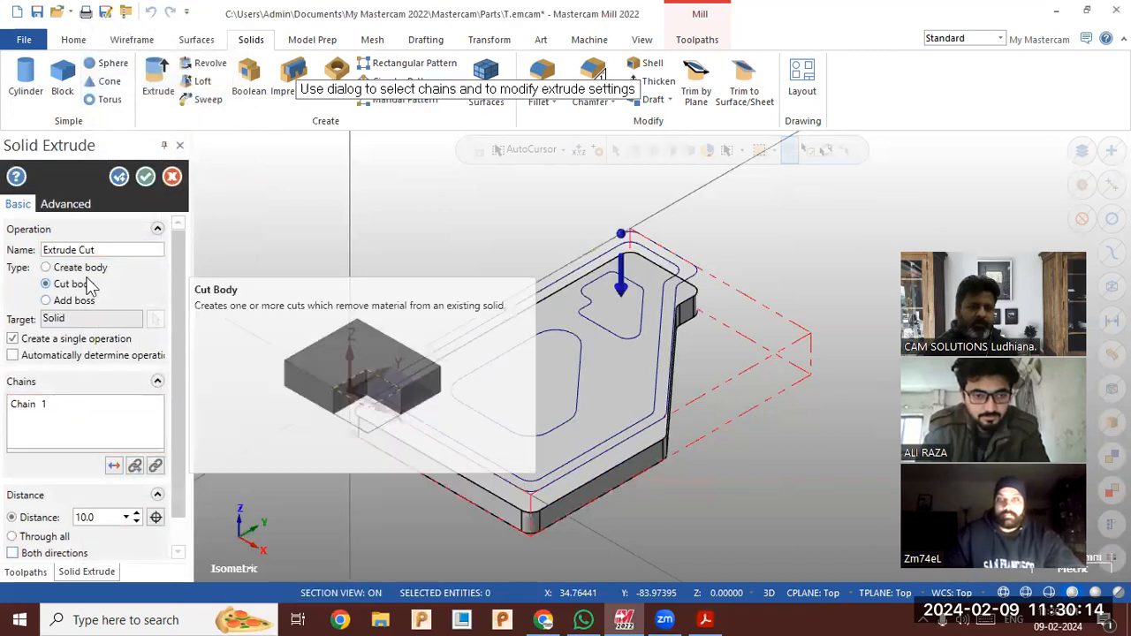
{"action": "left_click", "coordinate": [75, 267]}
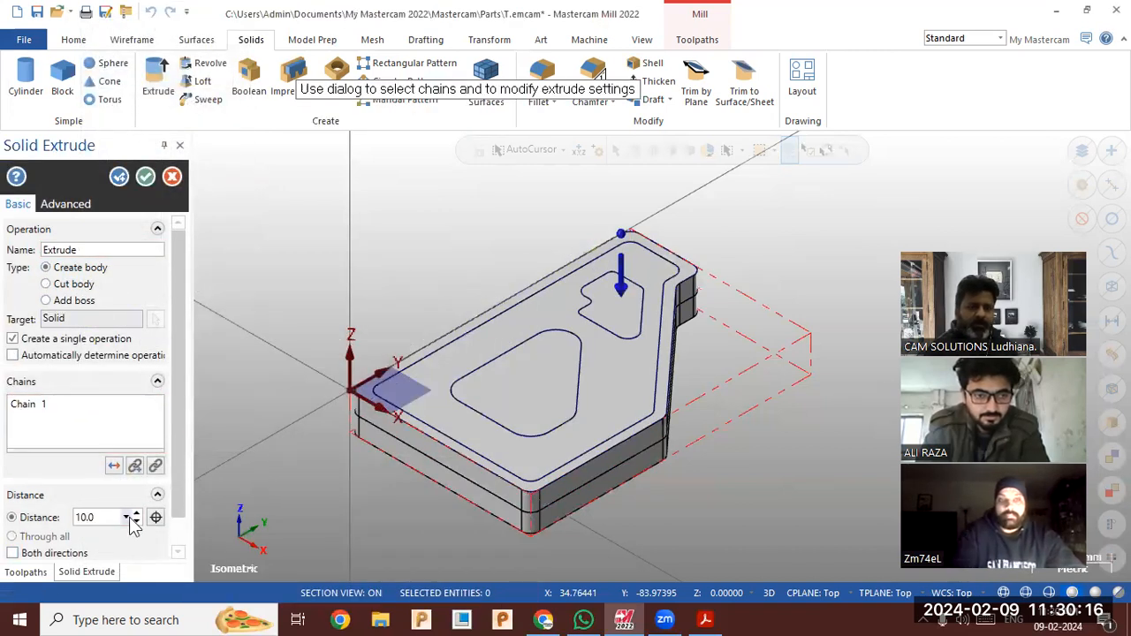
{"action": "double_click", "coordinate": [117, 518]}
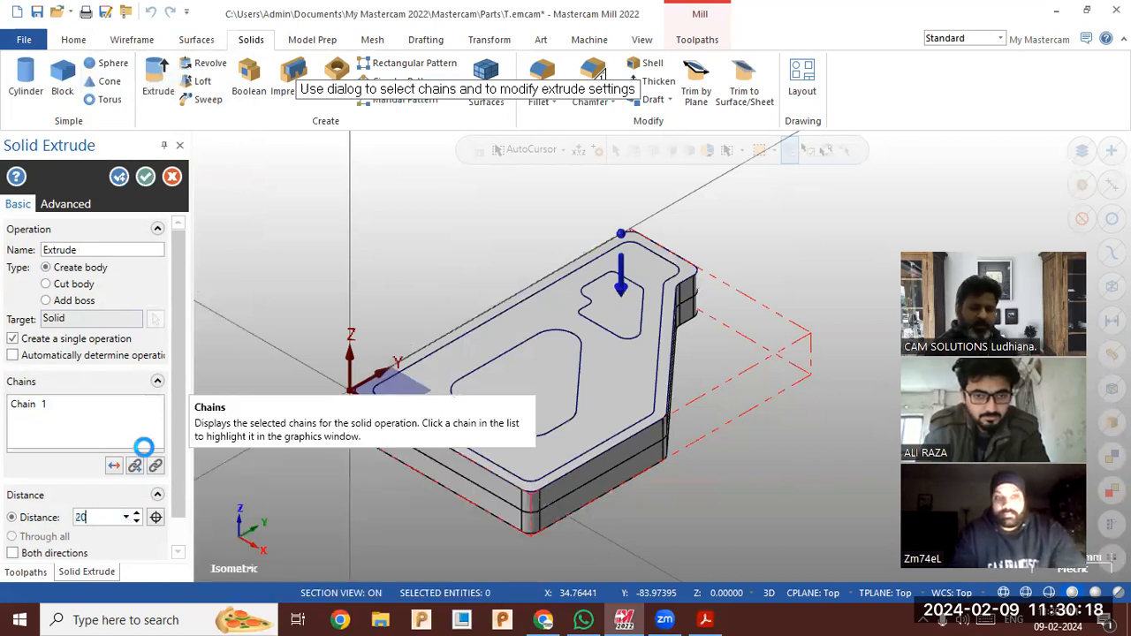
{"action": "type", "text": "20.0"}
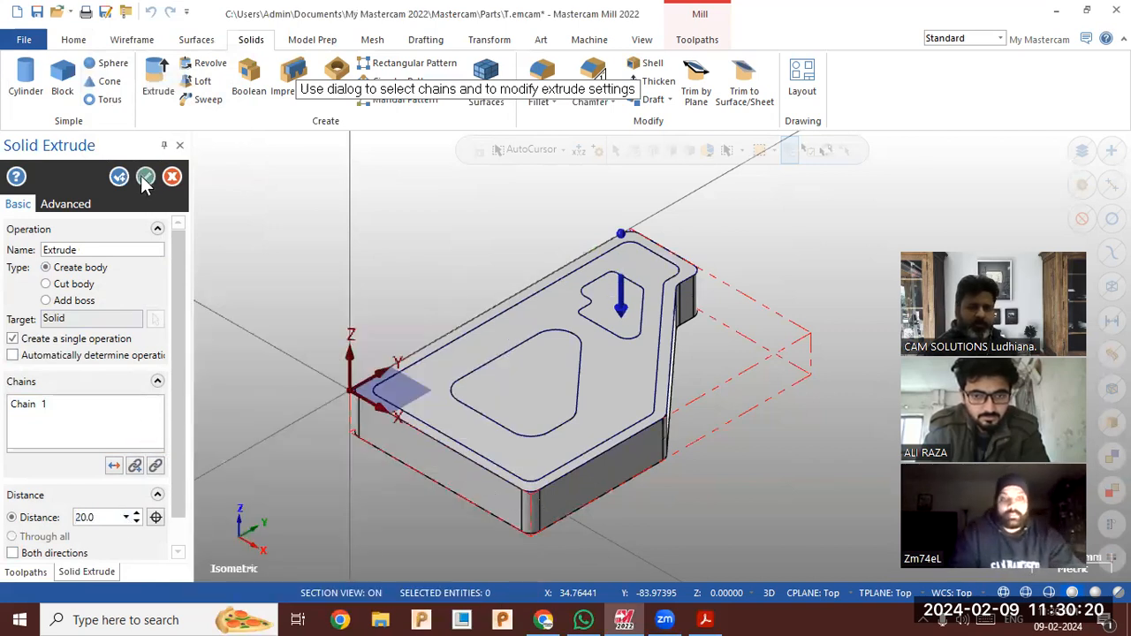
{"action": "left_click", "coordinate": [145, 179]}
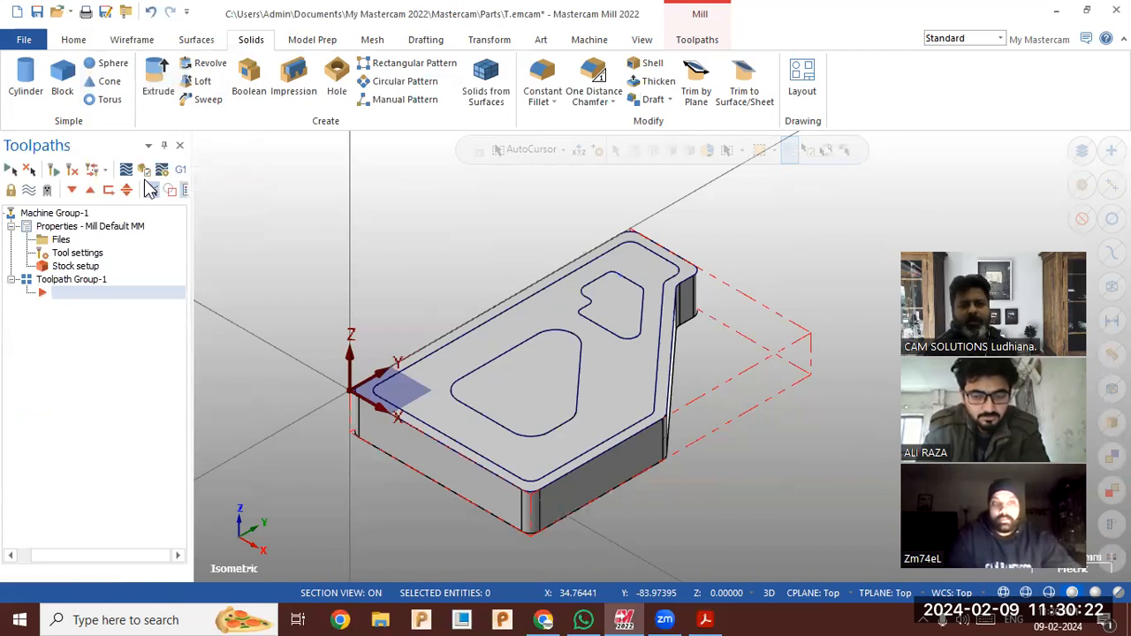
Change the stock shape to Solid/Mesh and use the uncut 20 mm plate body as the stock.
{"action": "left_click", "coordinate": [94, 266]}
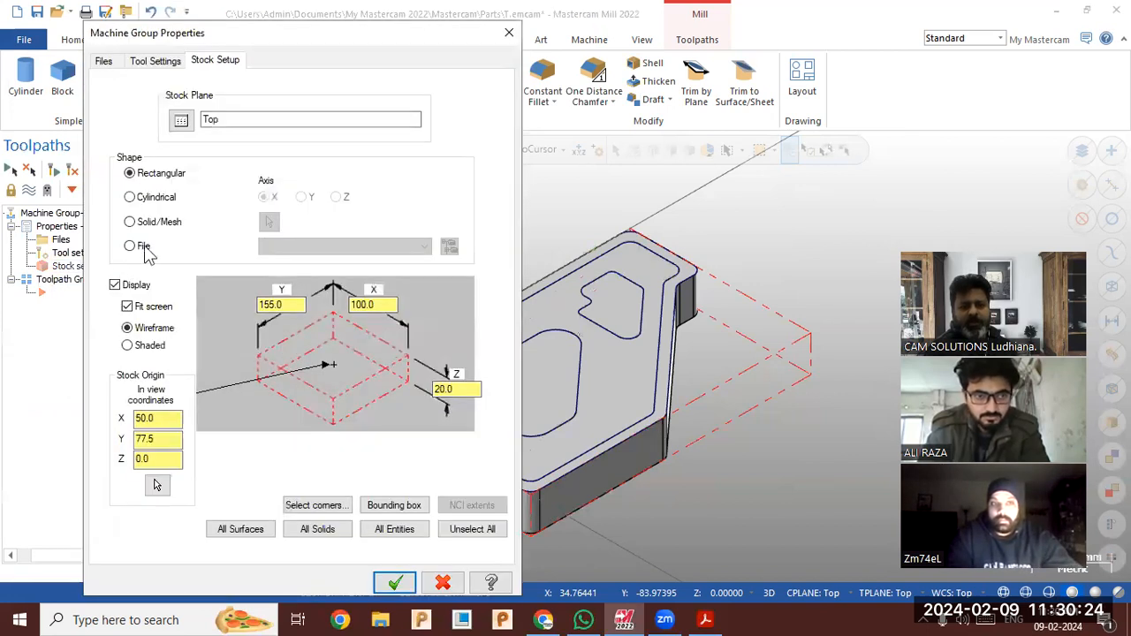
{"action": "left_click", "coordinate": [132, 223]}
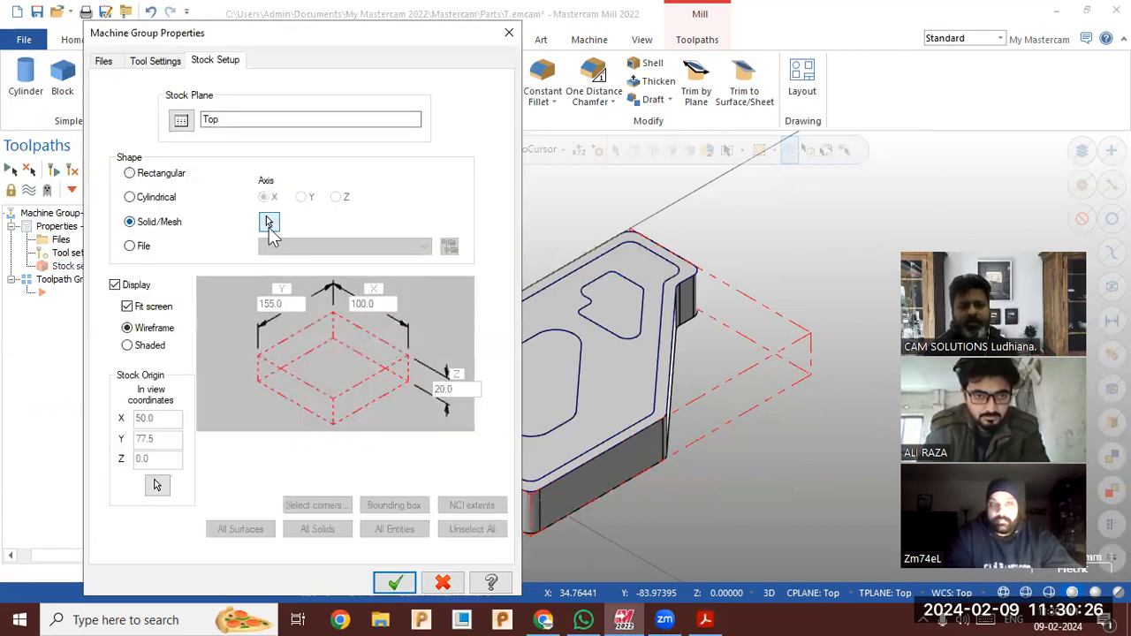
{"action": "left_click", "coordinate": [269, 224]}
{"action": "left_click", "coordinate": [601, 369]}
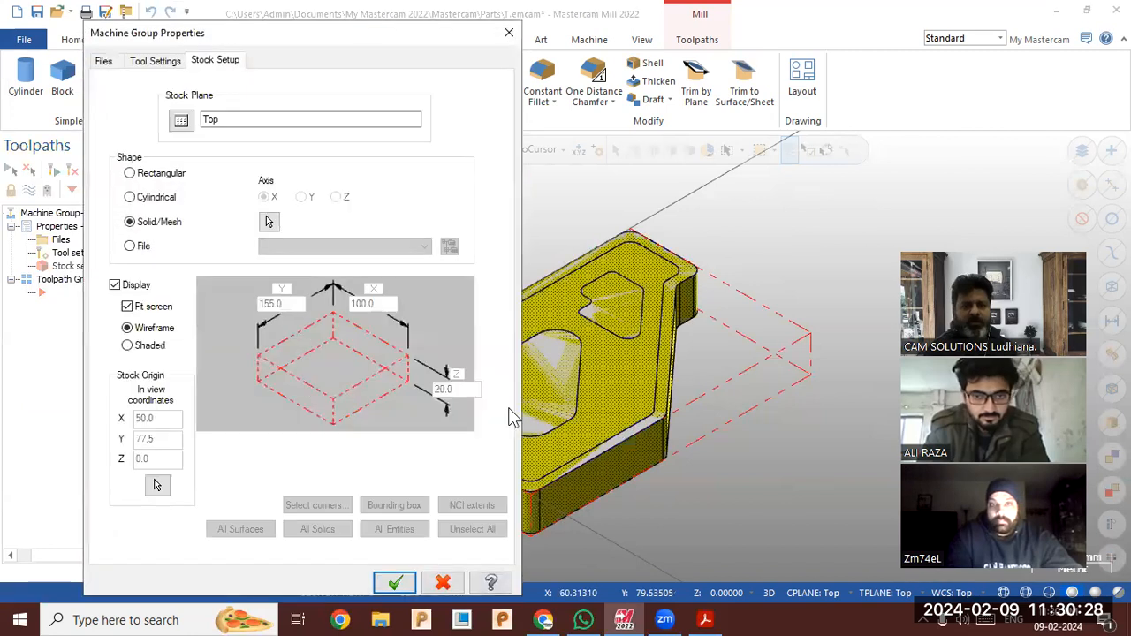
{"action": "left_click", "coordinate": [396, 582]}
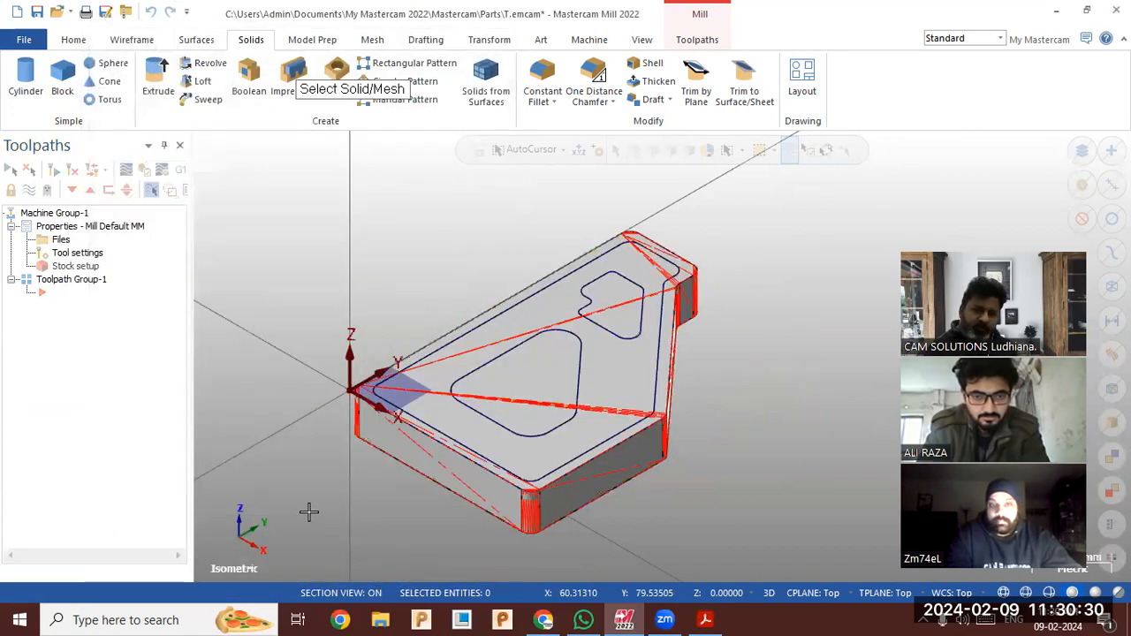
{"action": "left_click", "coordinate": [606, 386]}
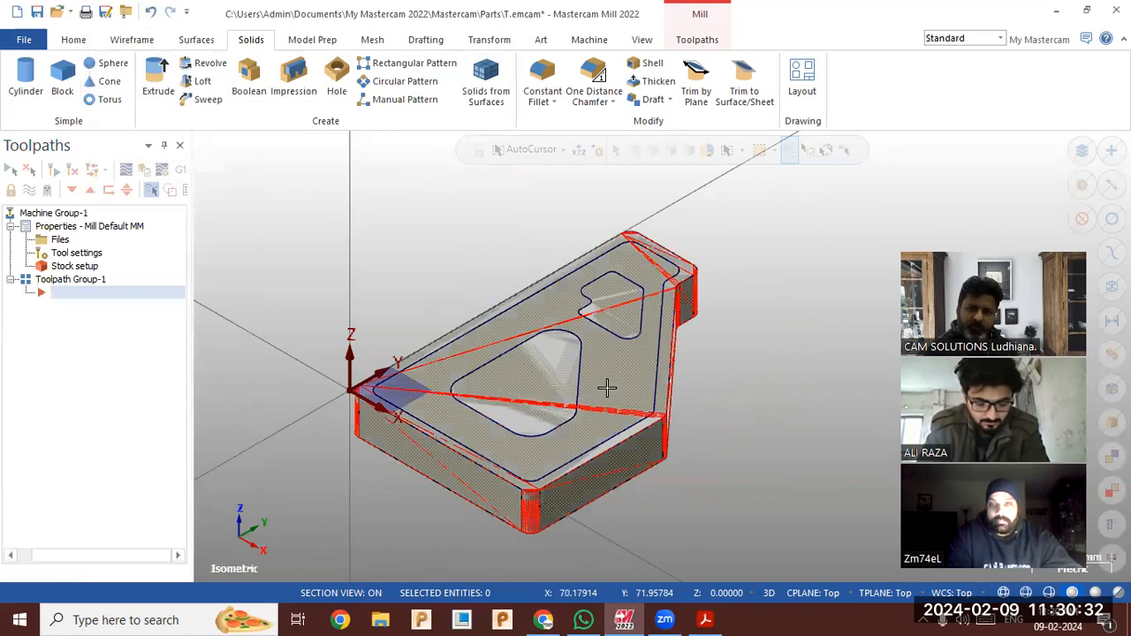
Blank the uncut plate body and set the machine group's stock display to shaded.
{"action": "left_click", "coordinate": [78, 41]}
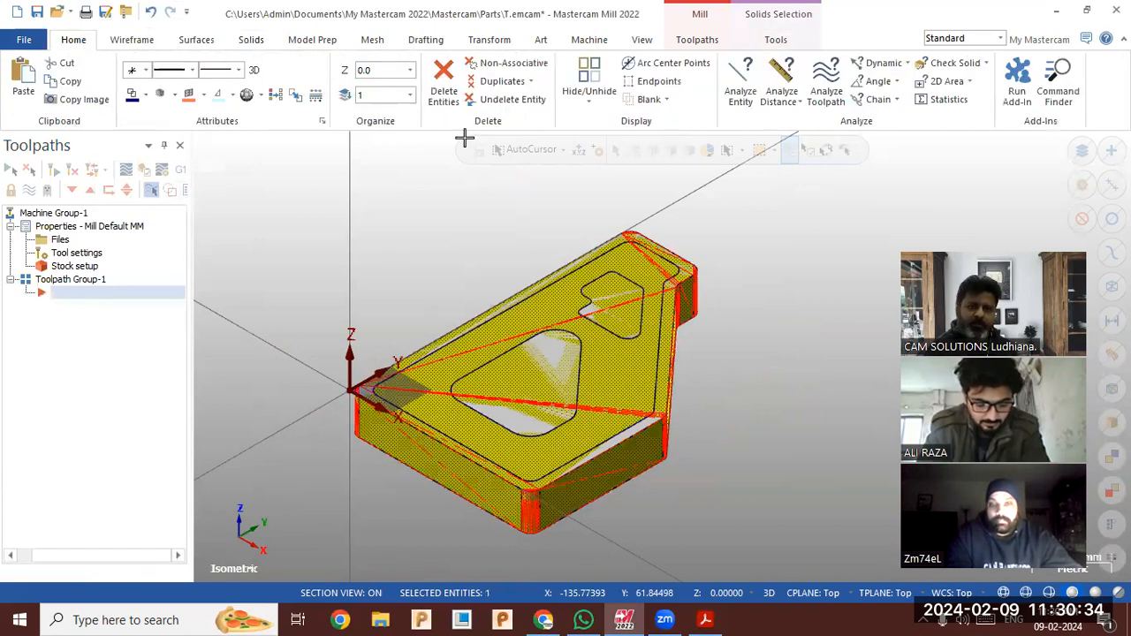
{"action": "left_click", "coordinate": [648, 101]}
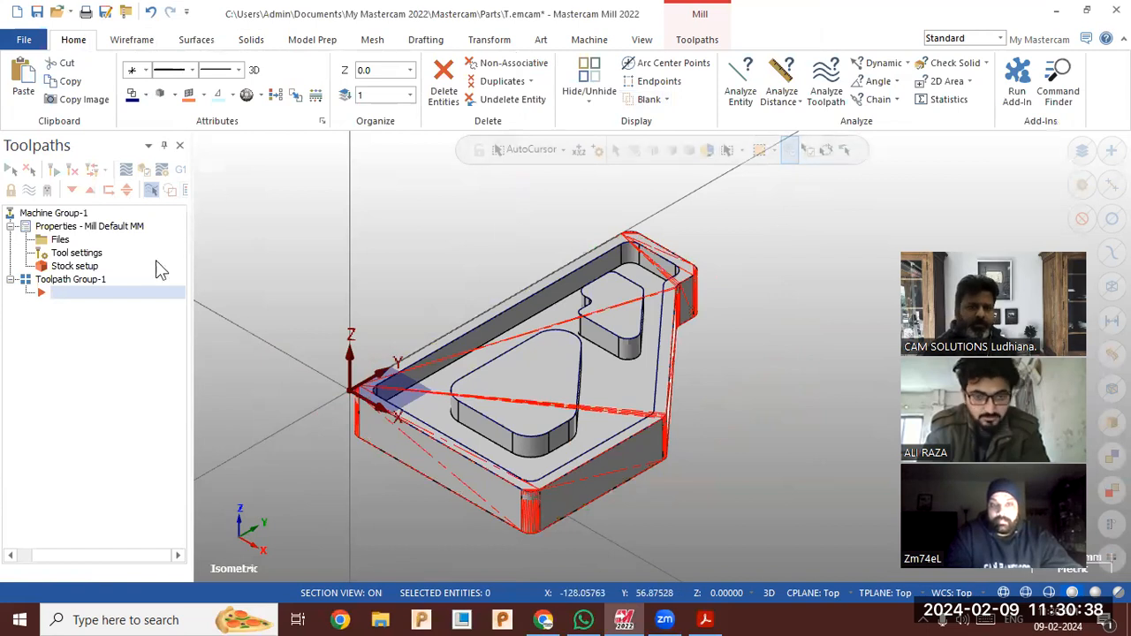
{"action": "left_click", "coordinate": [80, 267]}
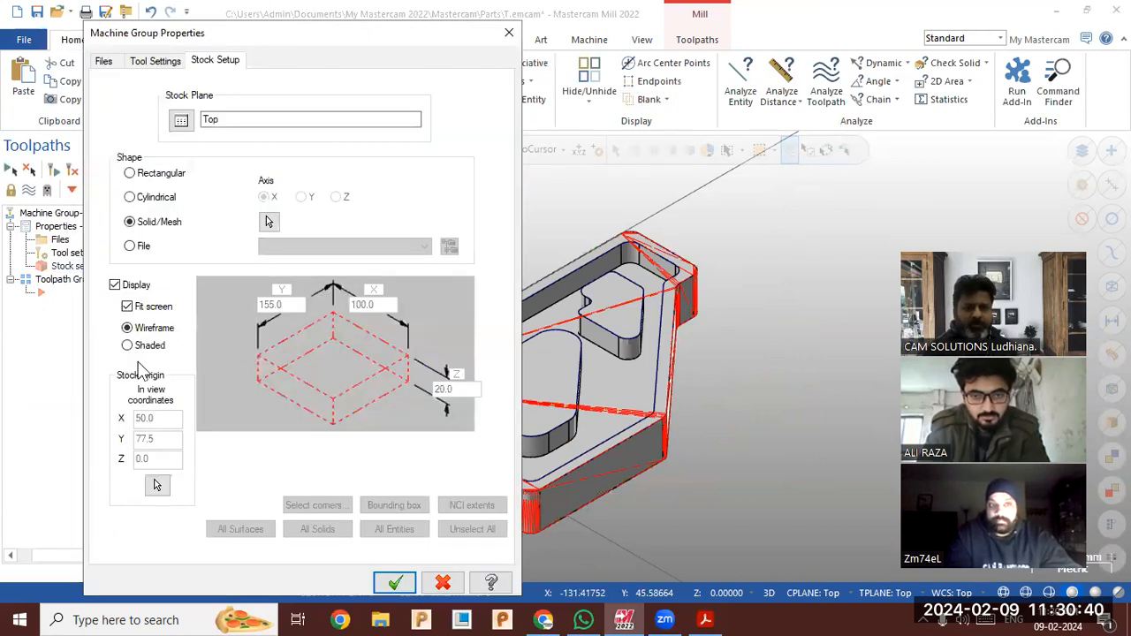
{"action": "left_click", "coordinate": [128, 345]}
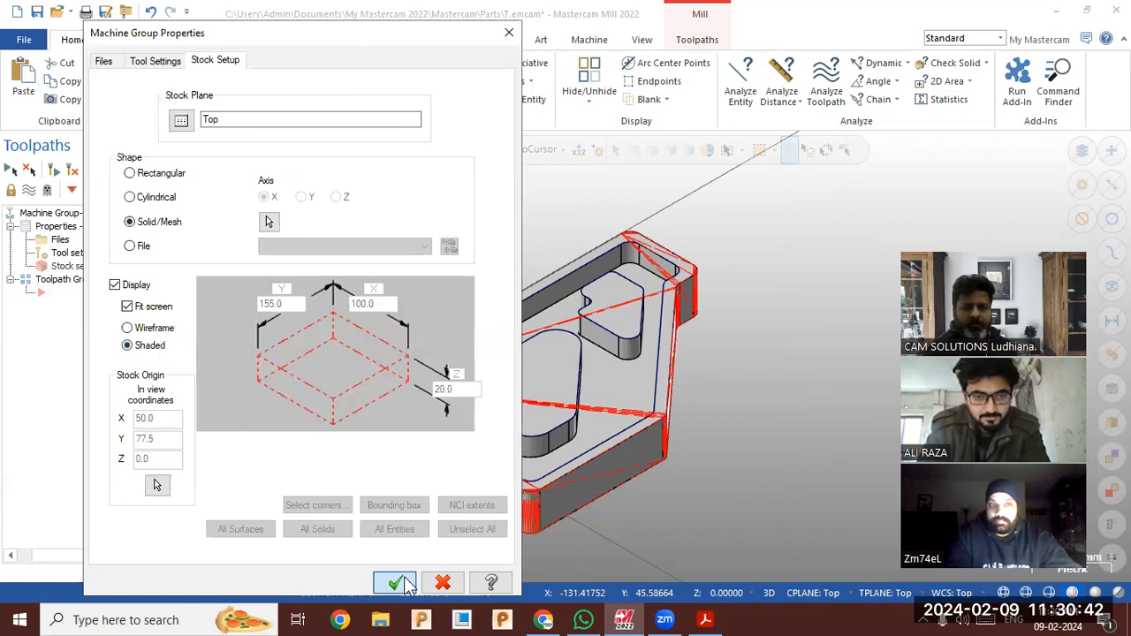
{"action": "left_click", "coordinate": [395, 584]}
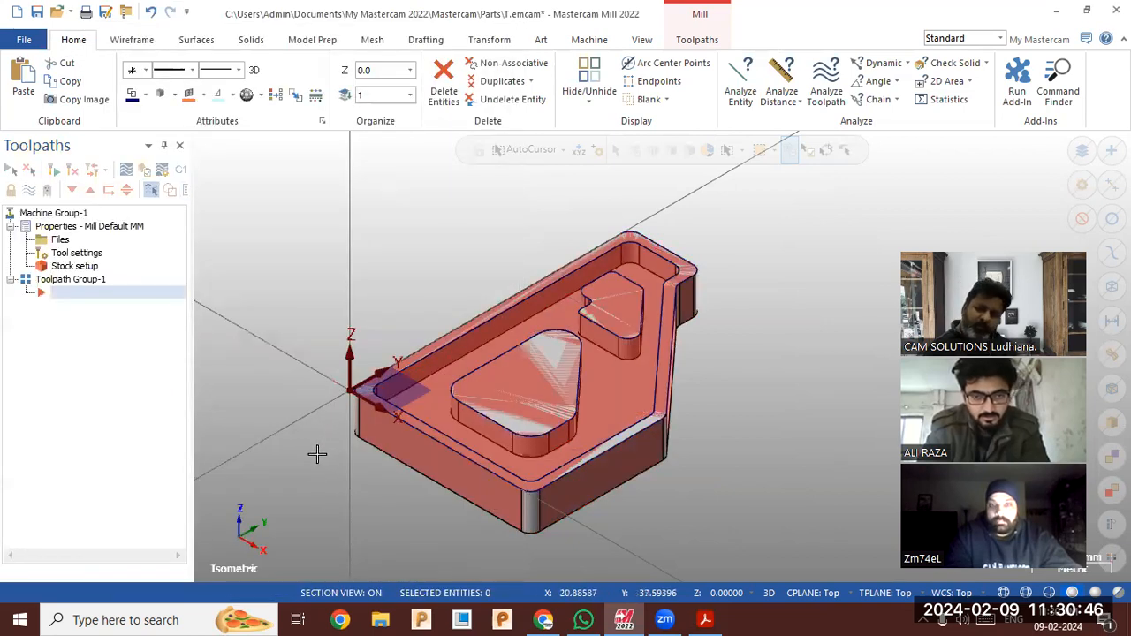
{"action": "middle_click_drag", "start_coordinate": [316, 457], "coordinate": [270, 442]}
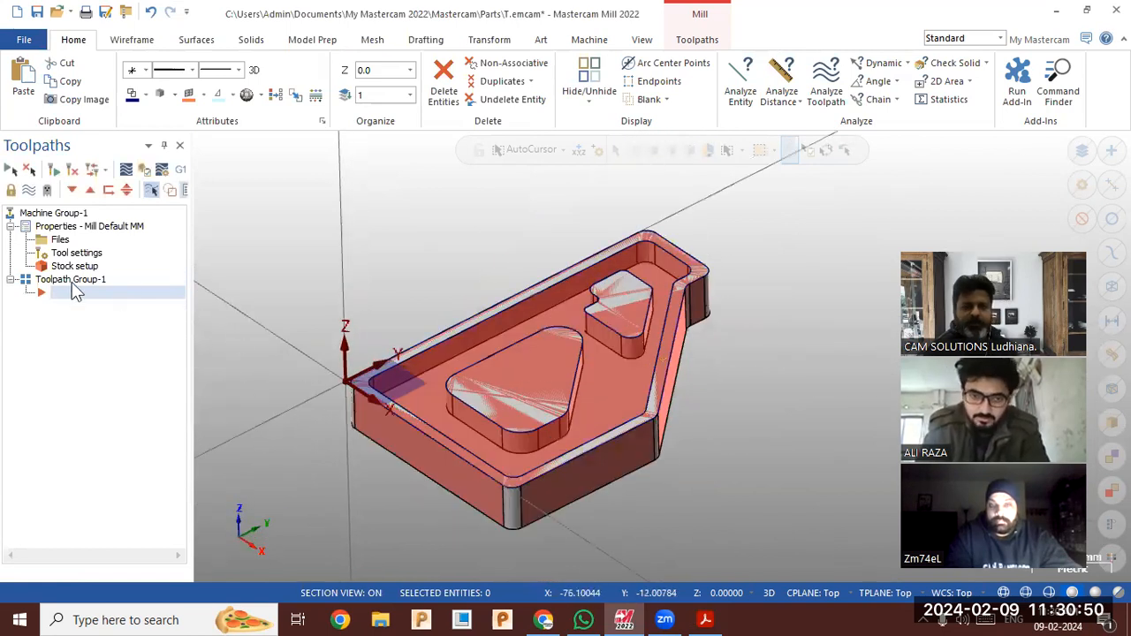
Replace the shaded stock display with wireframe and turn off Fit screen in the stock setup.
{"action": "left_click", "coordinate": [60, 266]}
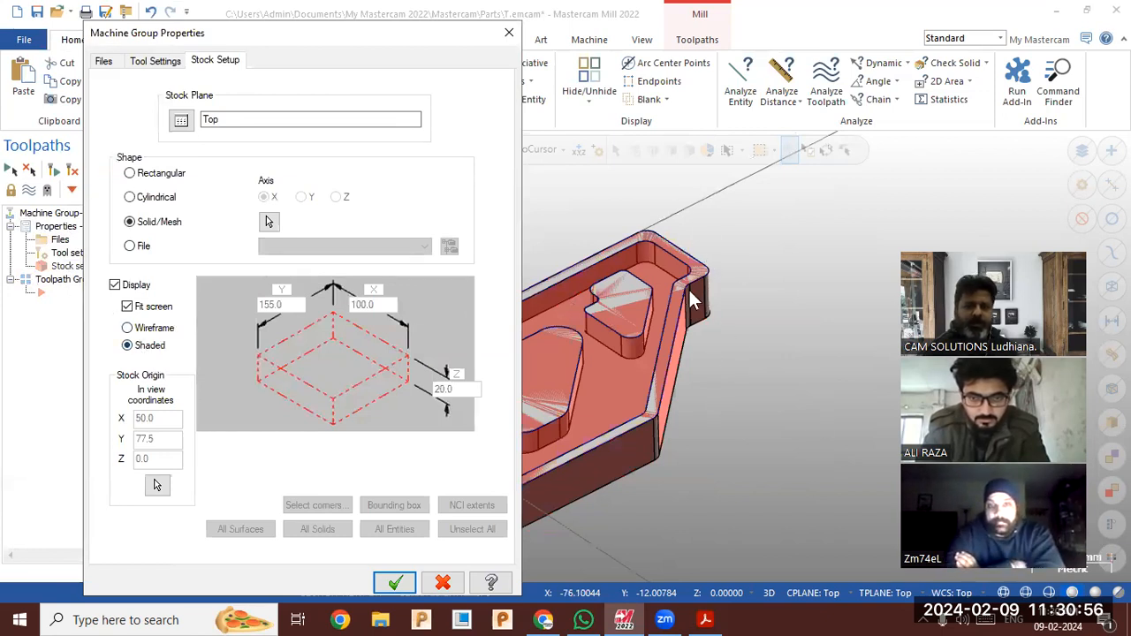
{"action": "left_click", "coordinate": [161, 330]}
{"action": "left_click", "coordinate": [128, 307]}
{"action": "left_click", "coordinate": [396, 582]}
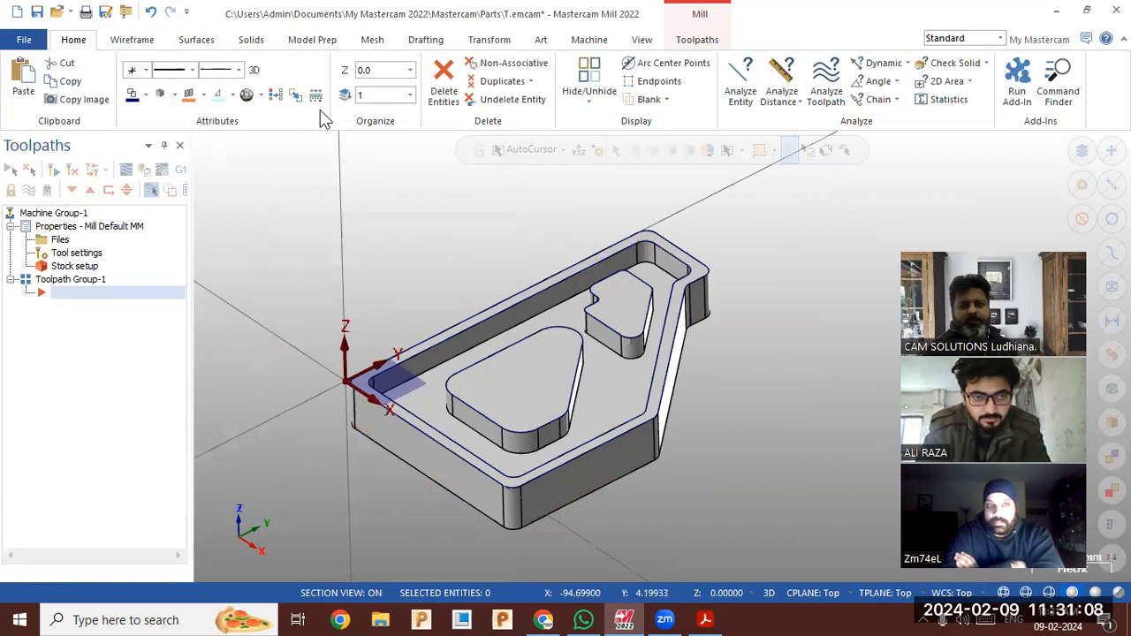
Create a 2D Dynamic Mill toolpath with the pocket's outline as the machining region and preview the chains.
{"action": "left_click", "coordinate": [691, 41]}
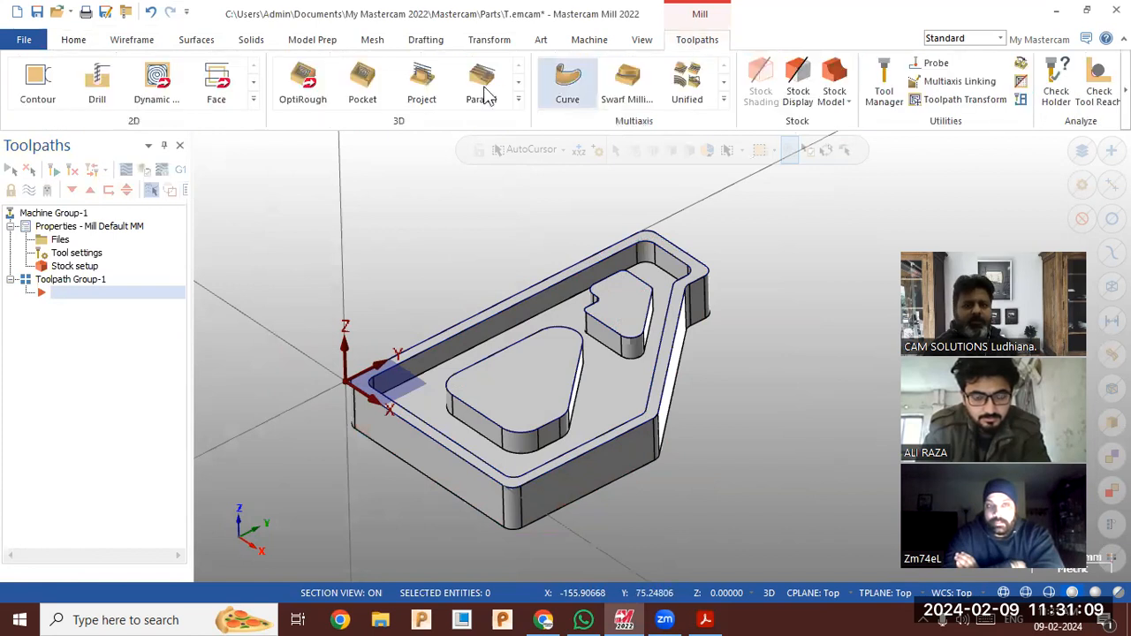
{"action": "left_click", "coordinate": [252, 99]}
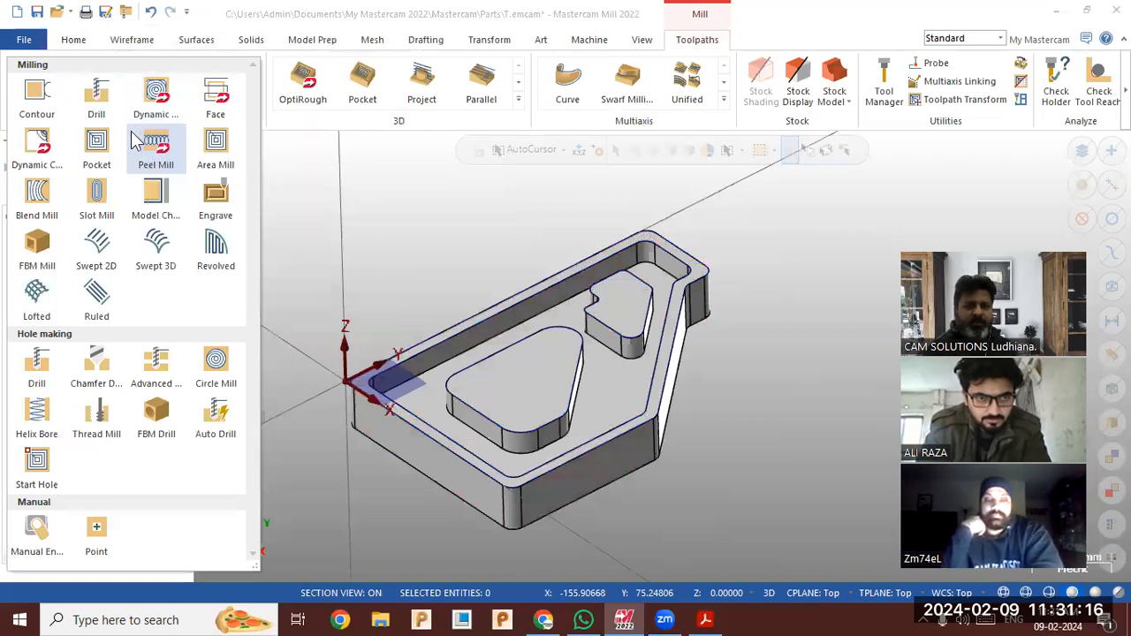
{"action": "left_click", "coordinate": [156, 98]}
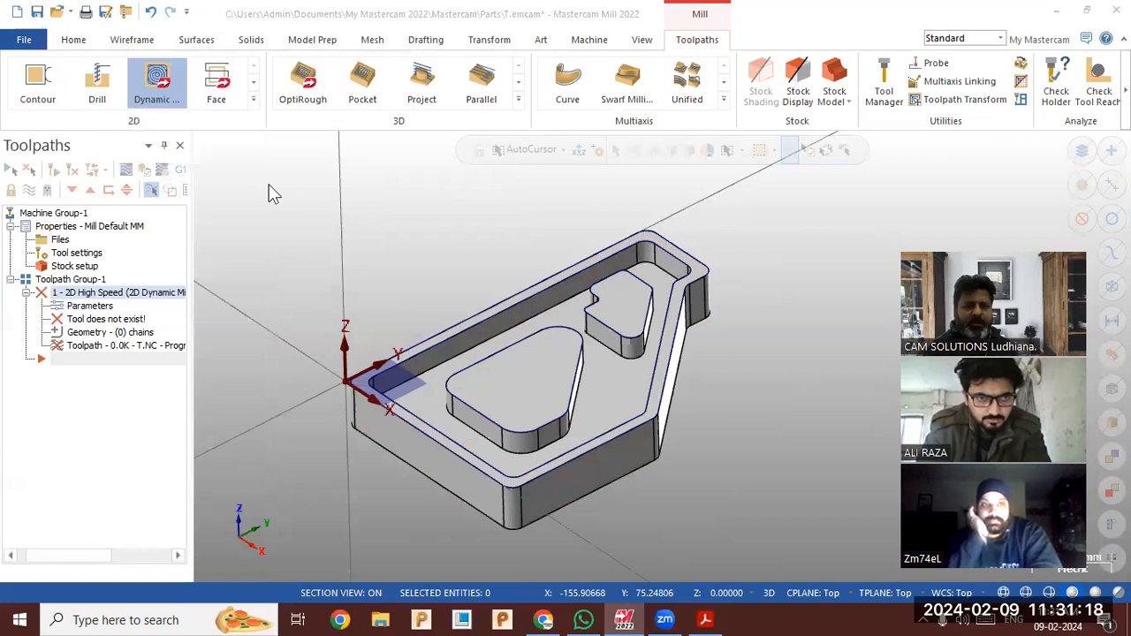
{"action": "left_click", "coordinate": [159, 135]}
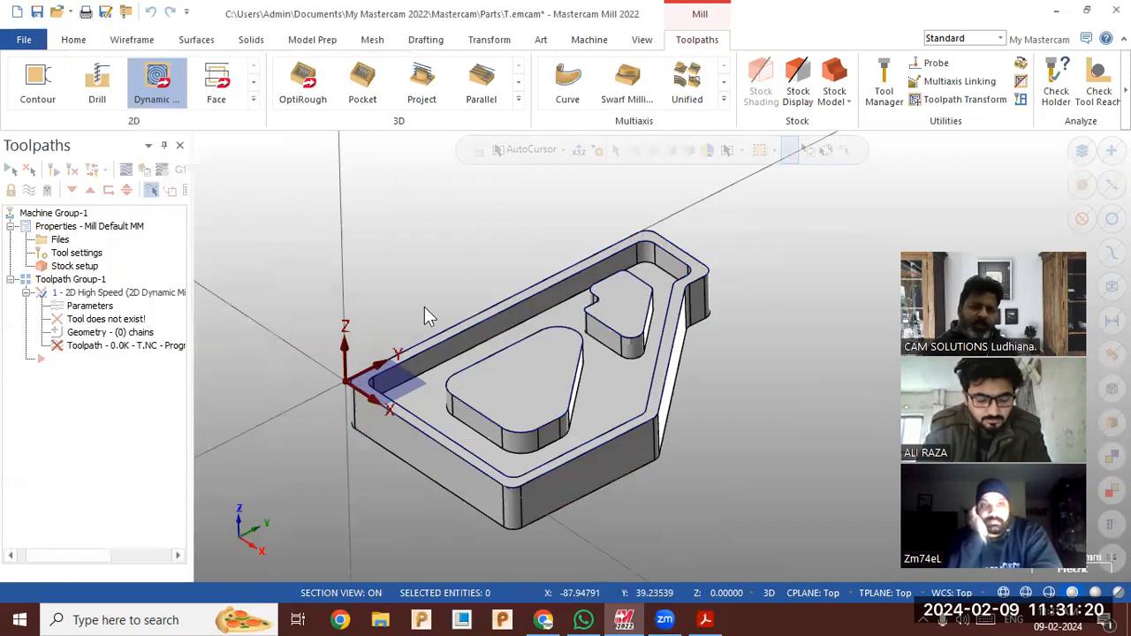
{"action": "left_click", "coordinate": [450, 336]}
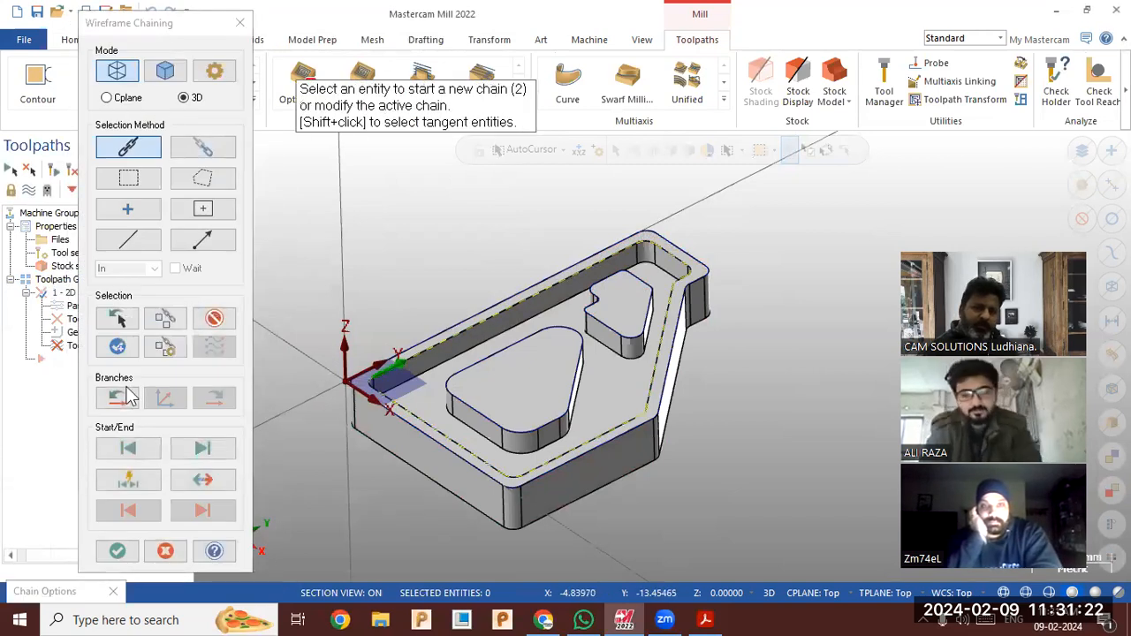
{"action": "left_click", "coordinate": [118, 551]}
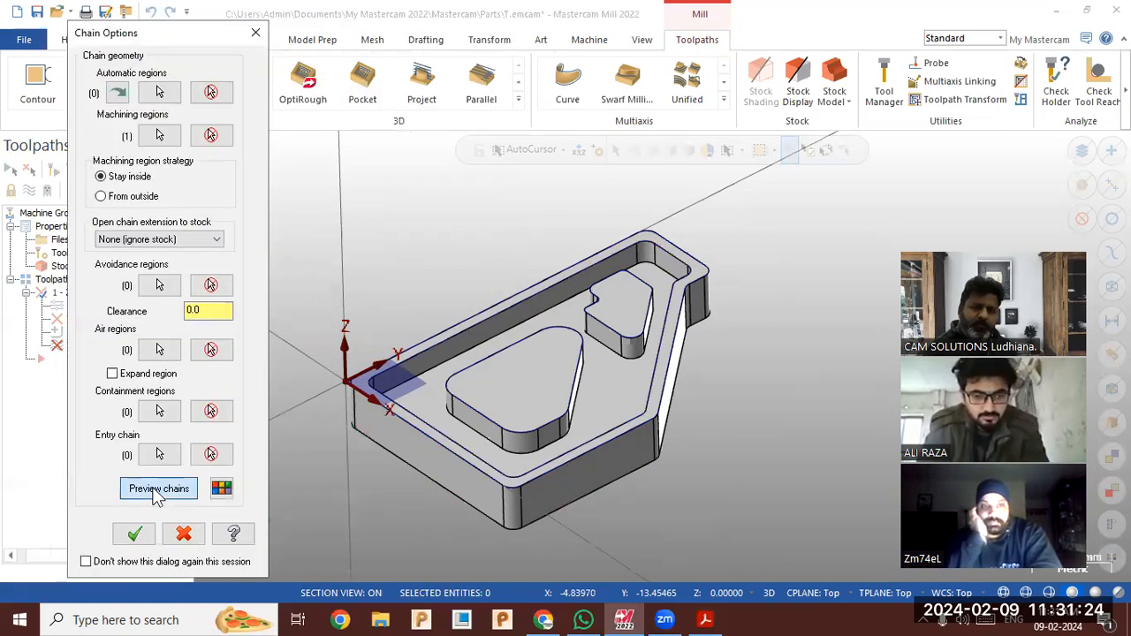
{"action": "left_click", "coordinate": [159, 488]}
Add the outlines of both islands as avoidance regions, preview the chains and accept the chain geometry.
{"action": "left_click", "coordinate": [159, 285]}
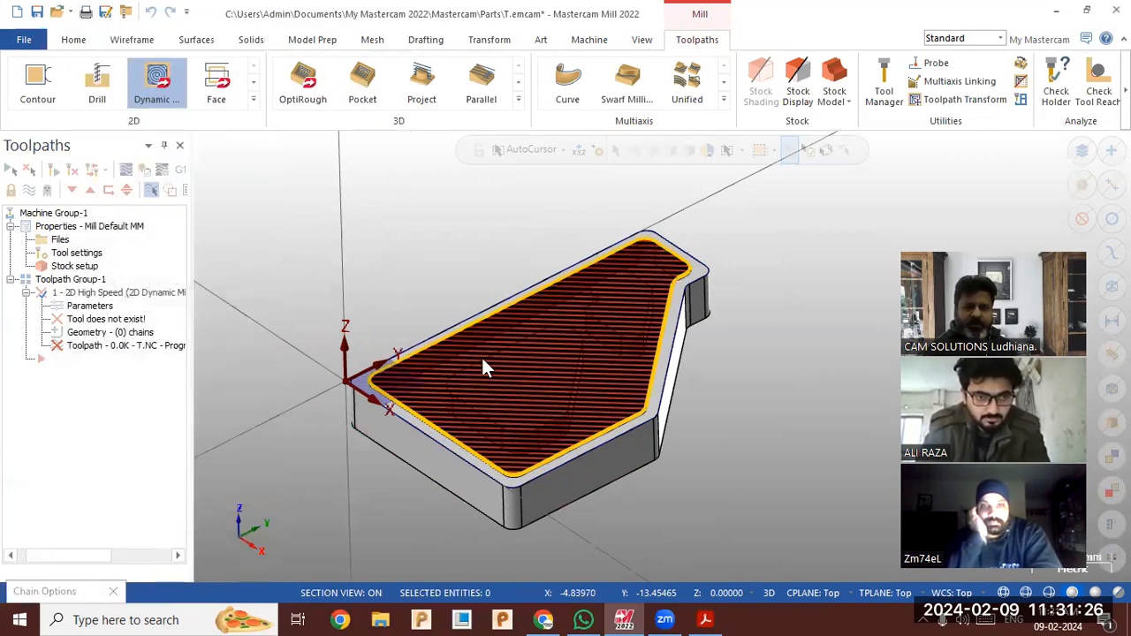
{"action": "left_click", "coordinate": [489, 361]}
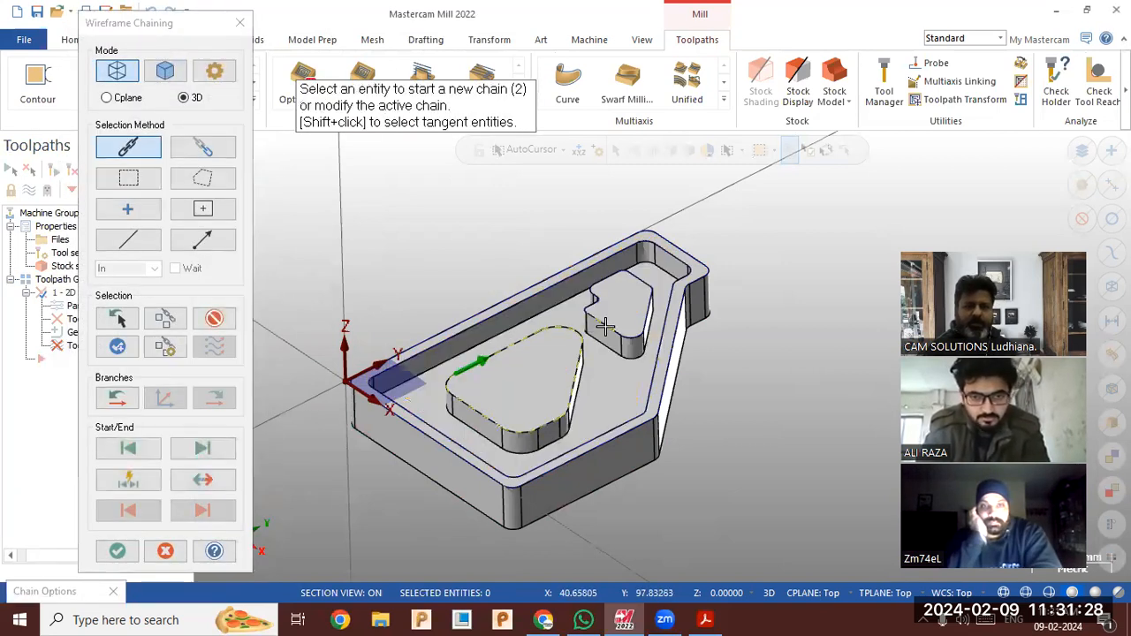
{"action": "left_click", "coordinate": [592, 322]}
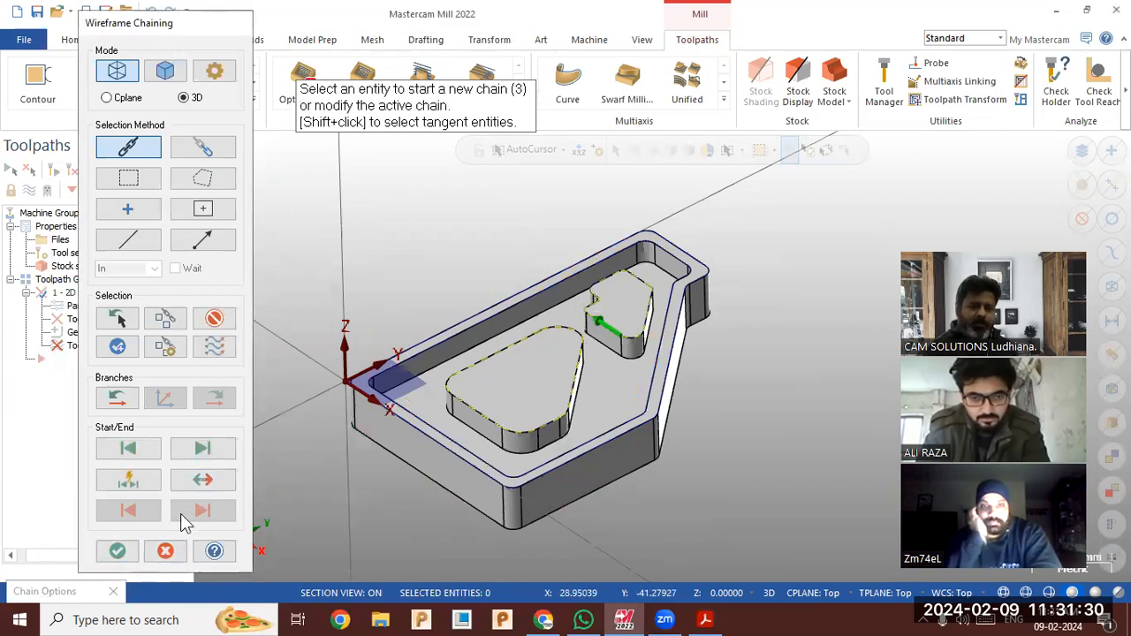
{"action": "left_click", "coordinate": [133, 550]}
{"action": "left_click", "coordinate": [159, 489]}
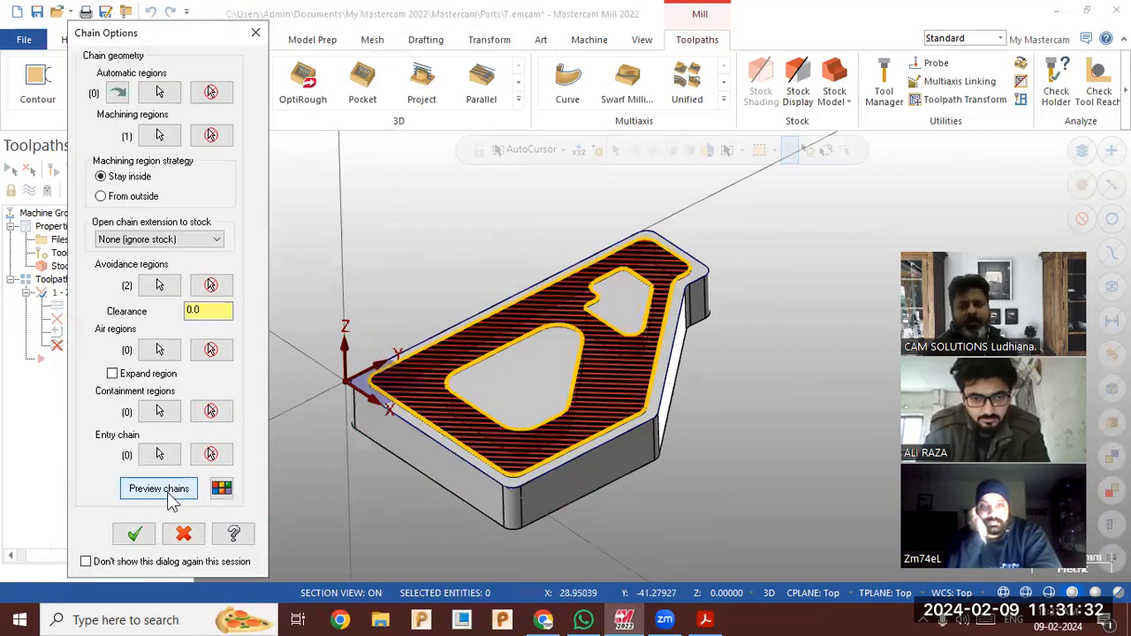
{"action": "left_click", "coordinate": [134, 533]}
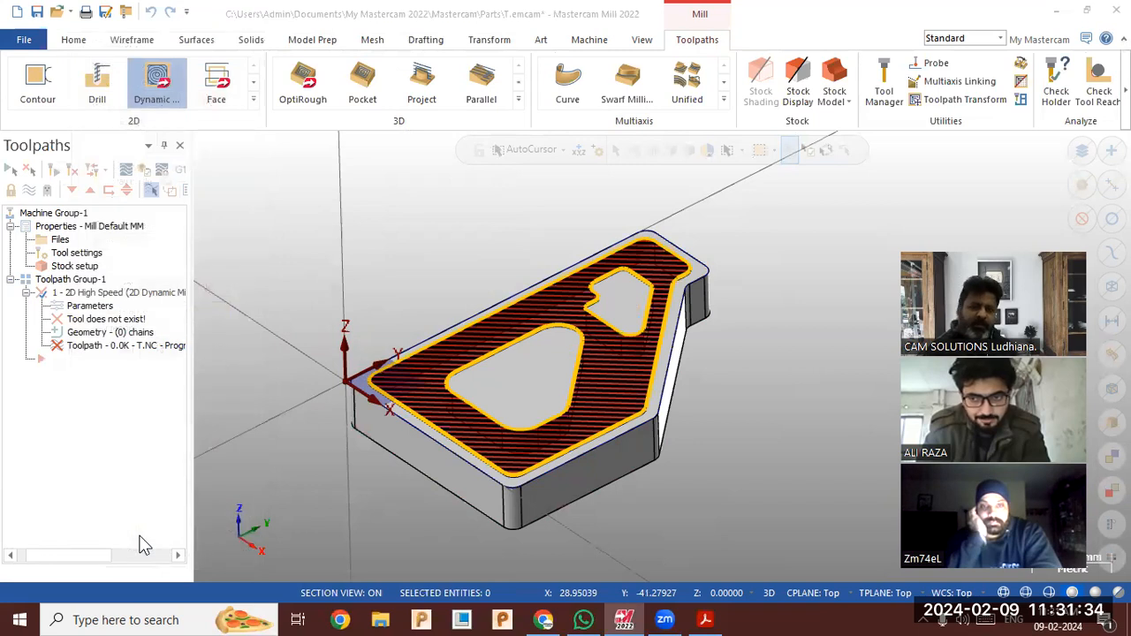
Set the Dynamic Mill stepover to 10% and the stock to leave on walls and floors to 0.
{"action": "left_click", "coordinate": [157, 148]}
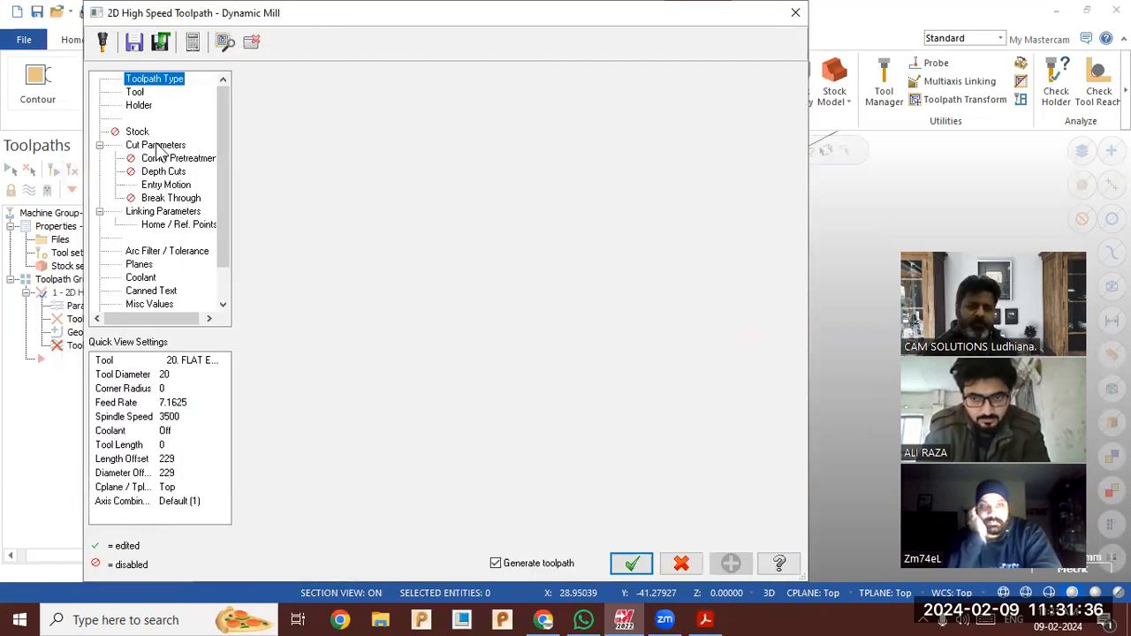
{"action": "left_click", "coordinate": [377, 276]}
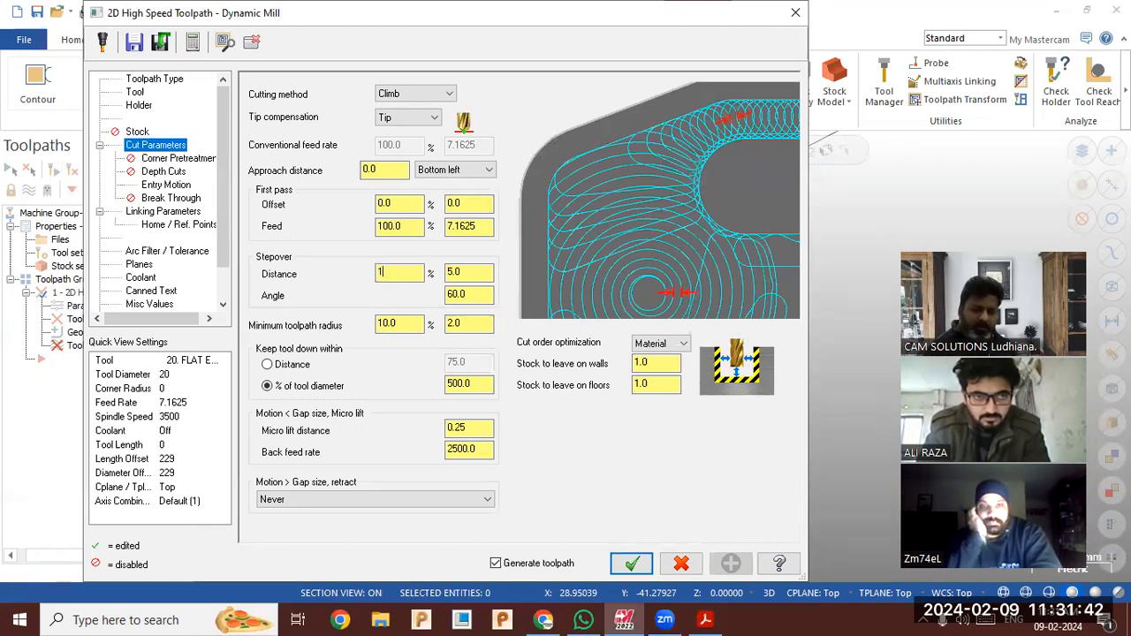
{"action": "double_click", "coordinate": [656, 363]}
{"action": "type", "text": "0"}
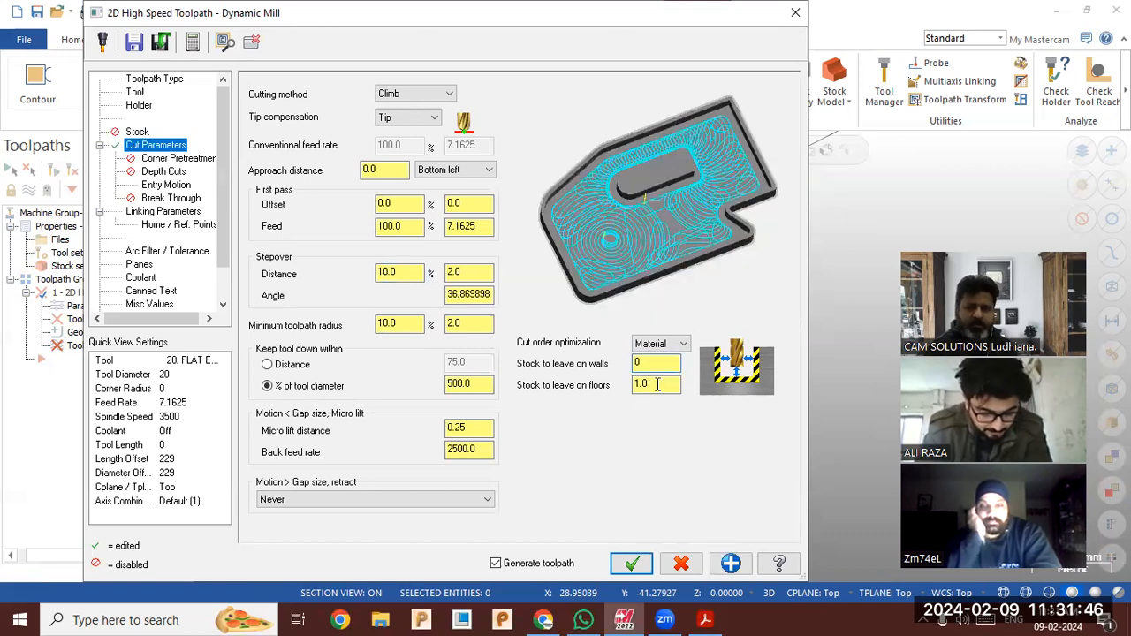
{"action": "key", "text": "Tab"}
{"action": "type", "text": "0"}
{"action": "key", "text": "Return"}
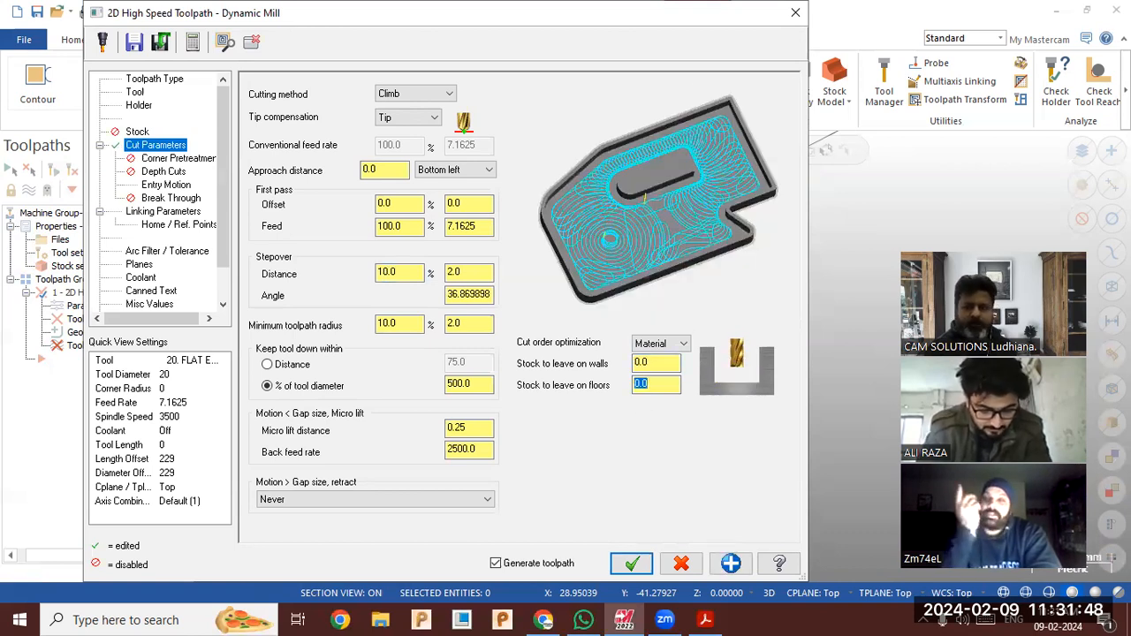
Set the linking parameters from points on the model: top of stock at 0 on the small island's top, absolute depth -10 at the pocket floor.
{"action": "left_click", "coordinate": [169, 212]}
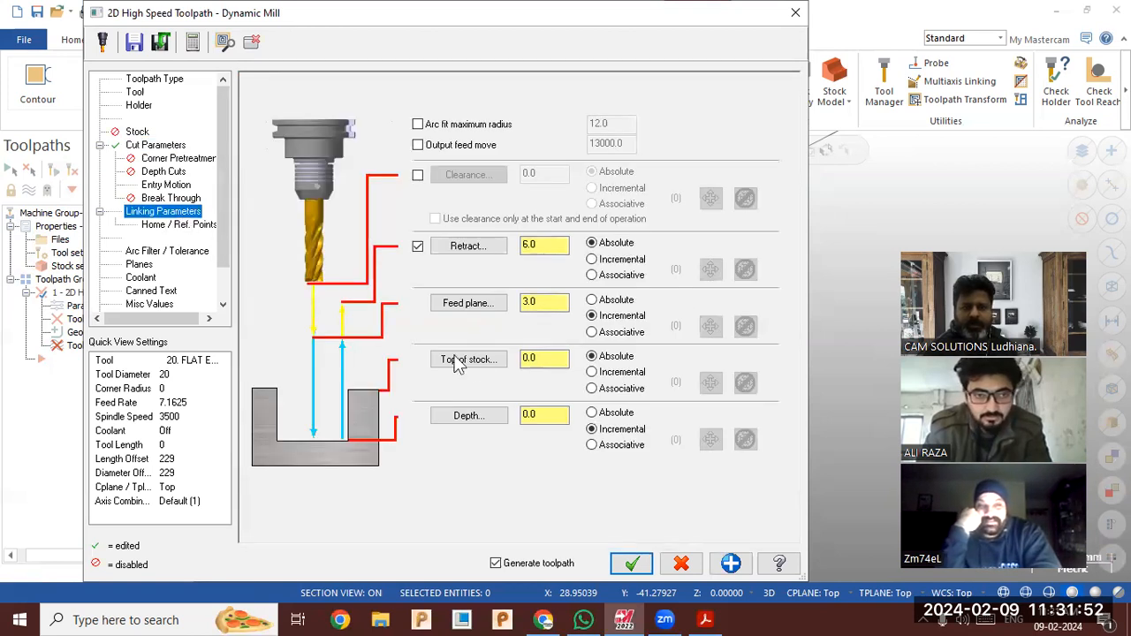
{"action": "left_click", "coordinate": [483, 361]}
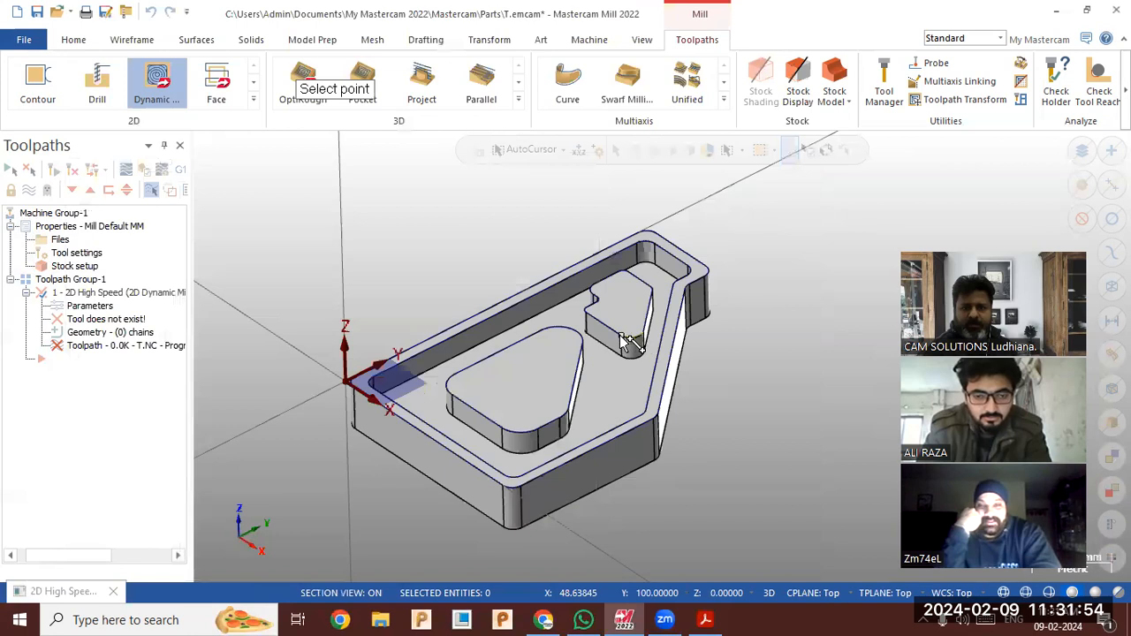
{"action": "left_click", "coordinate": [629, 339]}
{"action": "left_click", "coordinate": [487, 417]}
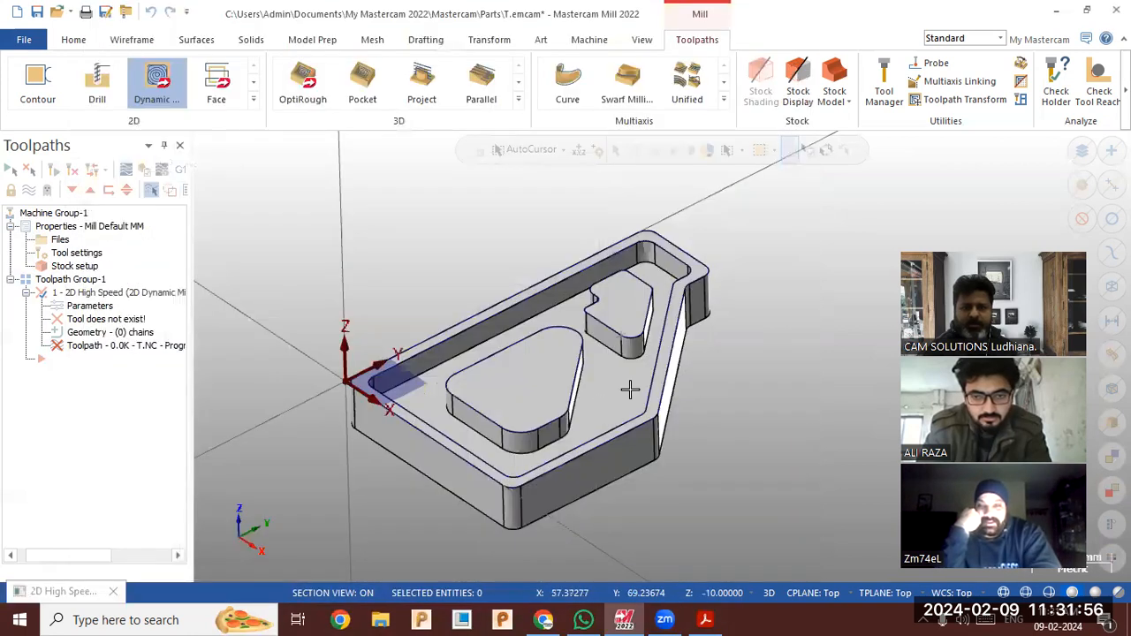
{"action": "left_click", "coordinate": [628, 383]}
{"action": "left_click", "coordinate": [610, 413]}
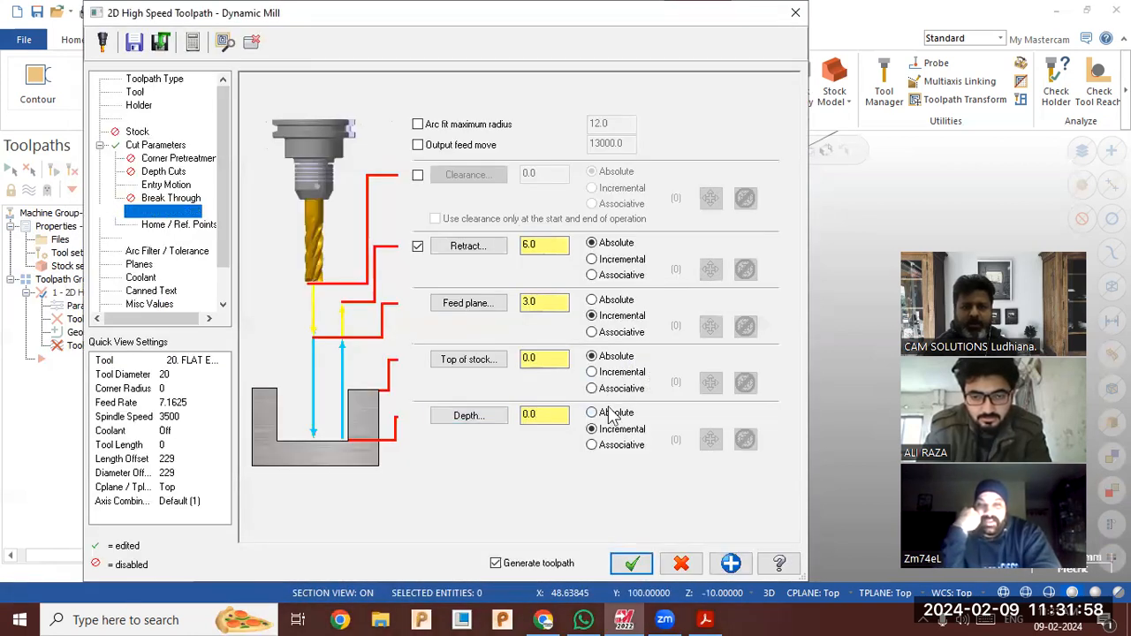
{"action": "left_click", "coordinate": [500, 418]}
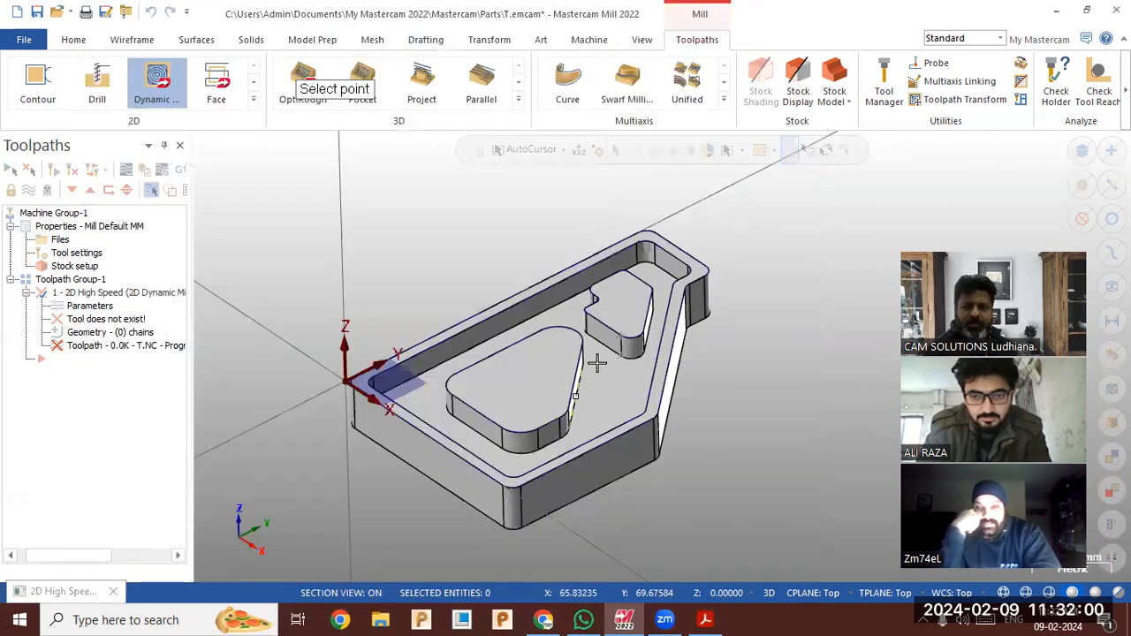
{"action": "left_click", "coordinate": [613, 355]}
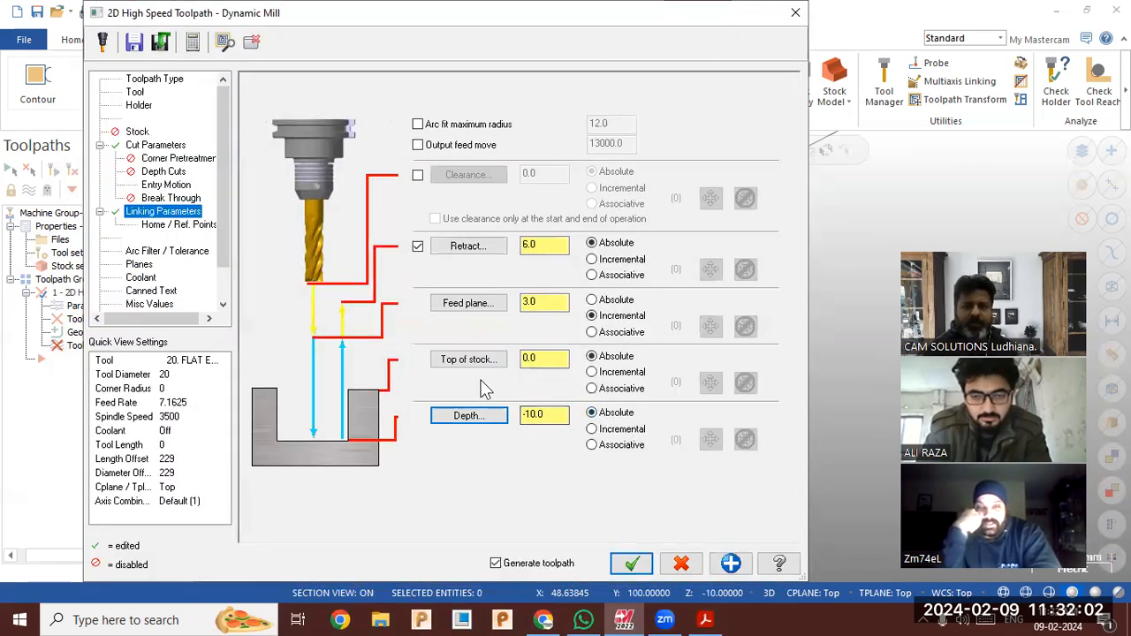
{"action": "left_click", "coordinate": [551, 358]}
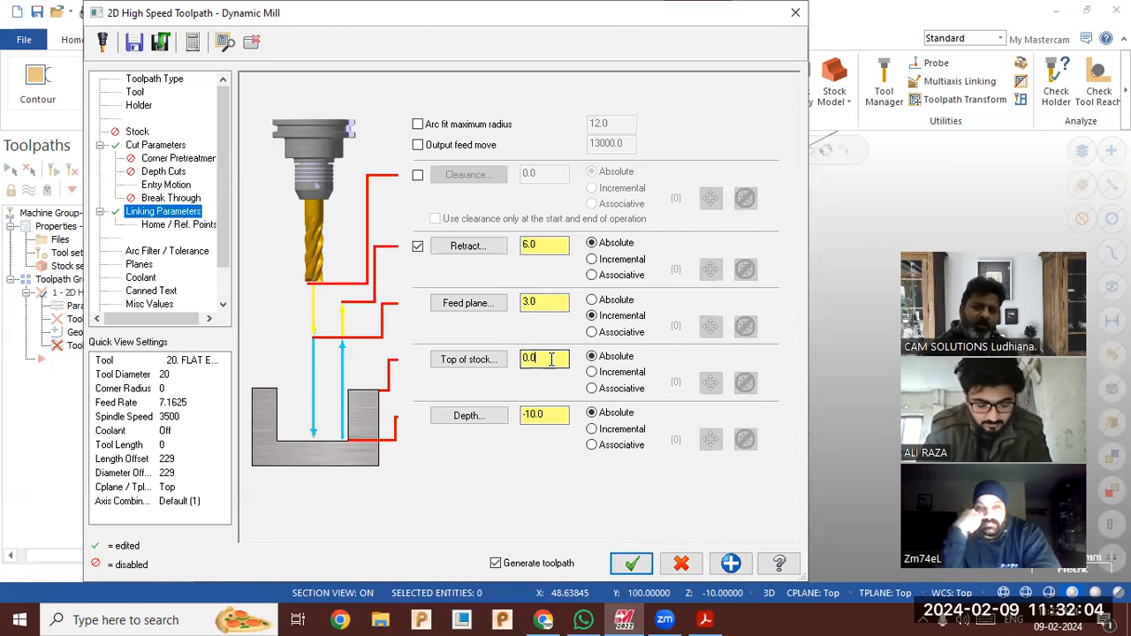
{"action": "left_click", "coordinate": [560, 415]}
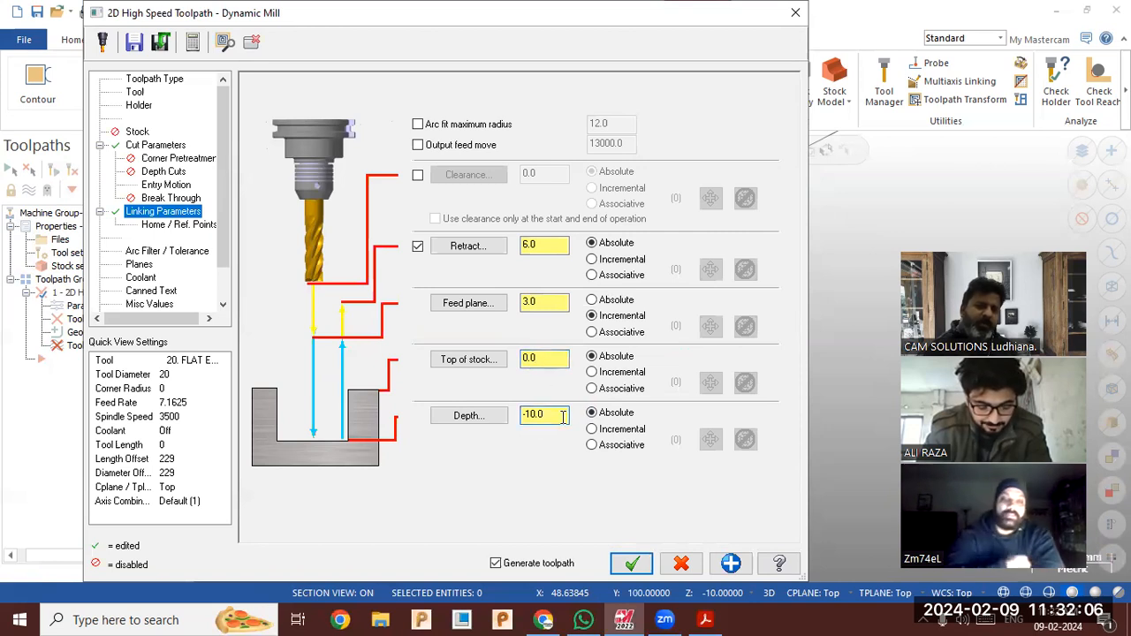
Enable depth cuts with a maximum rough step of 10 mm and generate the Dynamic Mill toolpath.
{"action": "left_click", "coordinate": [190, 172]}
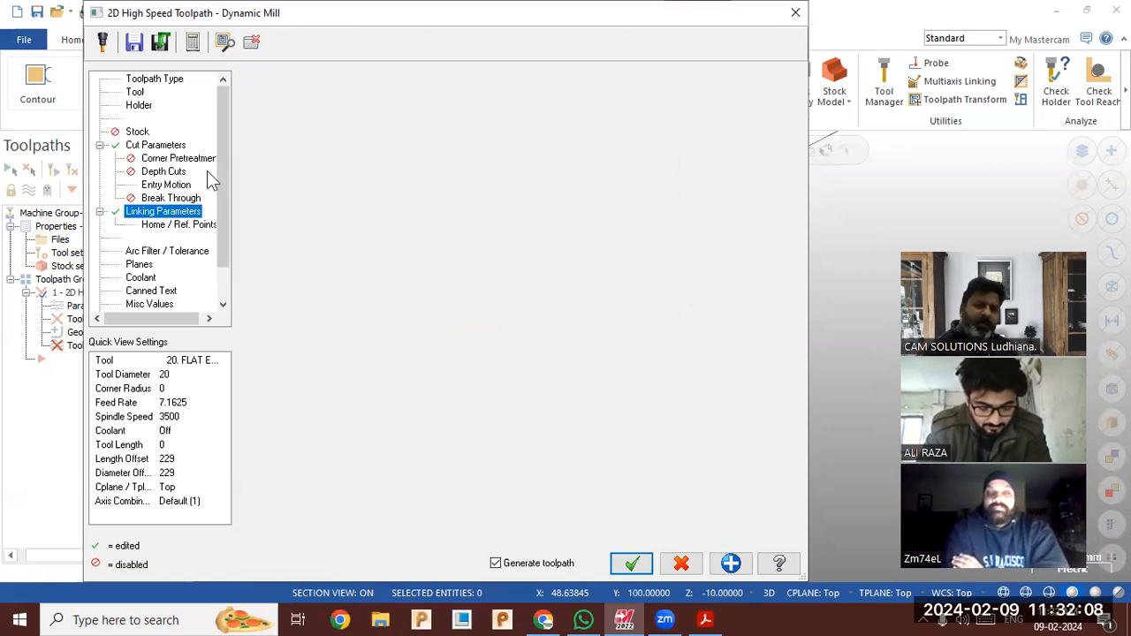
{"action": "left_click", "coordinate": [281, 83]}
{"action": "left_click_drag", "start_coordinate": [417, 104], "coordinate": [321, 101]}
{"action": "type", "text": "10"}
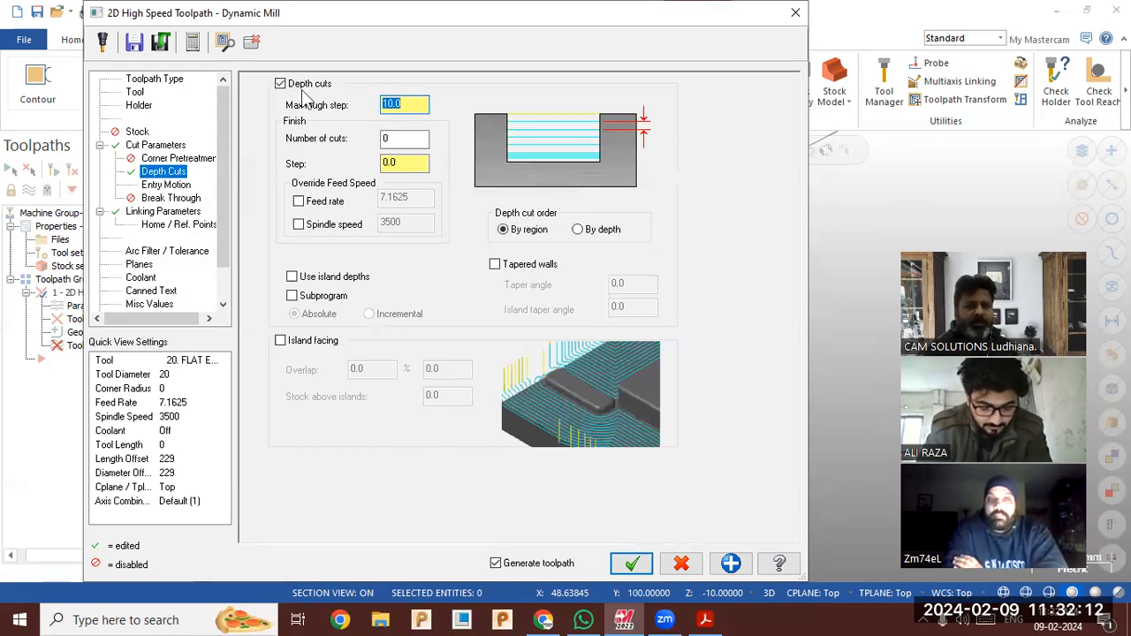
{"action": "left_click", "coordinate": [631, 563]}
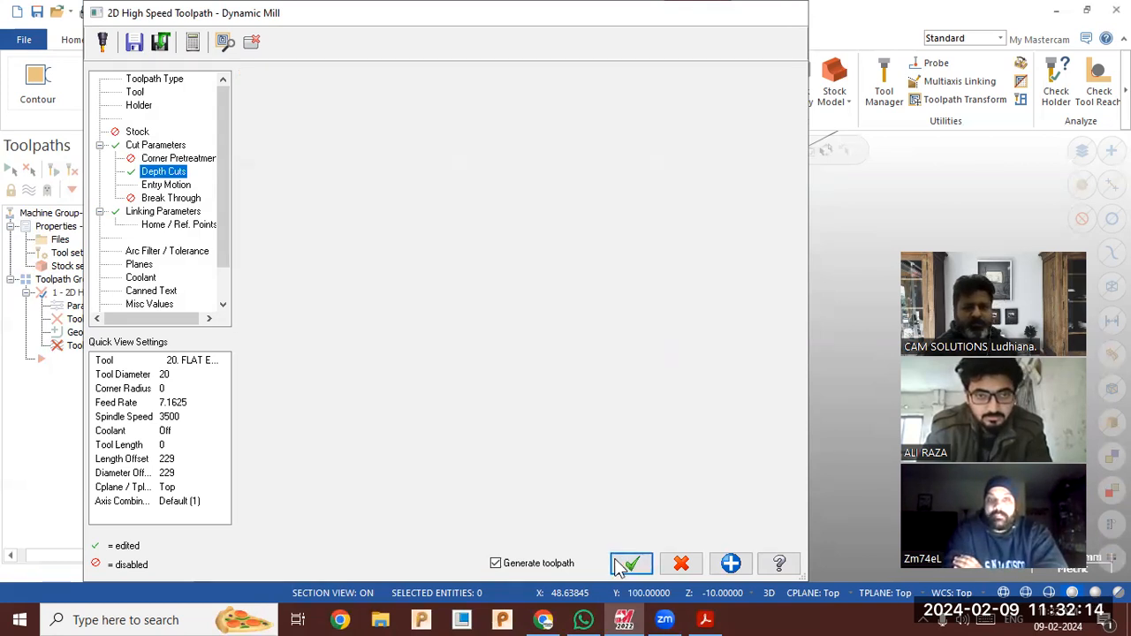
{"action": "middle_click_drag", "start_coordinate": [304, 353], "coordinate": [274, 364]}
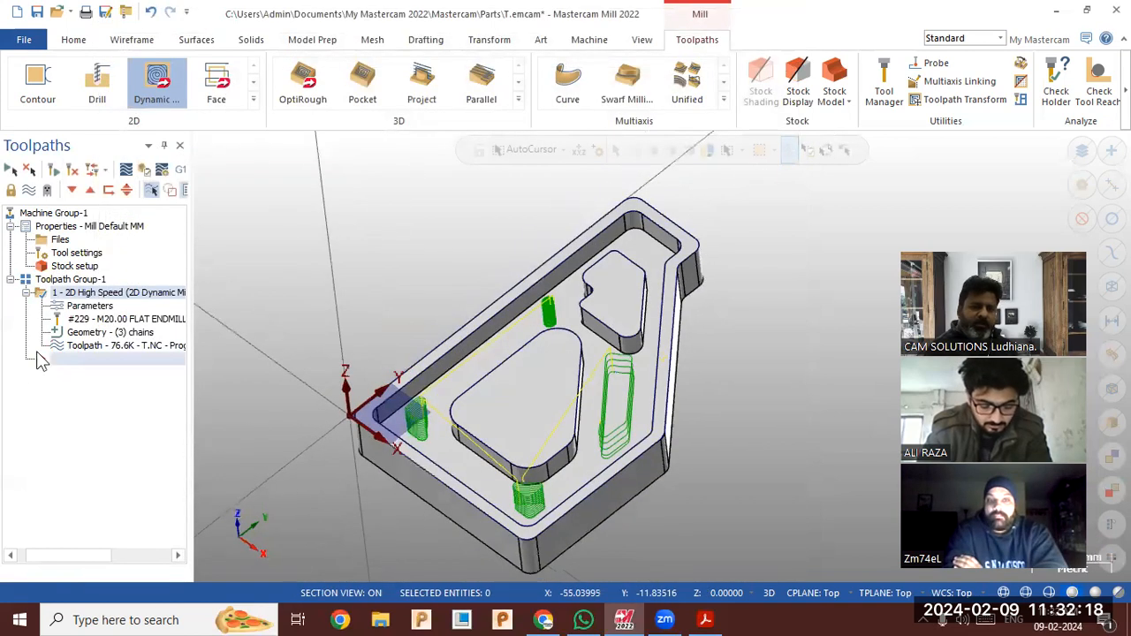
Reopen the Dynamic Mill parameters and assign the FLAT END MILL - 8 from the tool library.
{"action": "left_click", "coordinate": [88, 306]}
{"action": "left_click", "coordinate": [135, 94]}
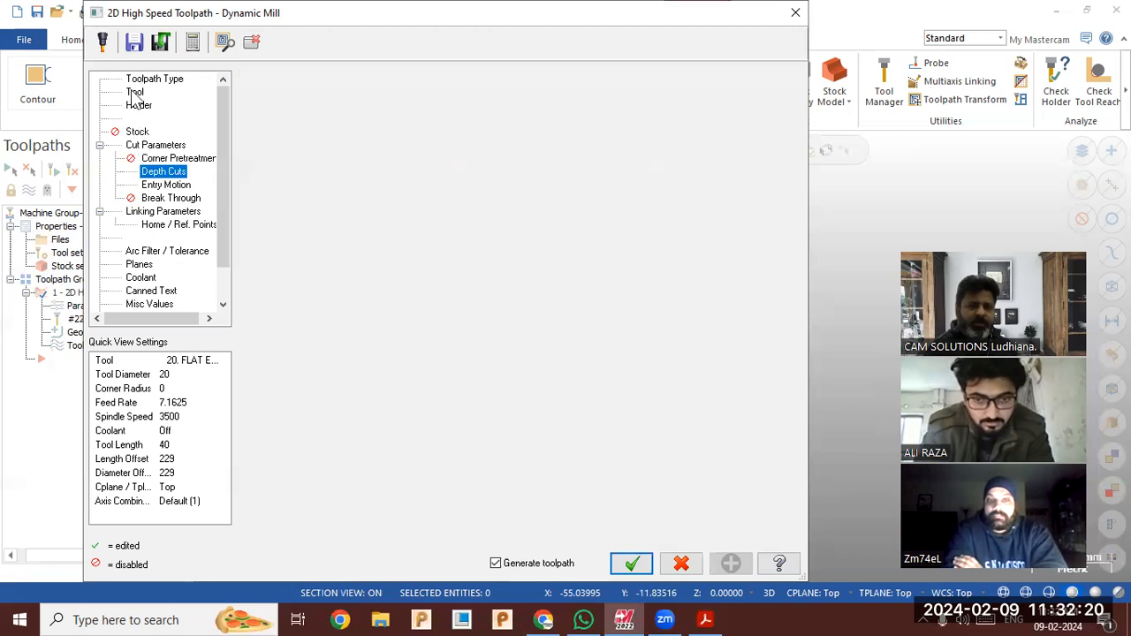
{"action": "left_click", "coordinate": [318, 351]}
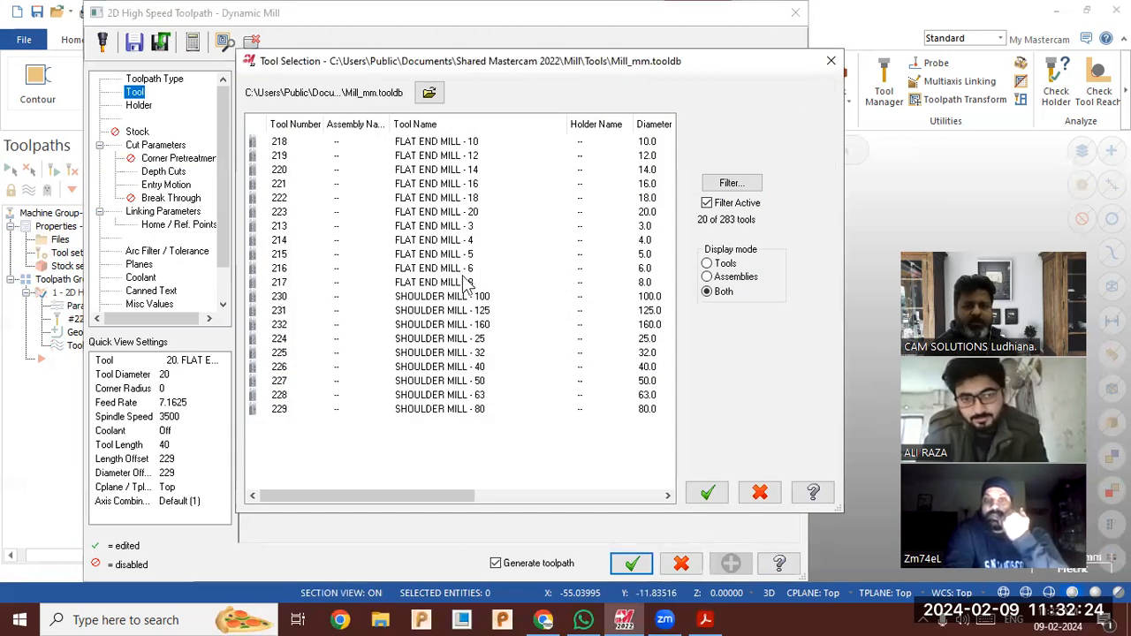
{"action": "left_click", "coordinate": [466, 283]}
{"action": "left_click", "coordinate": [707, 491]}
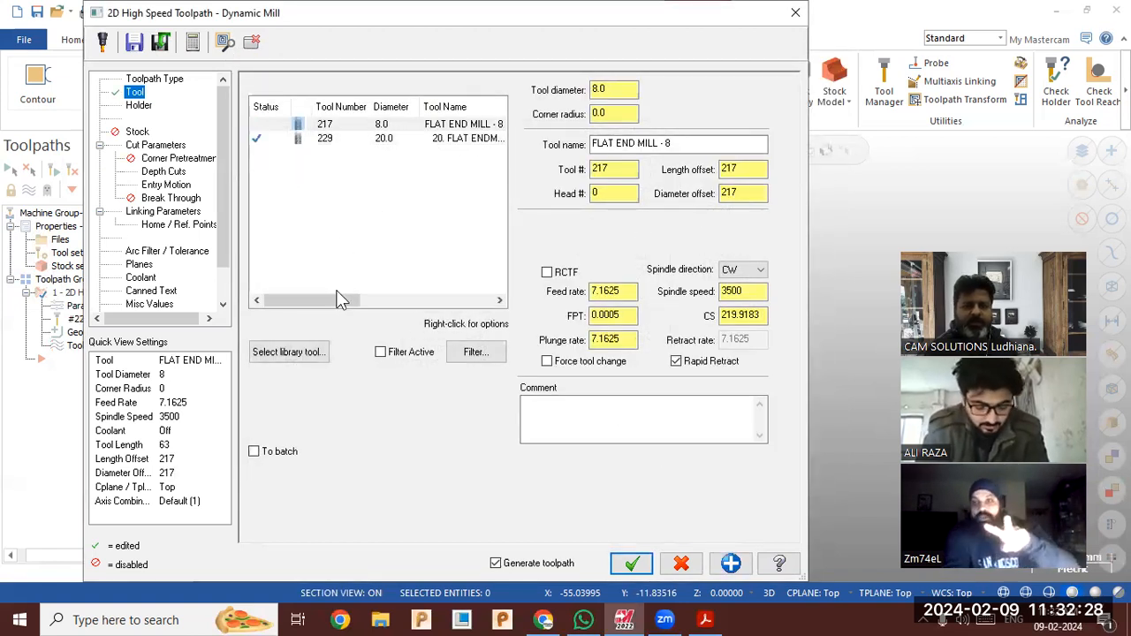
Switch the Dynamic Mill tool to the library's FLAT END MILL - 10 and regenerate the toolpath.
{"action": "left_click", "coordinate": [291, 352]}
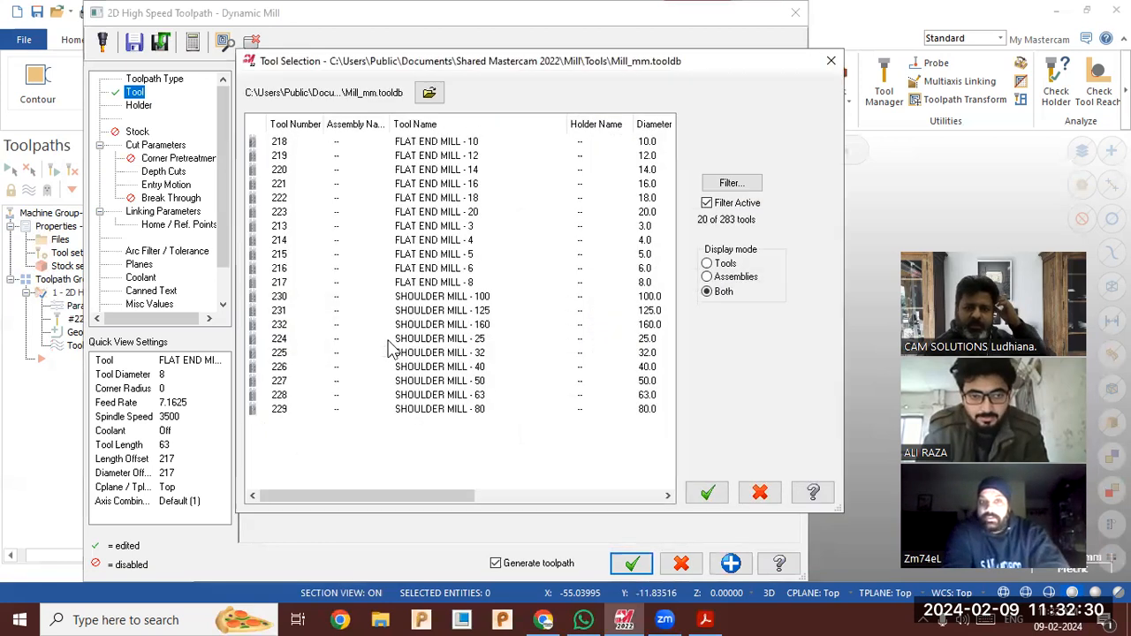
{"action": "left_click", "coordinate": [535, 282]}
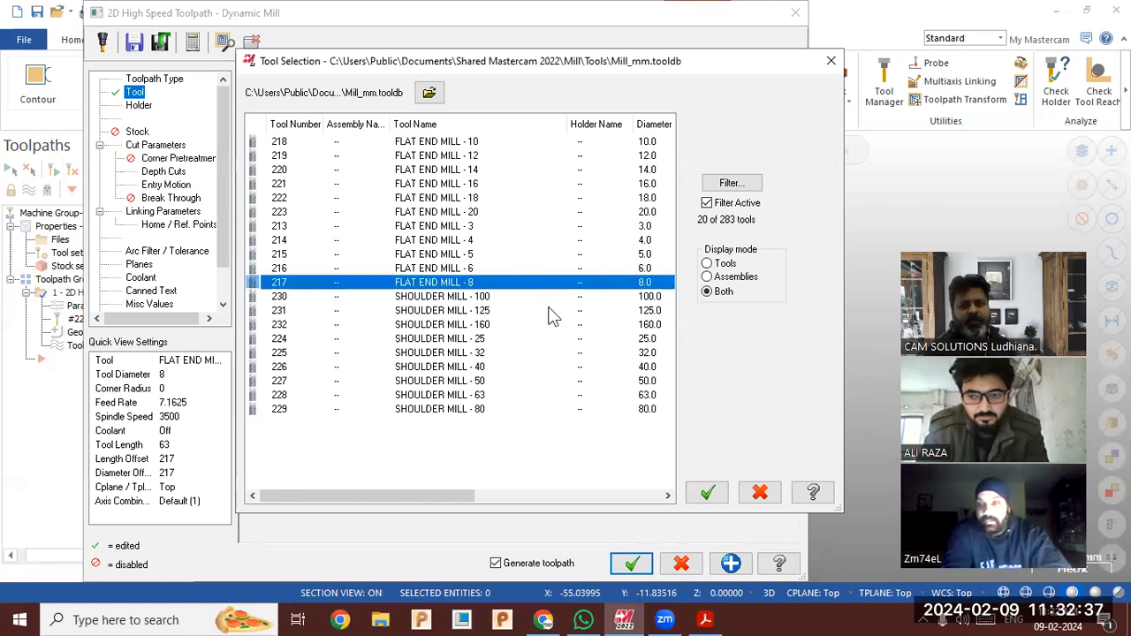
{"action": "left_click", "coordinate": [548, 145]}
{"action": "left_click", "coordinate": [707, 492]}
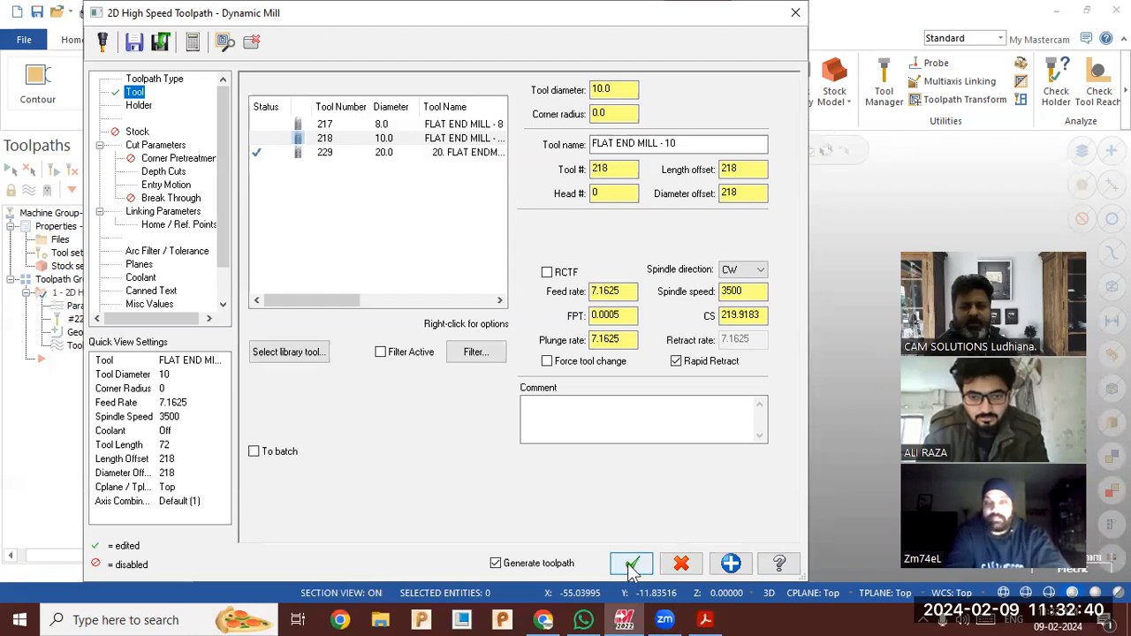
{"action": "left_click", "coordinate": [632, 568]}
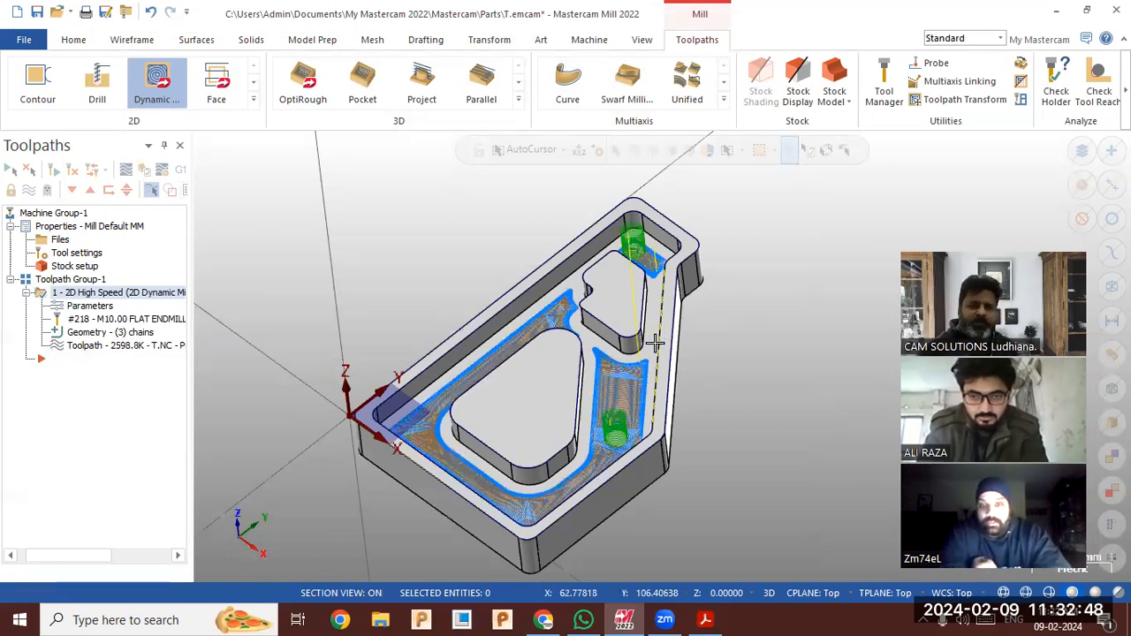
Verify the Dynamic Mill toolpath in the maximized simulator, playing it to the end, and inspect the machined pocket and toolpath.
{"action": "right_click", "coordinate": [727, 298]}
{"action": "key", "text": "Escape"}
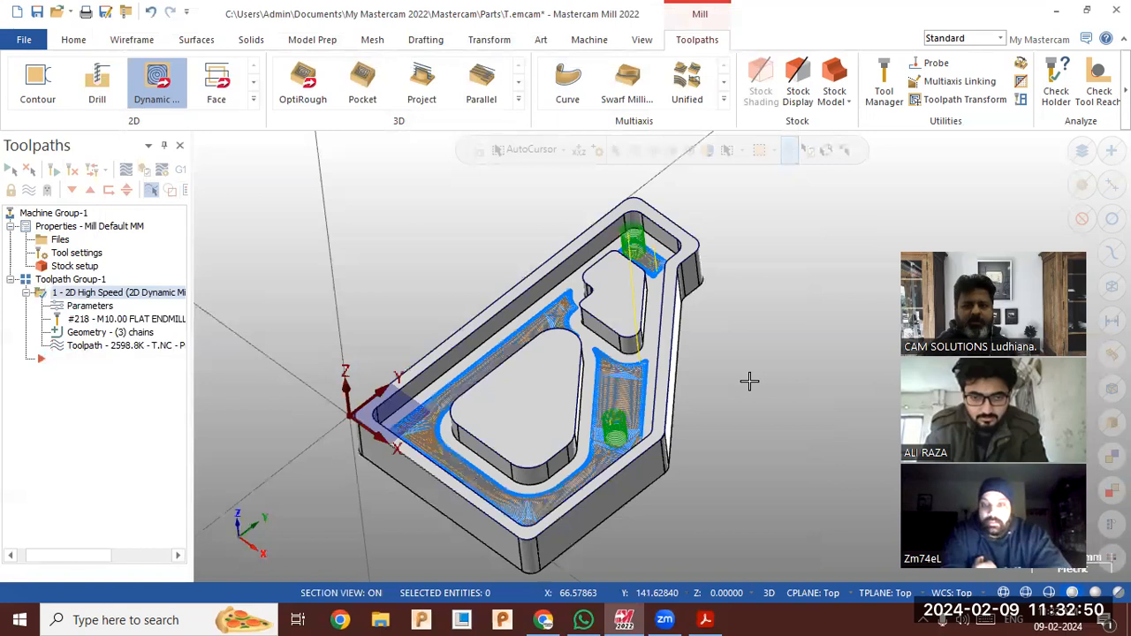
{"action": "key", "text": "alt+1"}
{"action": "right_click", "coordinate": [624, 315]}
{"action": "left_click", "coordinate": [672, 452]}
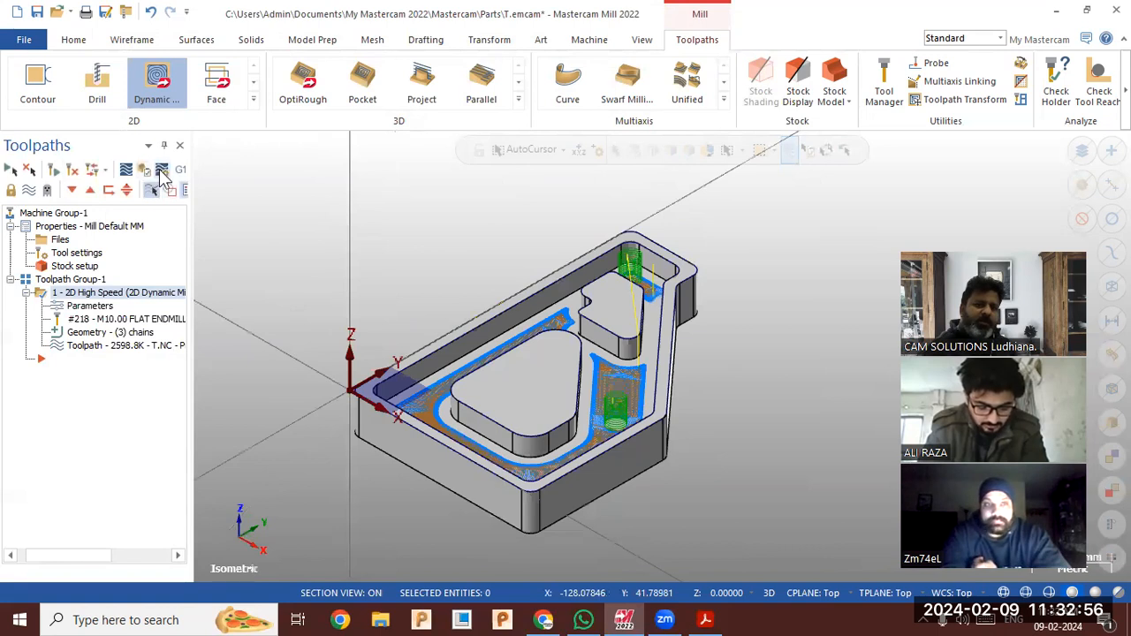
{"action": "left_click", "coordinate": [145, 173]}
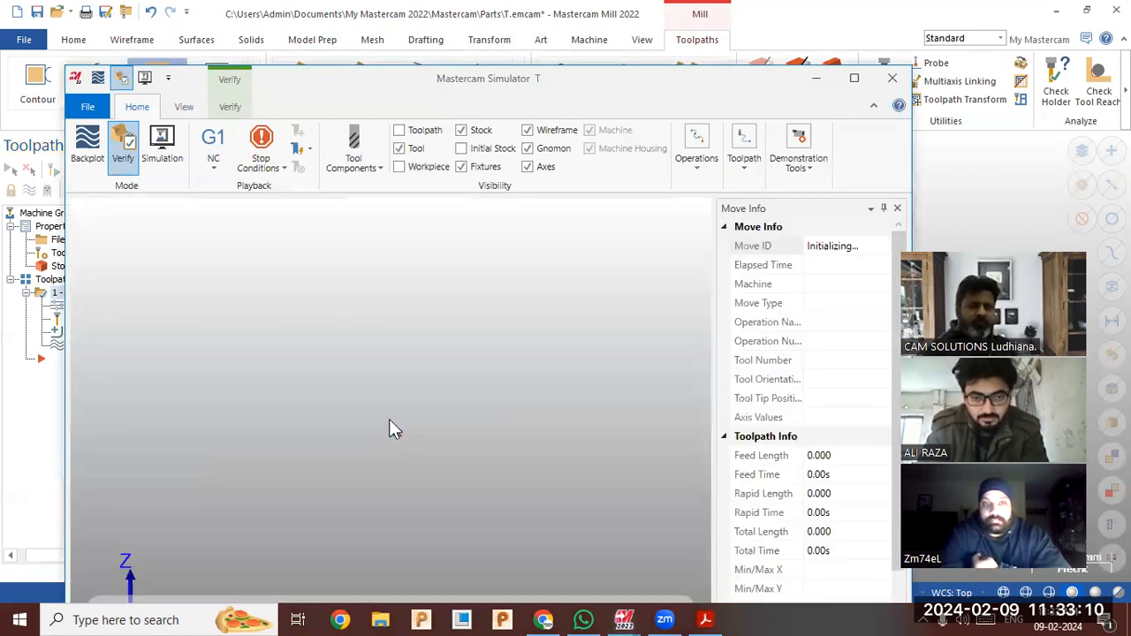
{"action": "left_click", "coordinate": [854, 82]}
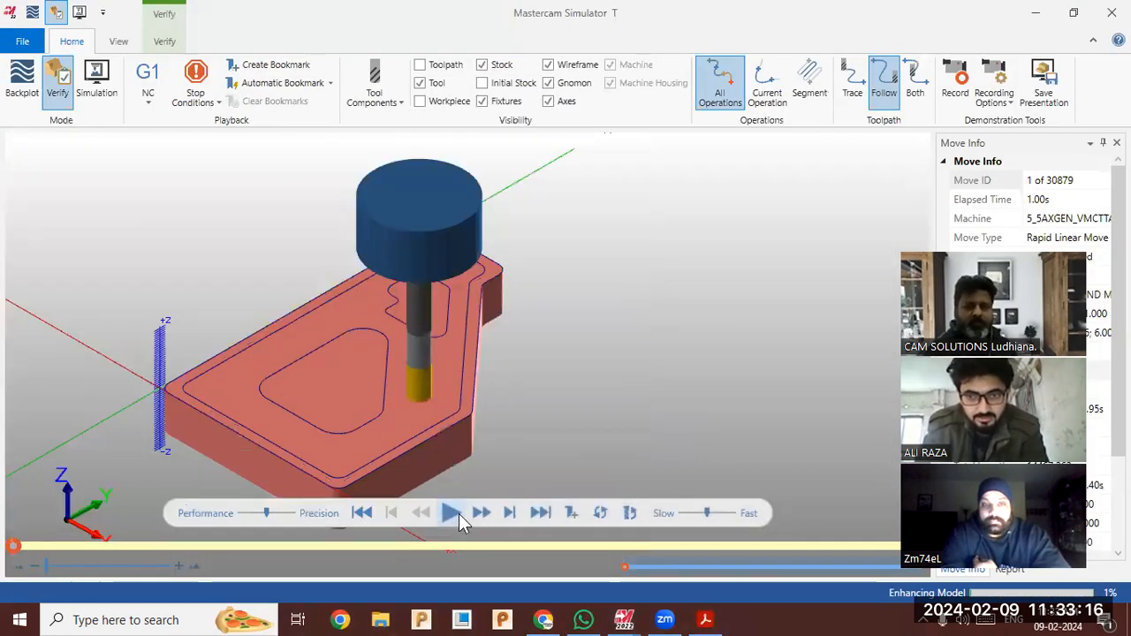
{"action": "left_click", "coordinate": [459, 514]}
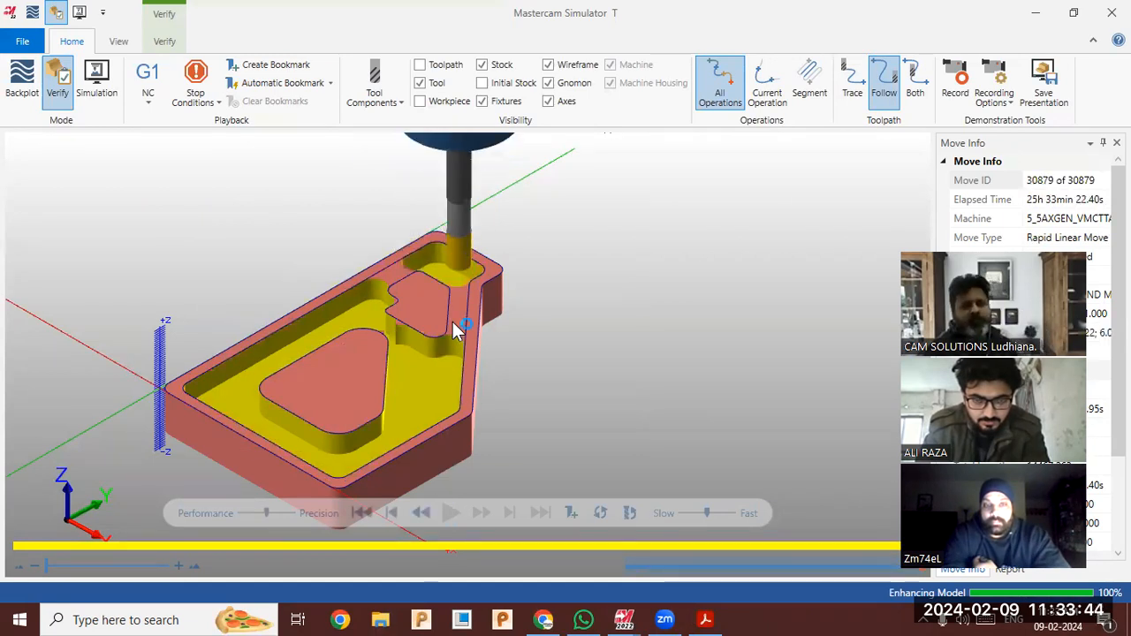
{"action": "mouse_move", "coordinate": [424, 319]}
{"action": "middle_mouse_down"}
{"action": "mouse_move", "coordinate": [433, 400]}
{"action": "mouse_move", "coordinate": [411, 320]}
{"action": "middle_mouse_up"}
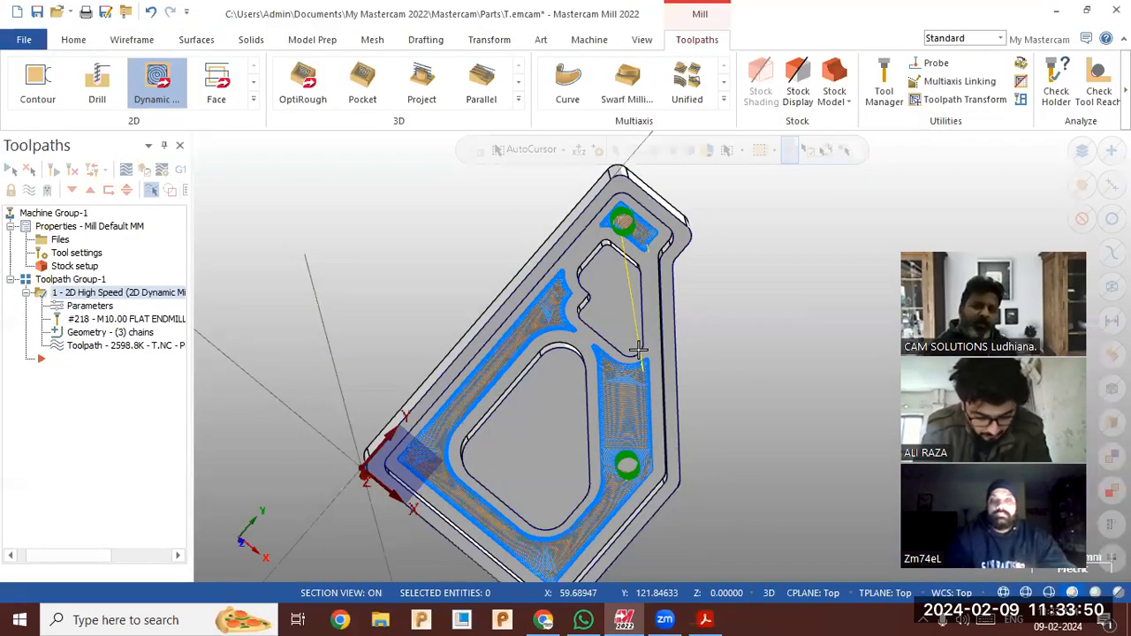
{"action": "middle_click_drag", "start_coordinate": [712, 363], "coordinate": [619, 284]}
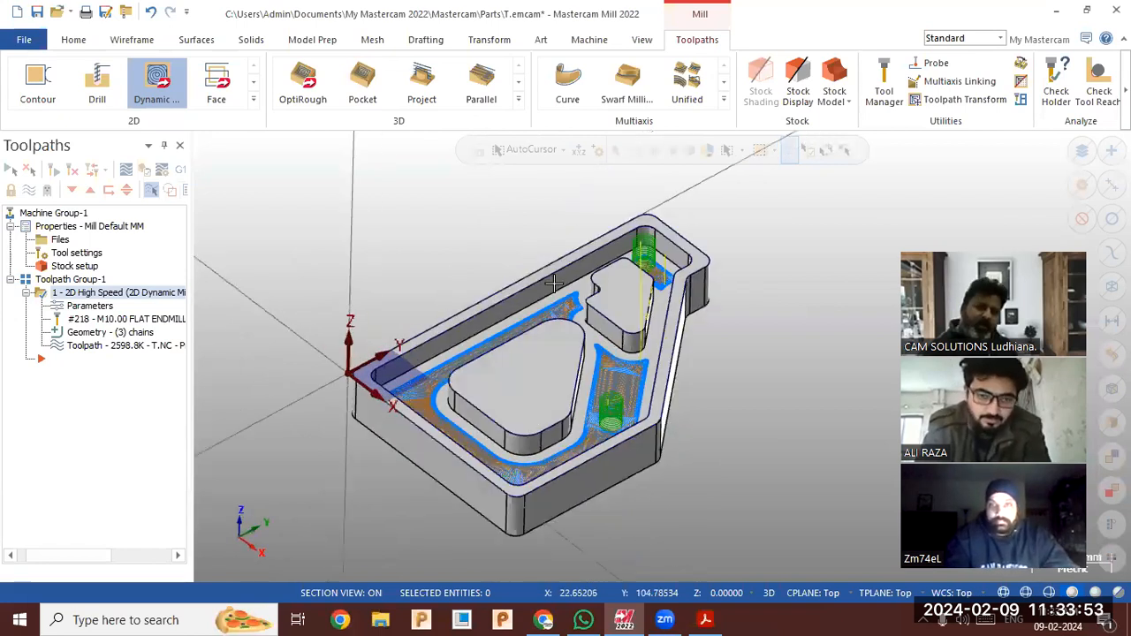
Start an Area Mill toolpath with the inner pocket outline as machining region and both island outlines as avoidance regions.
{"action": "left_click", "coordinate": [254, 99]}
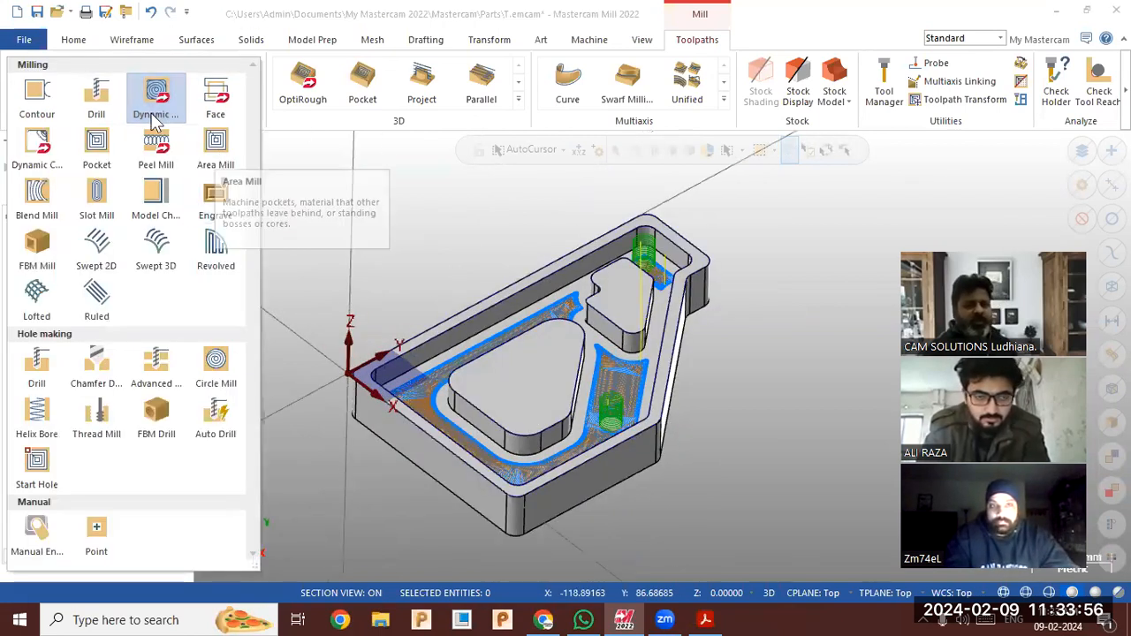
{"action": "left_click", "coordinate": [206, 148]}
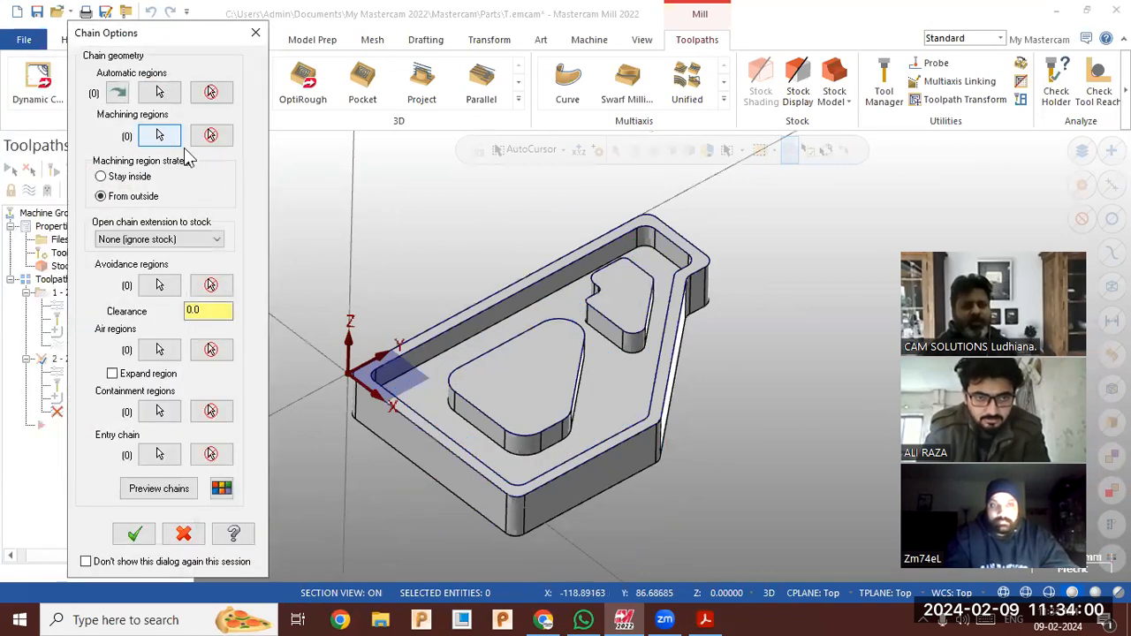
{"action": "left_click", "coordinate": [469, 322]}
{"action": "left_click", "coordinate": [126, 551]}
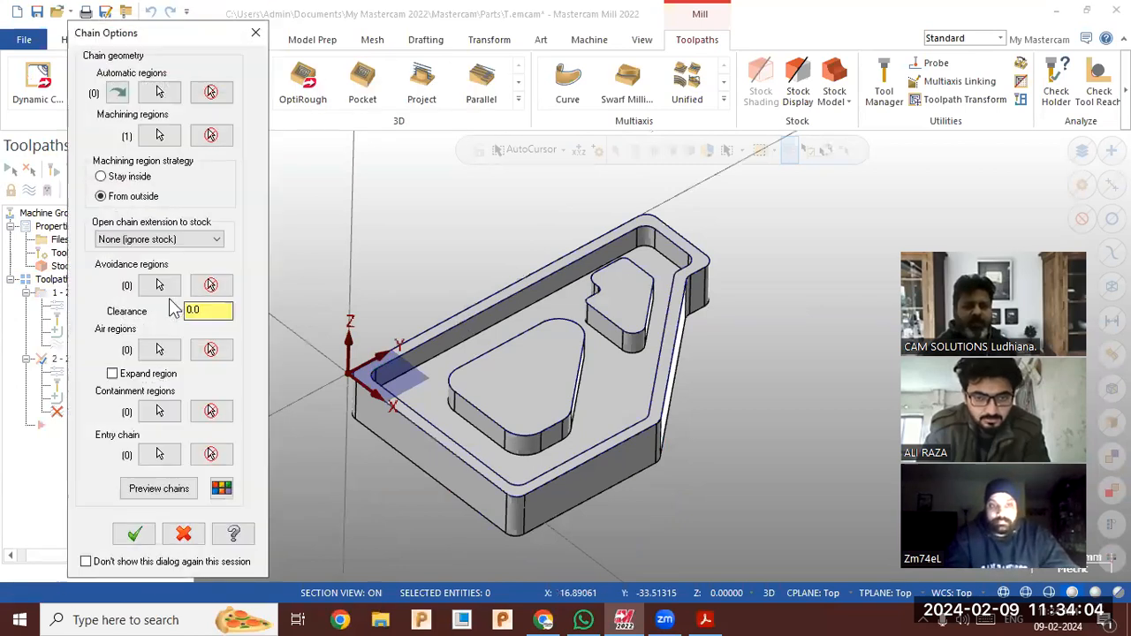
{"action": "left_click", "coordinate": [484, 352]}
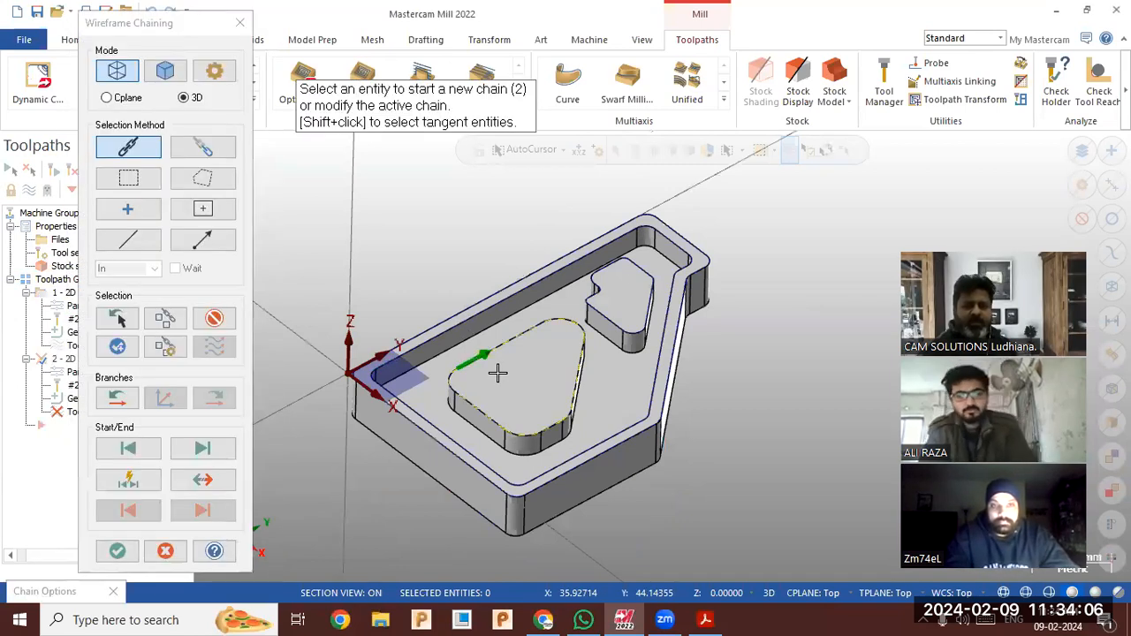
{"action": "left_click", "coordinate": [122, 551]}
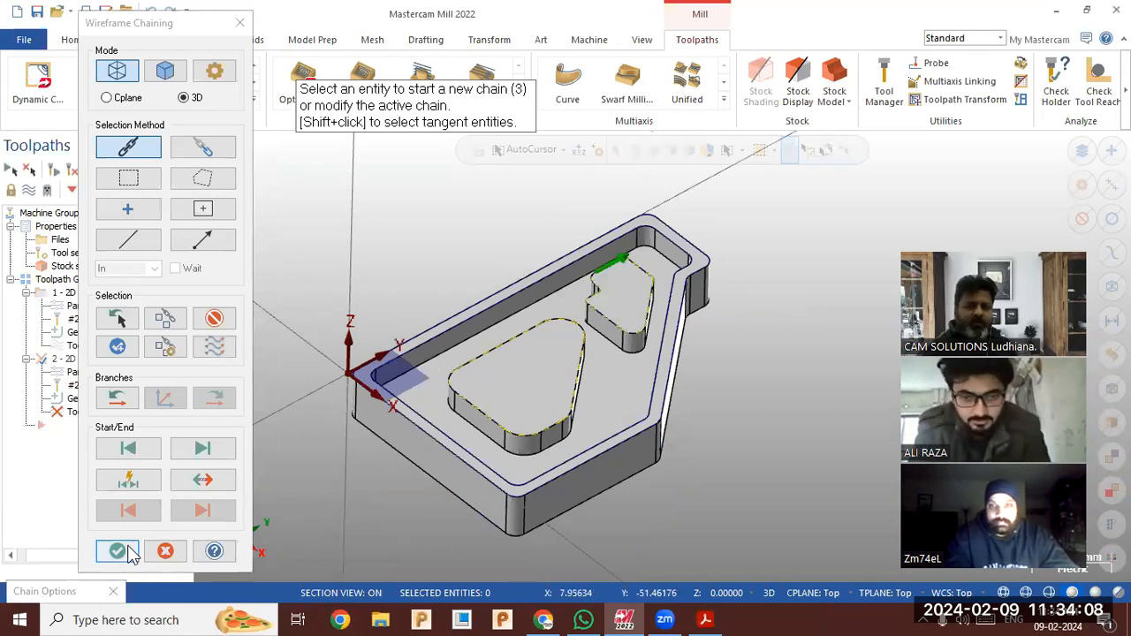
Set the machining region strategy to Stay inside, preview the chains and accept the chain geometry.
{"action": "left_click", "coordinate": [157, 493]}
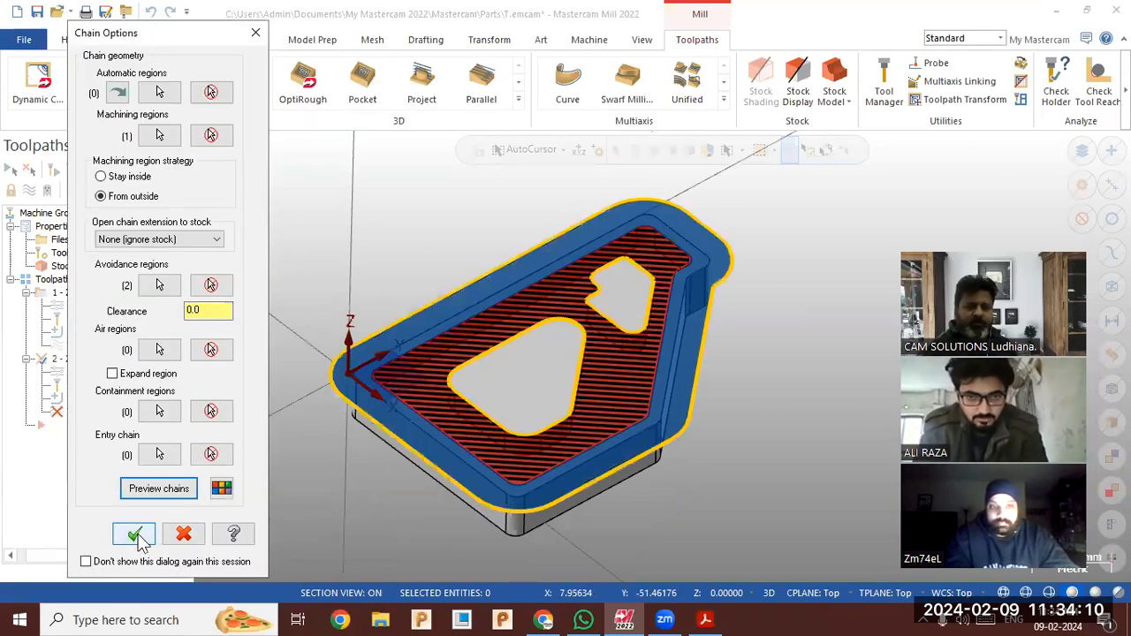
{"action": "left_click", "coordinate": [130, 177]}
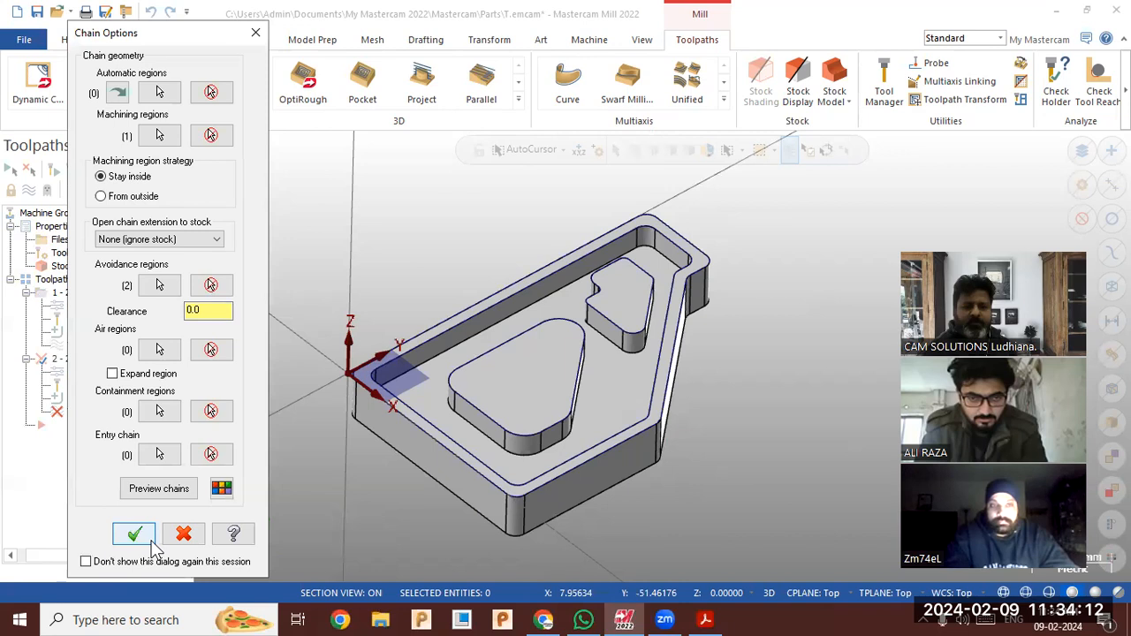
{"action": "left_click", "coordinate": [155, 500]}
{"action": "left_click", "coordinate": [137, 535]}
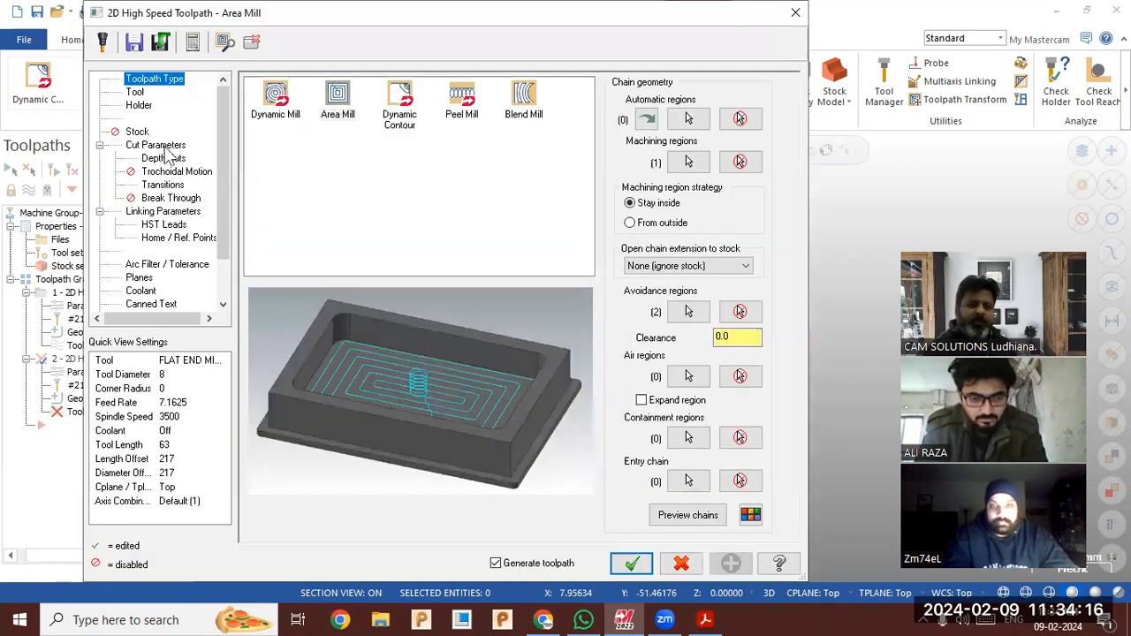
Set the maximum rough step of the Area Mill depth cuts to 0.5 mm.
{"action": "left_click", "coordinate": [156, 145]}
{"action": "left_click", "coordinate": [175, 159]}
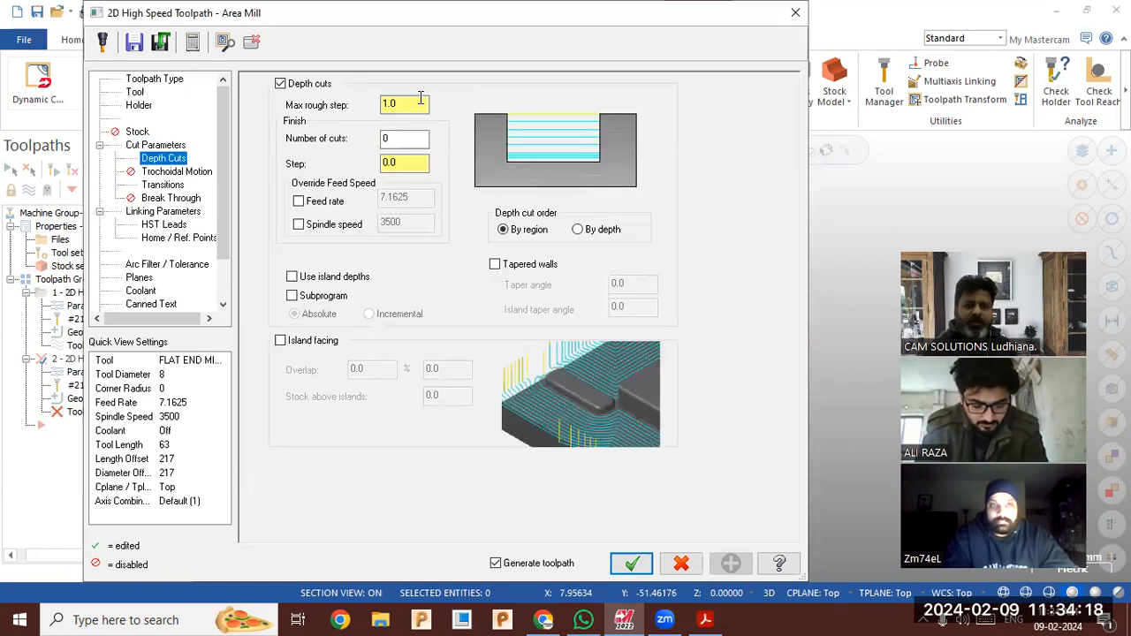
{"action": "left_click_drag", "start_coordinate": [402, 104], "coordinate": [148, 117]}
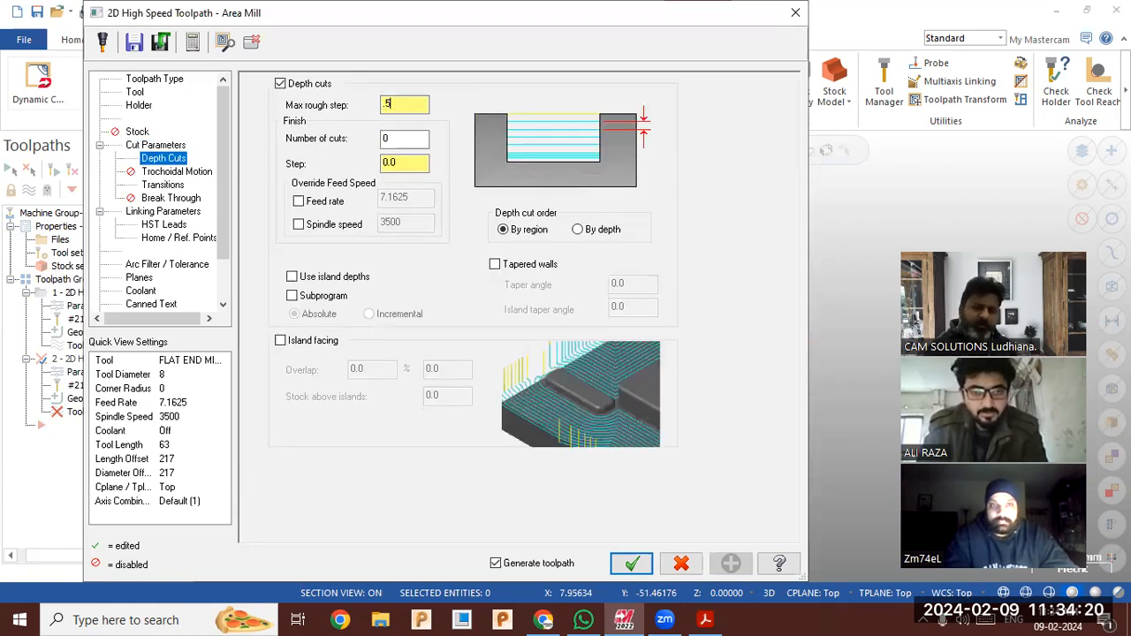
{"action": "key", "text": "Return"}
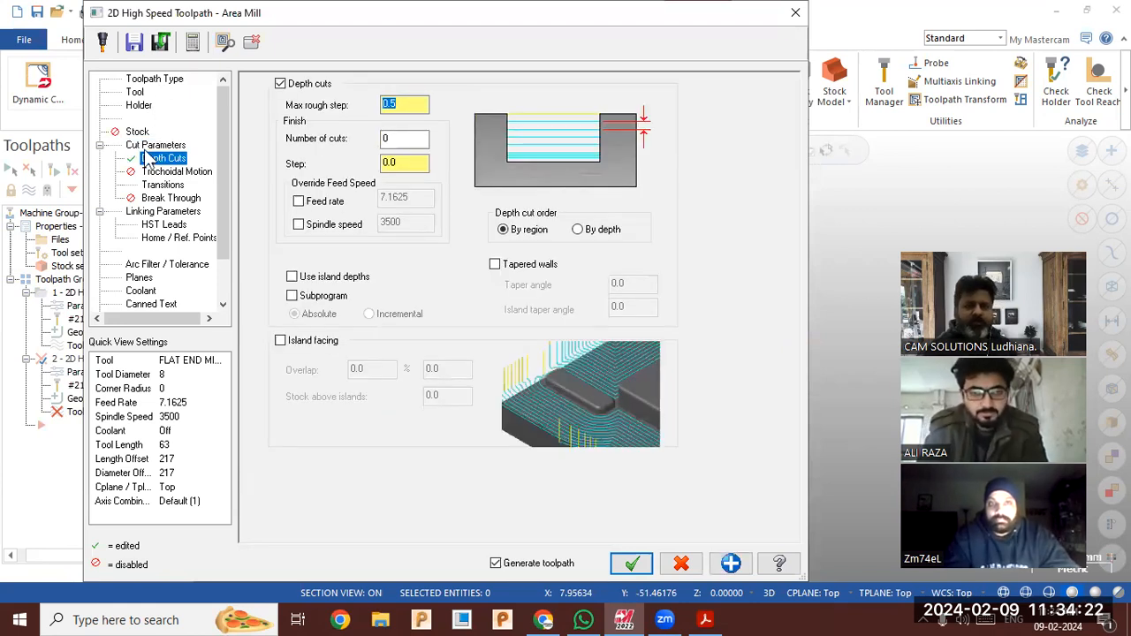
Set the Area Mill linking depth to absolute -10 from a point on the pocket floor beside the small island.
{"action": "left_click", "coordinate": [159, 214]}
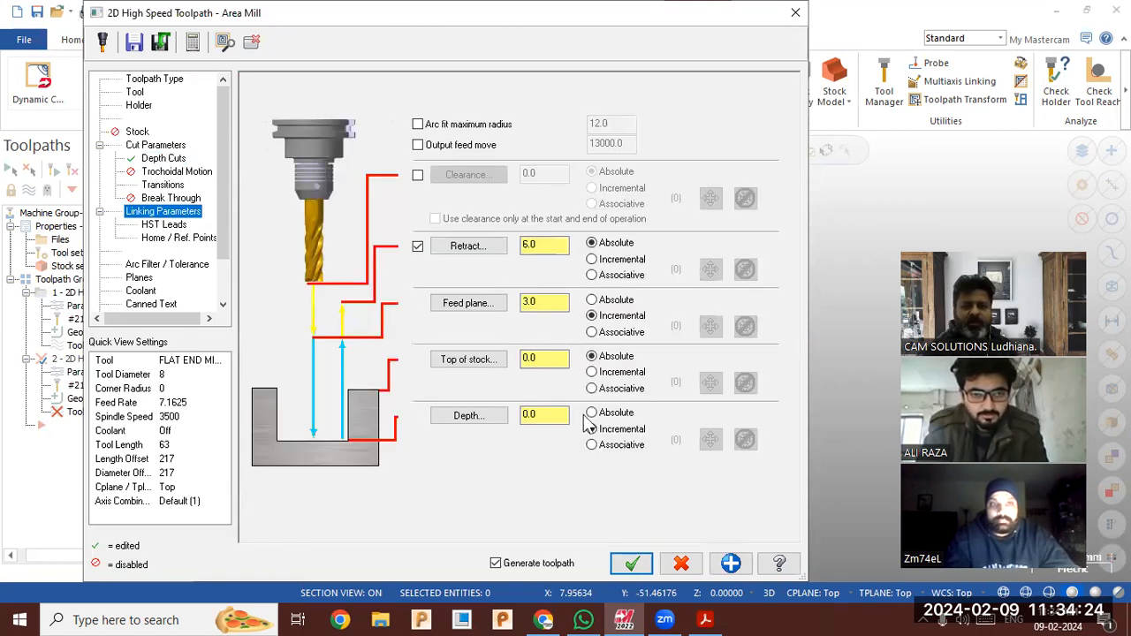
{"action": "left_click", "coordinate": [467, 415]}
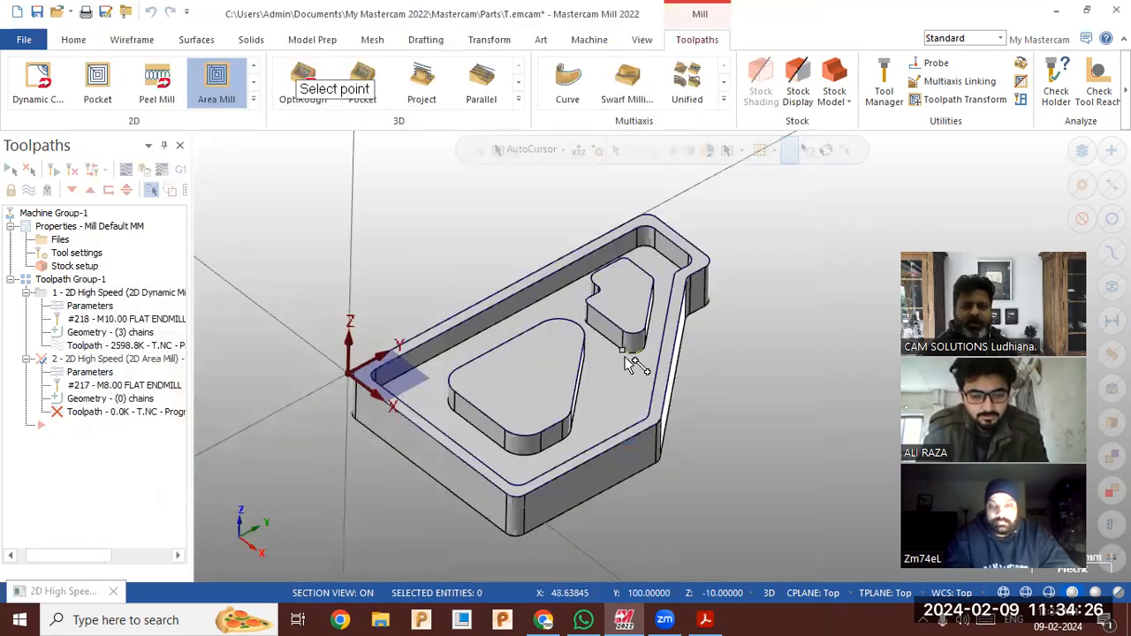
{"action": "left_click", "coordinate": [629, 359]}
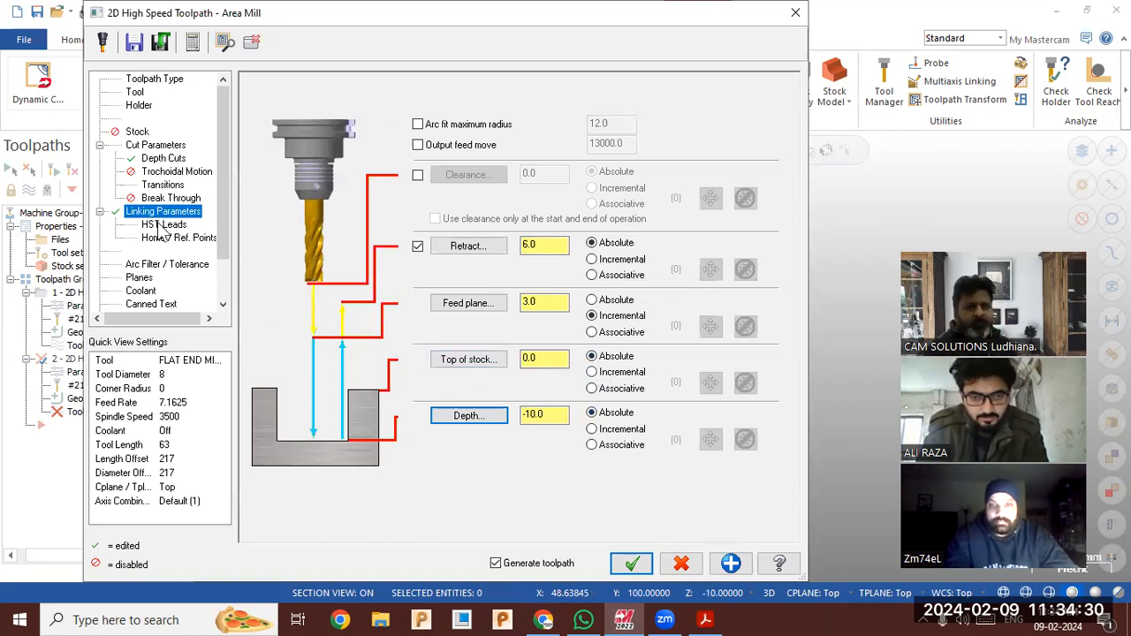
Enable rest material computed from one other operation, the Dynamic Mill toolpath, and open the Area Mill tool settings.
{"action": "left_click", "coordinate": [135, 133]}
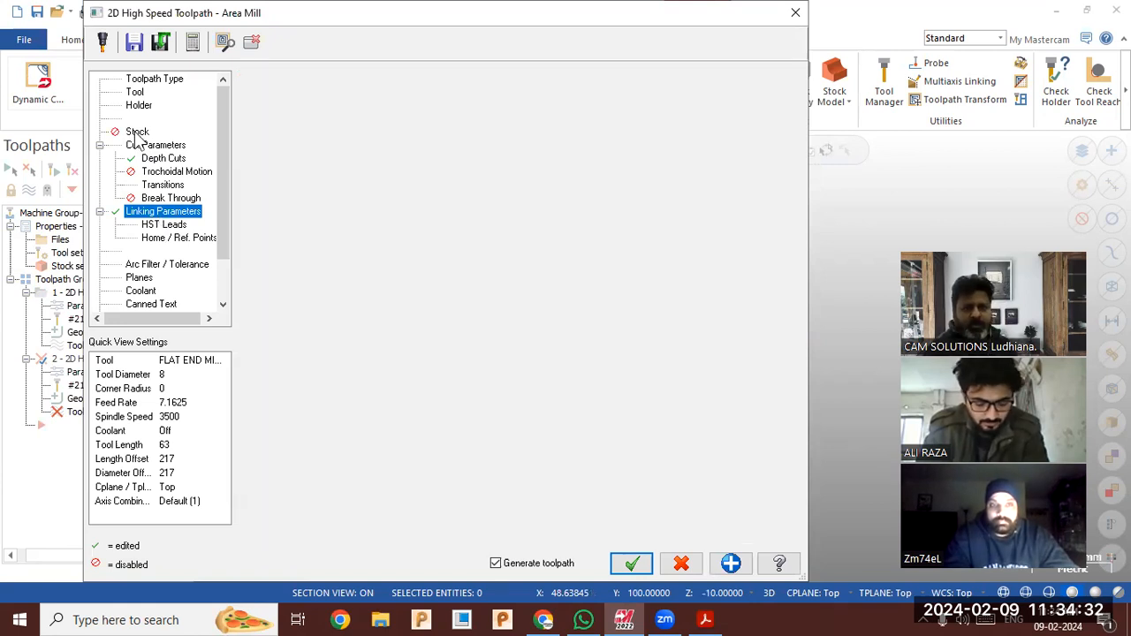
{"action": "left_click", "coordinate": [261, 88]}
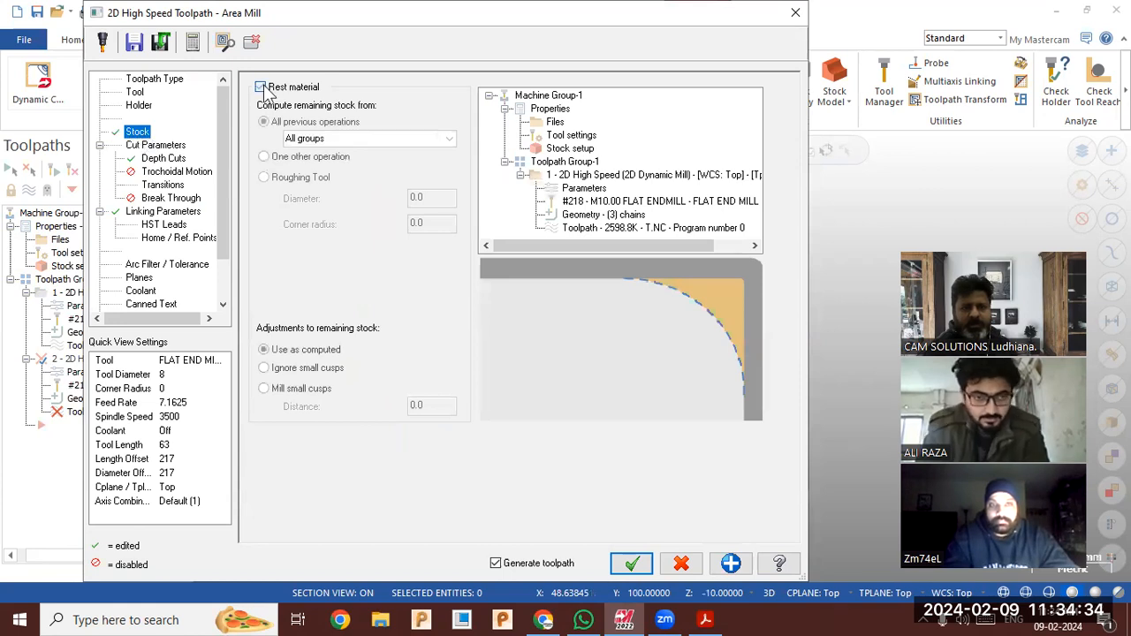
{"action": "left_click", "coordinate": [289, 157]}
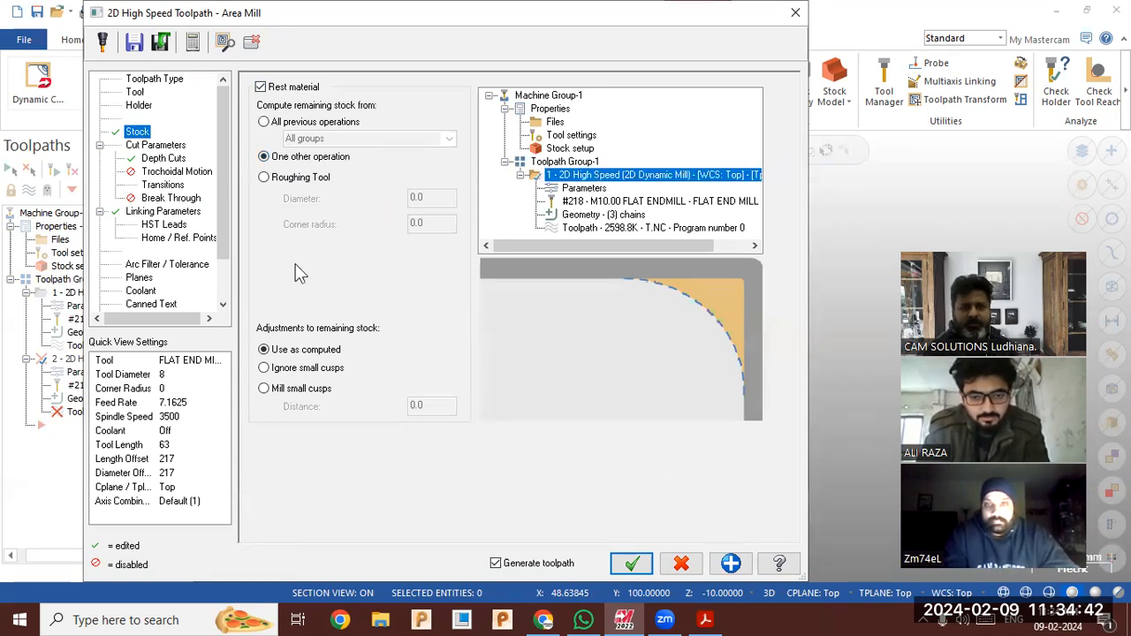
{"action": "left_click", "coordinate": [142, 93]}
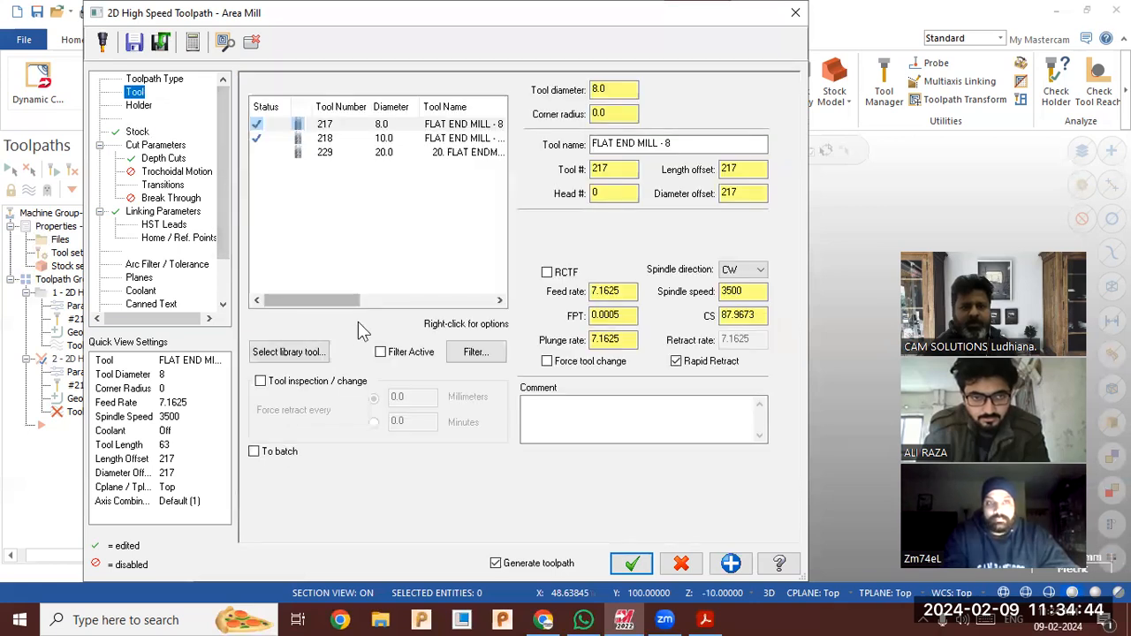
Assign FLAT END MILL - 5 from the tool library to the Area Mill operation and regenerate its toolpath.
{"action": "left_click", "coordinate": [319, 350]}
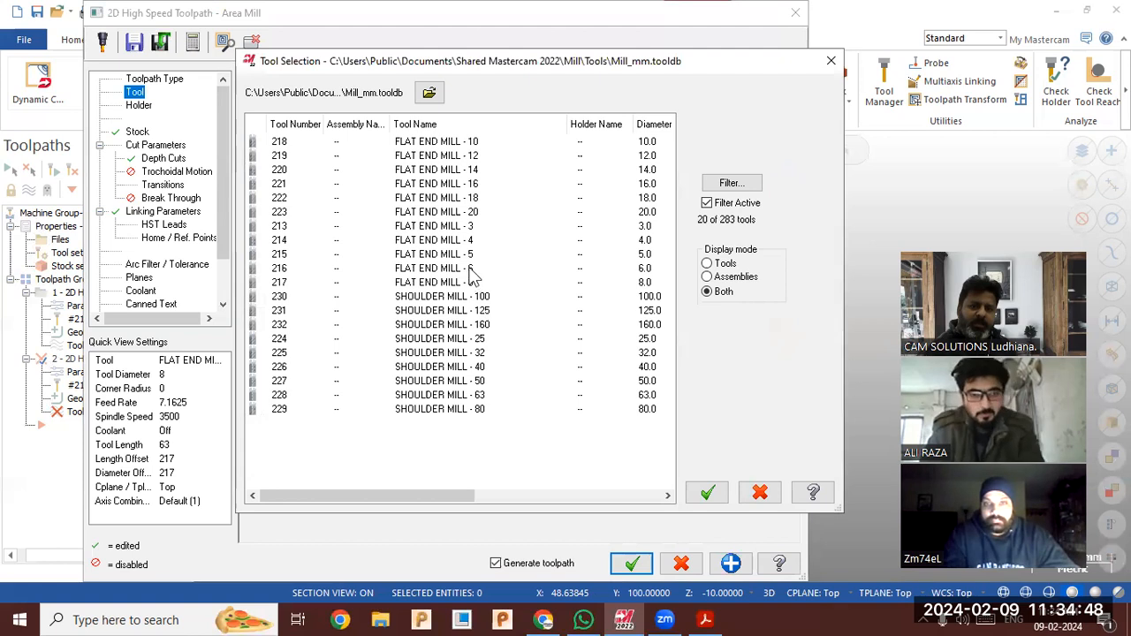
{"action": "left_click", "coordinate": [468, 270]}
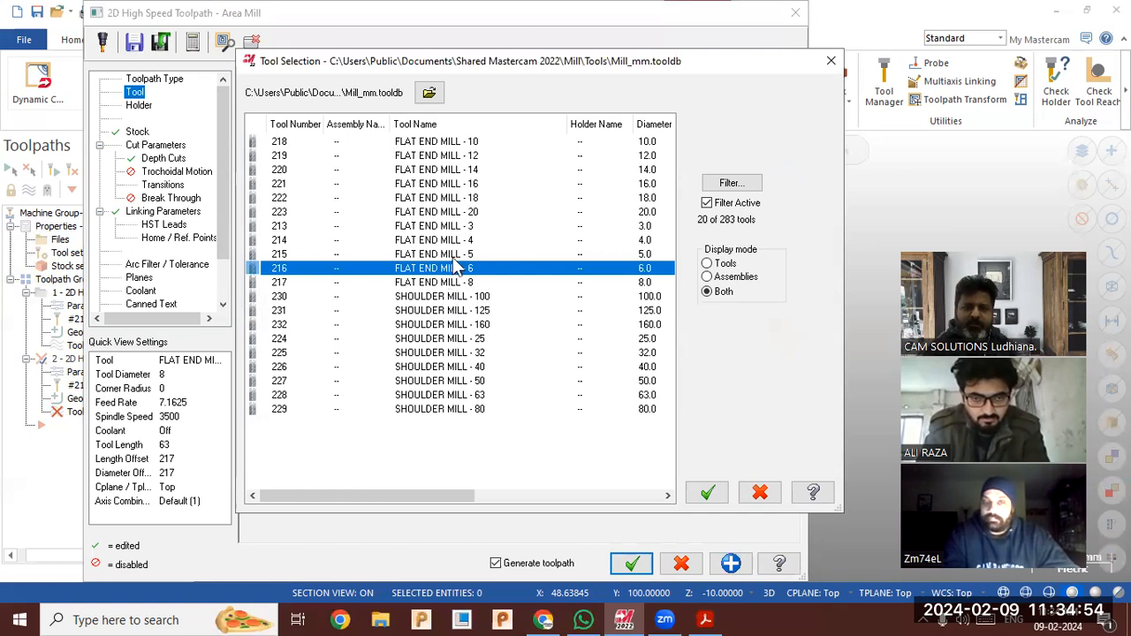
{"action": "left_click", "coordinate": [453, 257]}
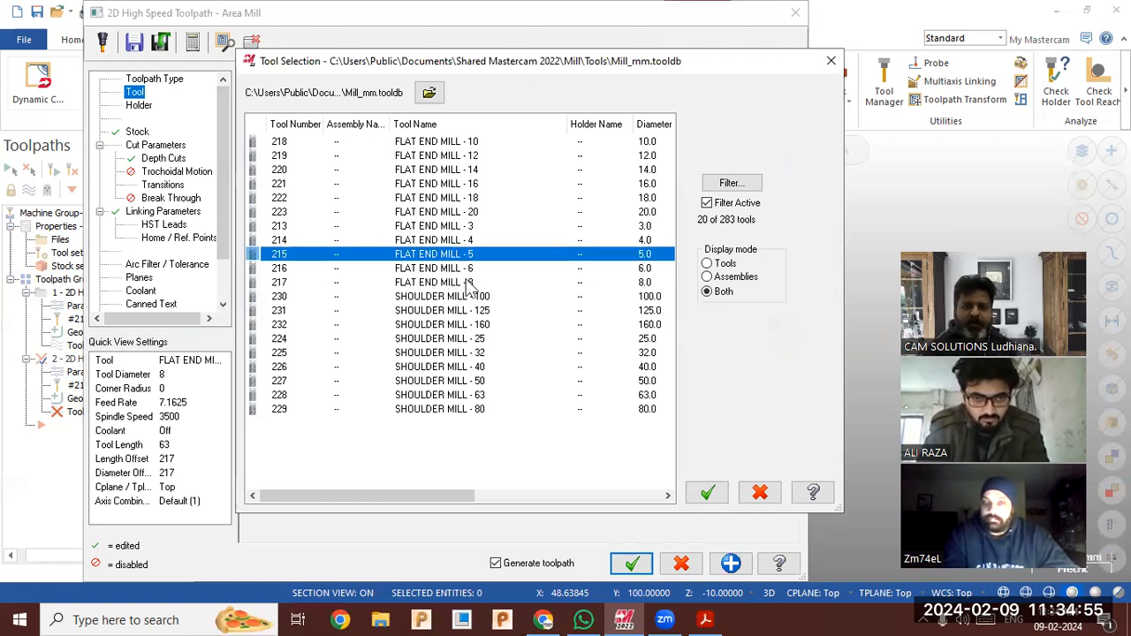
{"action": "left_click", "coordinate": [706, 493]}
{"action": "left_click", "coordinate": [631, 563]}
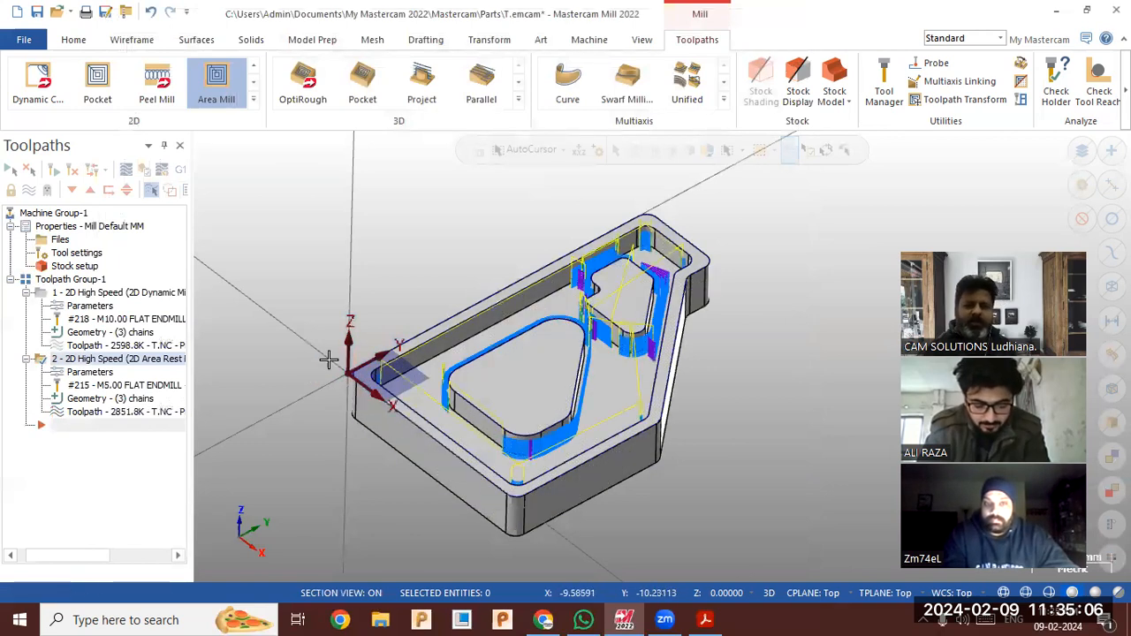
Select all operations in Toolpath Group-1 and open them in the Verify simulator.
{"action": "mouse_move", "coordinate": [408, 289]}
{"action": "middle_mouse_down"}
{"action": "mouse_move", "coordinate": [407, 346]}
{"action": "mouse_move", "coordinate": [407, 311]}
{"action": "middle_mouse_up"}
{"action": "middle_click_drag", "start_coordinate": [426, 302], "coordinate": [185, 294]}
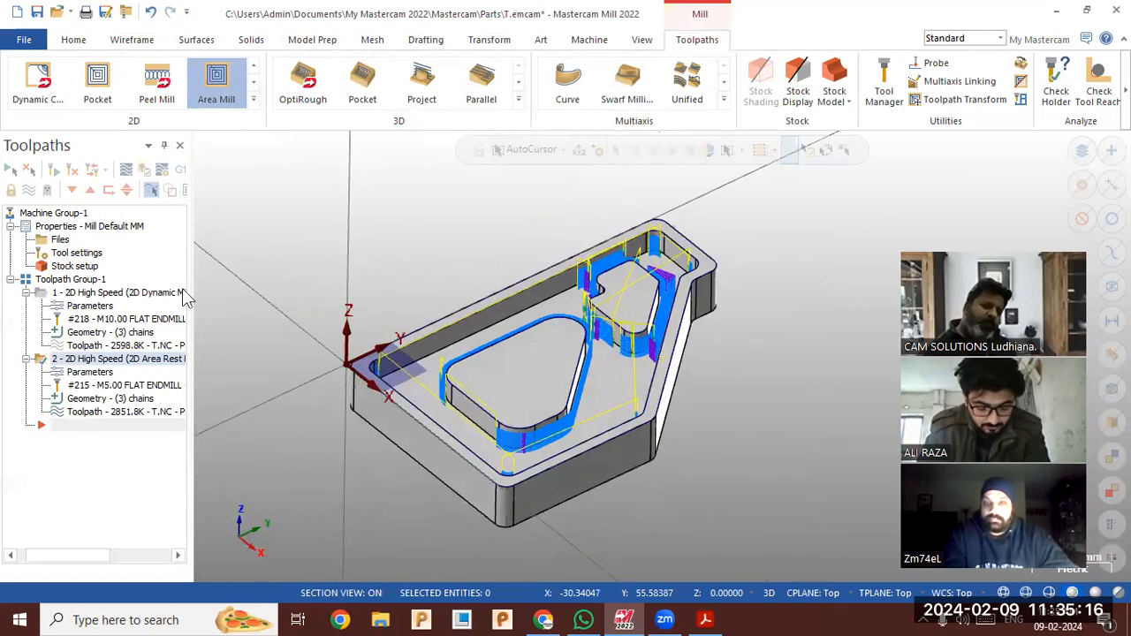
{"action": "left_click", "coordinate": [71, 280]}
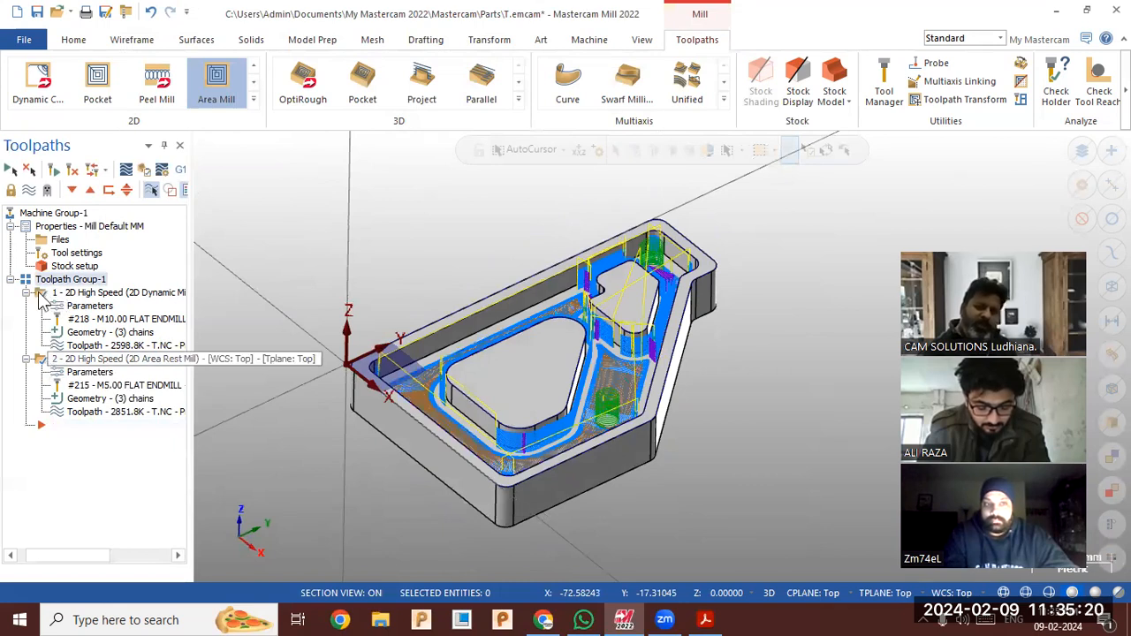
{"action": "left_click", "coordinate": [144, 170]}
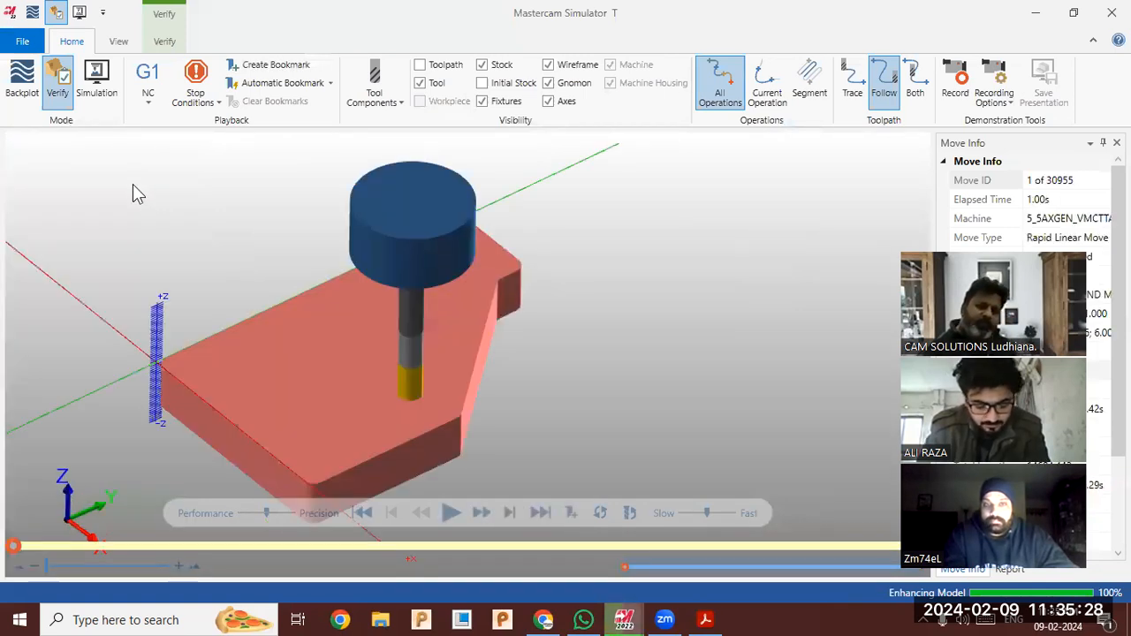
Turn on Color Loop for the verification and play the material removal simulation of both operations.
{"action": "left_click", "coordinate": [97, 105]}
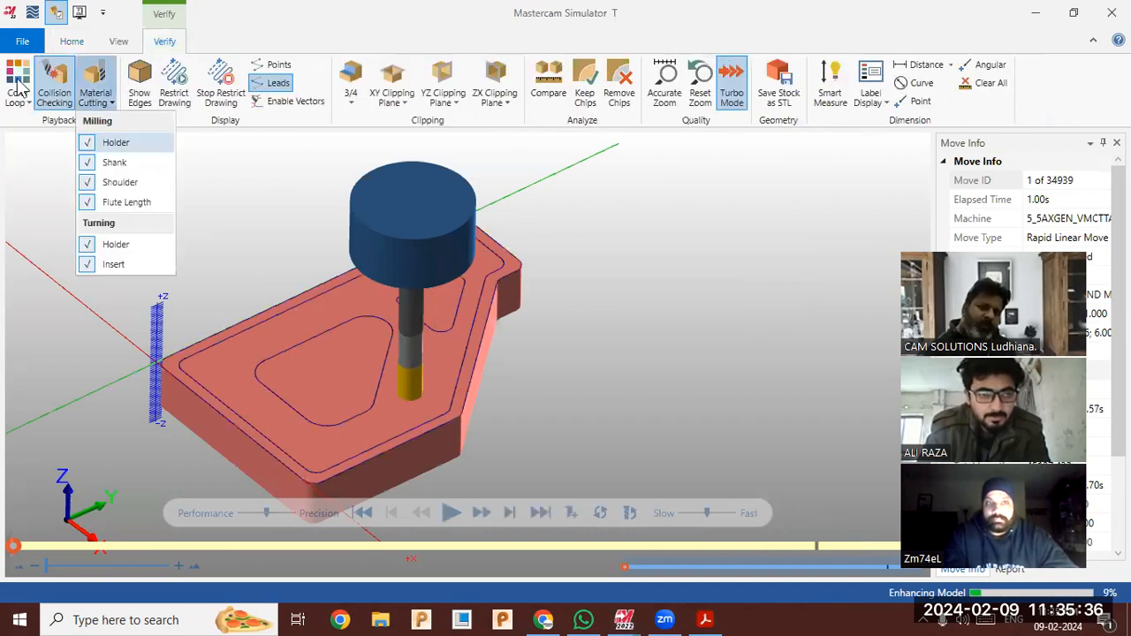
{"action": "left_click", "coordinate": [19, 88]}
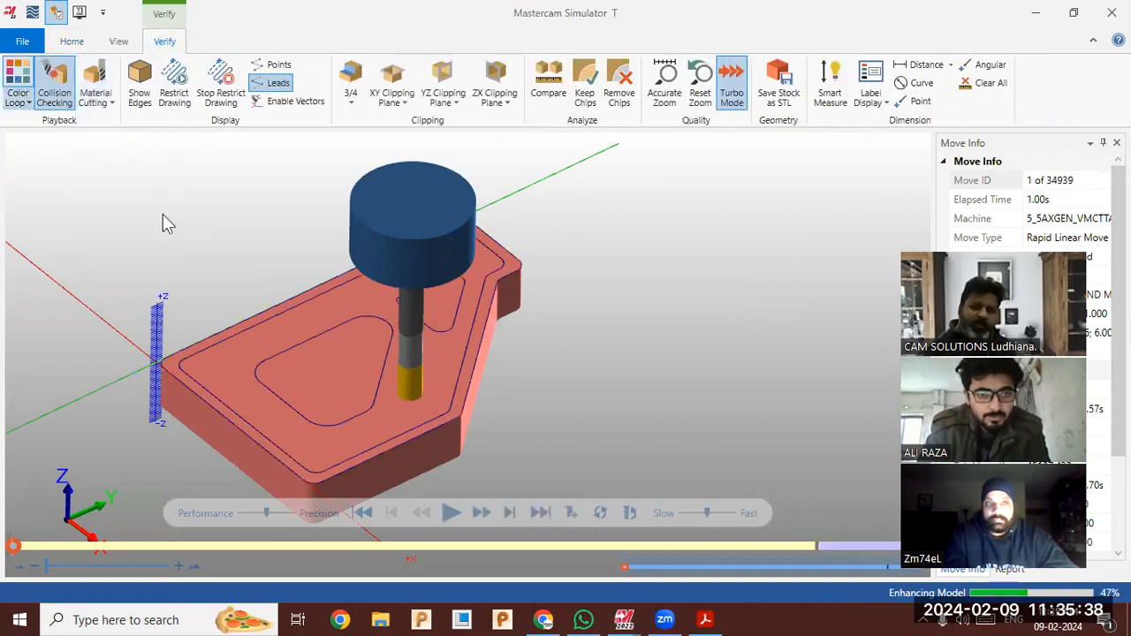
{"action": "left_click_drag", "start_coordinate": [409, 324], "coordinate": [490, 364]}
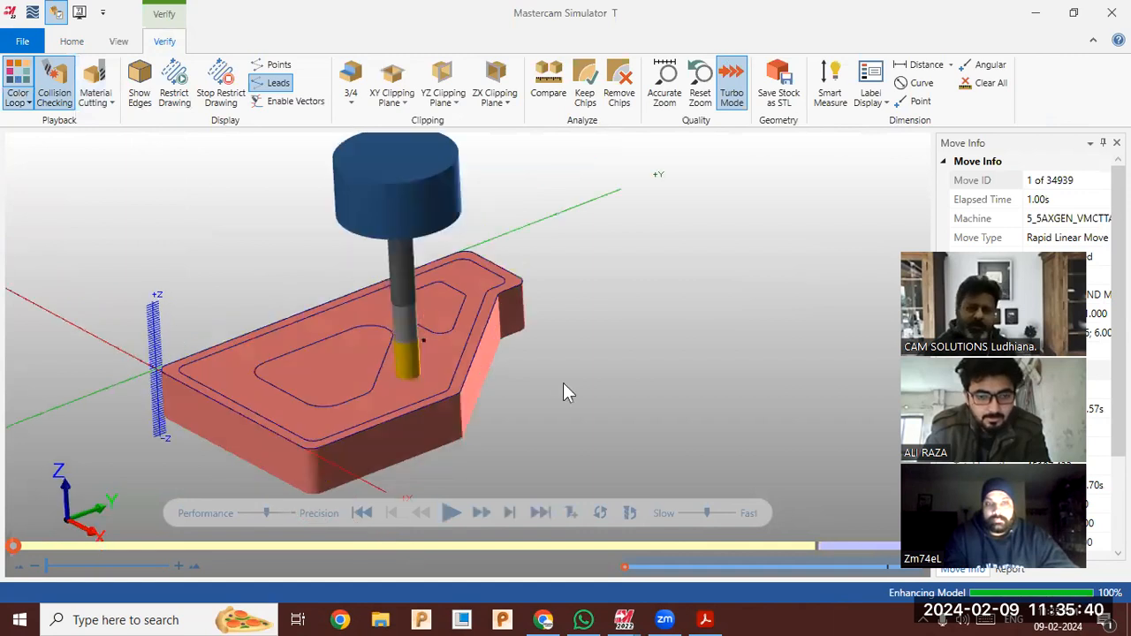
{"action": "left_click_drag", "start_coordinate": [564, 384], "coordinate": [738, 468]}
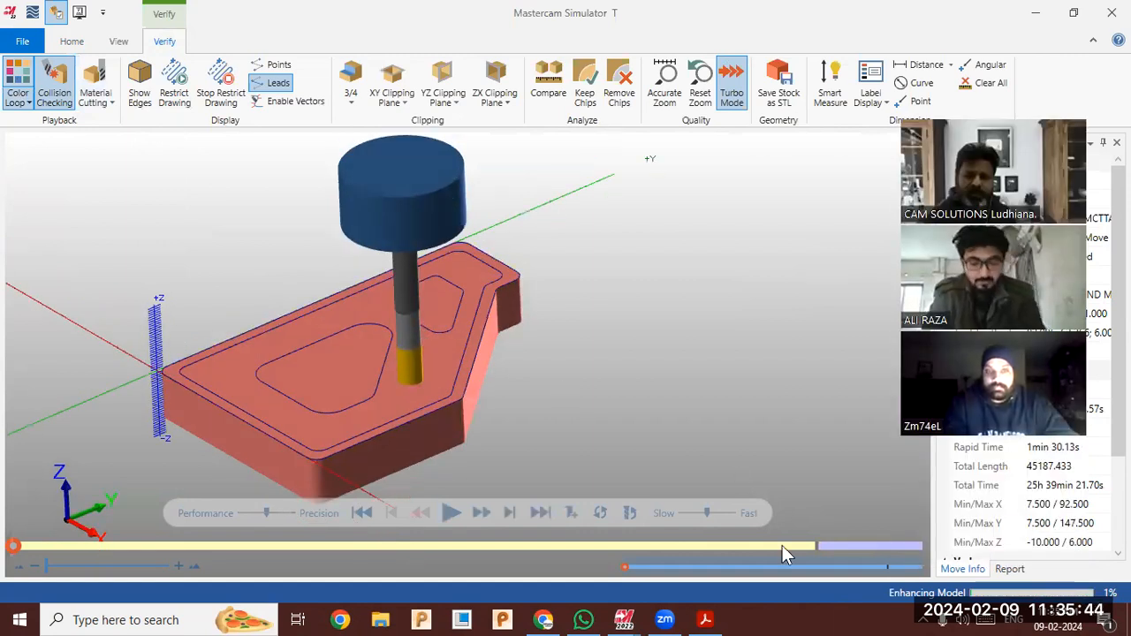
{"action": "scroll", "coordinate": [618, 368], "scroll_direction": "down", "scroll_amount": 2}
{"action": "scroll", "coordinate": [604, 368], "scroll_direction": "up", "scroll_amount": 1}
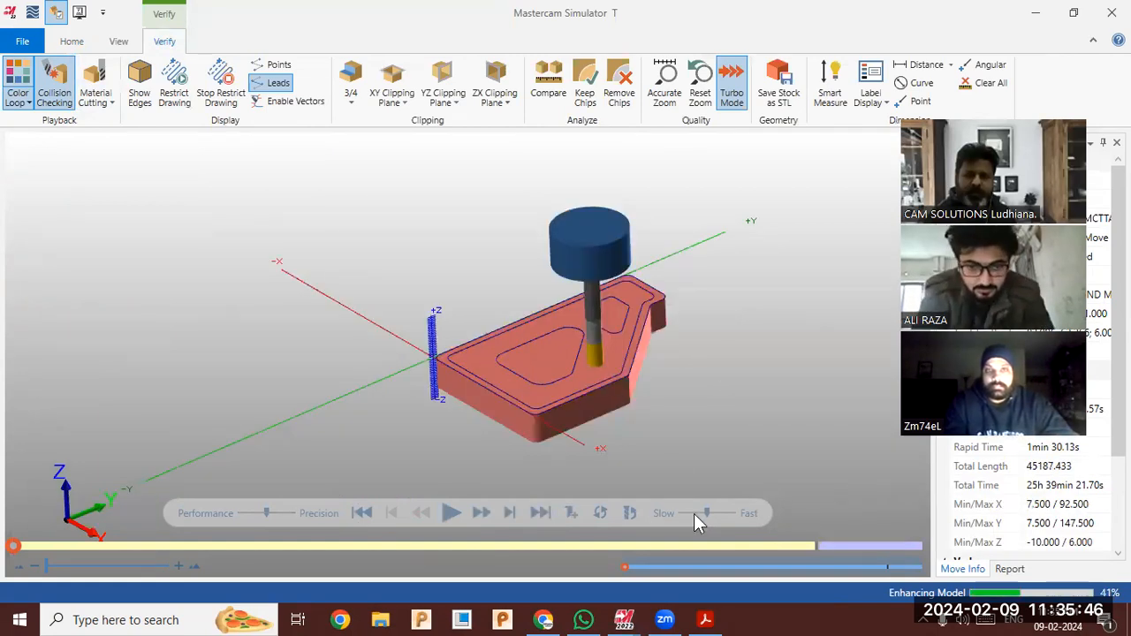
{"action": "left_click", "coordinate": [450, 513]}
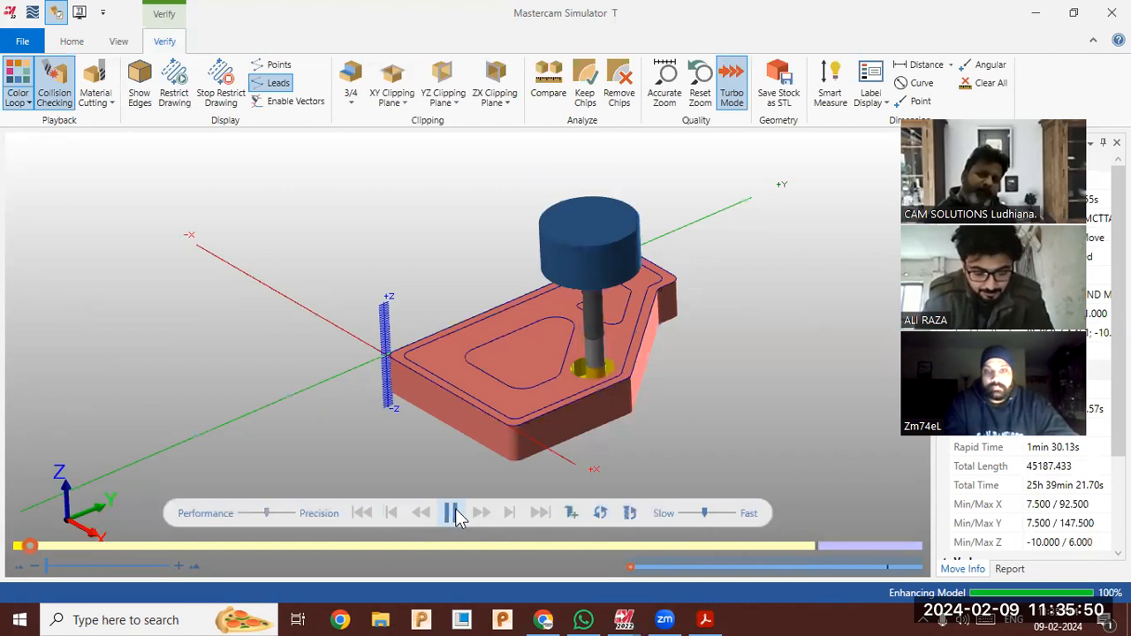
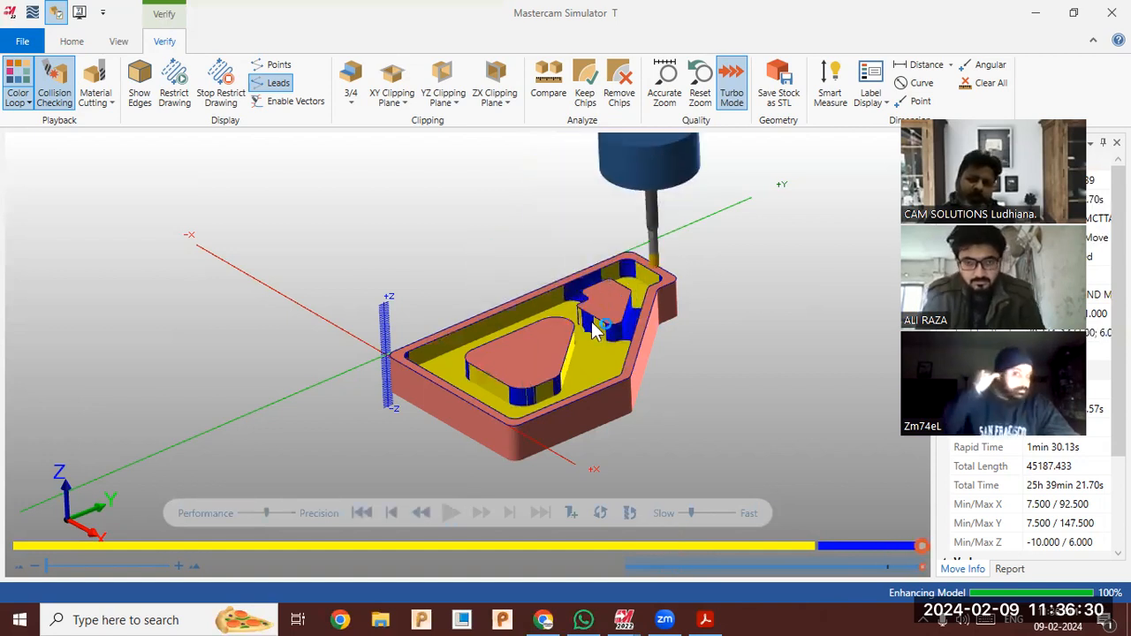
Examine the simulated pocket floor, walls and corners around the small island for material cut by each tool.
{"action": "scroll", "coordinate": [594, 329], "scroll_direction": "up", "scroll_amount": 2}
{"action": "scroll", "coordinate": [625, 308], "scroll_direction": "up", "scroll_amount": 5}
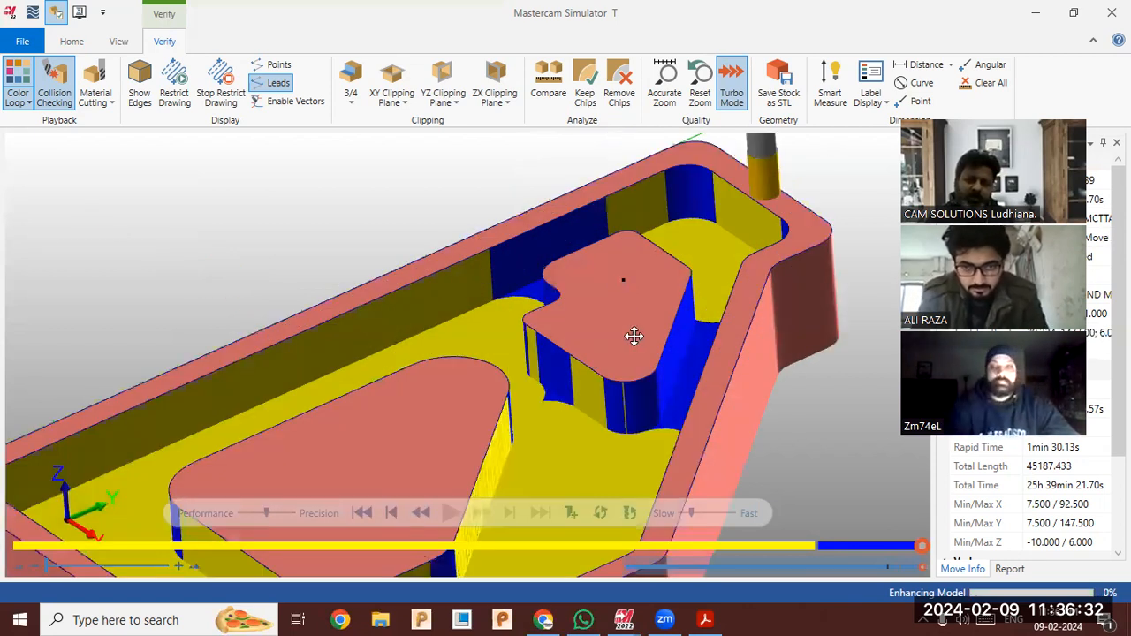
{"action": "scroll", "coordinate": [654, 348], "scroll_direction": "up", "scroll_amount": 2}
{"action": "scroll", "coordinate": [619, 304], "scroll_direction": "down", "scroll_amount": 2}
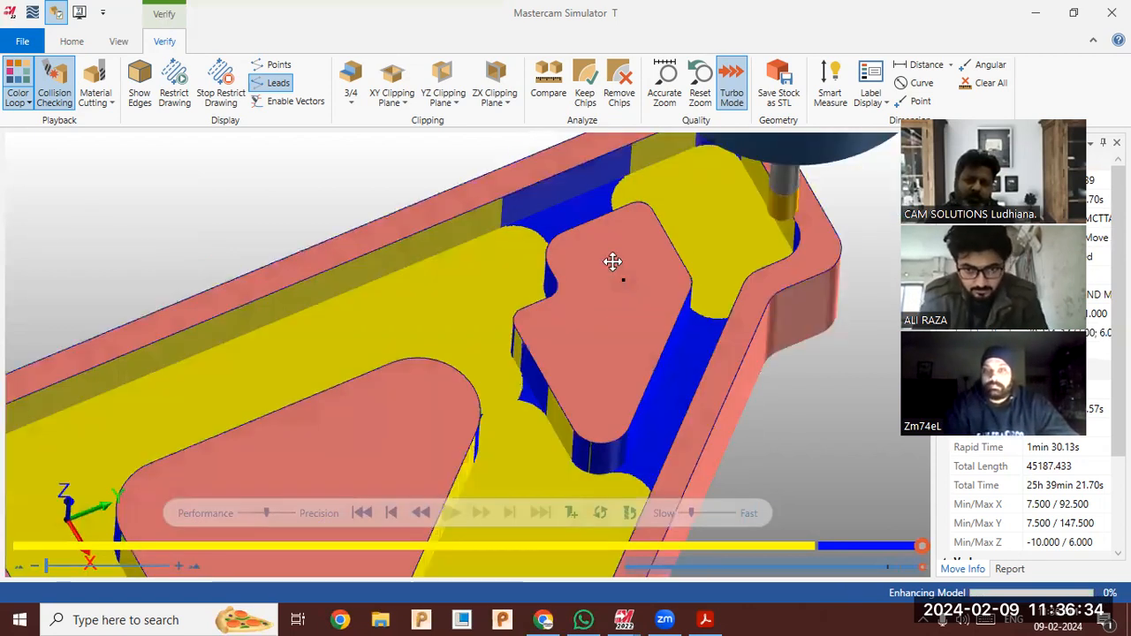
{"action": "scroll", "coordinate": [613, 262], "scroll_direction": "down", "scroll_amount": 3}
{"action": "scroll", "coordinate": [594, 303], "scroll_direction": "up", "scroll_amount": 2}
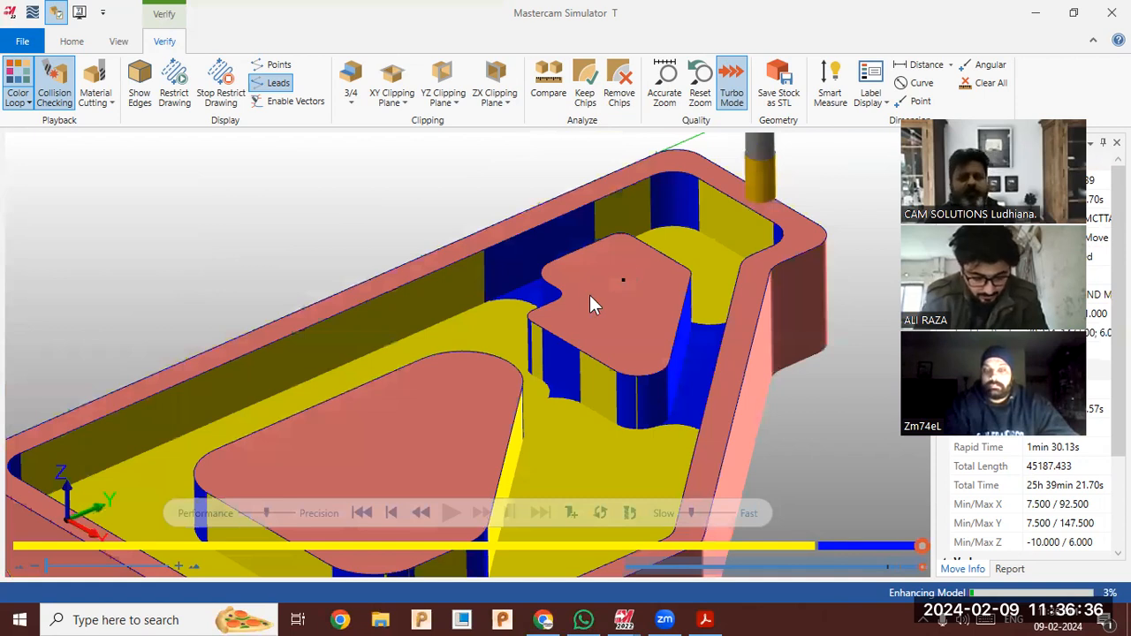
{"action": "scroll", "coordinate": [592, 301], "scroll_direction": "down", "scroll_amount": 3}
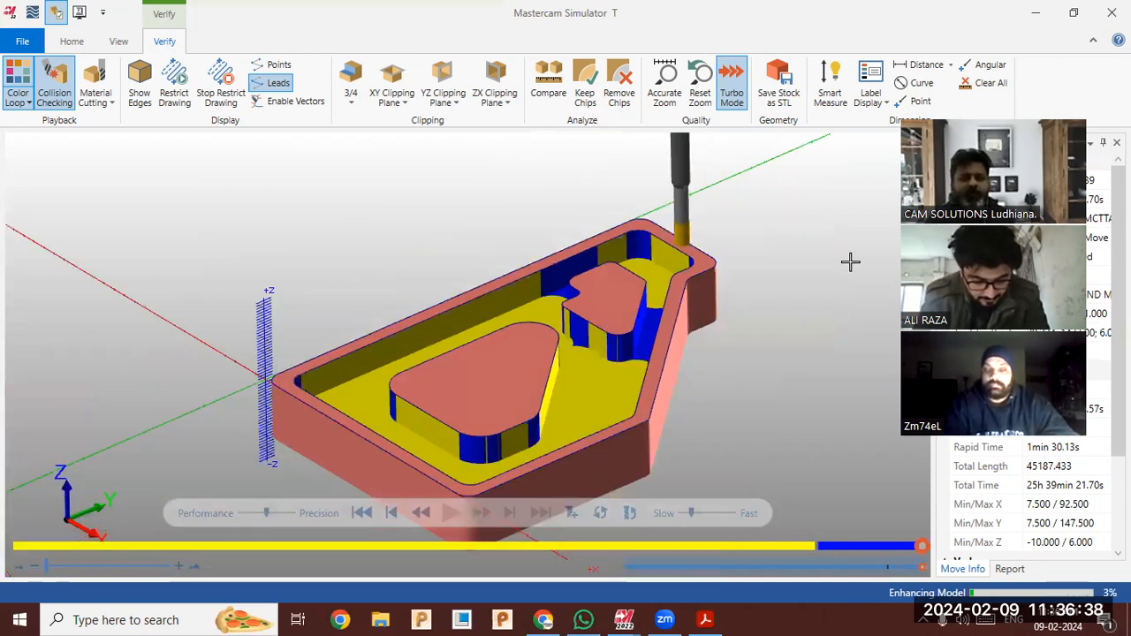
Back in the Mastercam part window, define a stock model from the Stock Setup shape with the 2D Dynamic Mill operation as source.
{"action": "key", "text": "alt+Tab"}
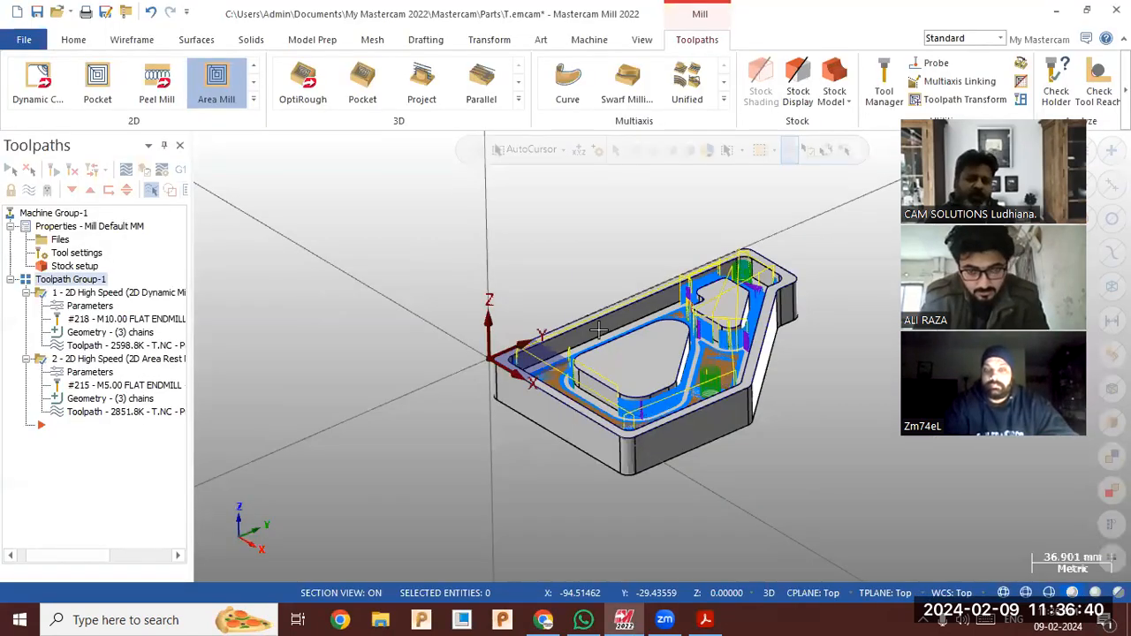
{"action": "scroll", "coordinate": [599, 330], "scroll_direction": "down", "scroll_amount": 1}
{"action": "scroll", "coordinate": [775, 282], "scroll_direction": "up", "scroll_amount": 2}
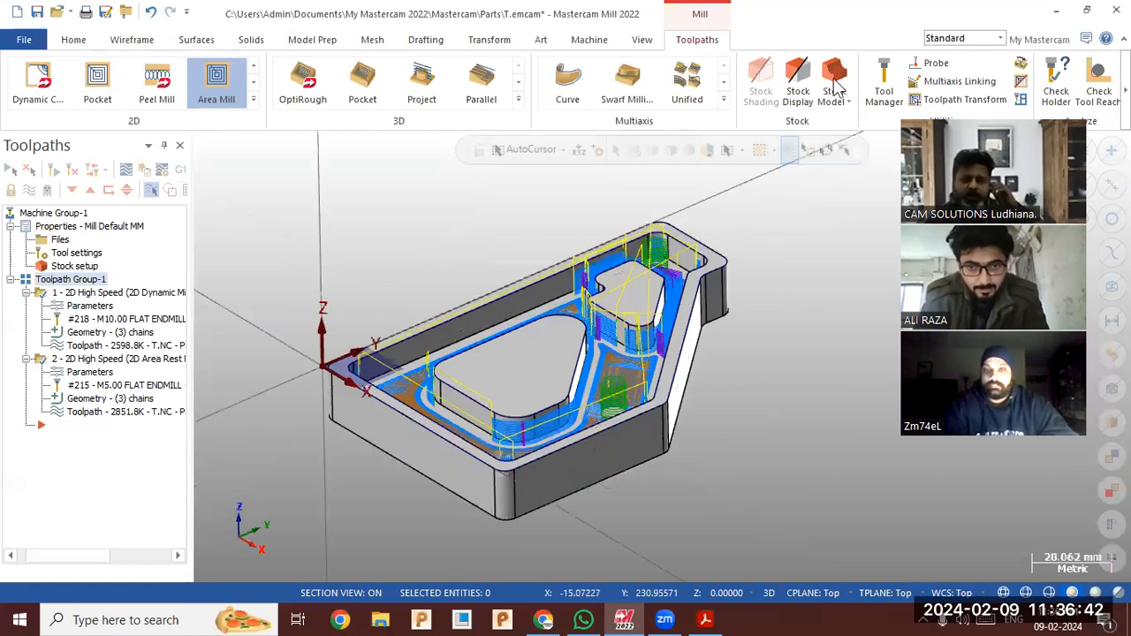
{"action": "left_click", "coordinate": [837, 86]}
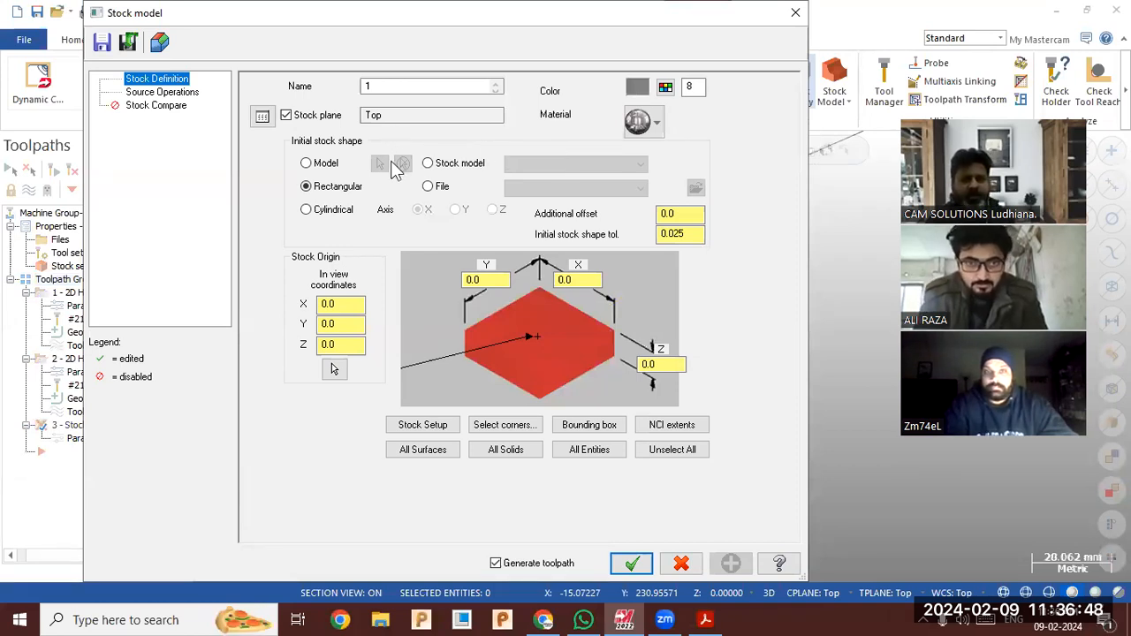
{"action": "left_click", "coordinate": [430, 435]}
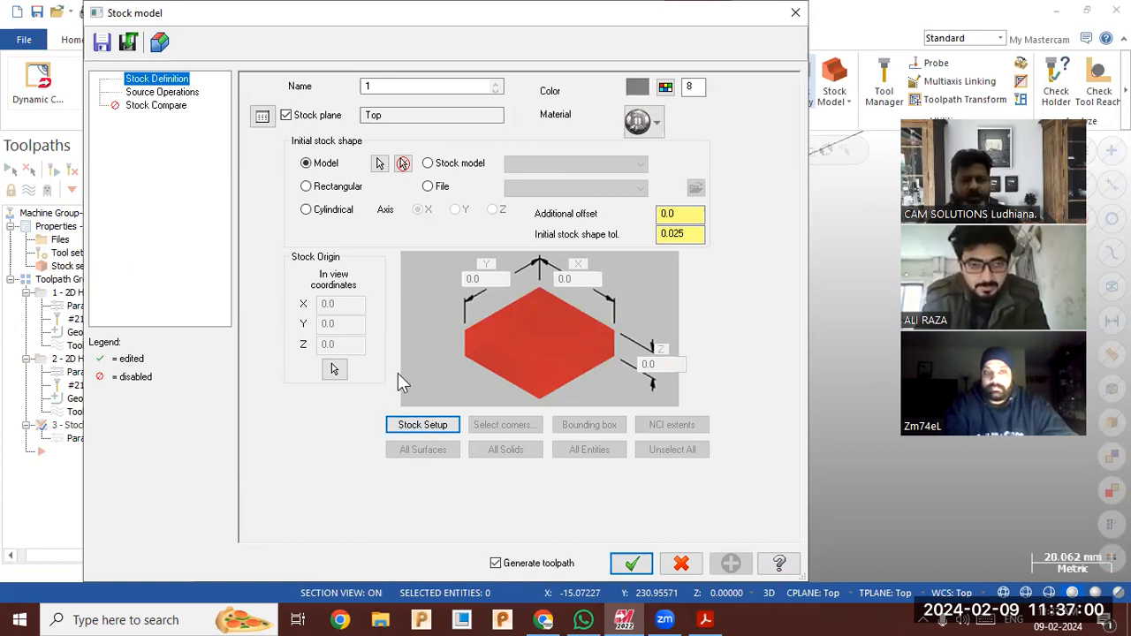
{"action": "left_click", "coordinate": [181, 92]}
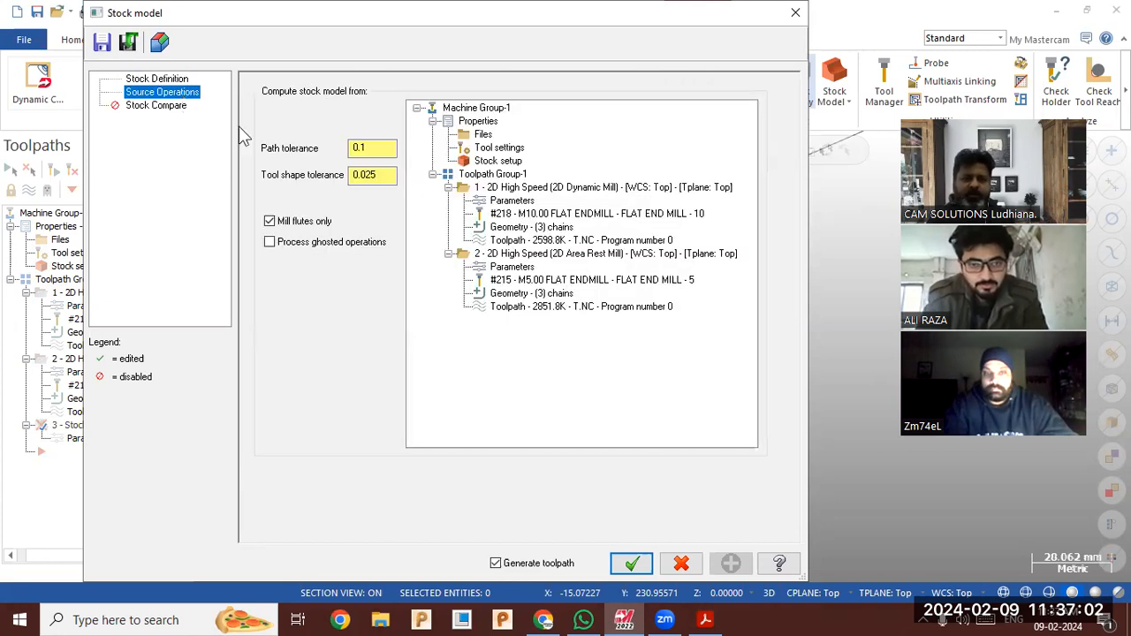
{"action": "left_click", "coordinate": [525, 189]}
Enable Stock Compare for the stock model, pick the part solid as comparison model and generate it.
{"action": "left_click", "coordinate": [161, 107]}
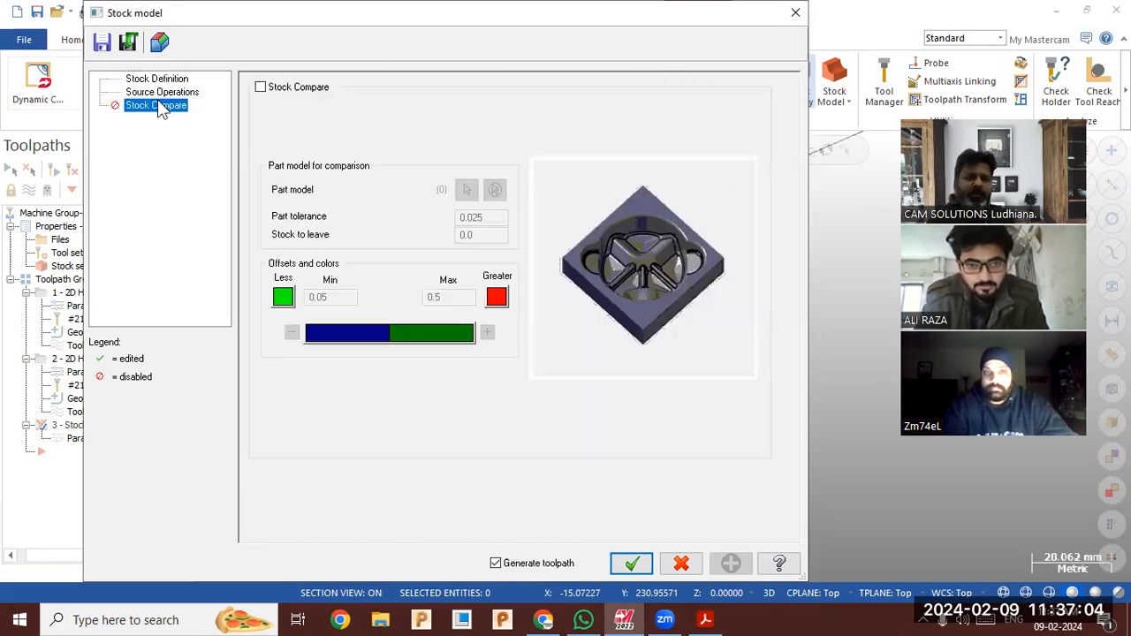
{"action": "left_click", "coordinate": [296, 90]}
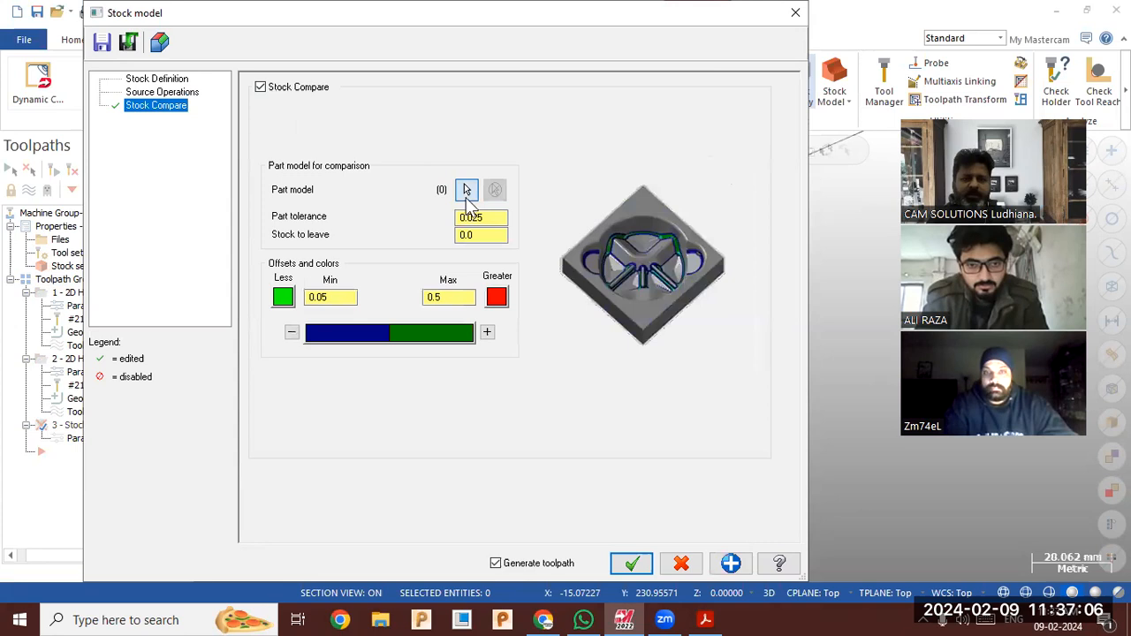
{"action": "left_click", "coordinate": [466, 189]}
{"action": "left_click", "coordinate": [536, 395]}
{"action": "left_click", "coordinate": [596, 188]}
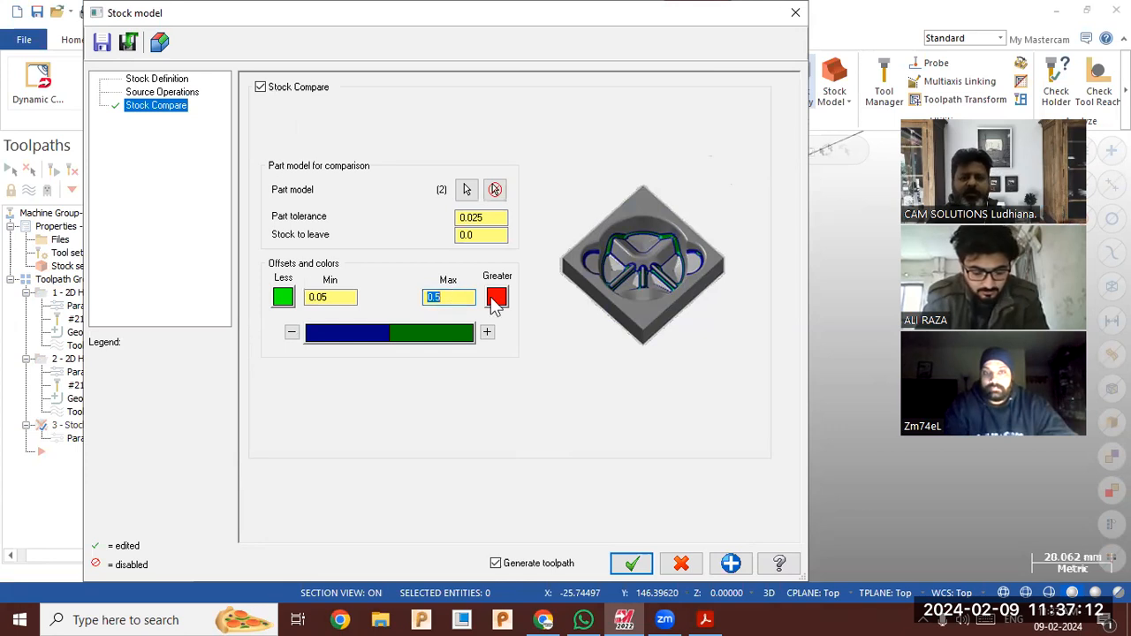
{"action": "left_click", "coordinate": [631, 563]}
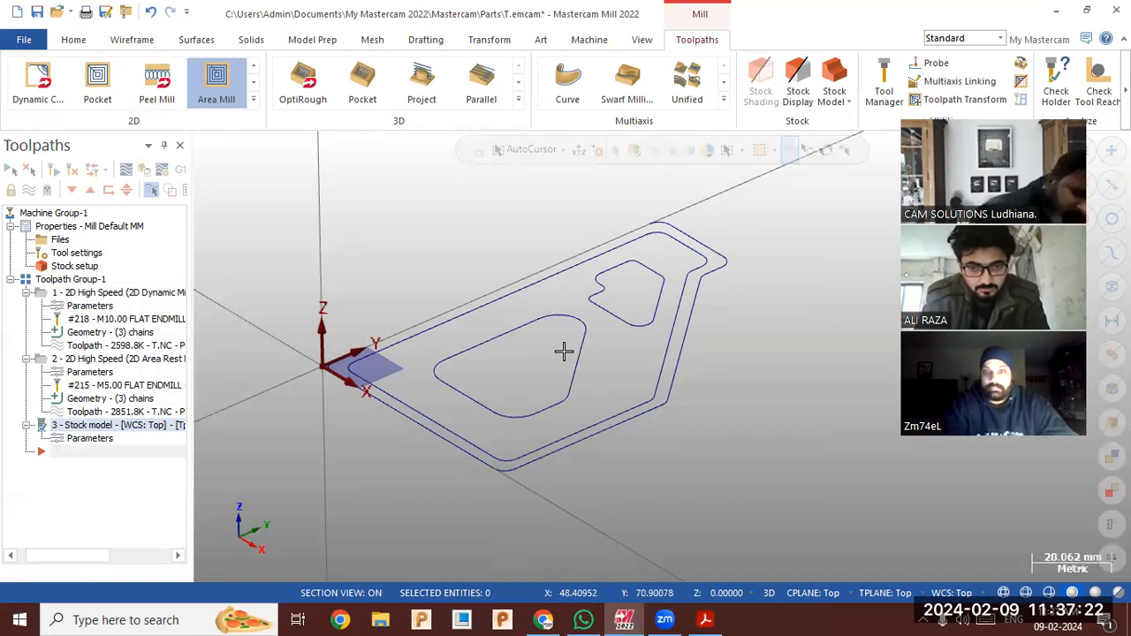
Check the stock model's processing in the Multi-Threading Manager and close the manager.
{"action": "left_click", "coordinate": [642, 40]}
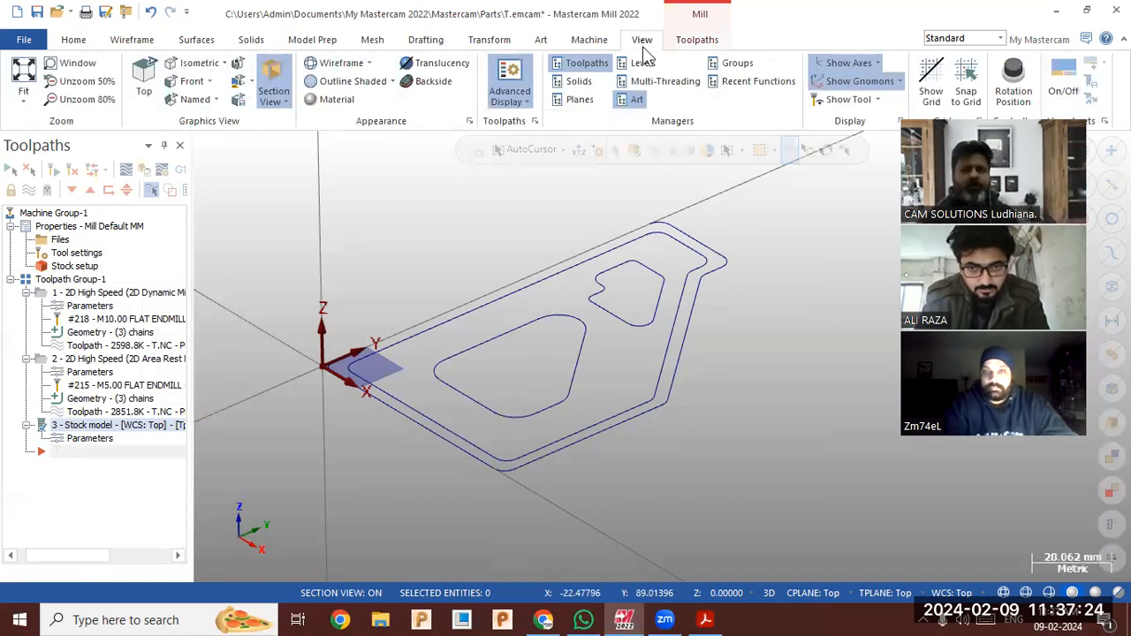
{"action": "left_click", "coordinate": [659, 81]}
{"action": "left_click", "coordinate": [535, 217]}
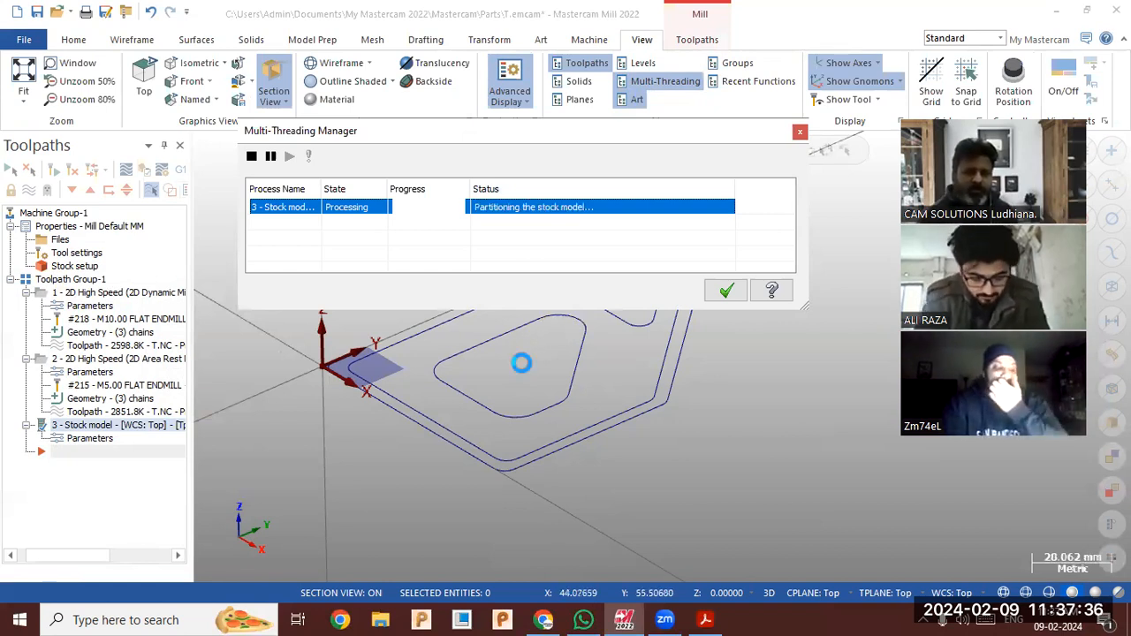
{"action": "left_click", "coordinate": [723, 293]}
Examine the computed stock model around both islands and display the 2D Area Rest Mill toolpath.
{"action": "middle_click_drag", "start_coordinate": [737, 351], "coordinate": [742, 399]}
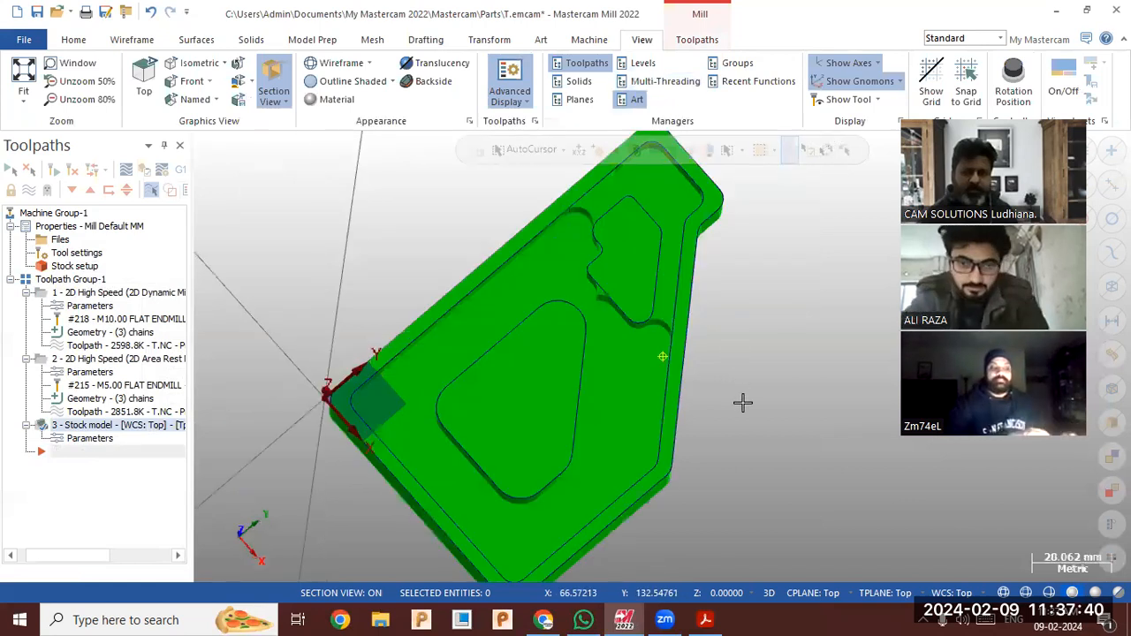
{"action": "middle_click_drag", "start_coordinate": [731, 350], "coordinate": [703, 358]}
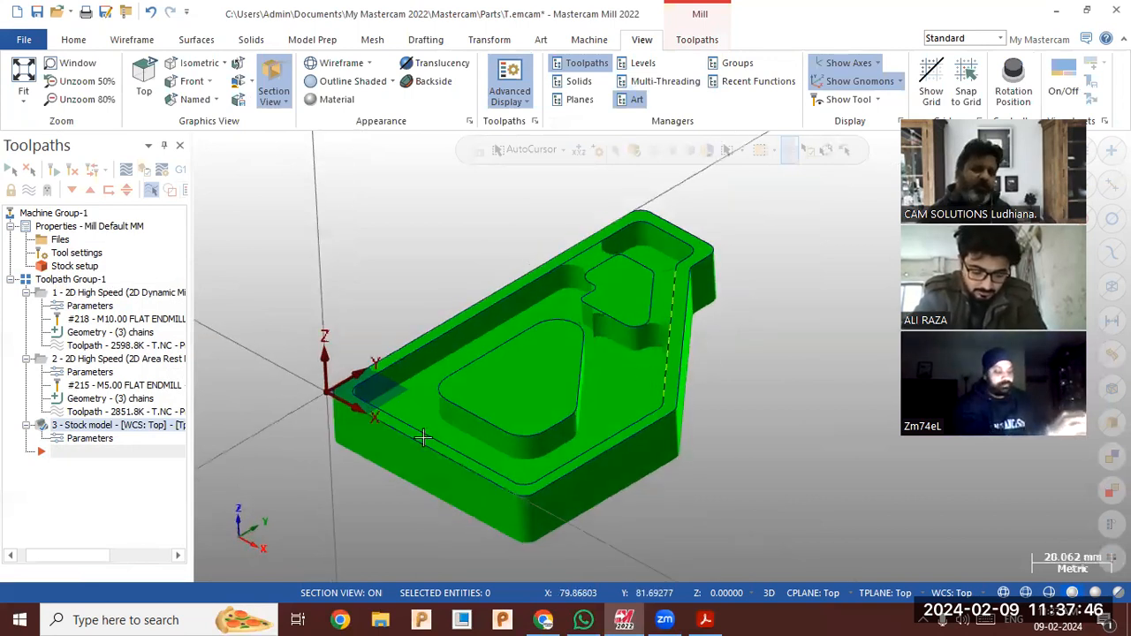
{"action": "middle_click_drag", "start_coordinate": [576, 375], "coordinate": [388, 405]}
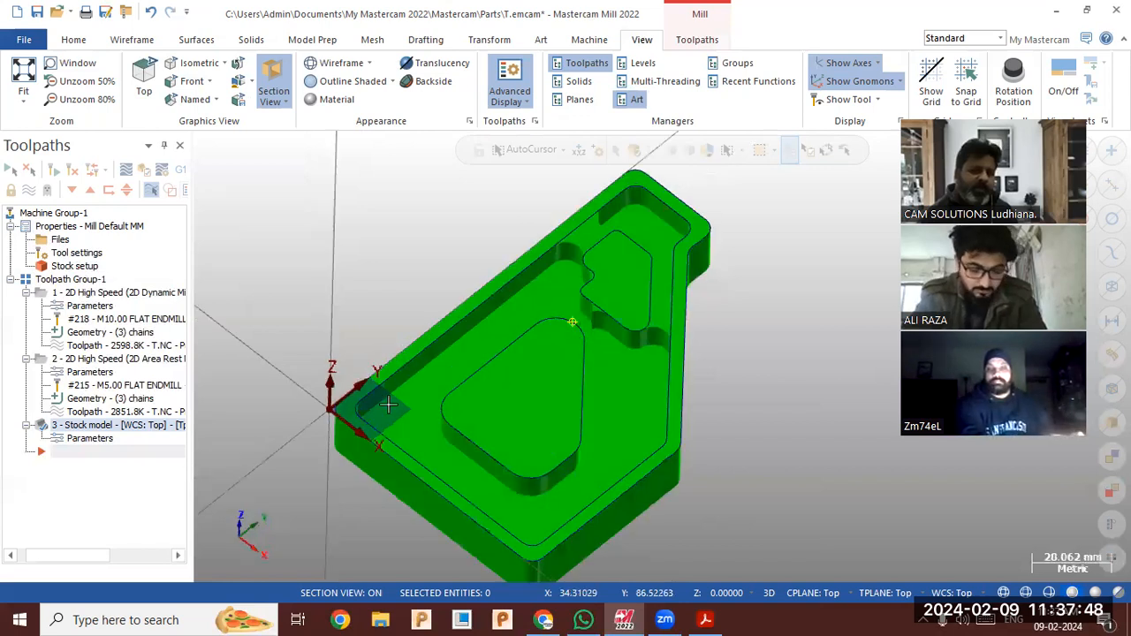
{"action": "middle_click_drag", "start_coordinate": [209, 456], "coordinate": [198, 459]}
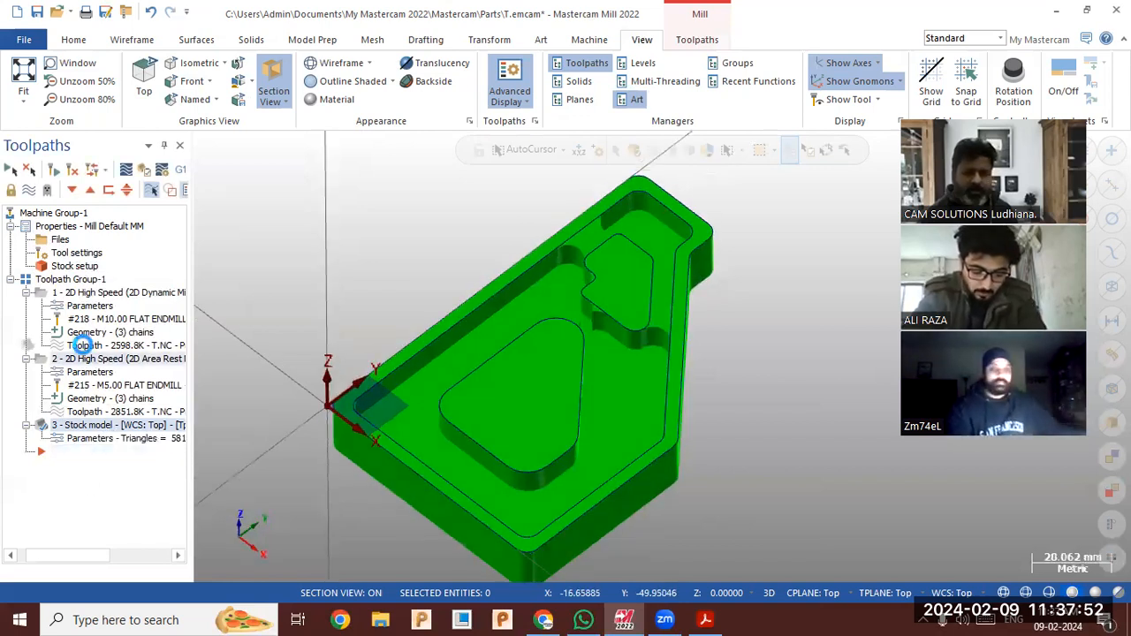
{"action": "left_click", "coordinate": [84, 346]}
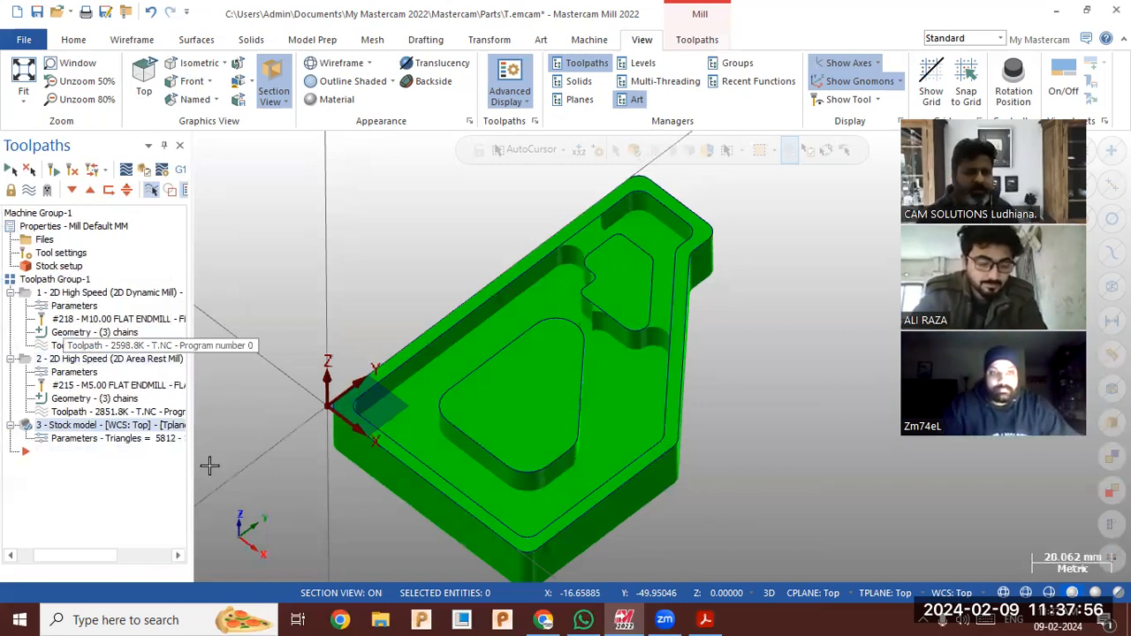
{"action": "left_click", "coordinate": [133, 359]}
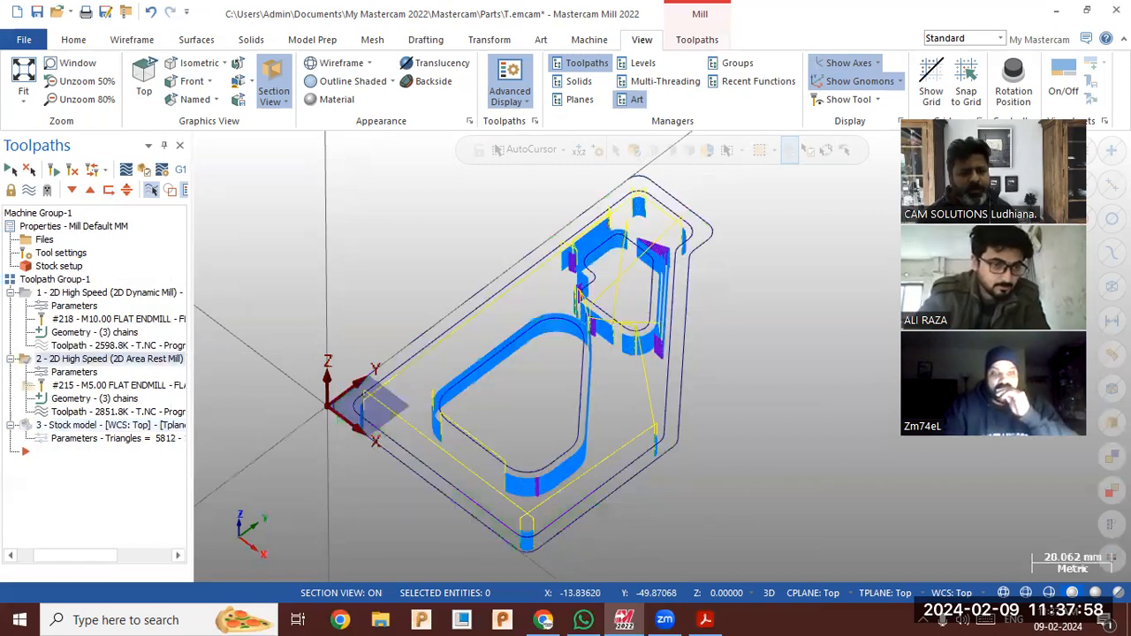
Move the stock model directly after the 2D Dynamic Mill operation and reselect the part solid as its Stock Compare model.
{"action": "left_click_drag", "start_coordinate": [33, 419], "coordinate": [96, 448]}
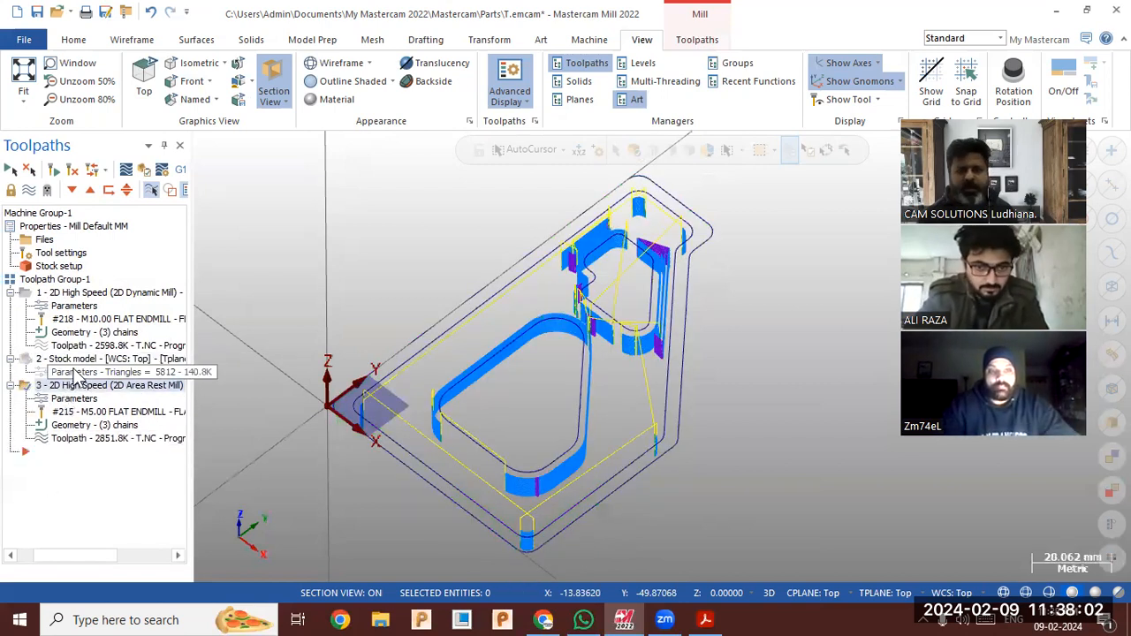
{"action": "left_click", "coordinate": [81, 359]}
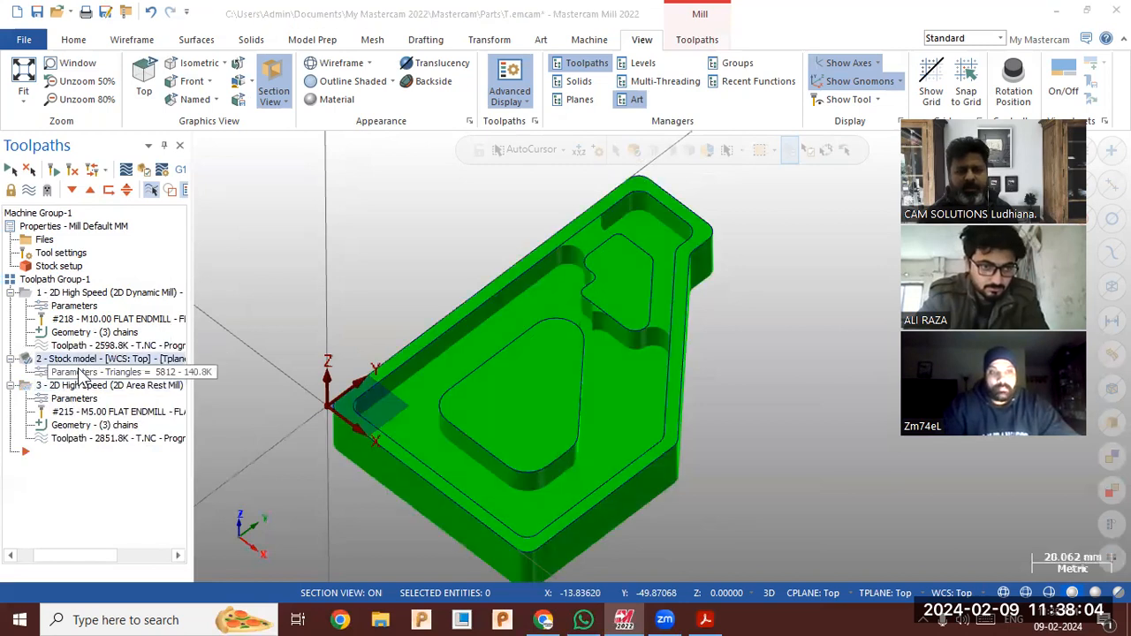
{"action": "left_click", "coordinate": [78, 375]}
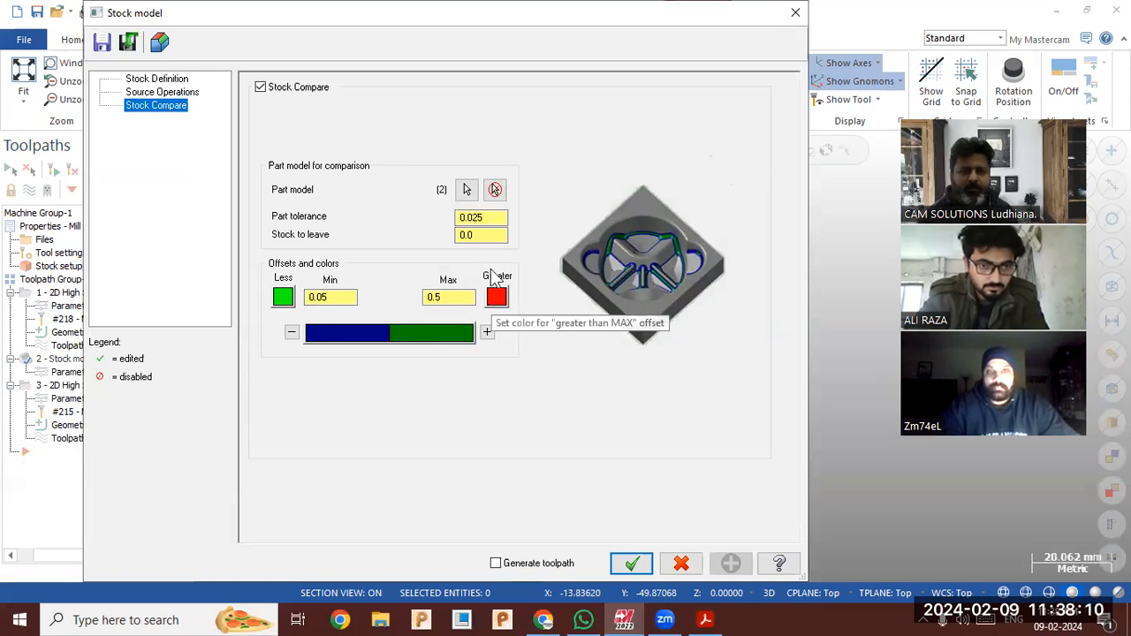
{"action": "left_click", "coordinate": [467, 189]}
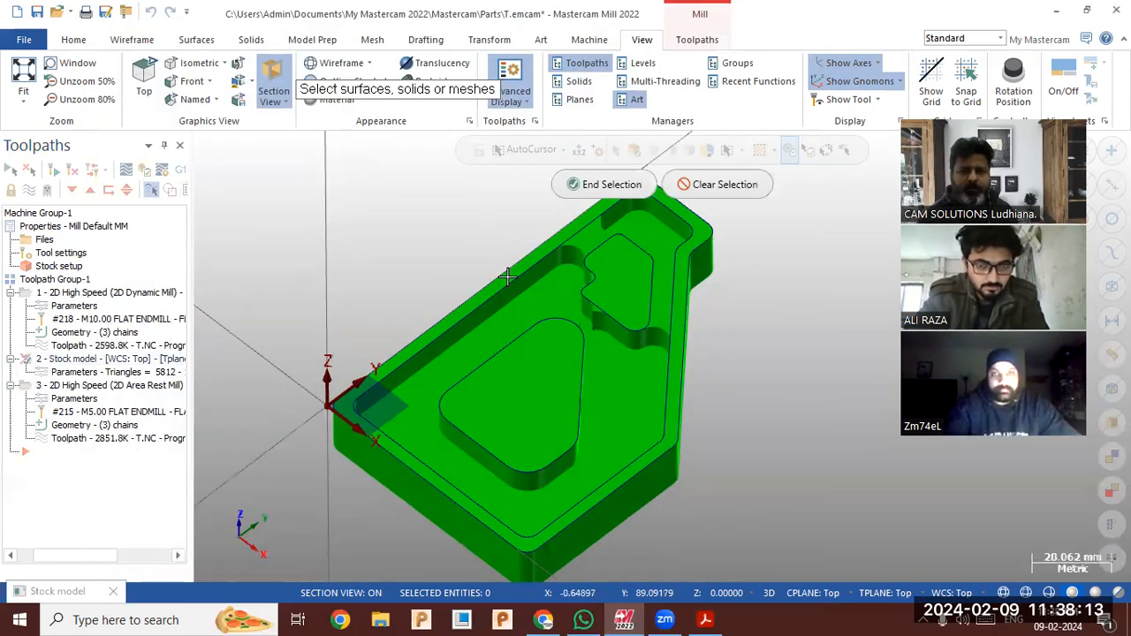
{"action": "left_click", "coordinate": [612, 184]}
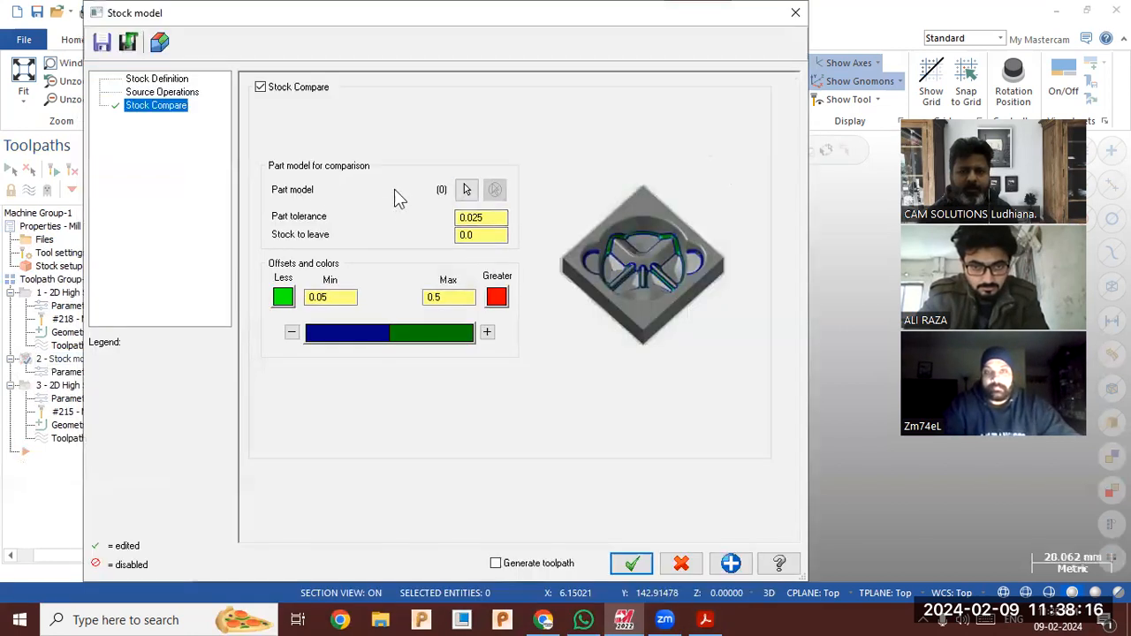
{"action": "left_click", "coordinate": [466, 190]}
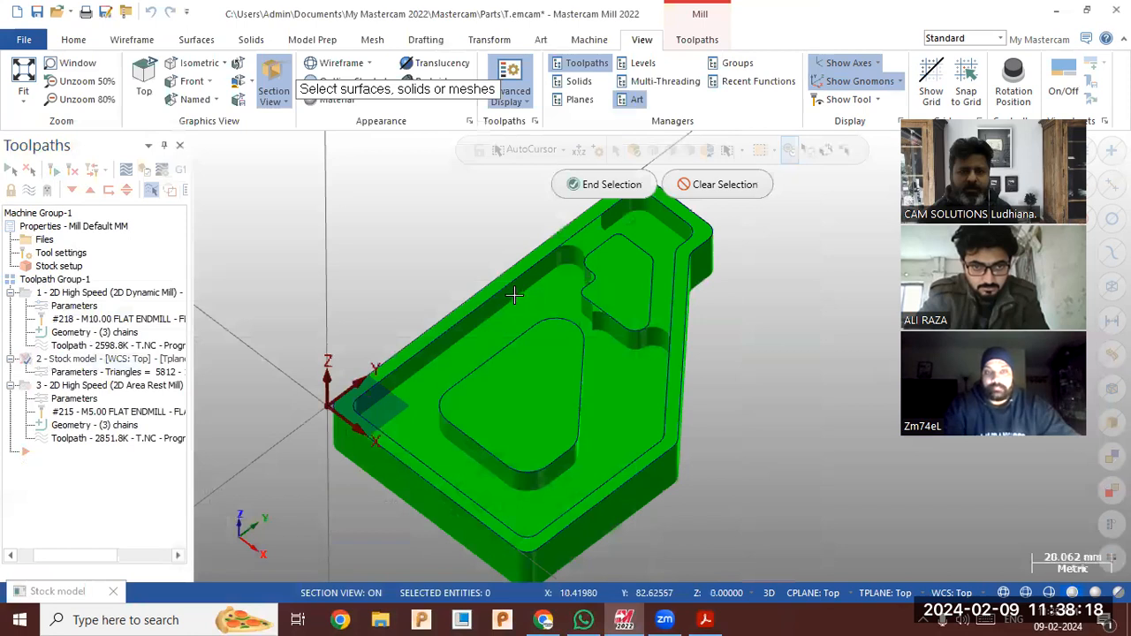
{"action": "left_click", "coordinate": [601, 184]}
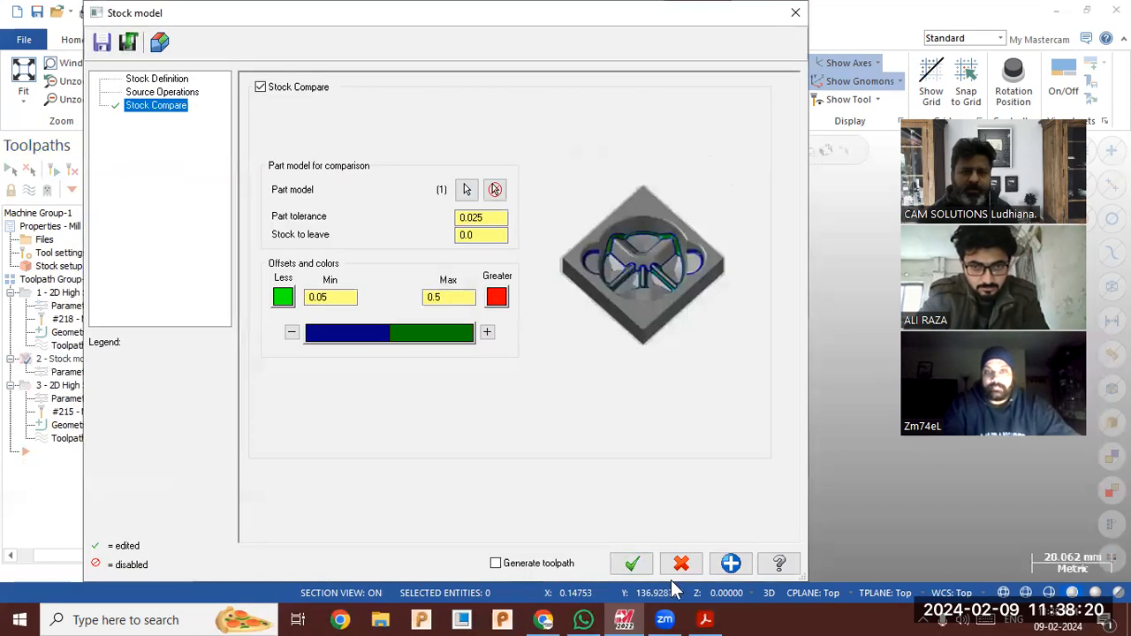
{"action": "left_click", "coordinate": [644, 566]}
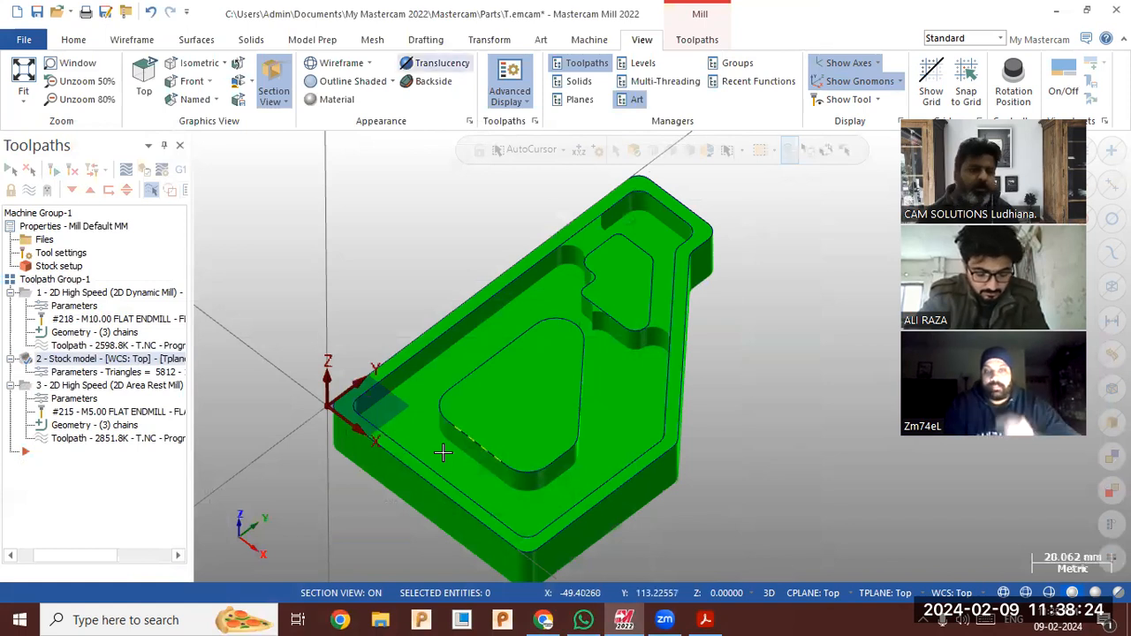
Display all toolpaths of Toolpath Group-1 and unblank the hidden stock solid.
{"action": "left_click", "coordinate": [56, 279]}
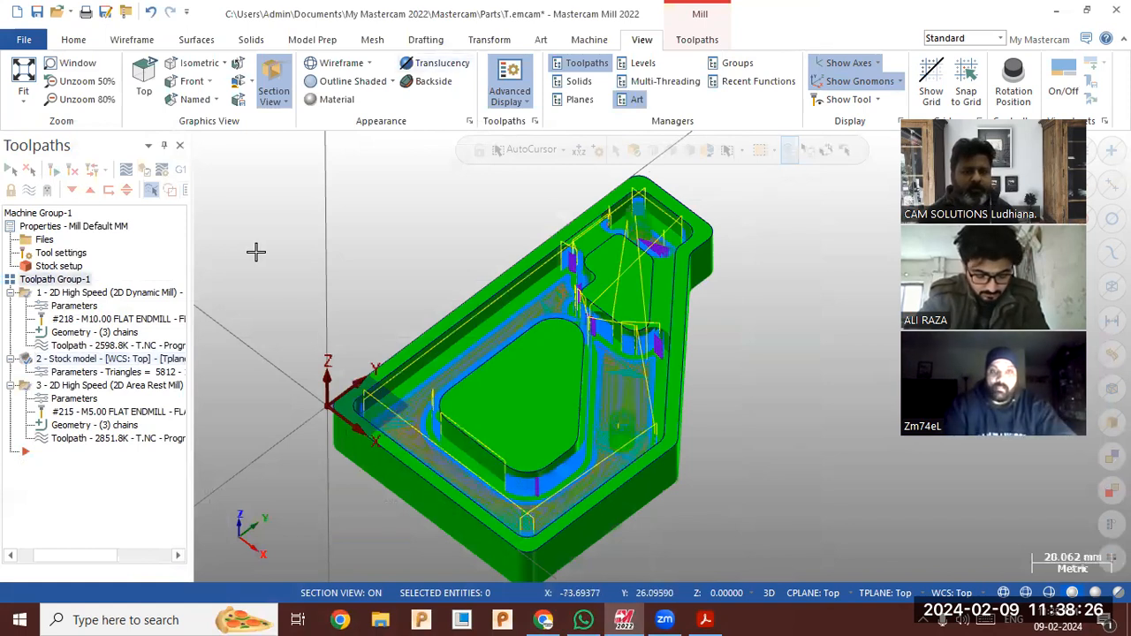
{"action": "left_click", "coordinate": [73, 39]}
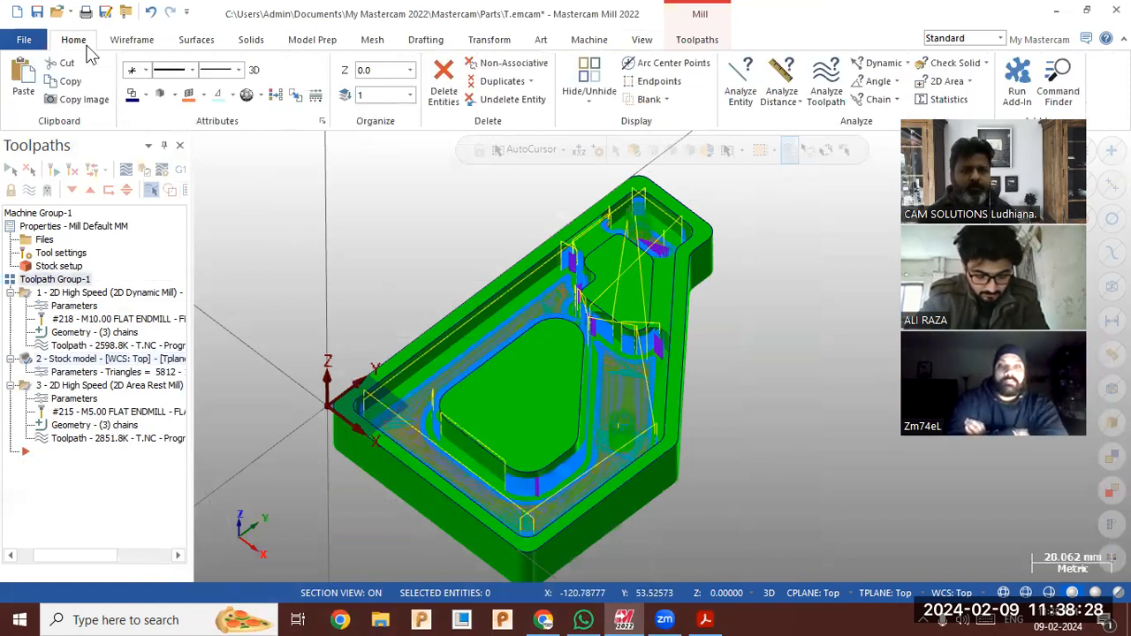
{"action": "left_click", "coordinate": [665, 99]}
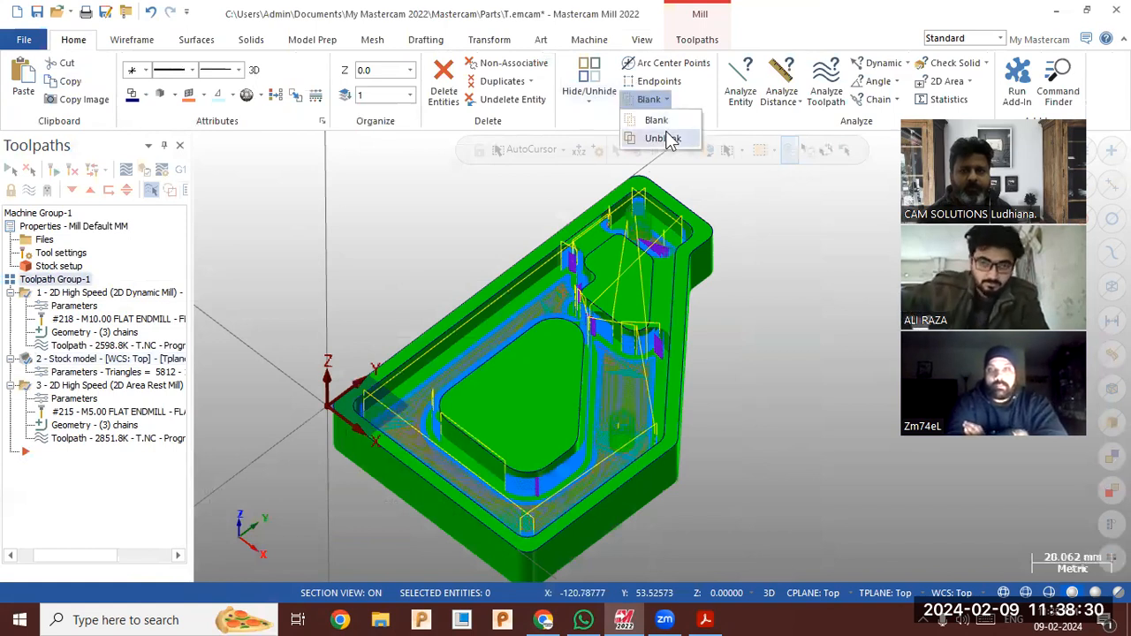
{"action": "left_click", "coordinate": [663, 139]}
{"action": "left_click", "coordinate": [619, 184]}
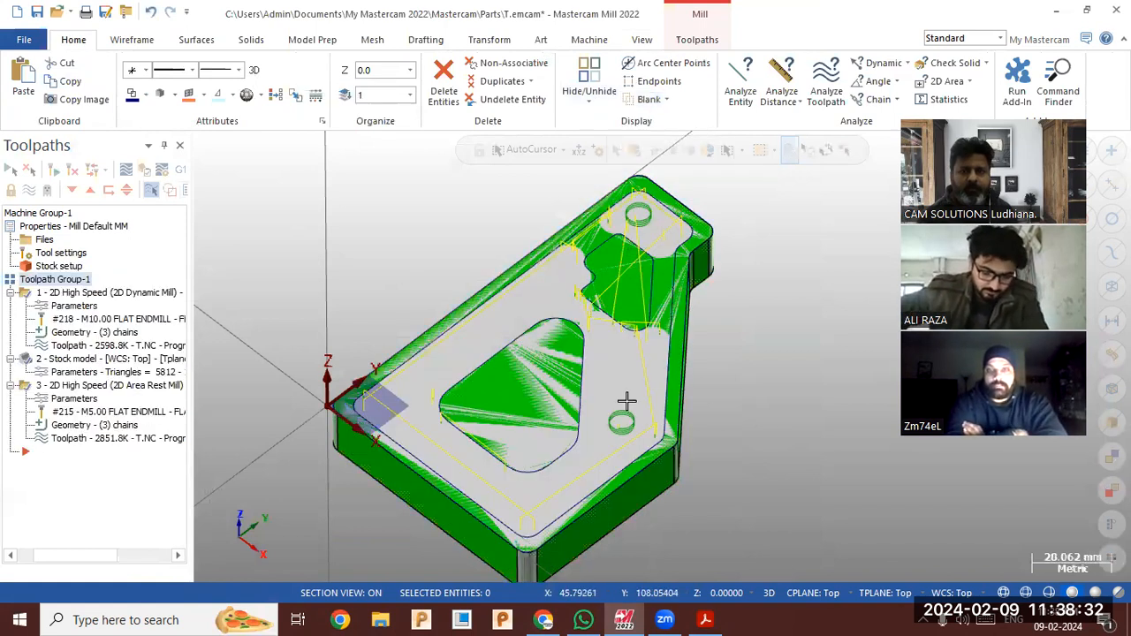
Blank the stock solid covering the pocket and islands again.
{"action": "left_click", "coordinate": [621, 375]}
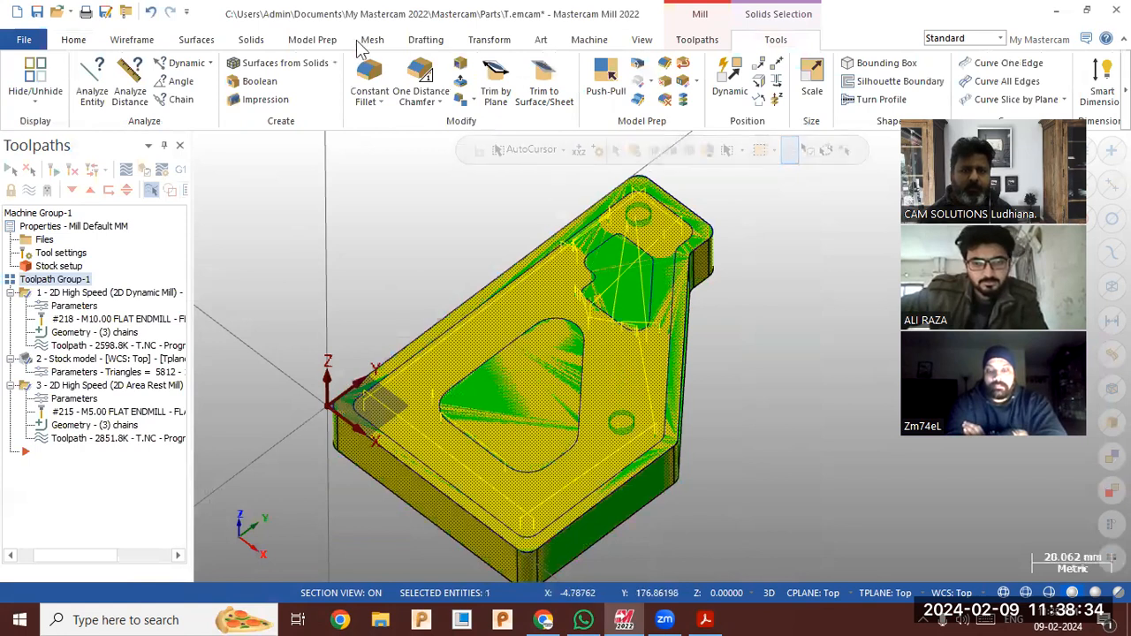
{"action": "left_click", "coordinate": [75, 41]}
{"action": "left_click", "coordinate": [665, 100]}
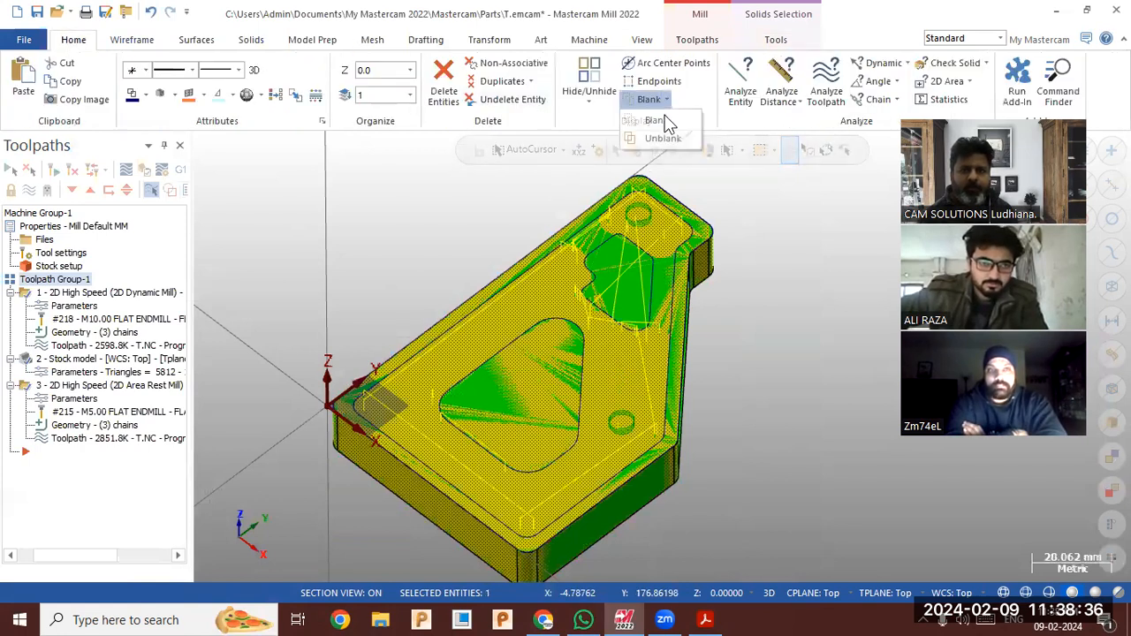
{"action": "left_click", "coordinate": [664, 139]}
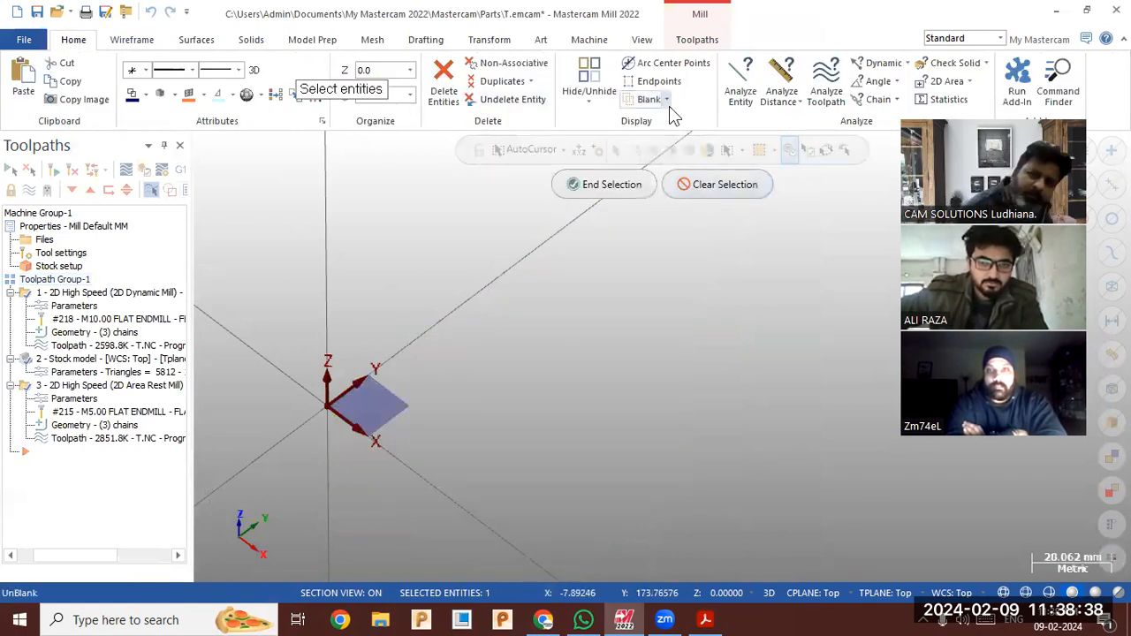
{"action": "left_click", "coordinate": [658, 100]}
{"action": "left_click", "coordinate": [669, 141]}
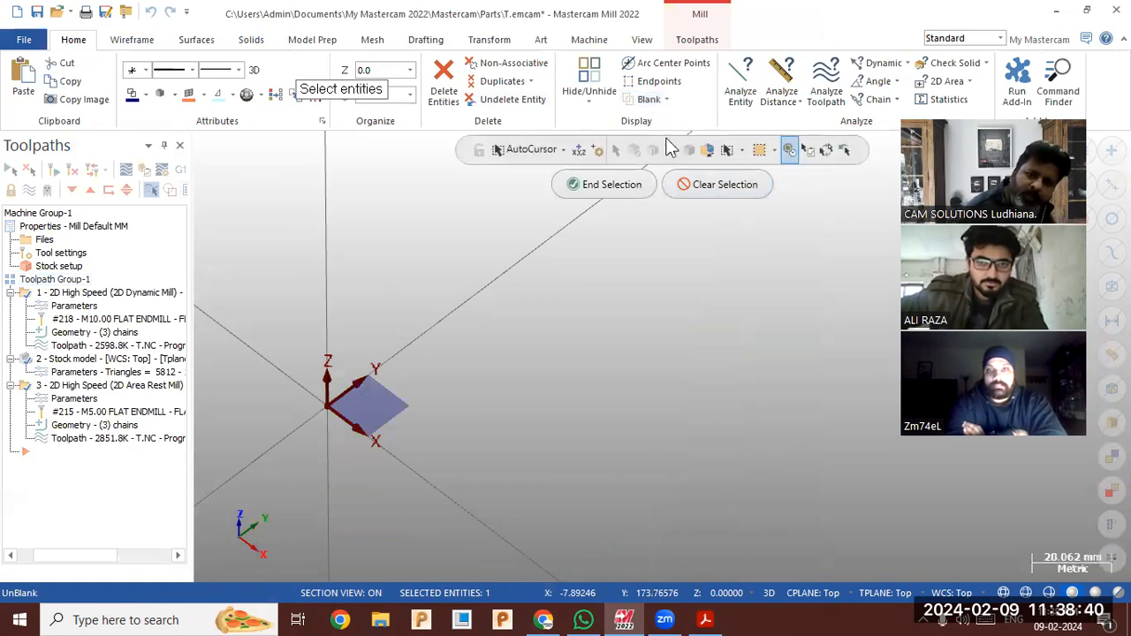
{"action": "left_click", "coordinate": [667, 99]}
{"action": "left_click", "coordinate": [656, 120]}
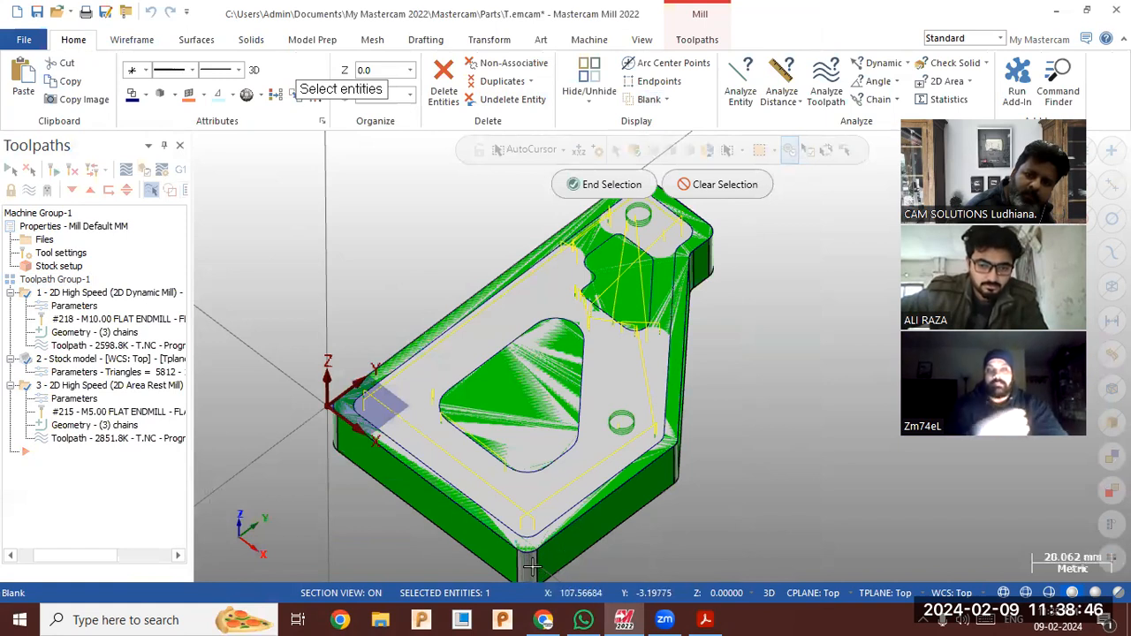
{"action": "scroll", "coordinate": [507, 480], "scroll_direction": "up", "scroll_amount": 2}
{"action": "scroll", "coordinate": [508, 480], "scroll_direction": "up", "scroll_amount": 1}
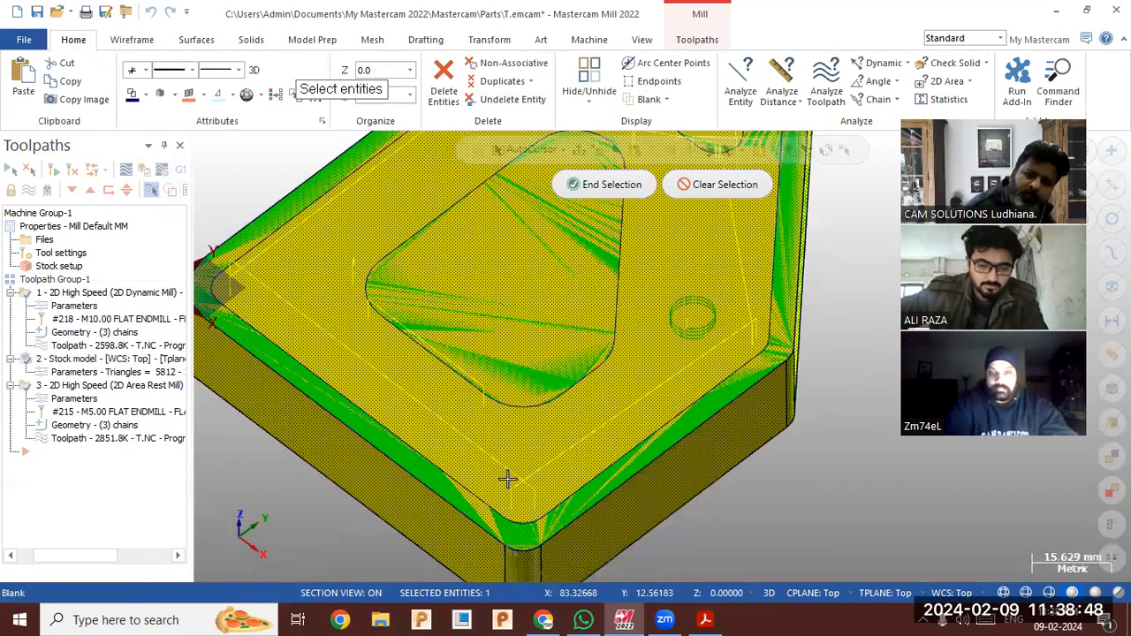
{"action": "key", "text": "Escape"}
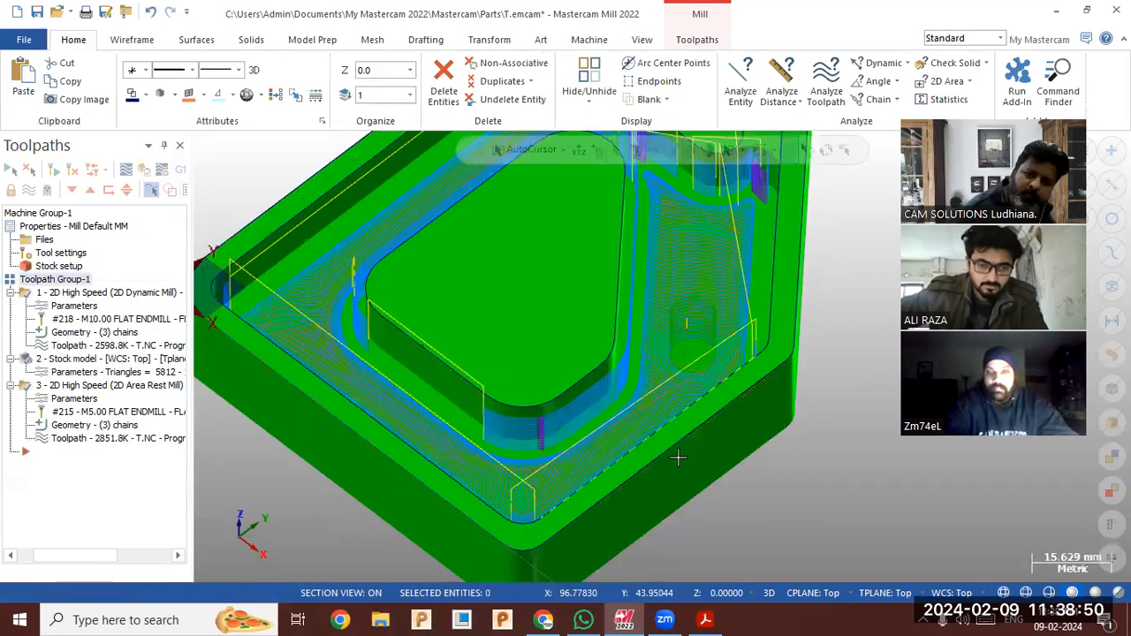
Display the 2D Area Rest Mill toolpath and the 2D Dynamic Mill toolpath one after the other for comparison.
{"action": "scroll", "coordinate": [758, 428], "scroll_direction": "down", "scroll_amount": 3}
{"action": "right_click", "coordinate": [831, 265]}
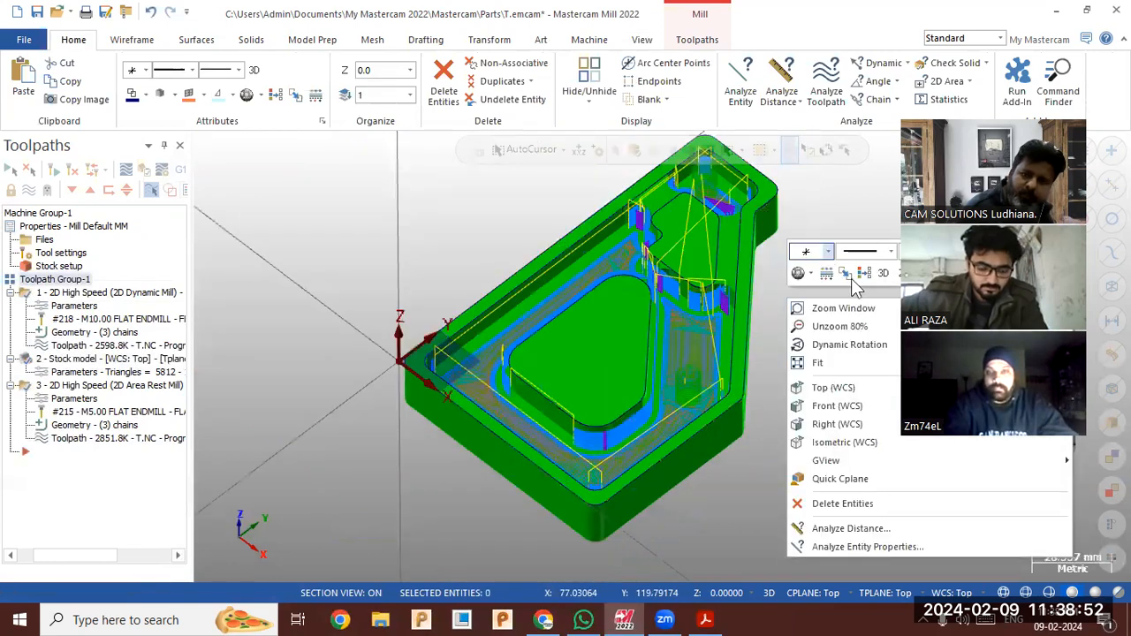
{"action": "left_click", "coordinate": [859, 275]}
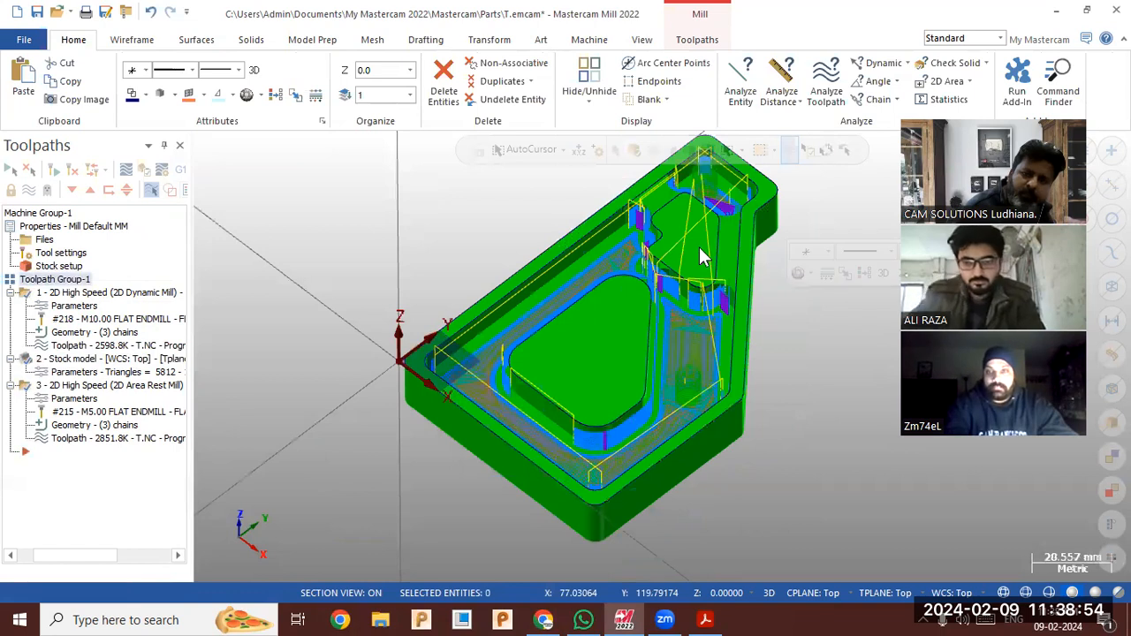
{"action": "left_click", "coordinate": [579, 344]}
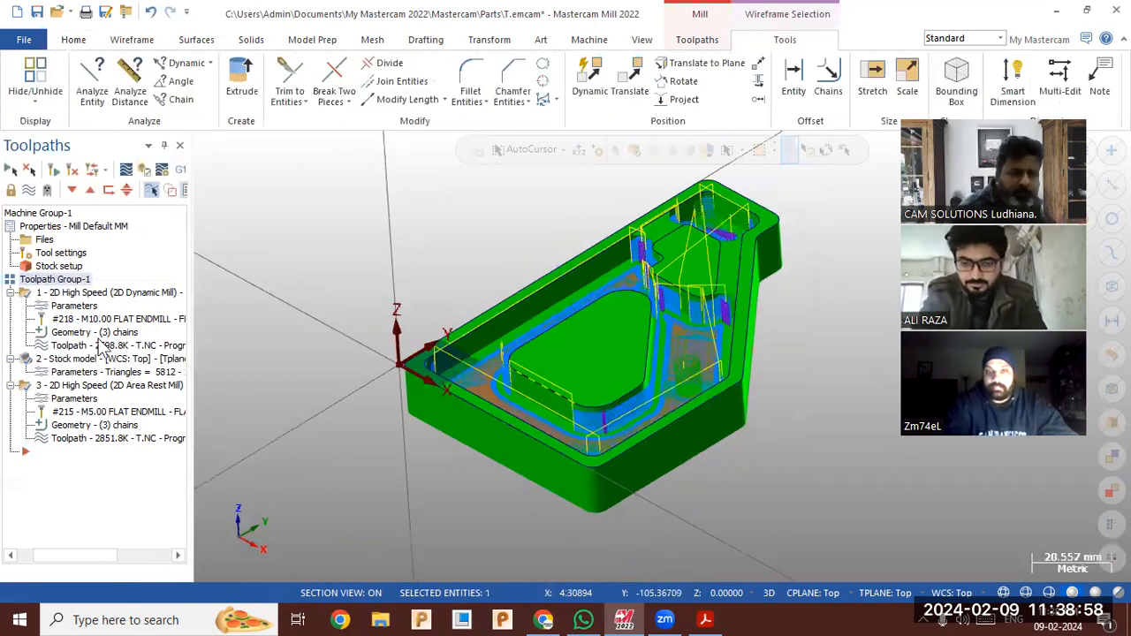
{"action": "left_click", "coordinate": [107, 388]}
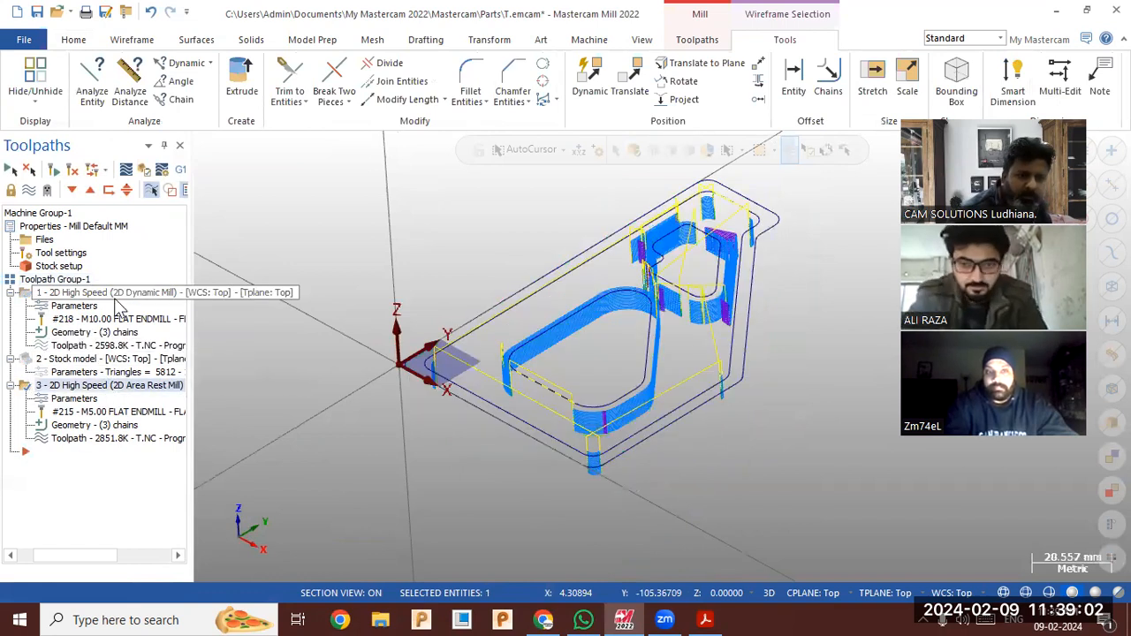
{"action": "left_click", "coordinate": [115, 295]}
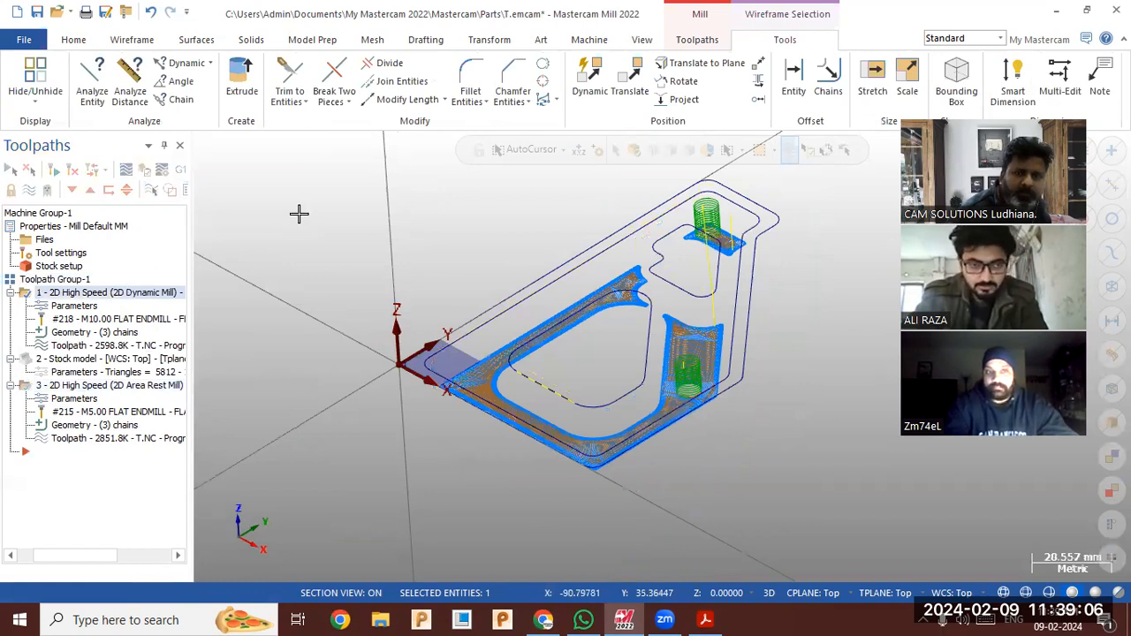
Unblank the stock solid around the 2D Dynamic Mill toolpath and view it from a lower angle.
{"action": "left_click", "coordinate": [77, 41]}
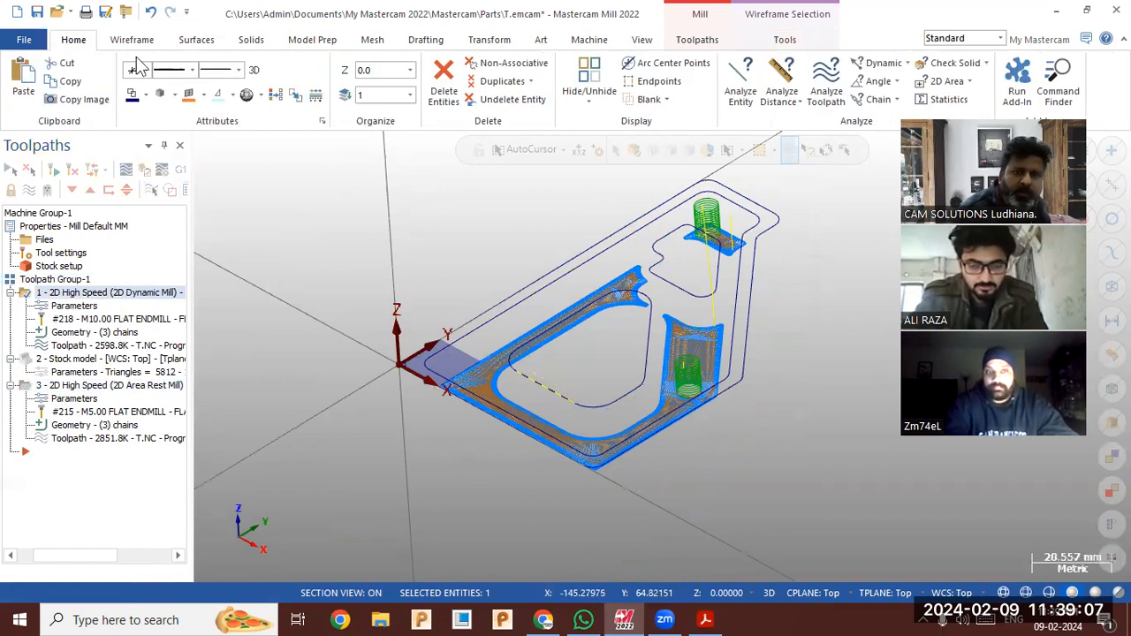
{"action": "left_click", "coordinate": [667, 99]}
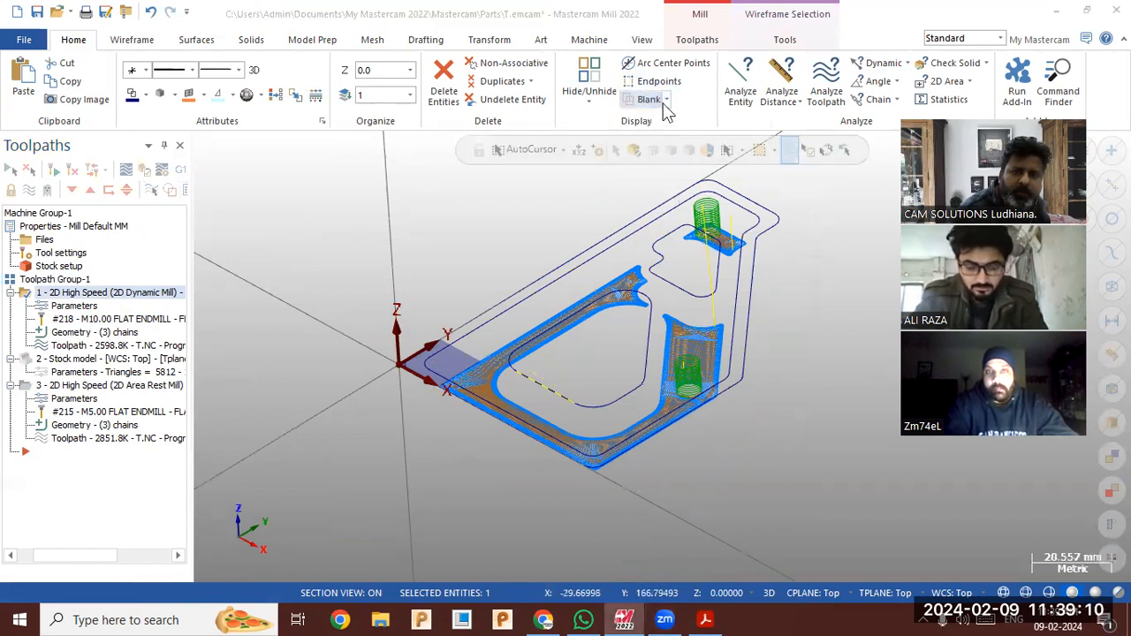
{"action": "left_click", "coordinate": [663, 139]}
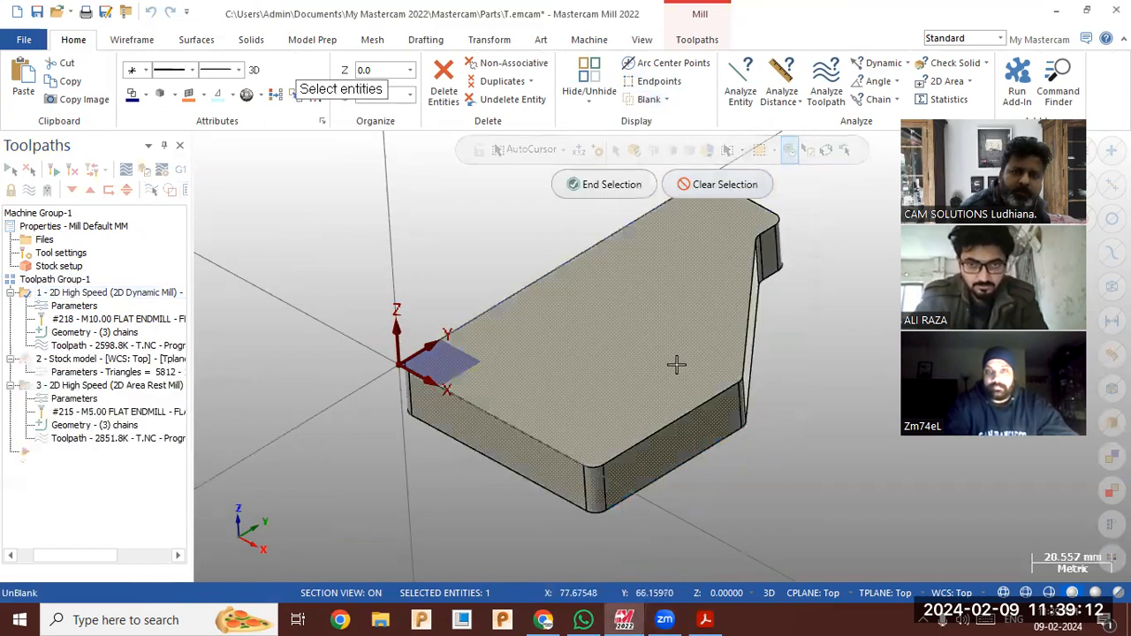
{"action": "middle_click_drag", "start_coordinate": [678, 517], "coordinate": [640, 385]}
{"action": "left_click", "coordinate": [612, 186]}
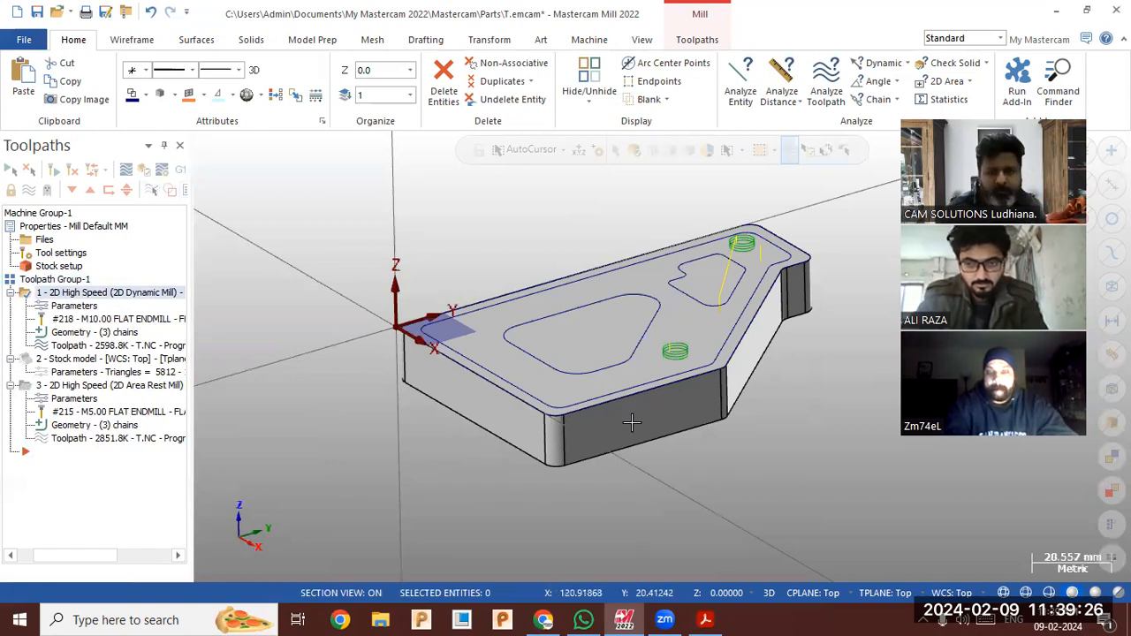
Blank the stock solid again while the 2D Dynamic Mill toolpath stays selected.
{"action": "left_click", "coordinate": [590, 79]}
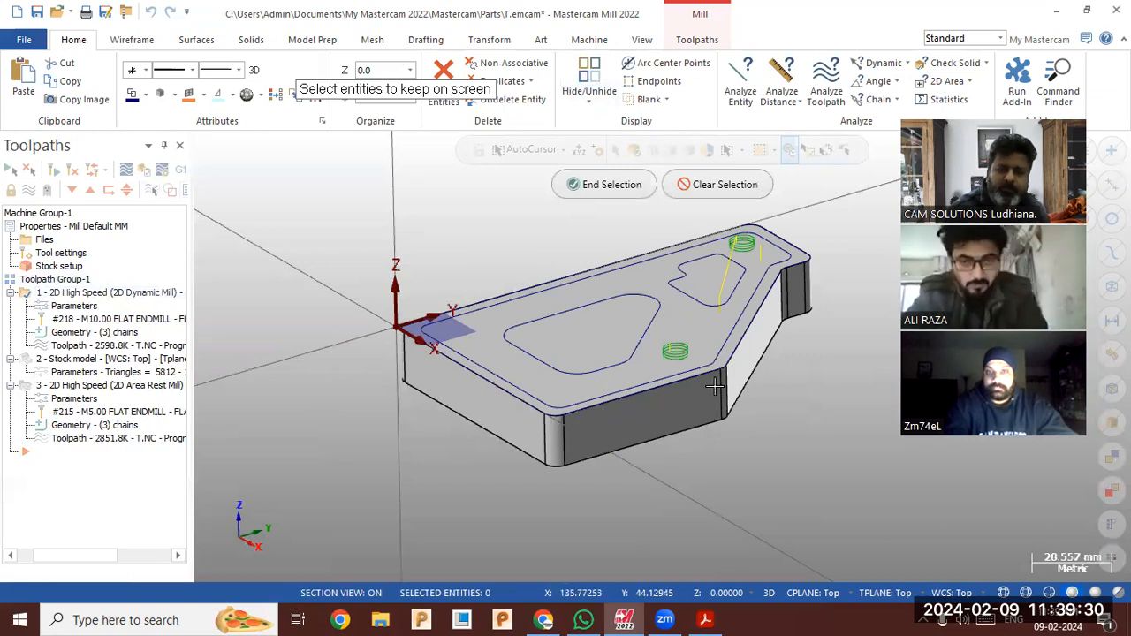
{"action": "key", "text": "Escape"}
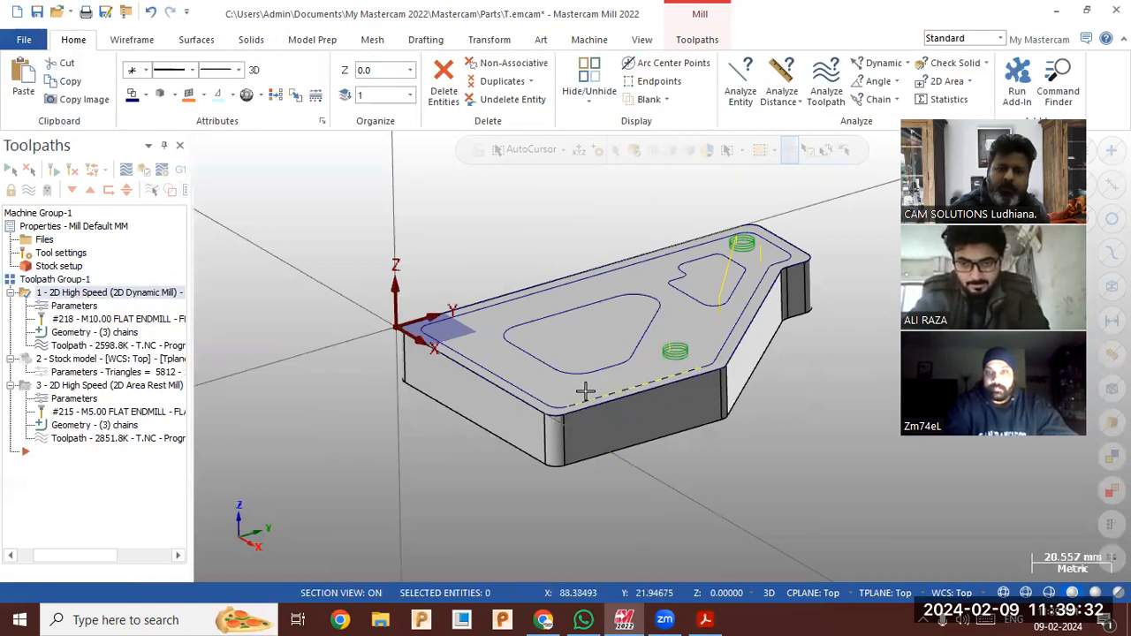
{"action": "left_click", "coordinate": [654, 99]}
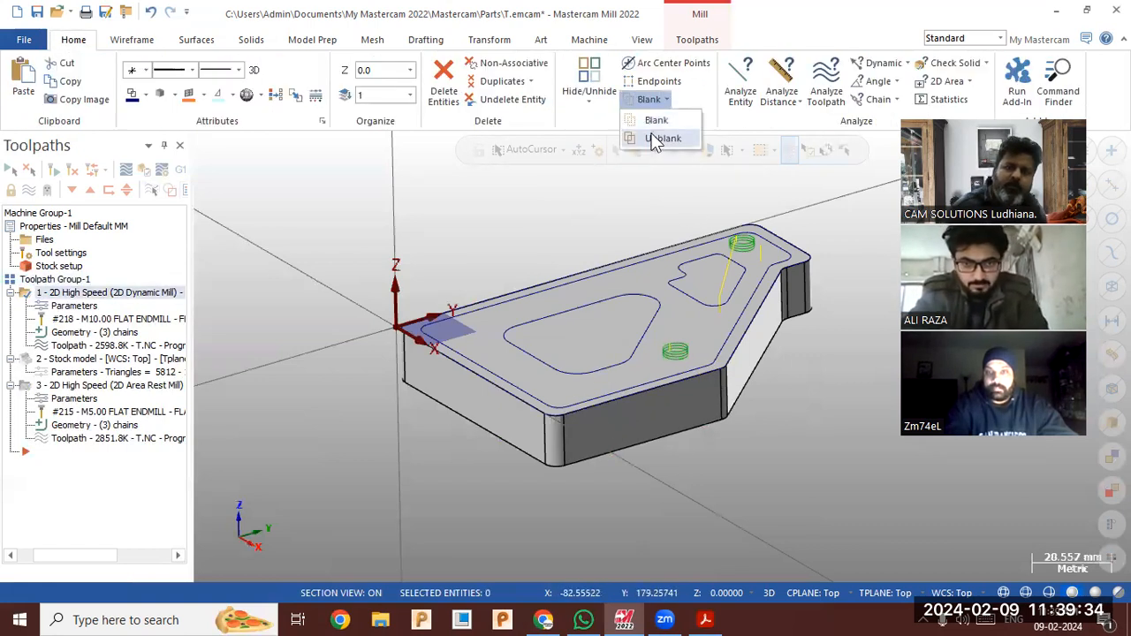
{"action": "left_click", "coordinate": [659, 138]}
{"action": "left_click", "coordinate": [611, 187]}
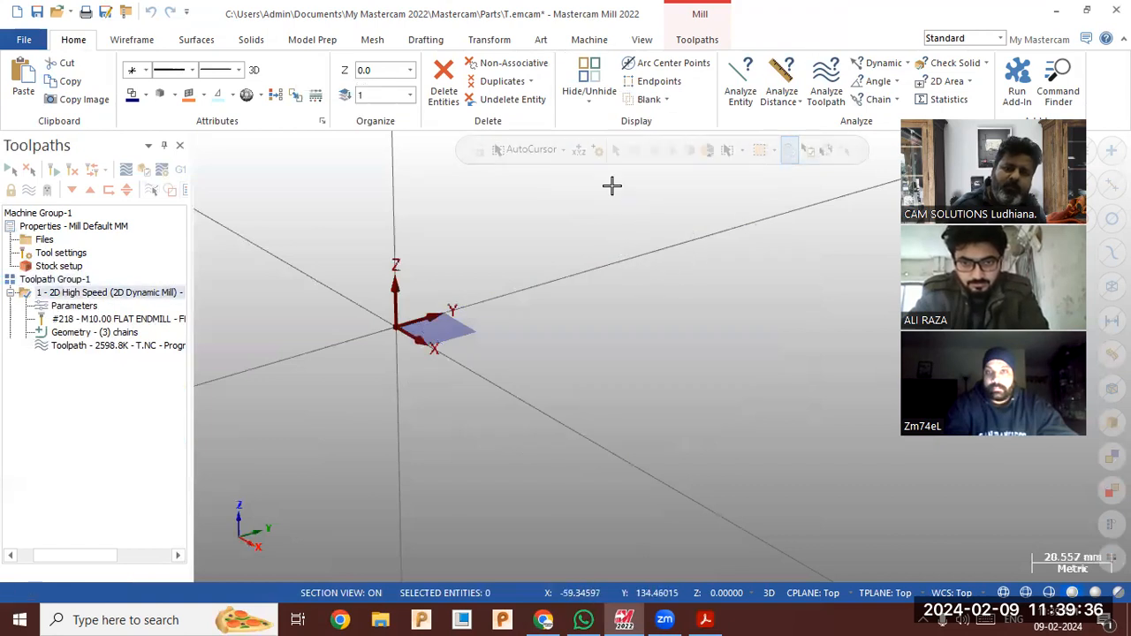
{"action": "left_click", "coordinate": [701, 333]}
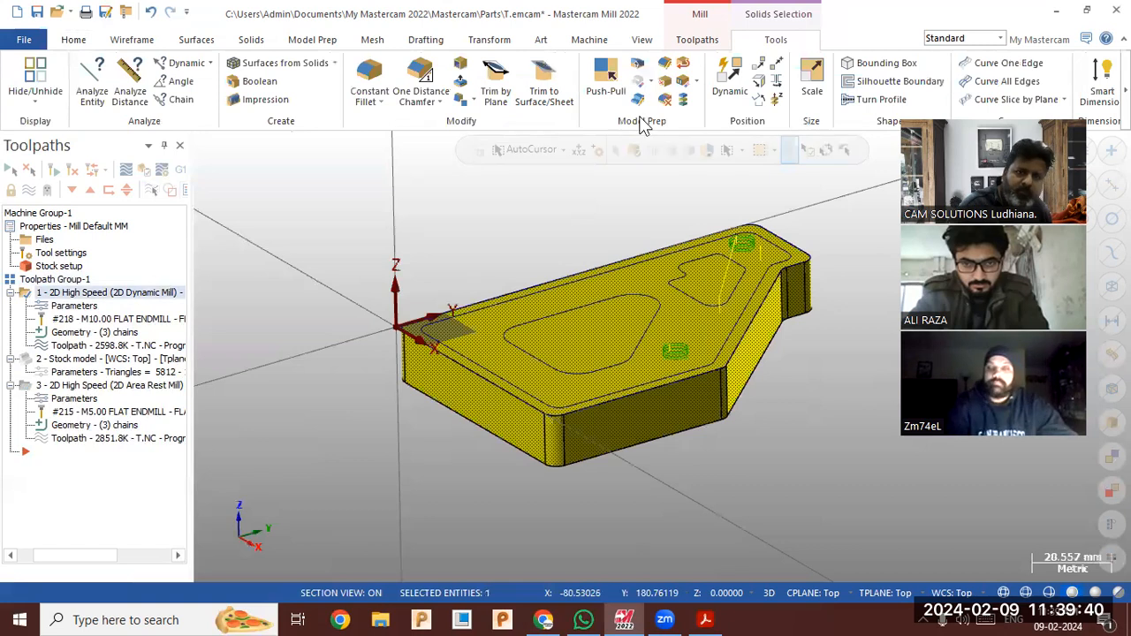
Undo the last blanking of the stock solid.
{"action": "left_click", "coordinate": [150, 11]}
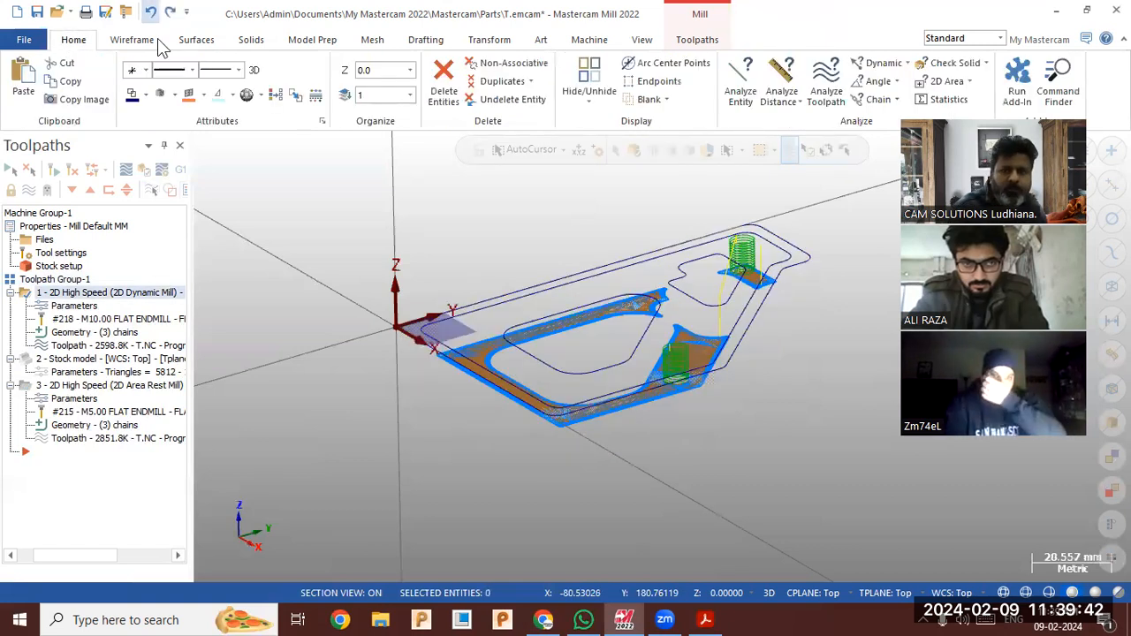
{"action": "left_click", "coordinate": [150, 12]}
{"action": "left_click", "coordinate": [150, 12]}
{"action": "left_click", "coordinate": [150, 11]}
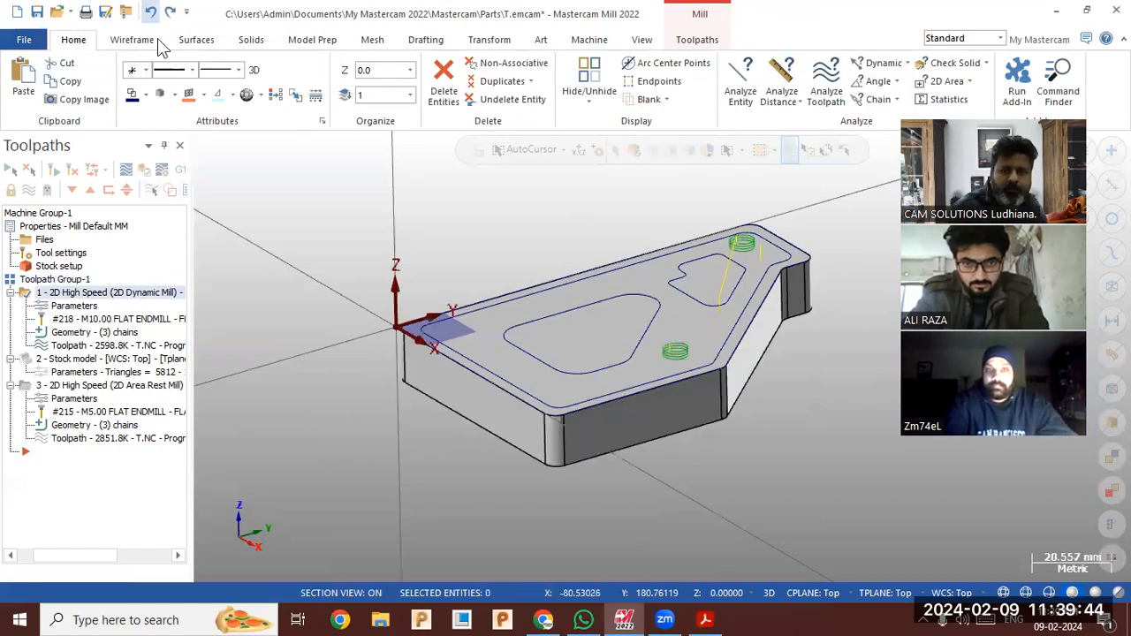
Blank the solid covering the toolpaths with the whole toolpath group selected, leaving the part's geometry unchanged.
{"action": "key", "text": "Delete"}
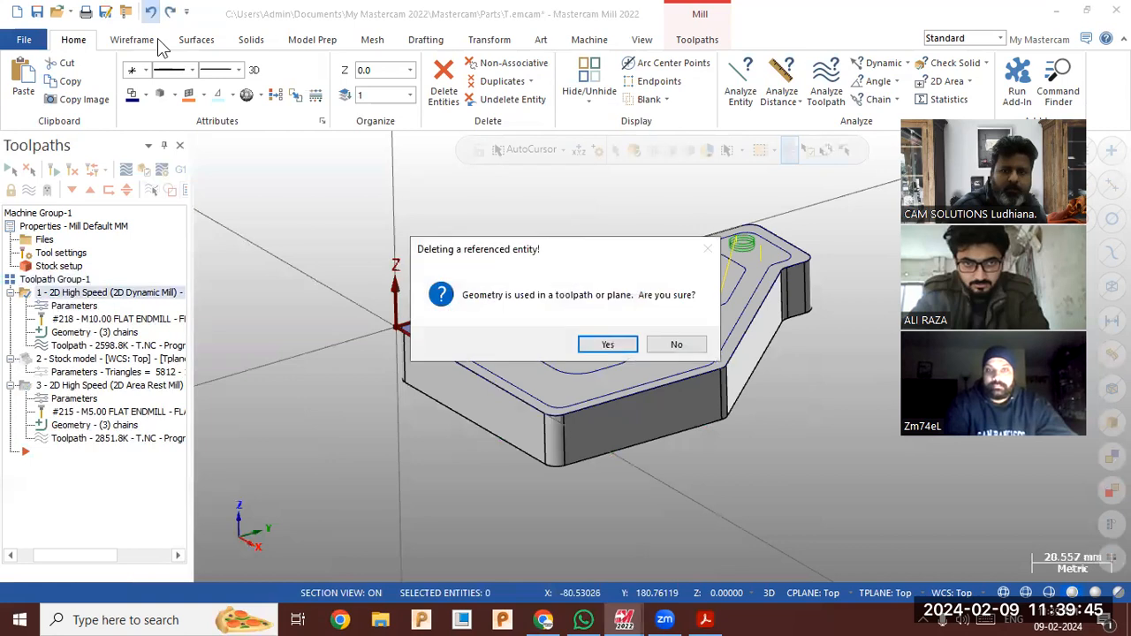
{"action": "left_click", "coordinate": [674, 346]}
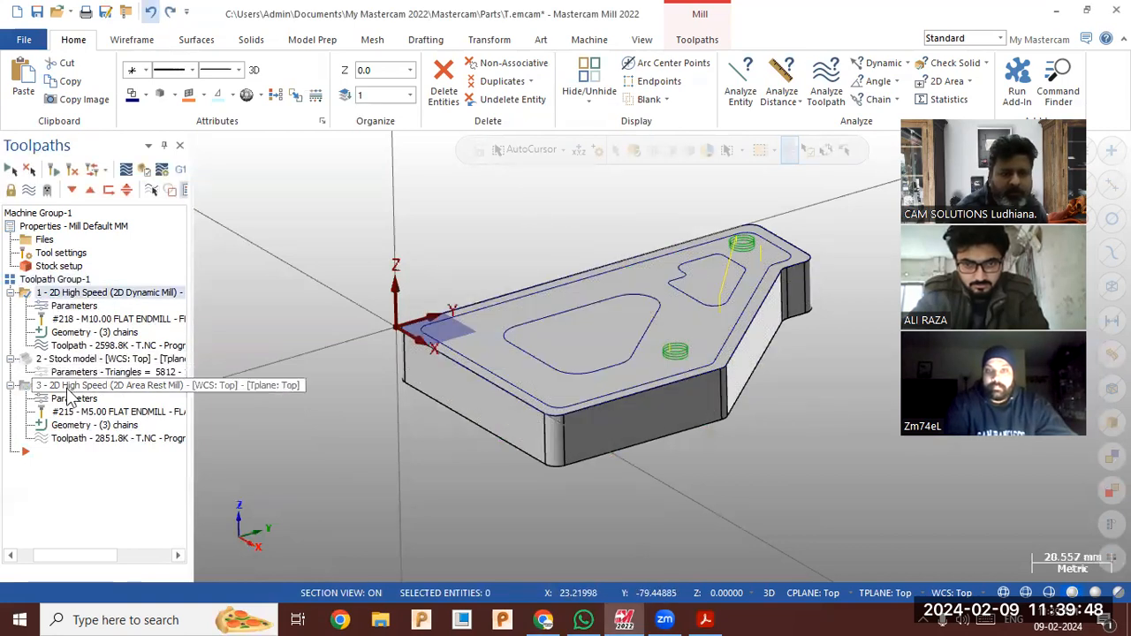
{"action": "left_click", "coordinate": [55, 281]}
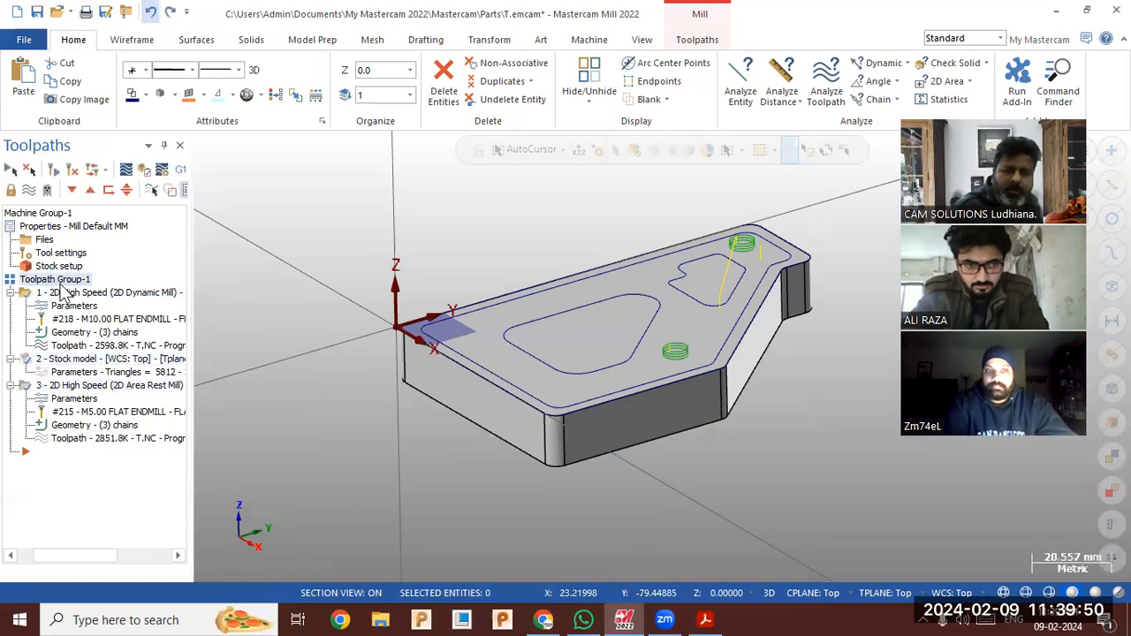
{"action": "left_click", "coordinate": [474, 334]}
{"action": "left_click", "coordinate": [73, 39]}
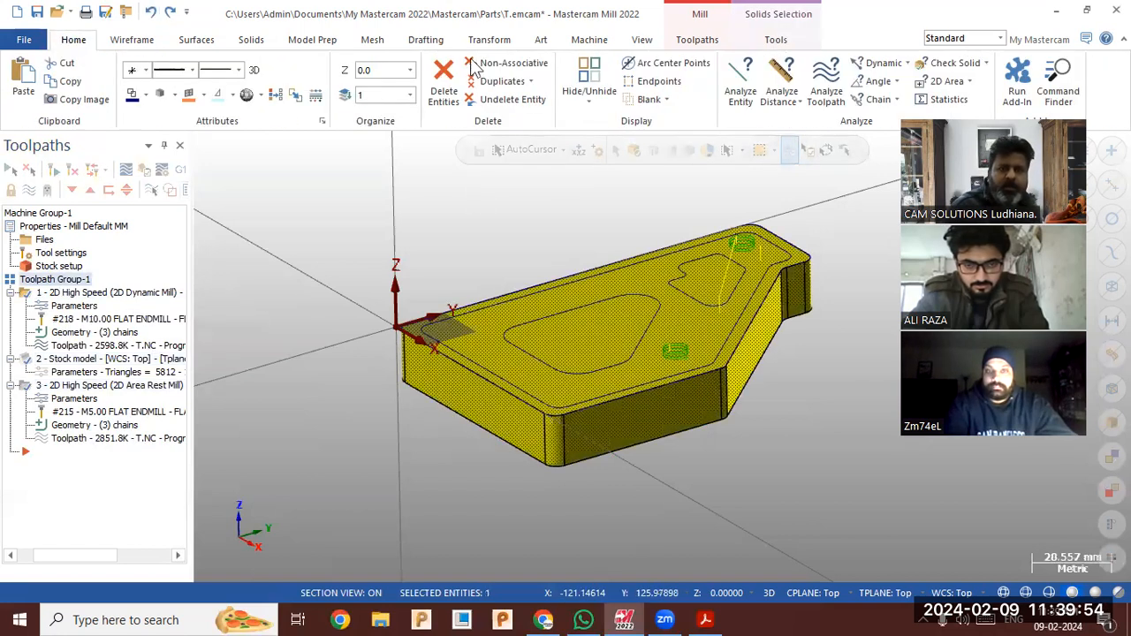
{"action": "left_click", "coordinate": [650, 99]}
{"action": "middle_click_drag", "start_coordinate": [616, 364], "coordinate": [382, 407]}
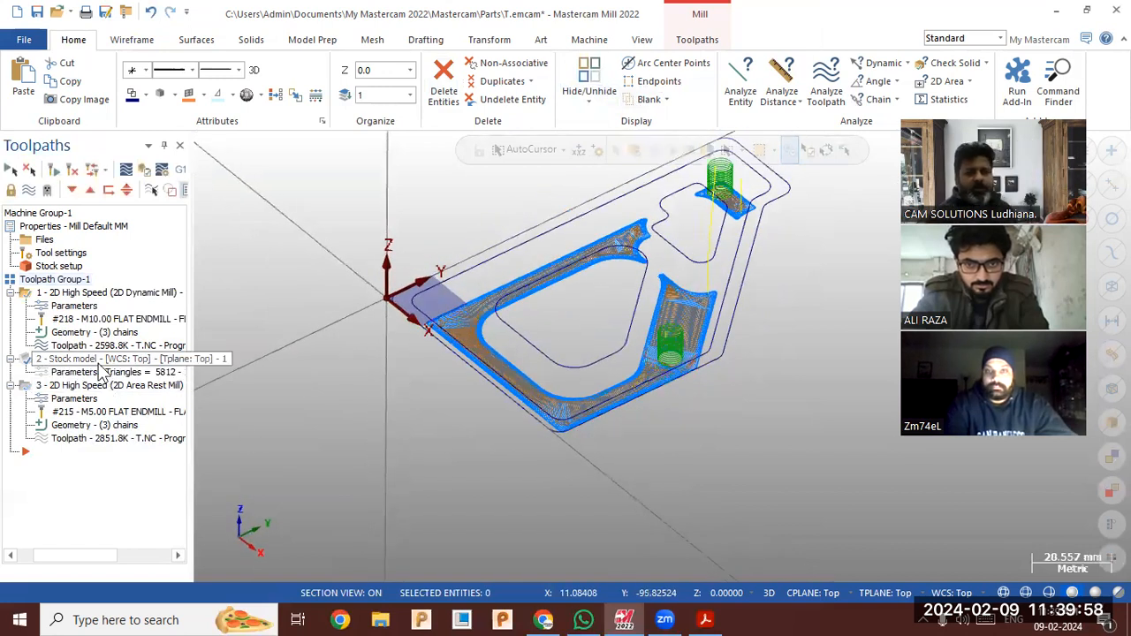
Restrict the display to selected operations and view the stock model, followed by the 2D Area Rest Mill toolpath.
{"action": "left_click", "coordinate": [151, 190]}
{"action": "middle_click_drag", "start_coordinate": [295, 374], "coordinate": [350, 386]}
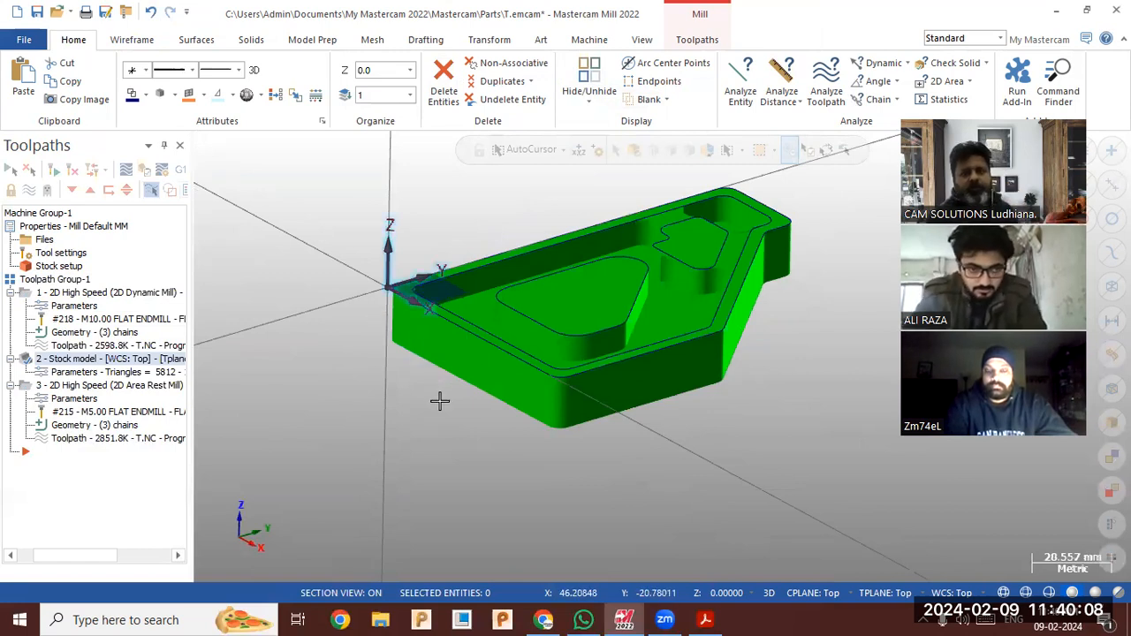
{"action": "scroll", "coordinate": [439, 401], "scroll_direction": "down", "scroll_amount": 2}
{"action": "left_click", "coordinate": [108, 387]}
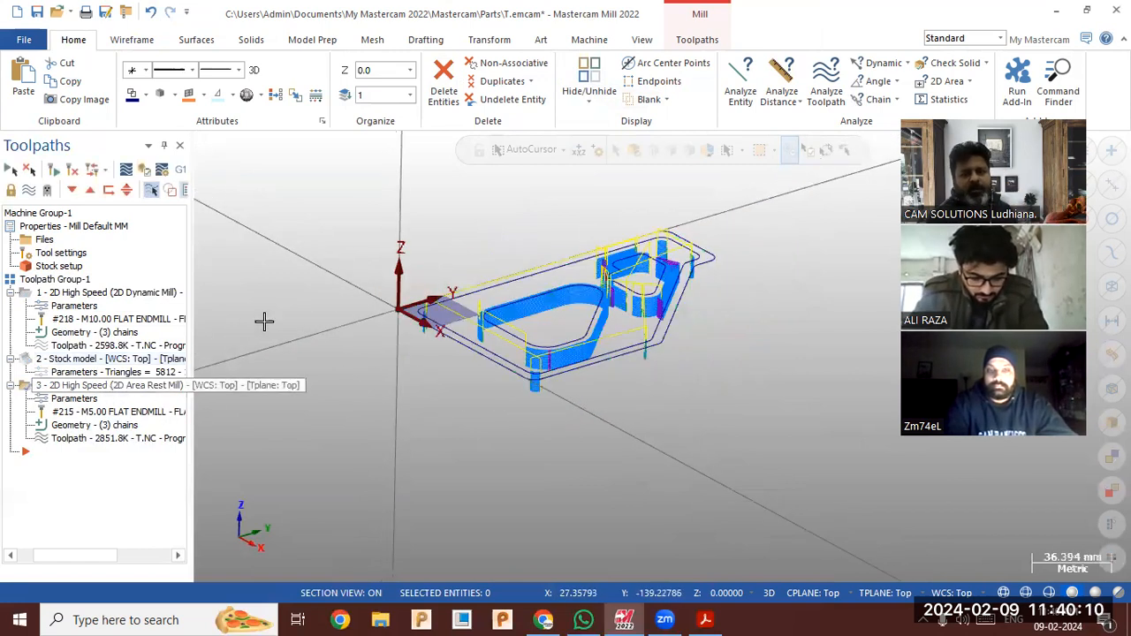
{"action": "middle_click_drag", "start_coordinate": [318, 308], "coordinate": [321, 300]}
{"action": "scroll", "coordinate": [539, 213], "scroll_direction": "up", "scroll_amount": 4}
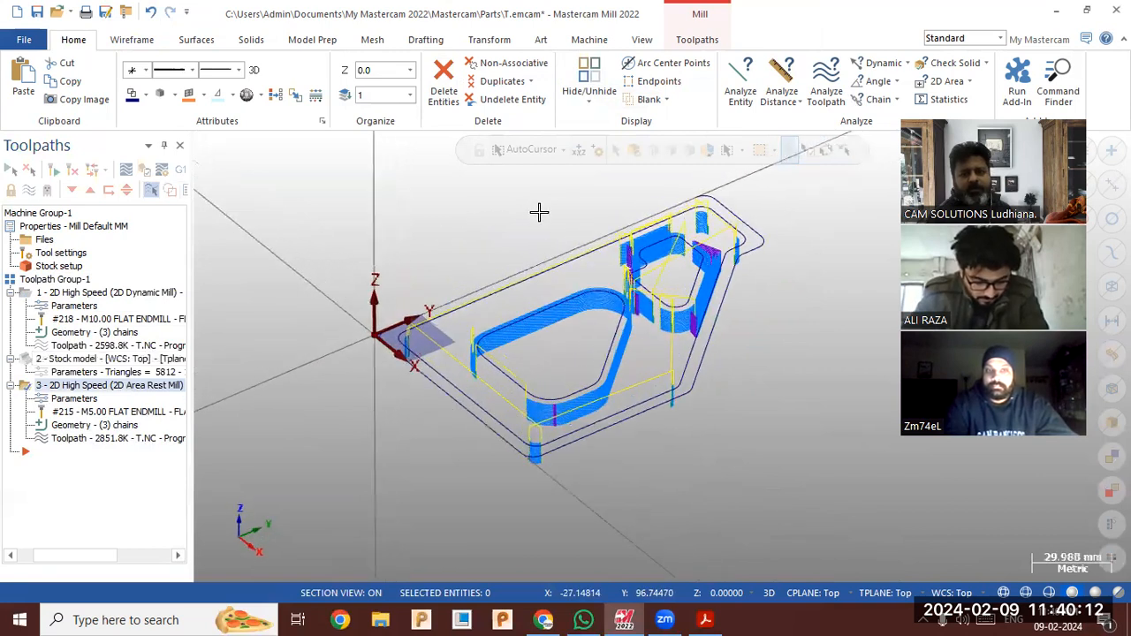
{"action": "scroll", "coordinate": [539, 212], "scroll_direction": "up", "scroll_amount": 3}
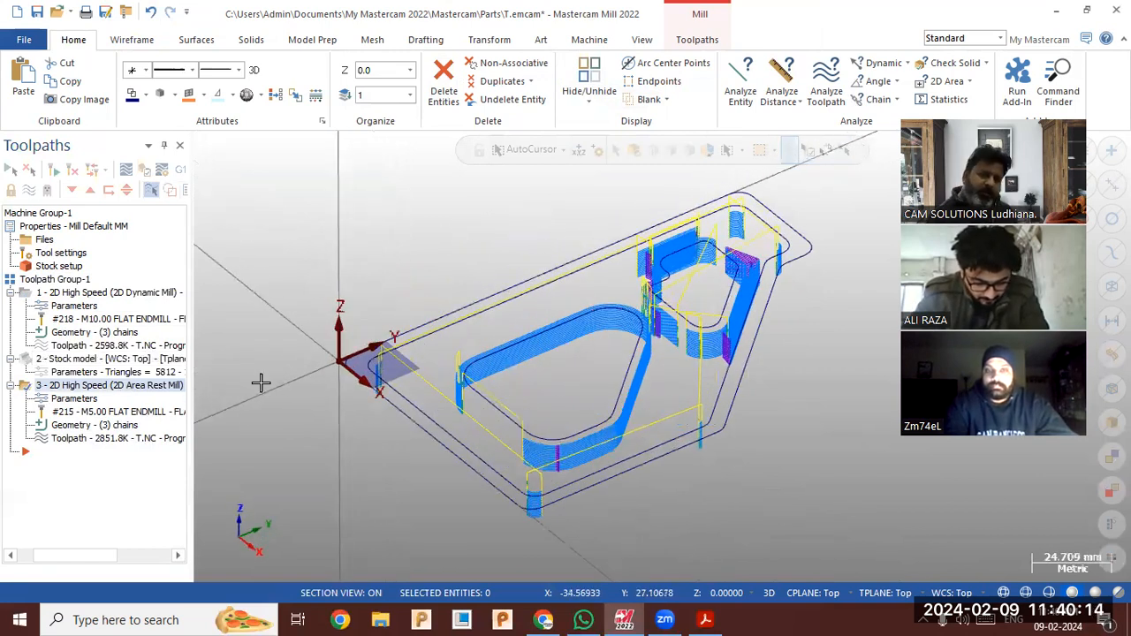
Show the Solids manager and expand the operation history of both solids.
{"action": "left_click", "coordinate": [642, 40]}
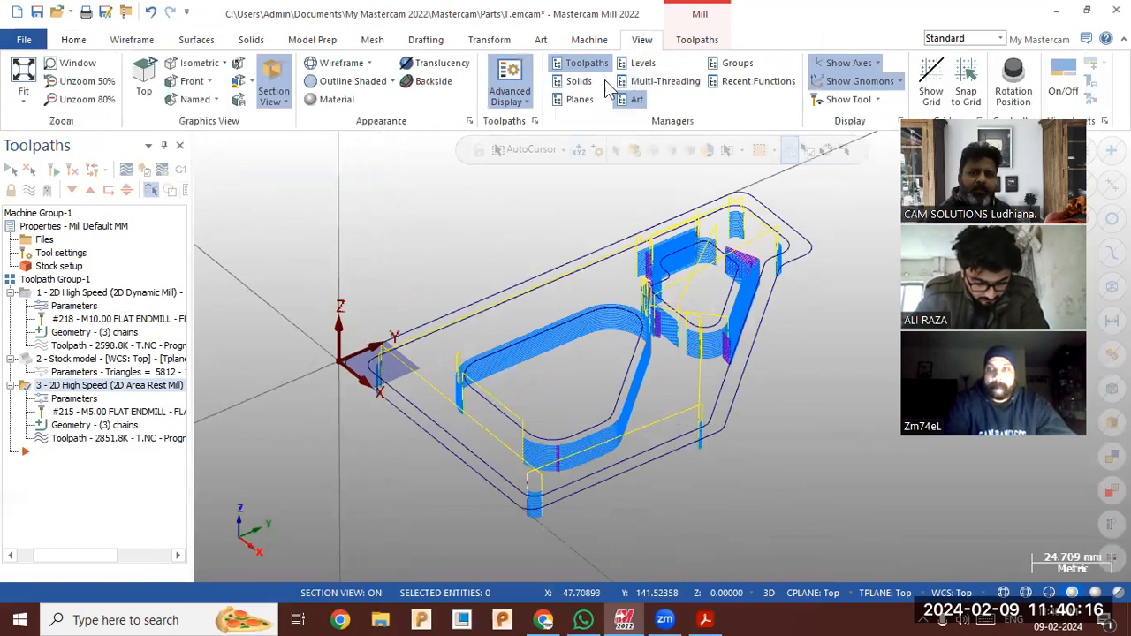
{"action": "left_click", "coordinate": [579, 82]}
{"action": "left_click", "coordinate": [13, 193]}
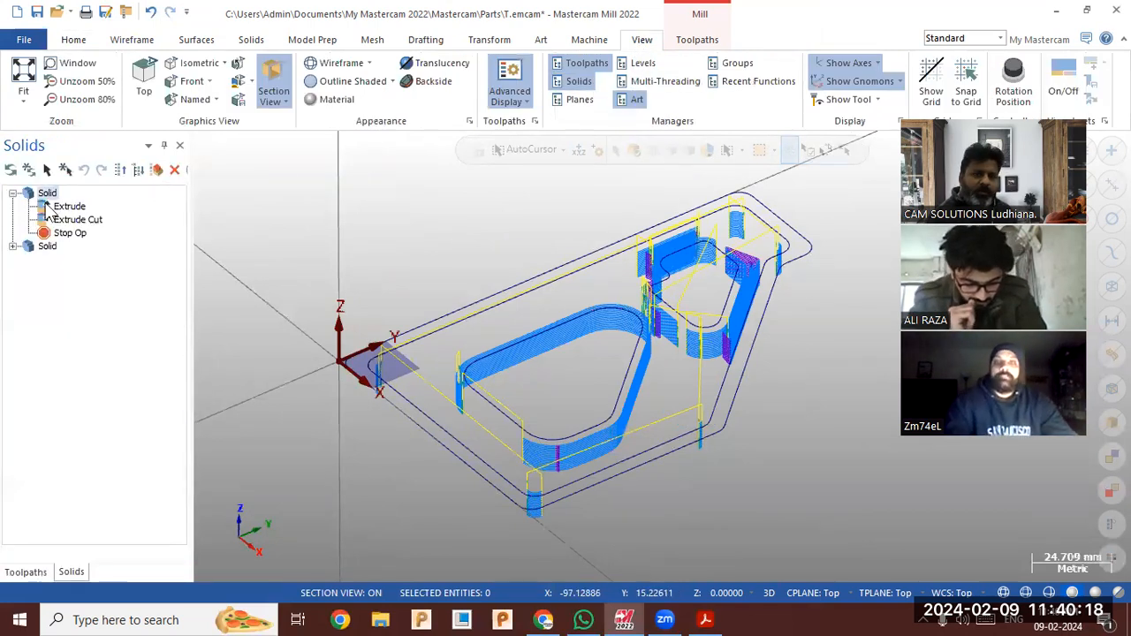
{"action": "left_click", "coordinate": [13, 247]}
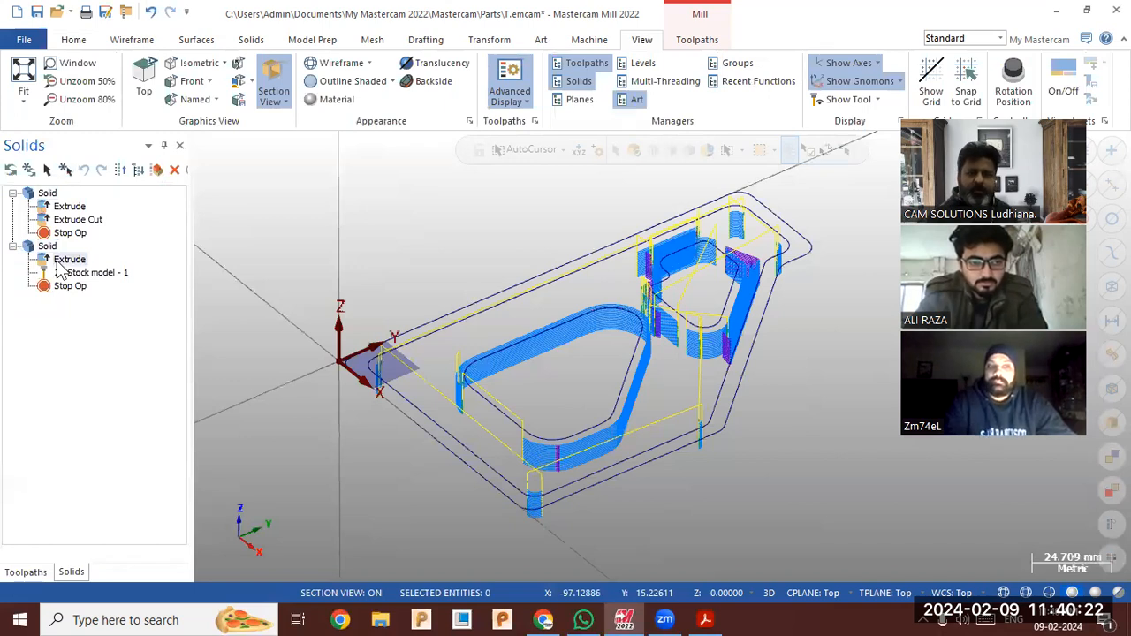
{"action": "right_click", "coordinate": [64, 211]}
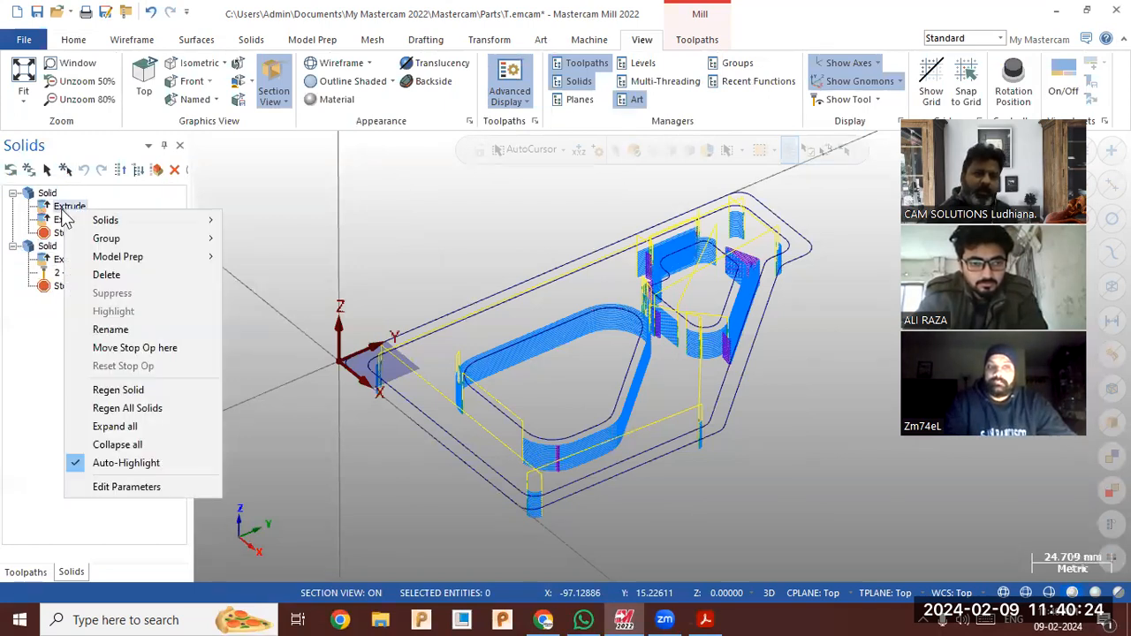
{"action": "left_click", "coordinate": [11, 173]}
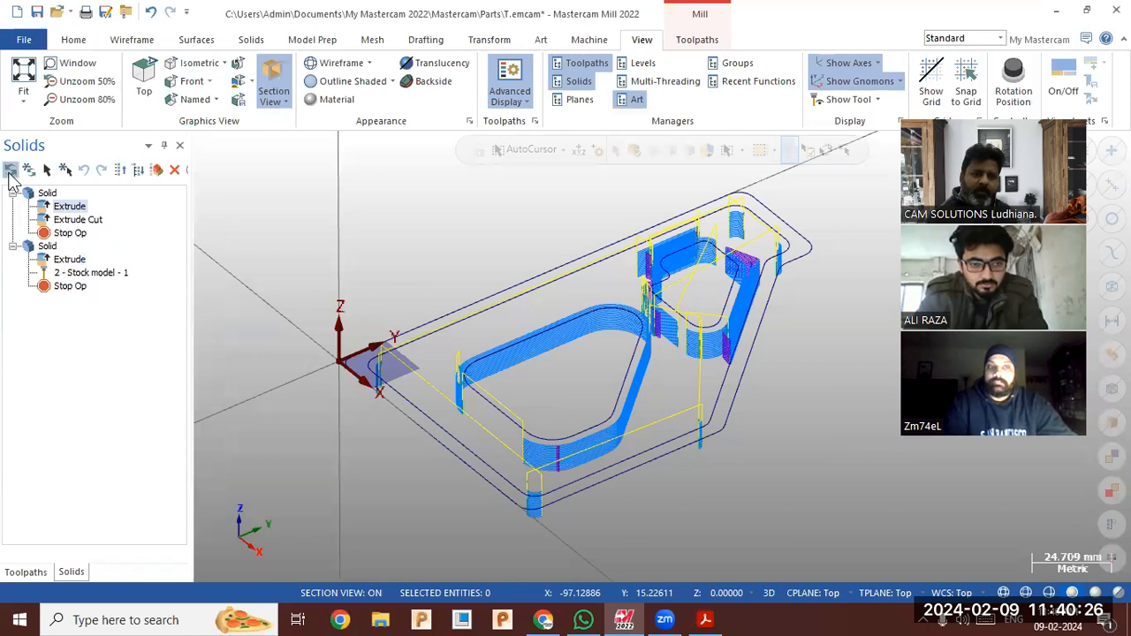
Try to bring back the hidden solid with Hide/Unhide without picking any entities to keep.
{"action": "left_click", "coordinate": [74, 40]}
{"action": "left_click", "coordinate": [592, 104]}
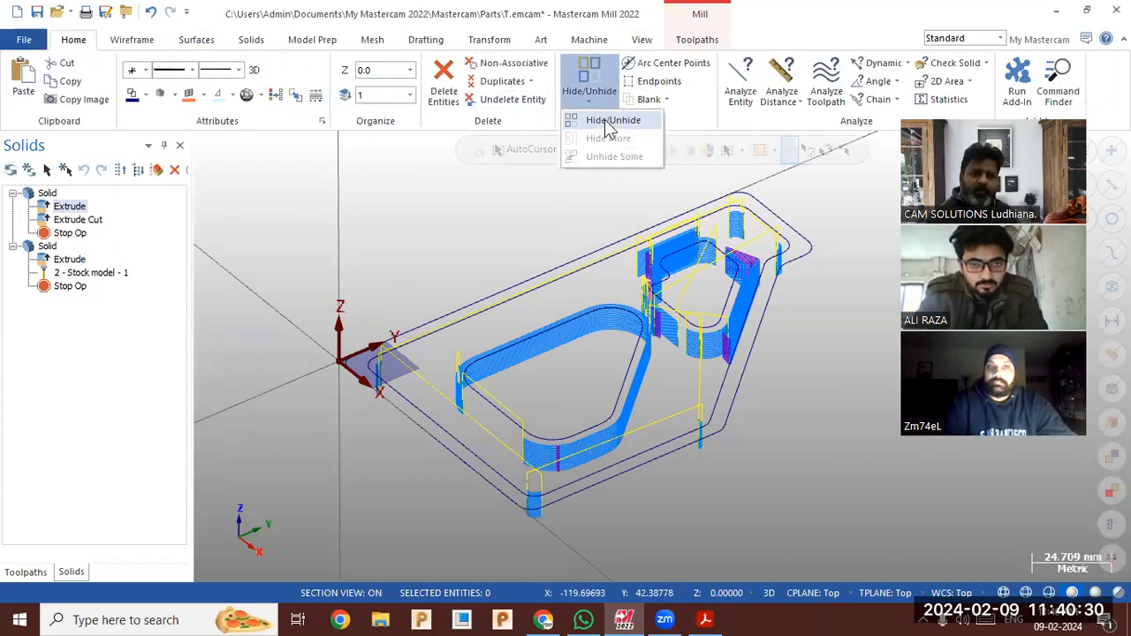
{"action": "left_click", "coordinate": [601, 121]}
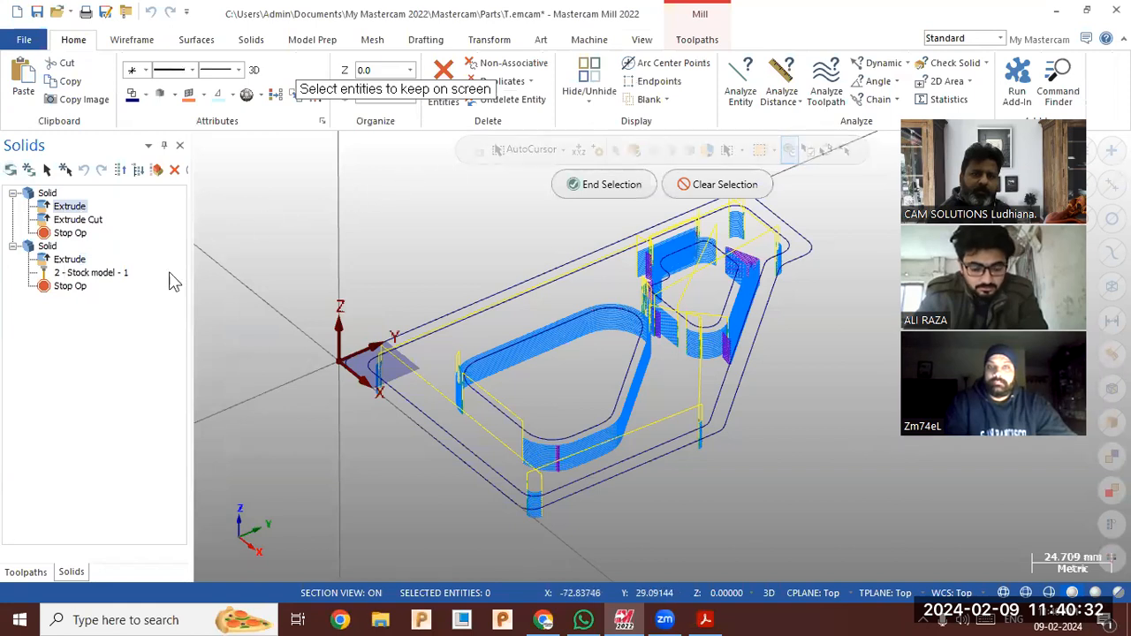
{"action": "left_click", "coordinate": [608, 186]}
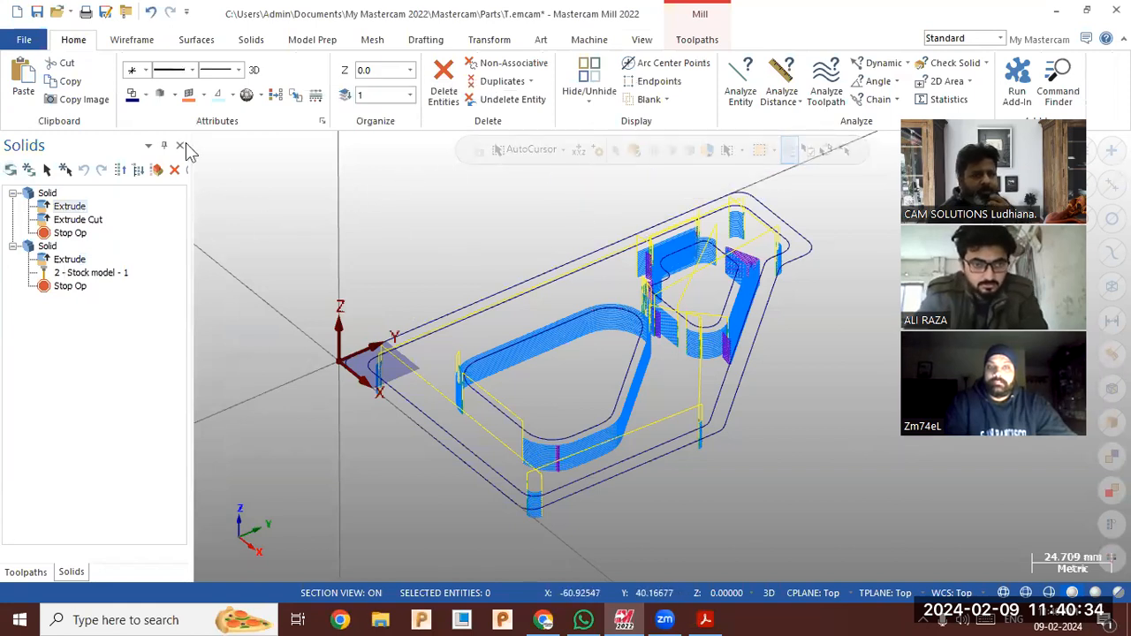
Extrude the part's outer profile downward 20 mm as a new solid body.
{"action": "left_click", "coordinate": [251, 40]}
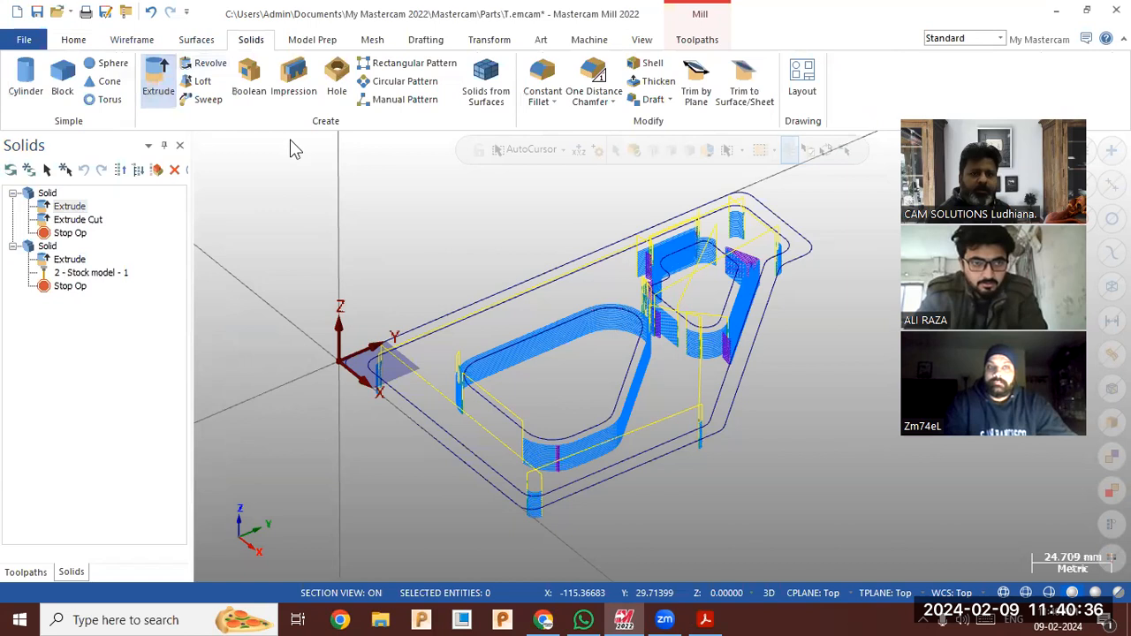
{"action": "left_click", "coordinate": [455, 310]}
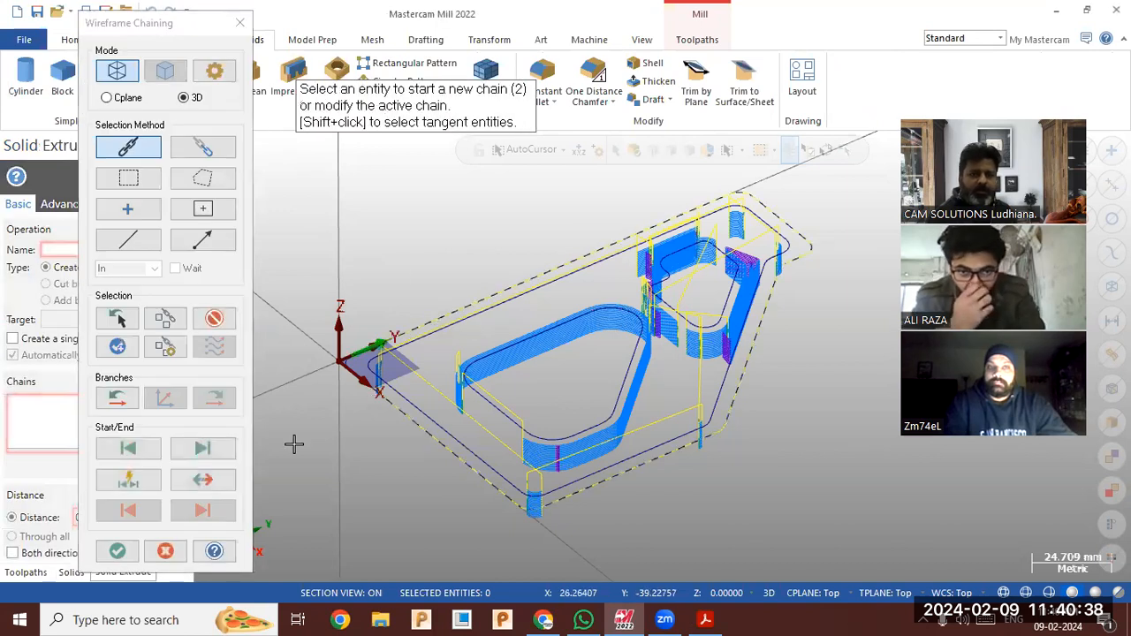
{"action": "left_click", "coordinate": [118, 544]}
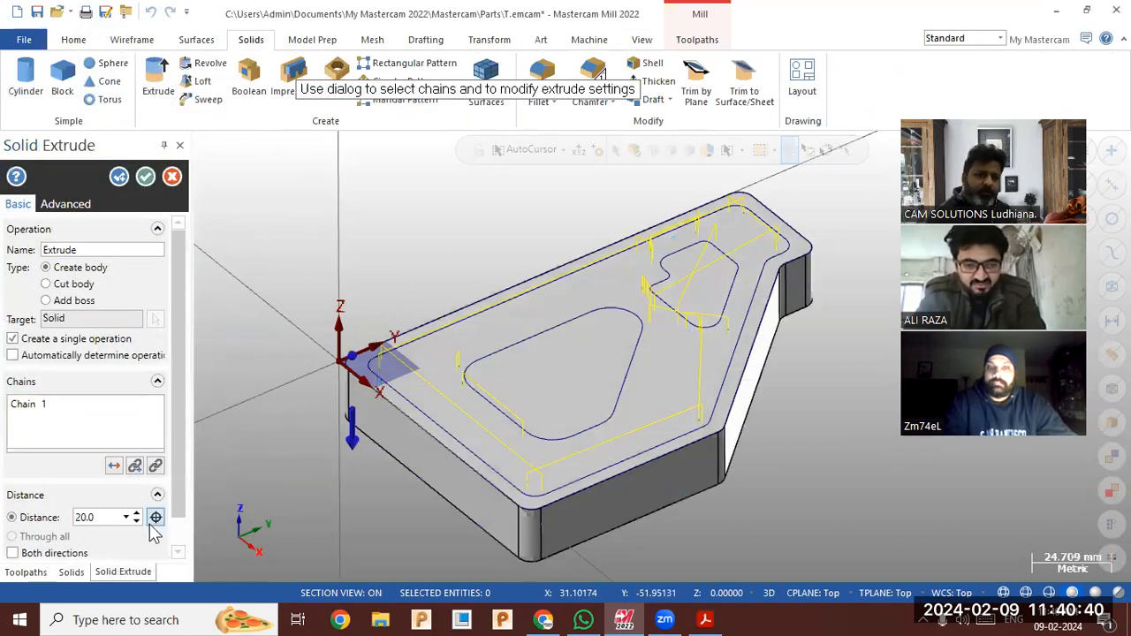
{"action": "left_click", "coordinate": [145, 176]}
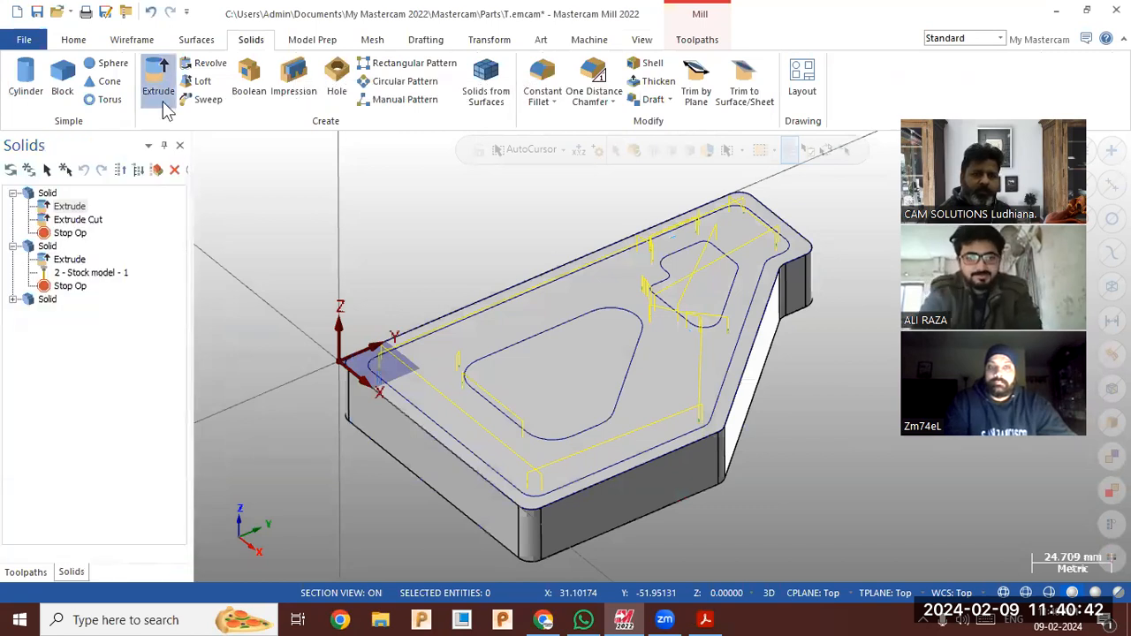
Start another solid extrusion from three chains: the inner pocket boundary and both island outlines.
{"action": "left_click", "coordinate": [161, 91]}
{"action": "left_click", "coordinate": [432, 332]}
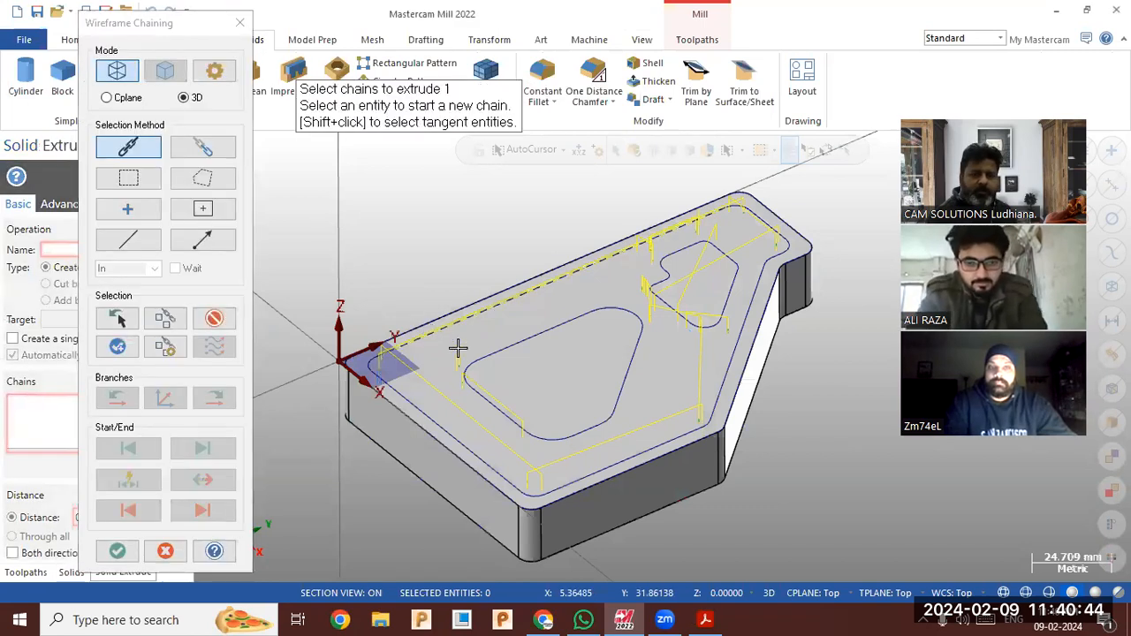
{"action": "left_click", "coordinate": [494, 357]}
{"action": "left_click", "coordinate": [661, 277]}
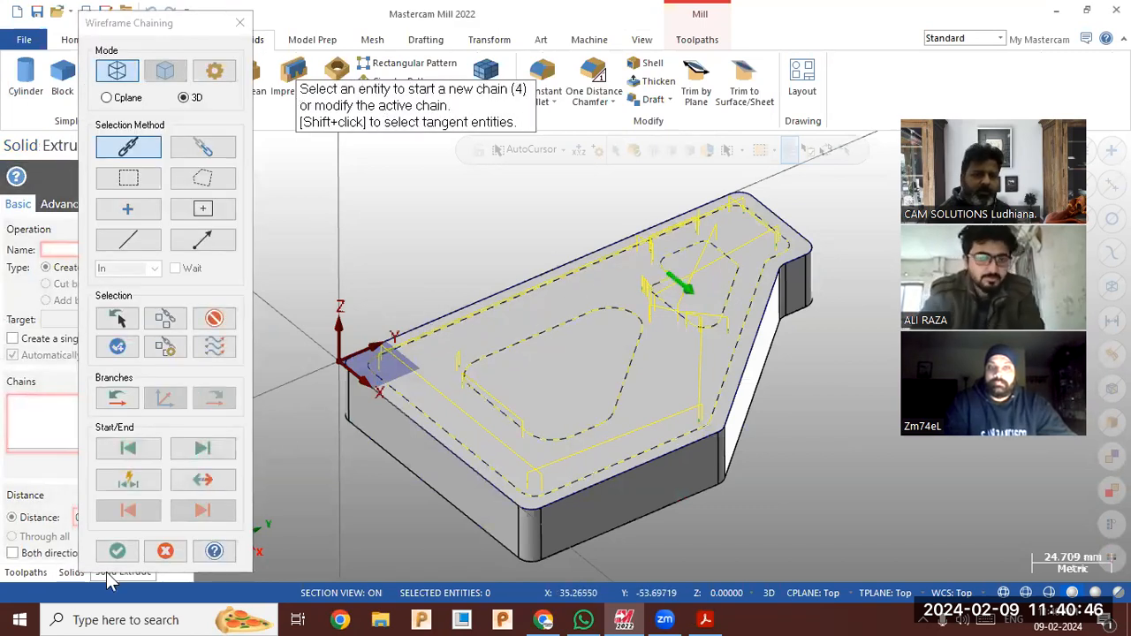
{"action": "left_click", "coordinate": [116, 551]}
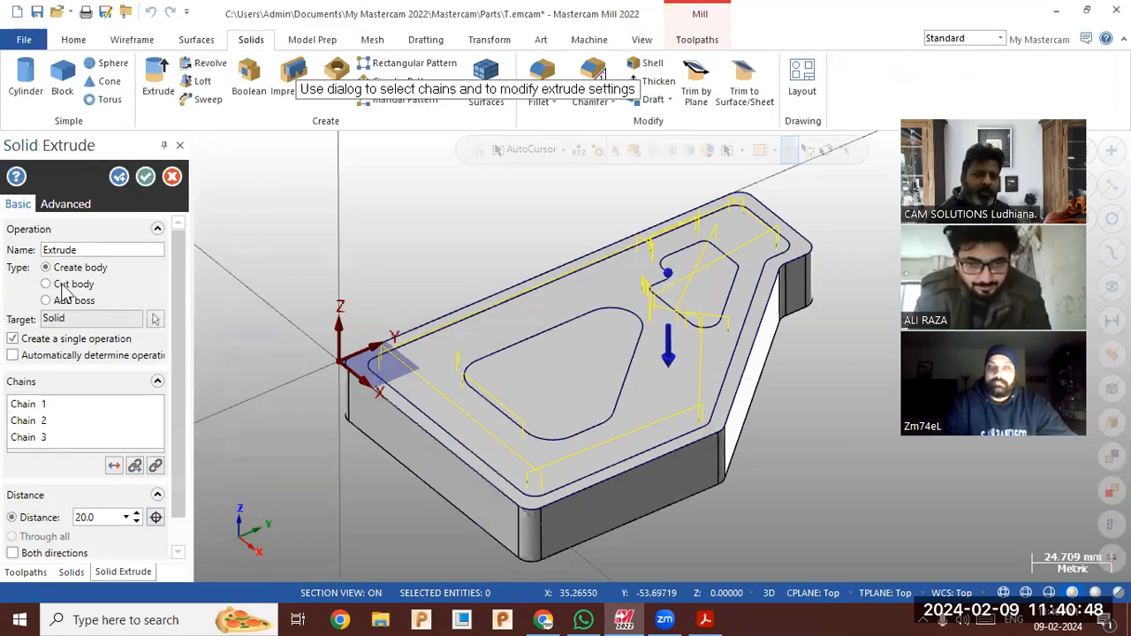
Make the extrusion a downward 10 mm body cut and apply it to form the pocket around both islands.
{"action": "left_click", "coordinate": [63, 289]}
{"action": "double_click", "coordinate": [84, 517]}
{"action": "type", "text": "10"}
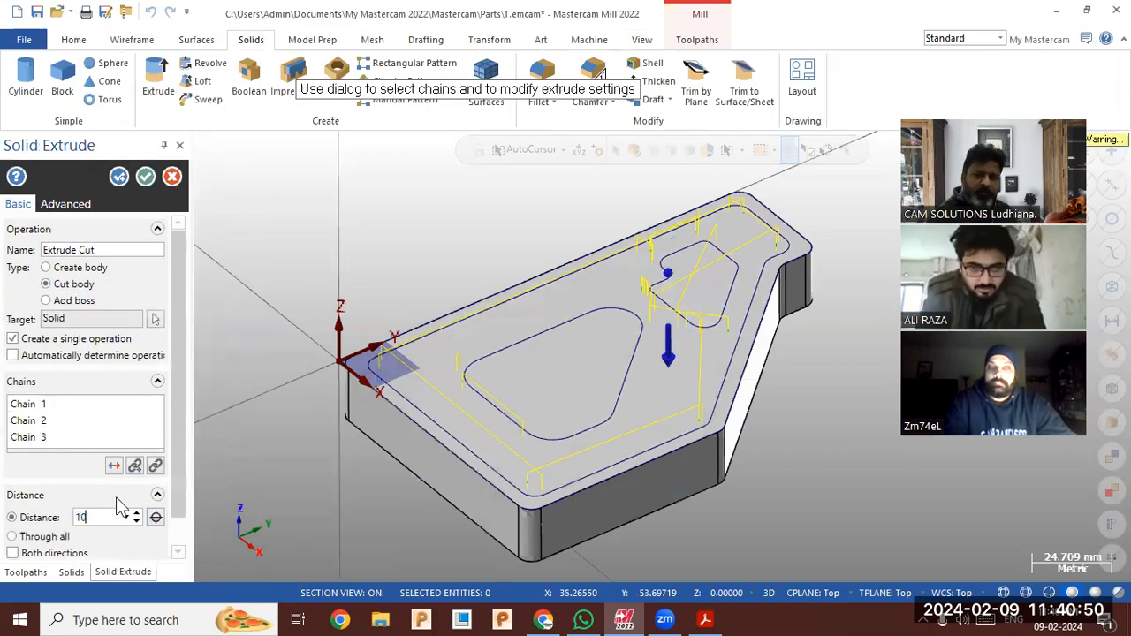
{"action": "key", "text": "Tab"}
{"action": "left_click", "coordinate": [115, 466]}
{"action": "left_click", "coordinate": [115, 467]}
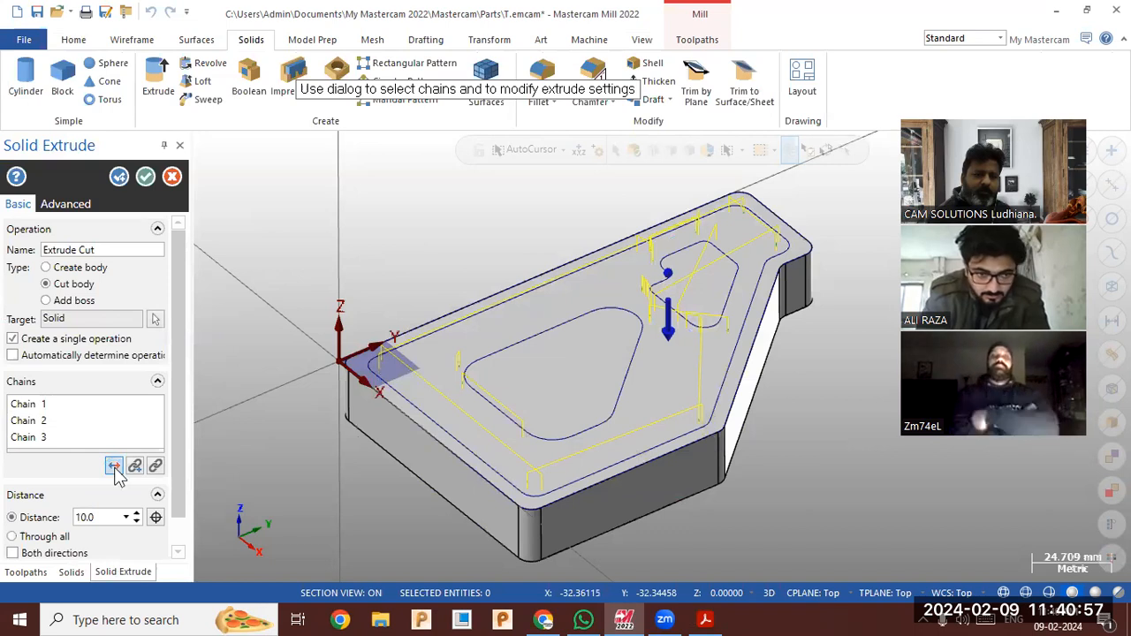
{"action": "left_click", "coordinate": [154, 318]}
{"action": "left_click", "coordinate": [521, 530]}
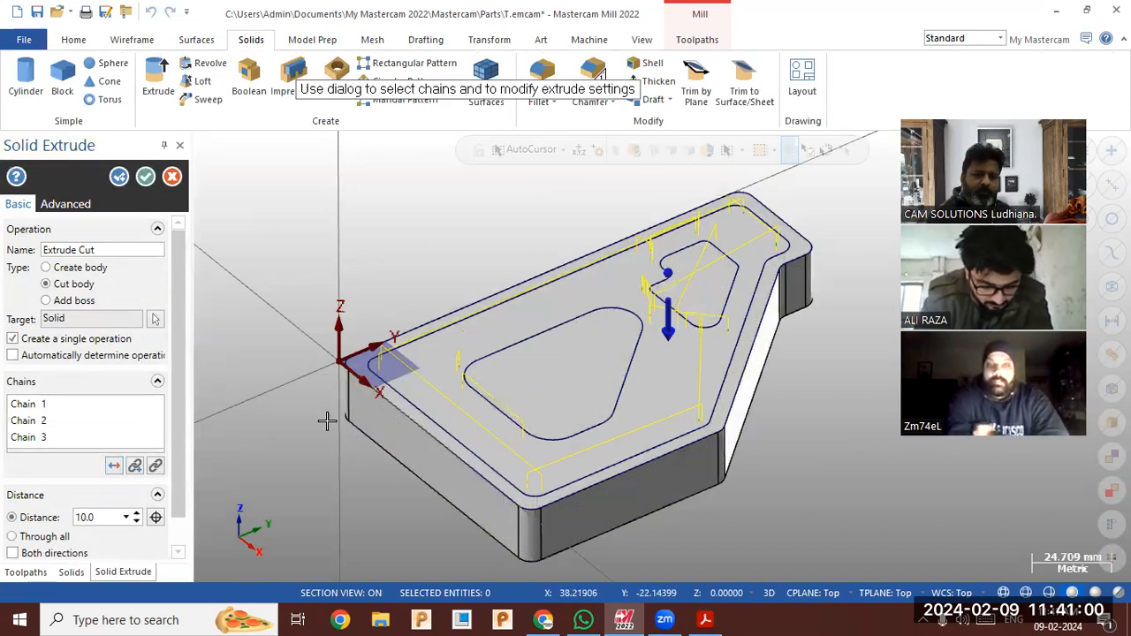
{"action": "left_click", "coordinate": [147, 177]}
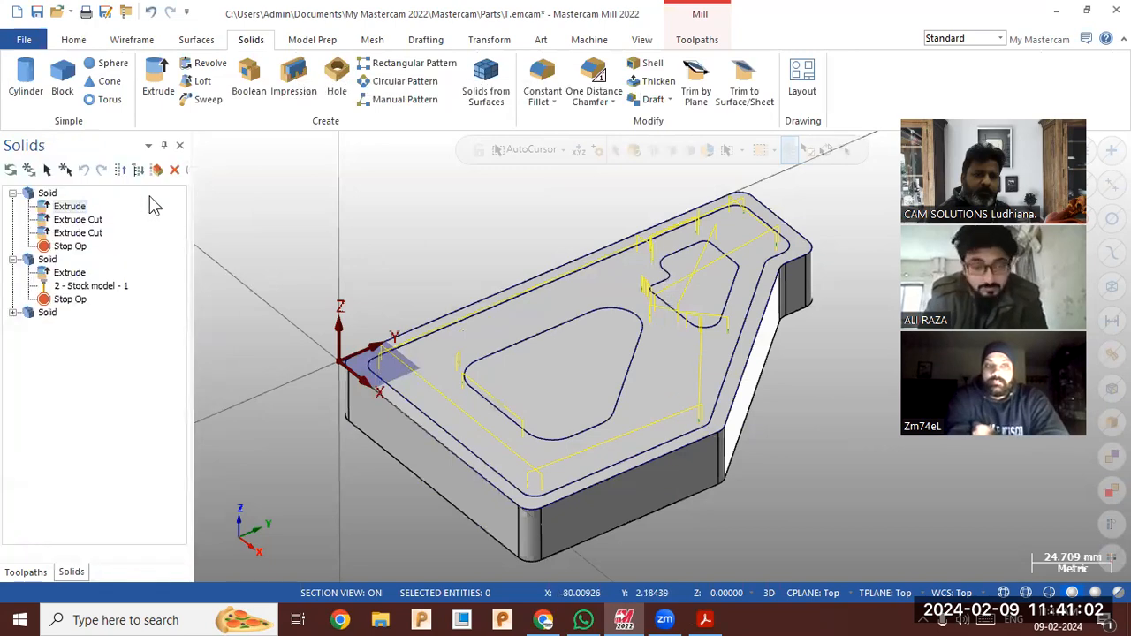
Blank the plain extruded body that covers the pocketed part and the rest mill toolpath.
{"action": "left_click", "coordinate": [437, 362]}
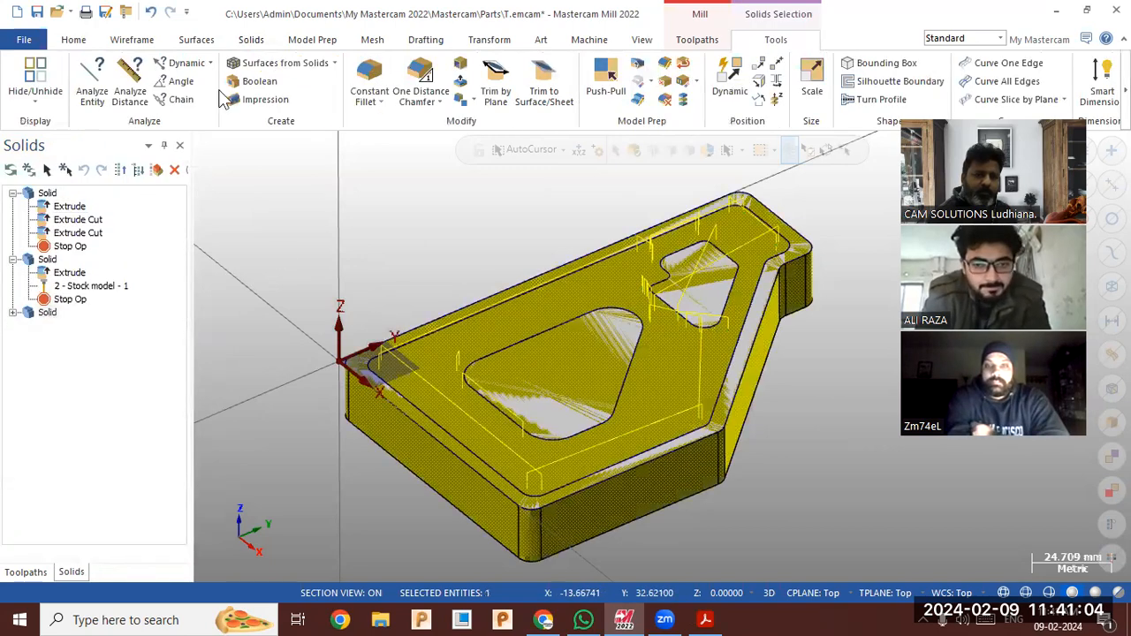
{"action": "left_click", "coordinate": [74, 40]}
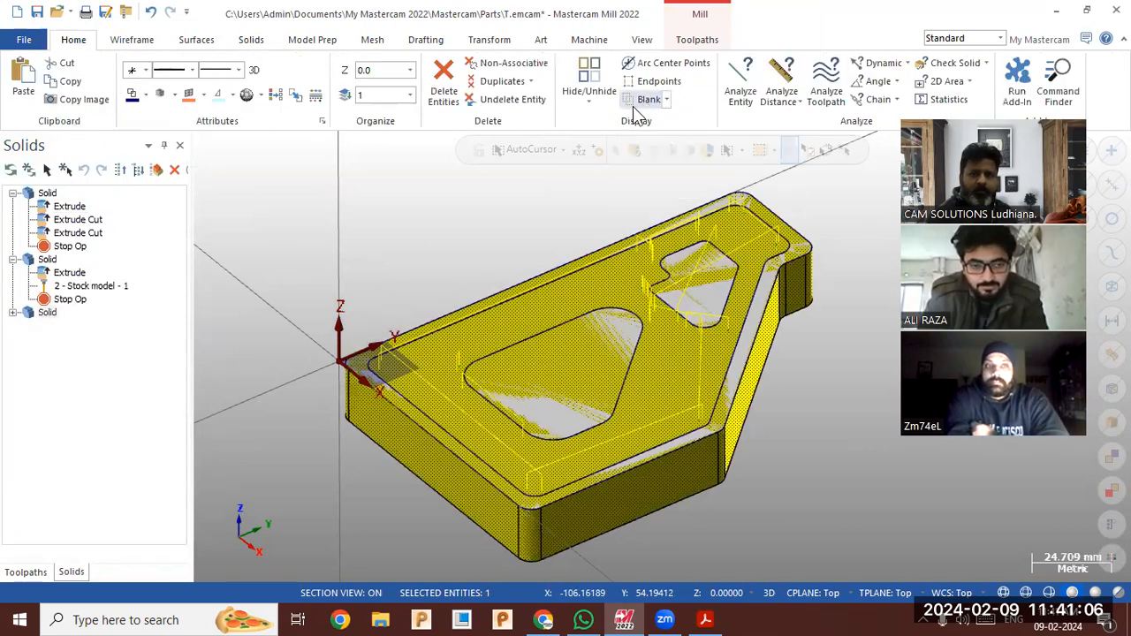
{"action": "left_click", "coordinate": [649, 99]}
{"action": "middle_click_drag", "start_coordinate": [487, 226], "coordinate": [464, 227]}
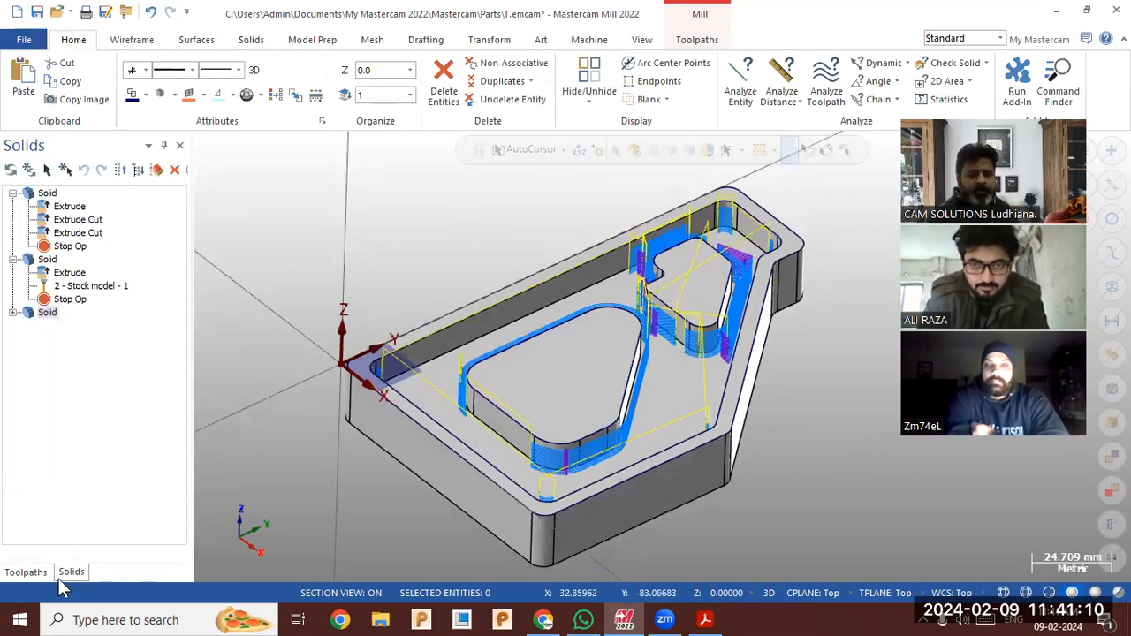
Create a new stock model that uses existing stock model 1 as its initial stock shape.
{"action": "left_click", "coordinate": [25, 573]}
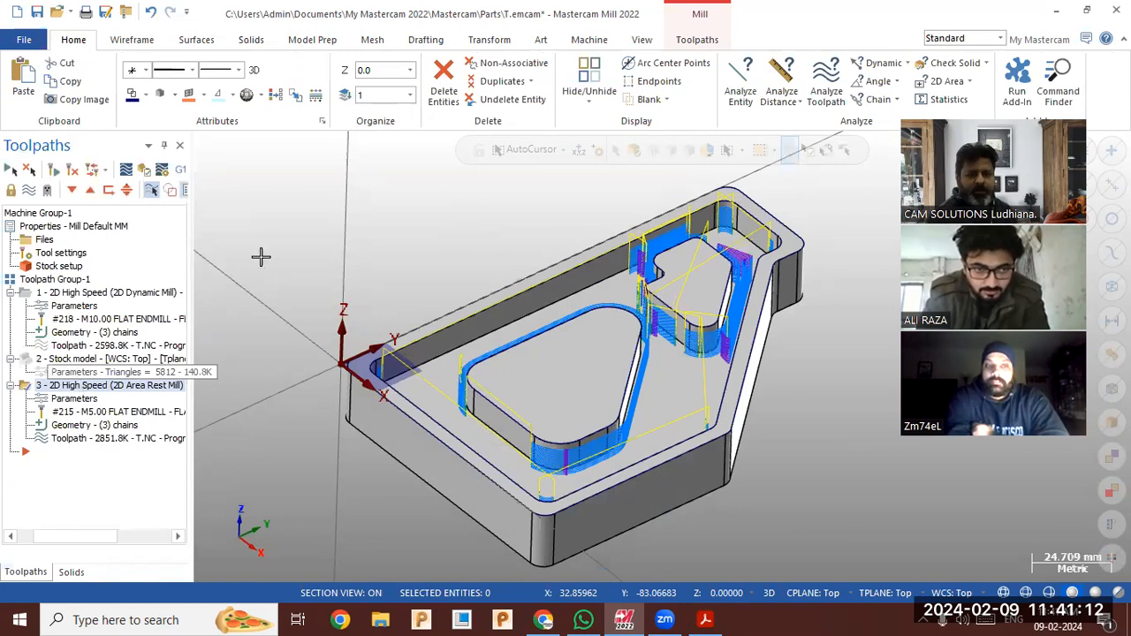
{"action": "left_click", "coordinate": [697, 39]}
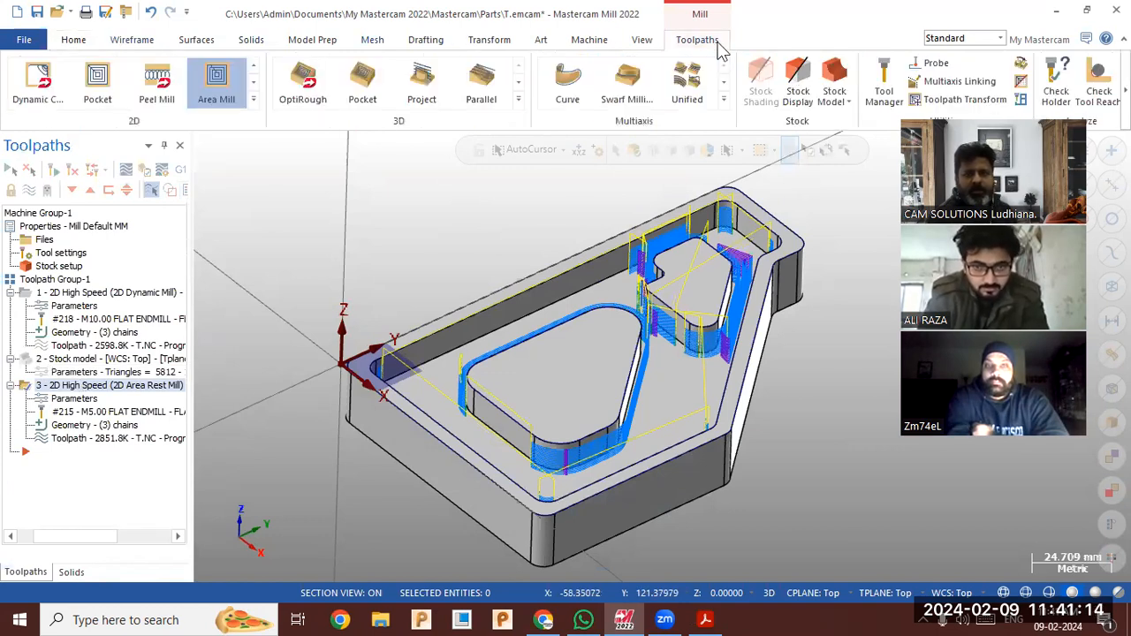
{"action": "left_click", "coordinate": [834, 78]}
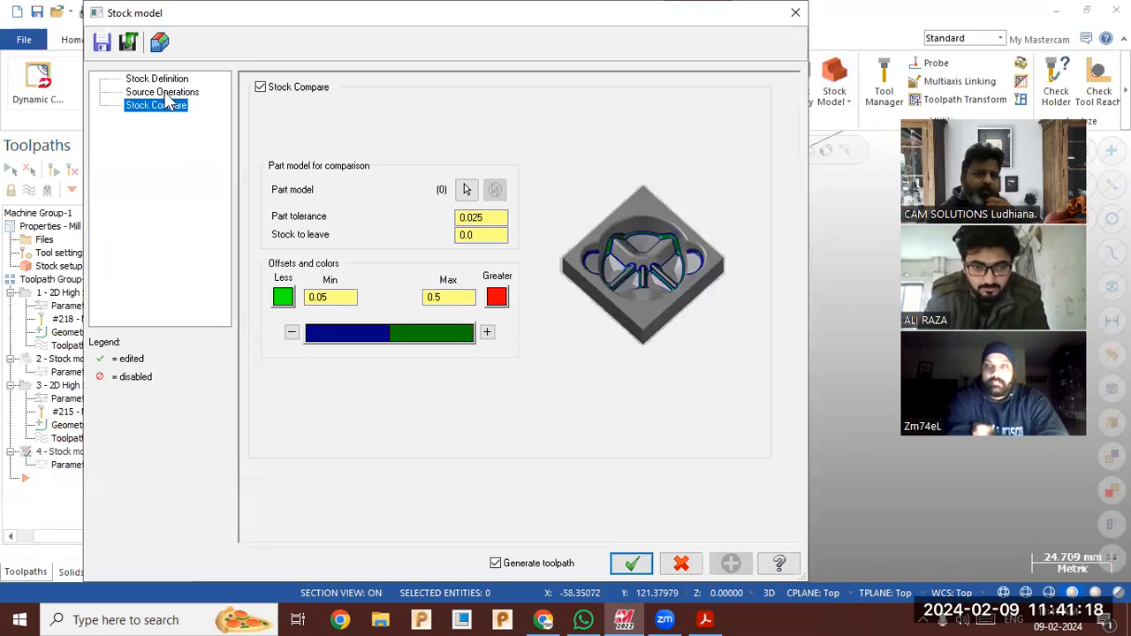
{"action": "left_click", "coordinate": [168, 94]}
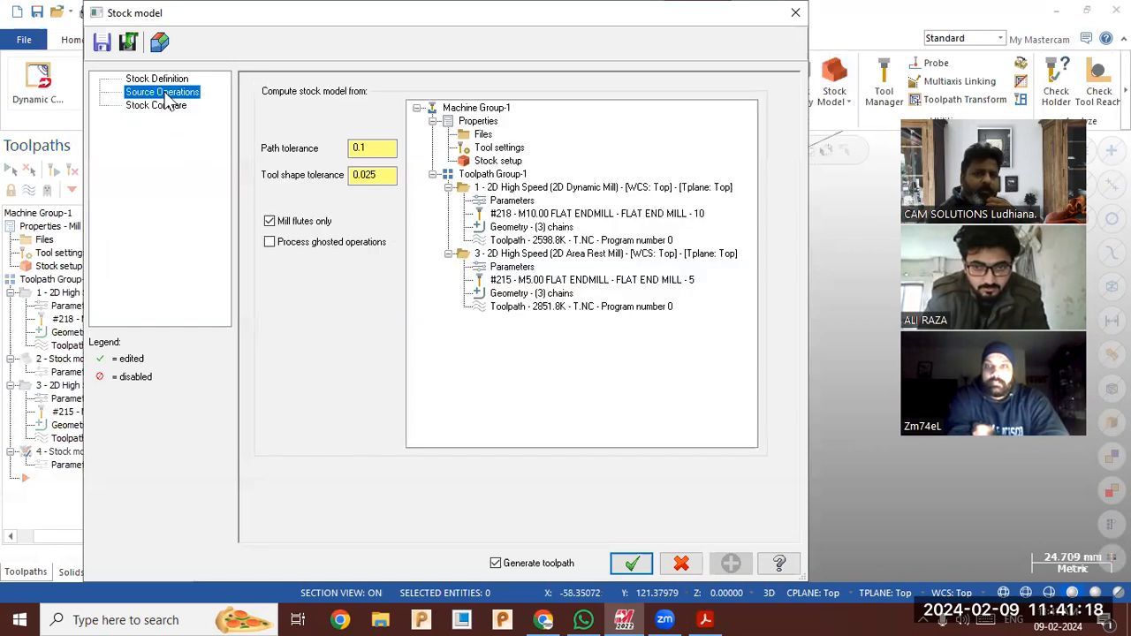
{"action": "left_click", "coordinate": [164, 80]}
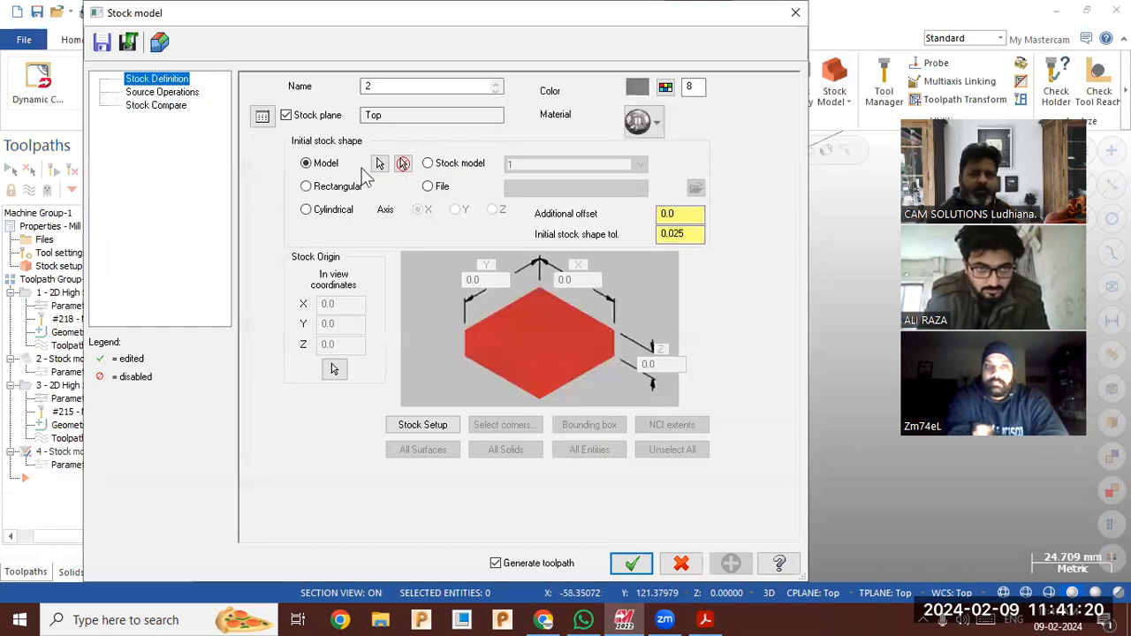
{"action": "left_click", "coordinate": [458, 168]}
{"action": "left_click", "coordinate": [550, 168]}
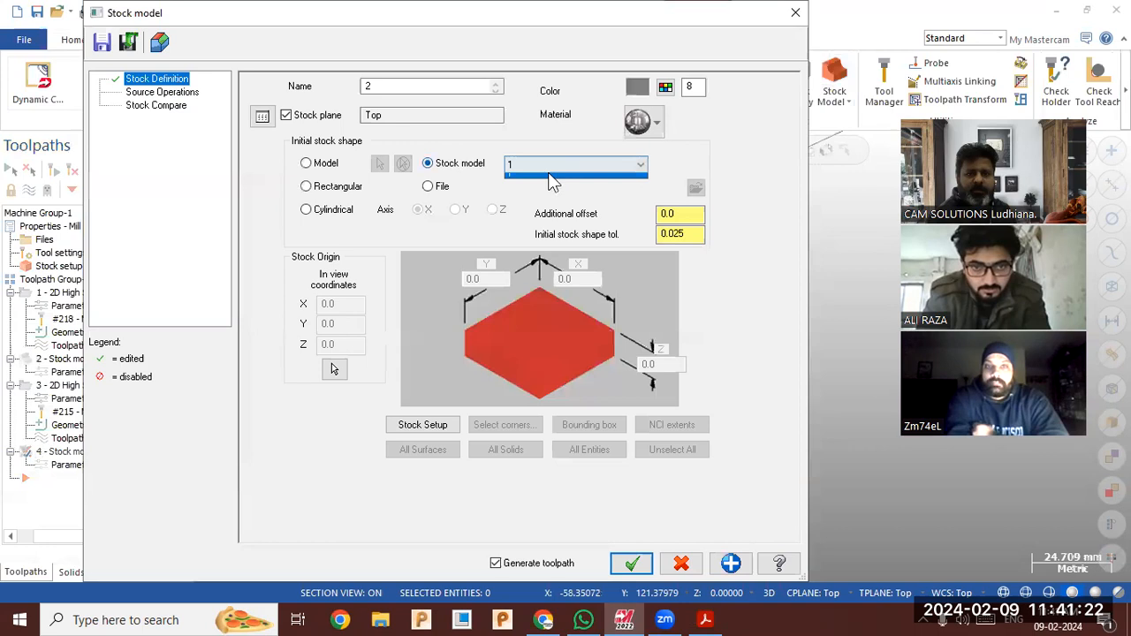
{"action": "left_click", "coordinate": [543, 178]}
{"action": "left_click", "coordinate": [540, 168]}
{"action": "left_click", "coordinate": [542, 175]}
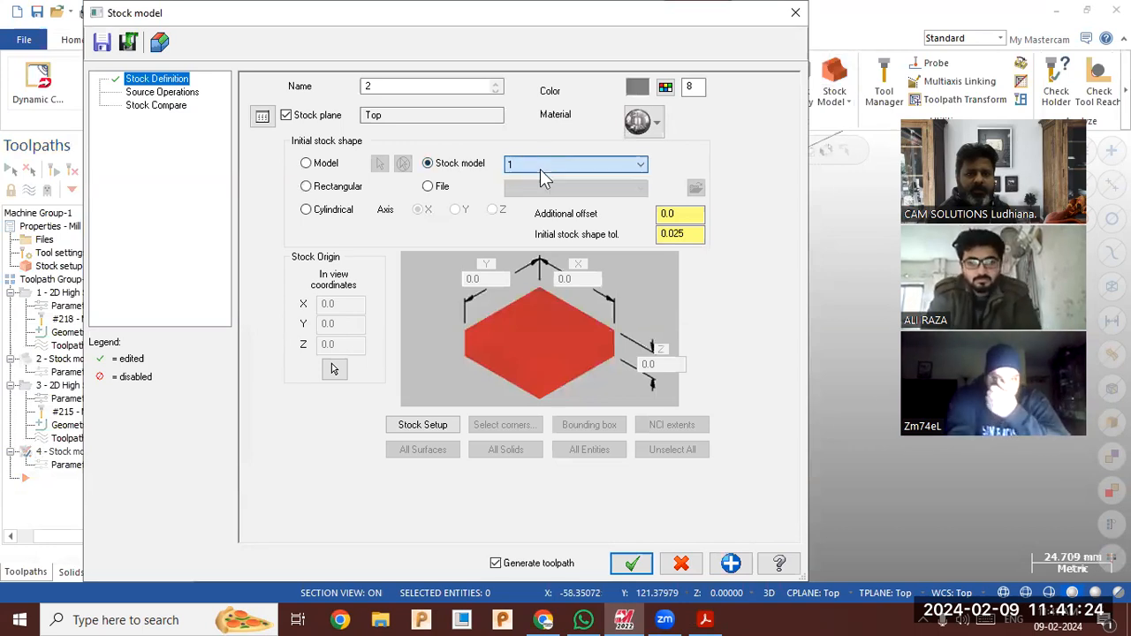
{"action": "left_click", "coordinate": [542, 169]}
{"action": "left_click", "coordinate": [543, 178]}
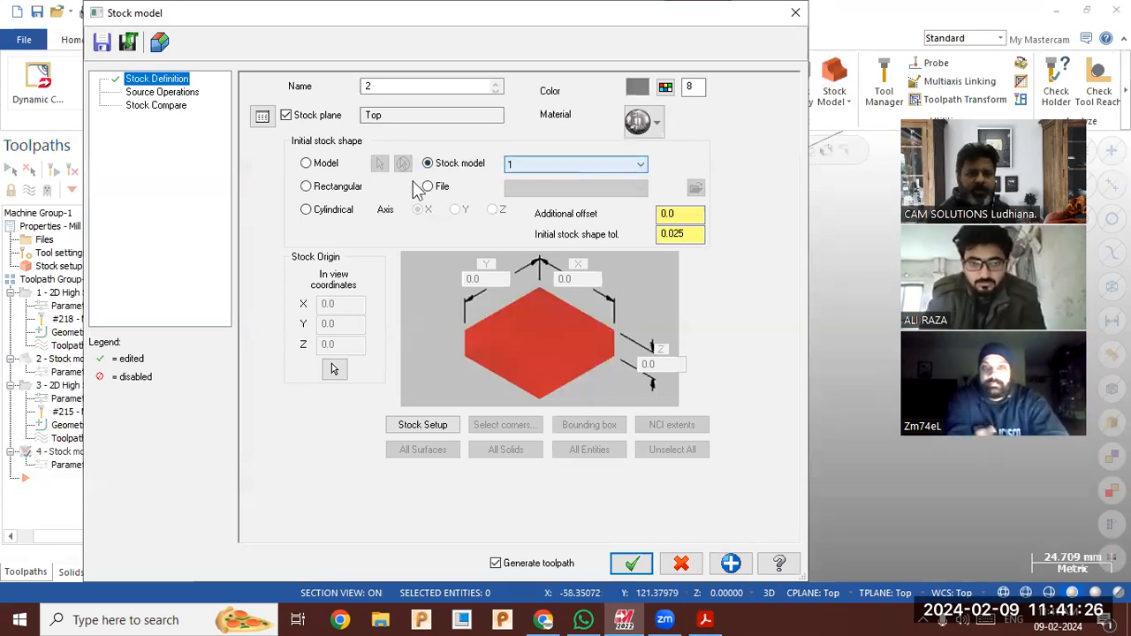
Compute the stock model from the 2D area rest mill operation and compare it with the pocketed solid using a 0.1 maximum offset.
{"action": "left_click", "coordinate": [161, 93]}
{"action": "left_click", "coordinate": [518, 254]}
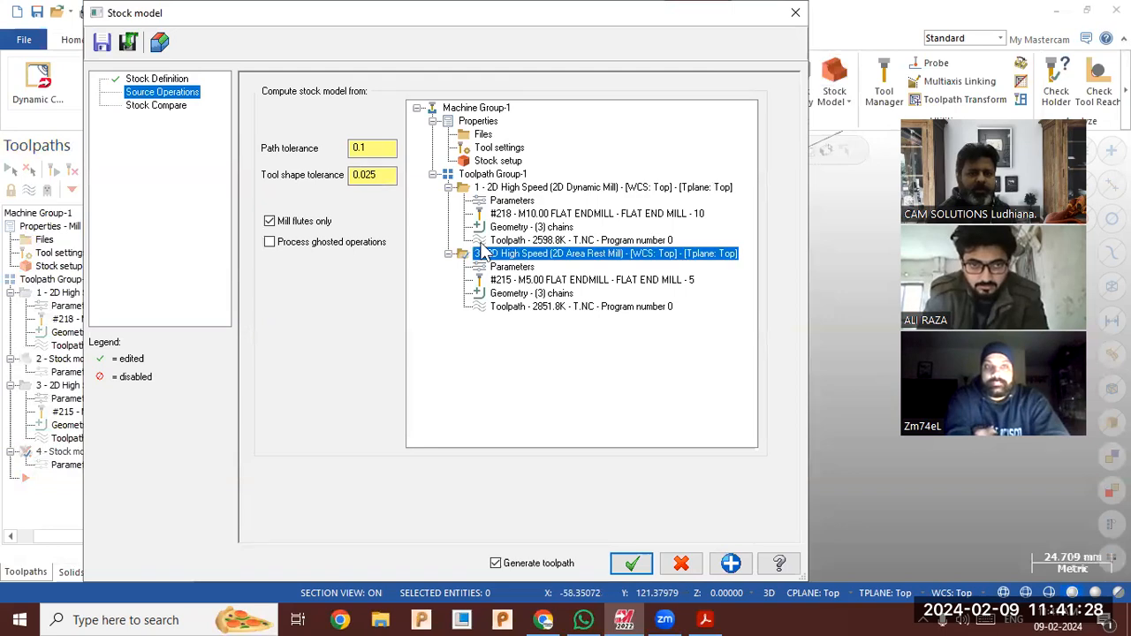
{"action": "left_click", "coordinate": [159, 106]}
{"action": "left_click", "coordinate": [474, 192]}
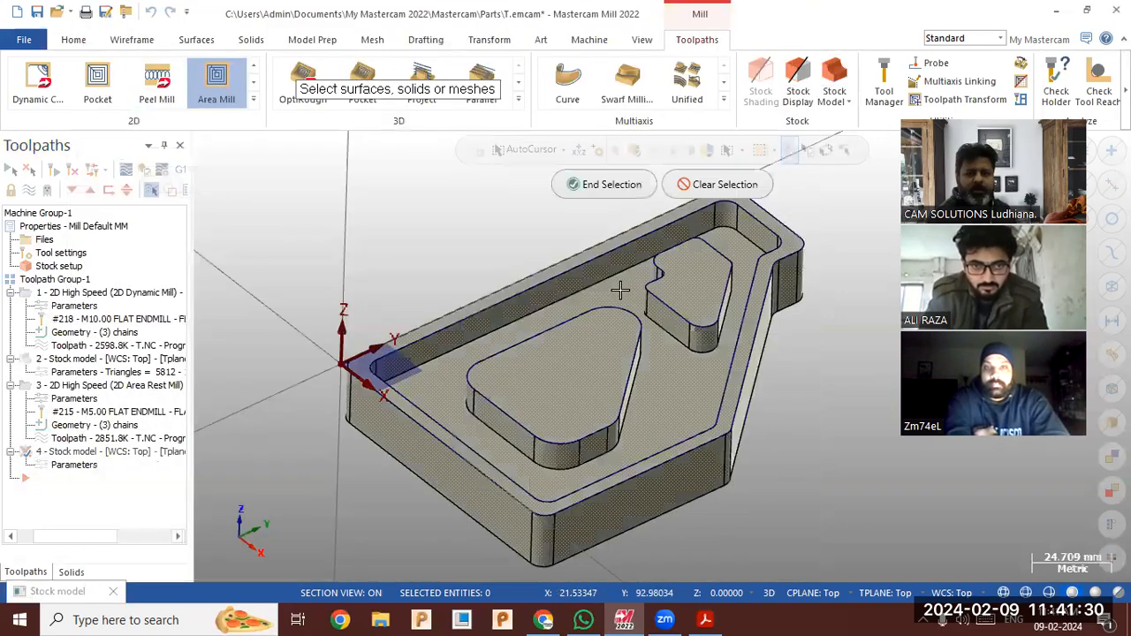
{"action": "left_click", "coordinate": [605, 185]}
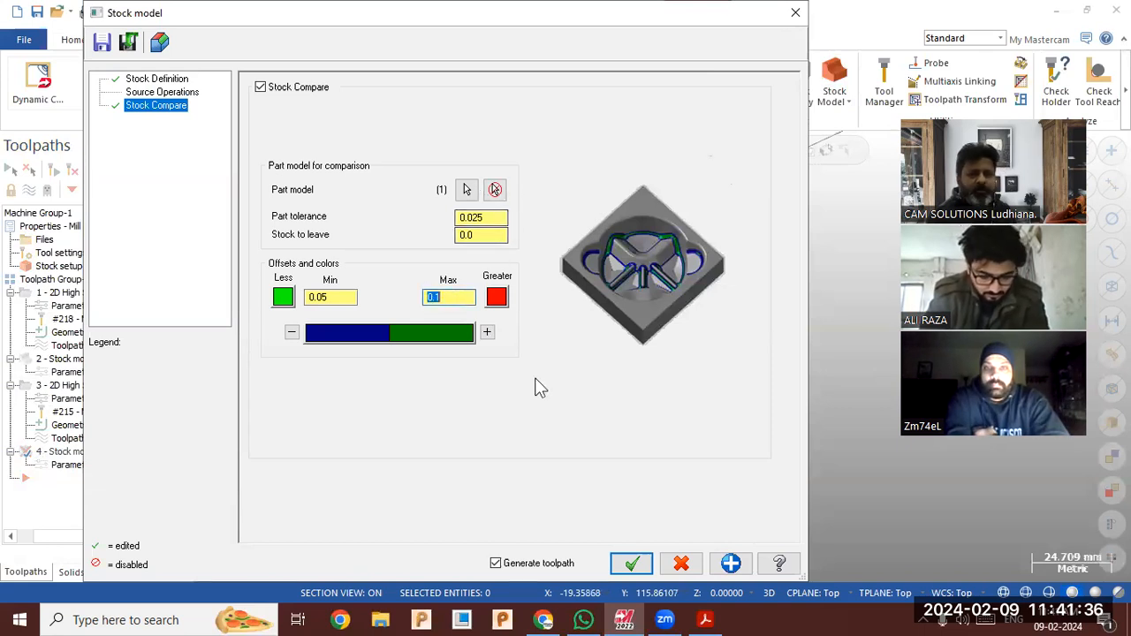
{"action": "left_click", "coordinate": [631, 564]}
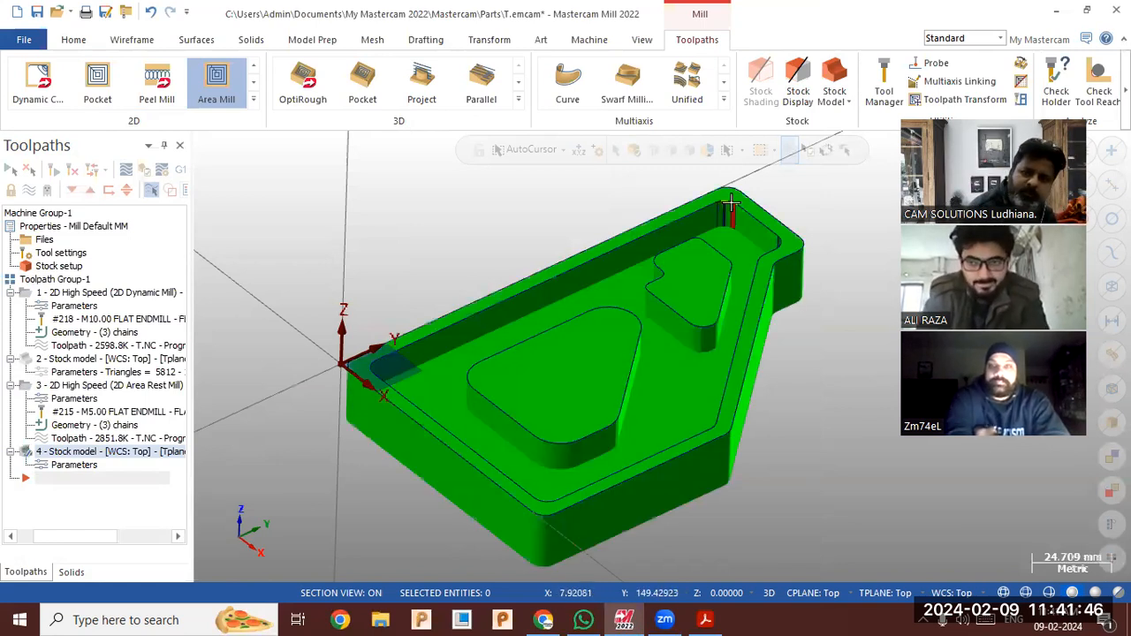
Examine the new stock comparison for remaining material in the corners at the pocket's narrow end.
{"action": "mouse_move", "coordinate": [813, 256]}
{"action": "middle_mouse_down"}
{"action": "mouse_move", "coordinate": [822, 287]}
{"action": "mouse_move", "coordinate": [817, 255]}
{"action": "middle_mouse_up"}
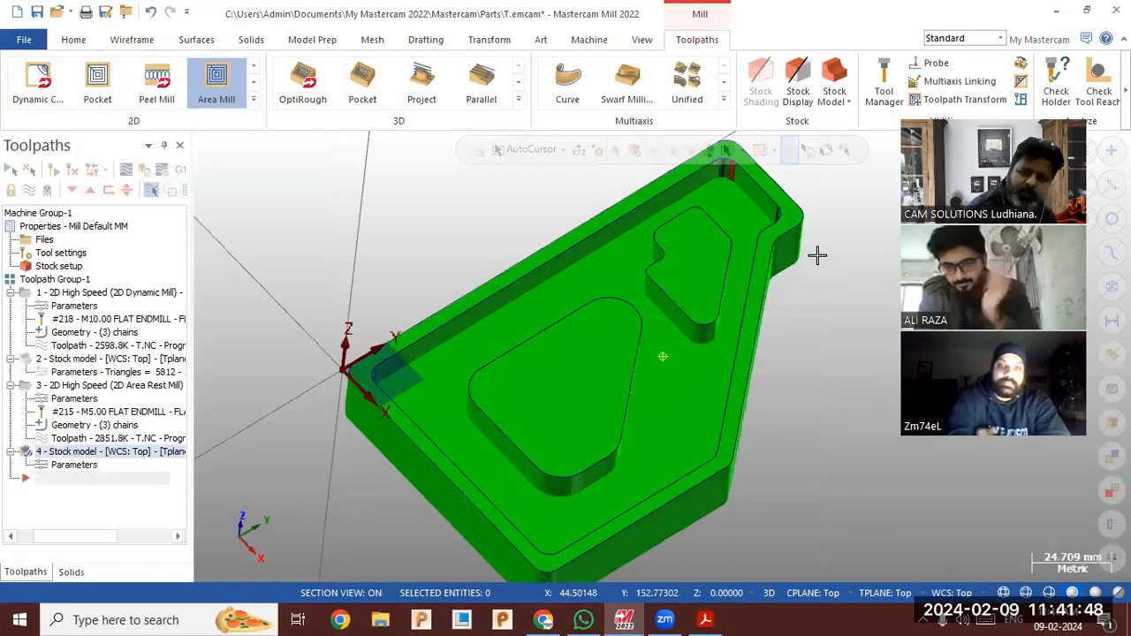
{"action": "scroll", "coordinate": [723, 193], "scroll_direction": "up", "scroll_amount": 2}
{"action": "scroll", "coordinate": [729, 185], "scroll_direction": "up", "scroll_amount": 1}
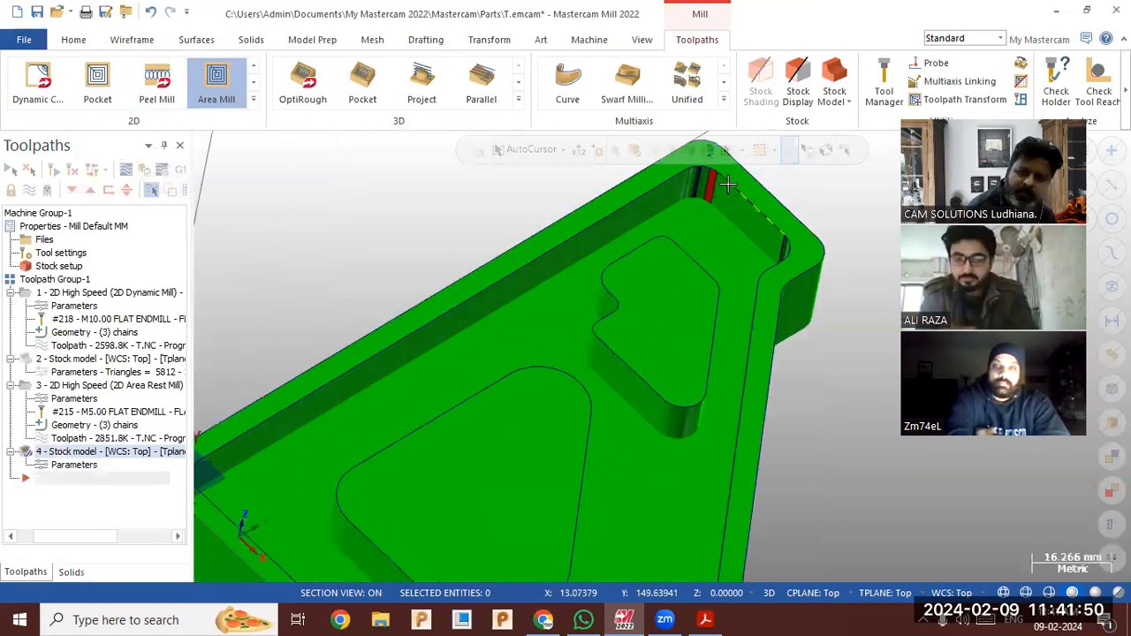
{"action": "scroll", "coordinate": [706, 172], "scroll_direction": "up", "scroll_amount": 3}
{"action": "middle_click_drag", "start_coordinate": [581, 286], "coordinate": [584, 282]}
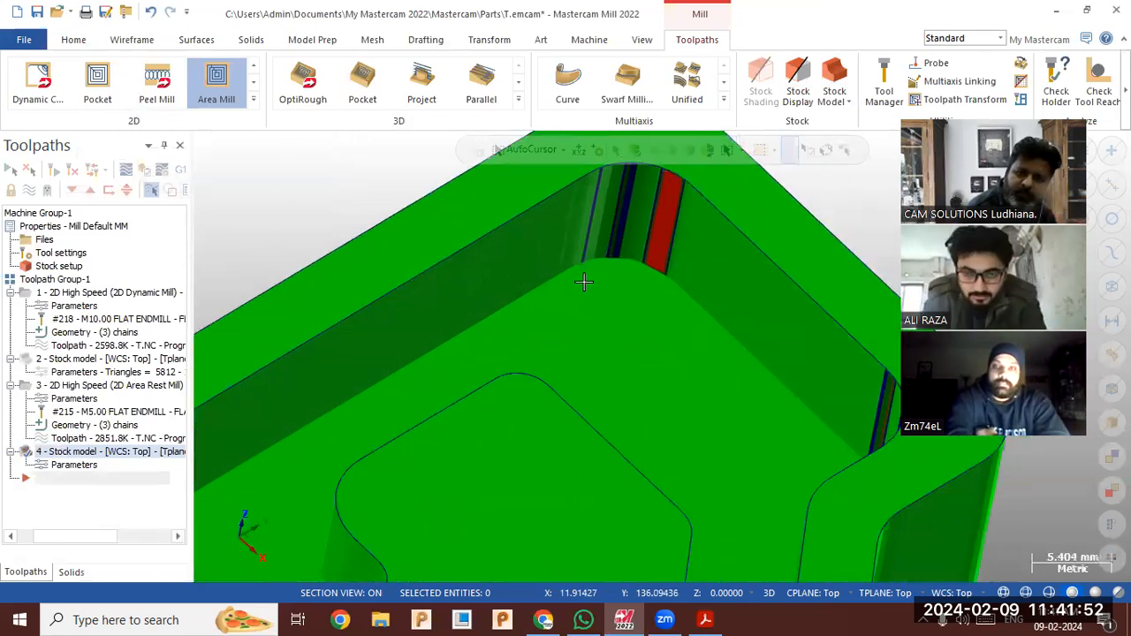
{"action": "scroll", "coordinate": [704, 236], "scroll_direction": "down", "scroll_amount": 2}
{"action": "scroll", "coordinate": [713, 231], "scroll_direction": "down", "scroll_amount": 2}
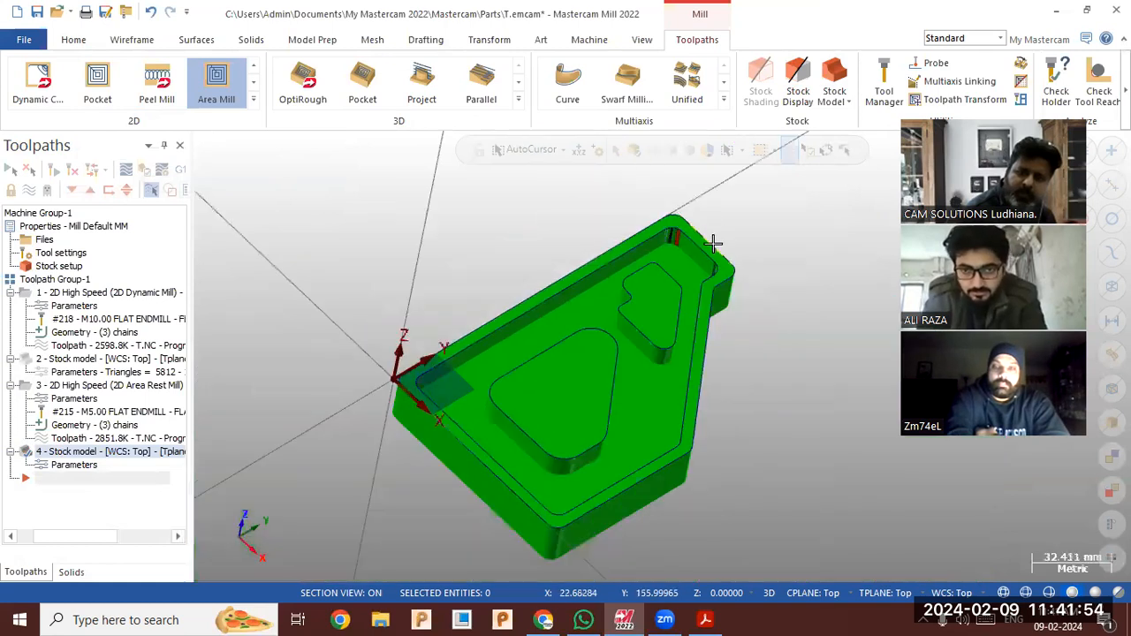
{"action": "middle_click_drag", "start_coordinate": [692, 216], "coordinate": [196, 257]}
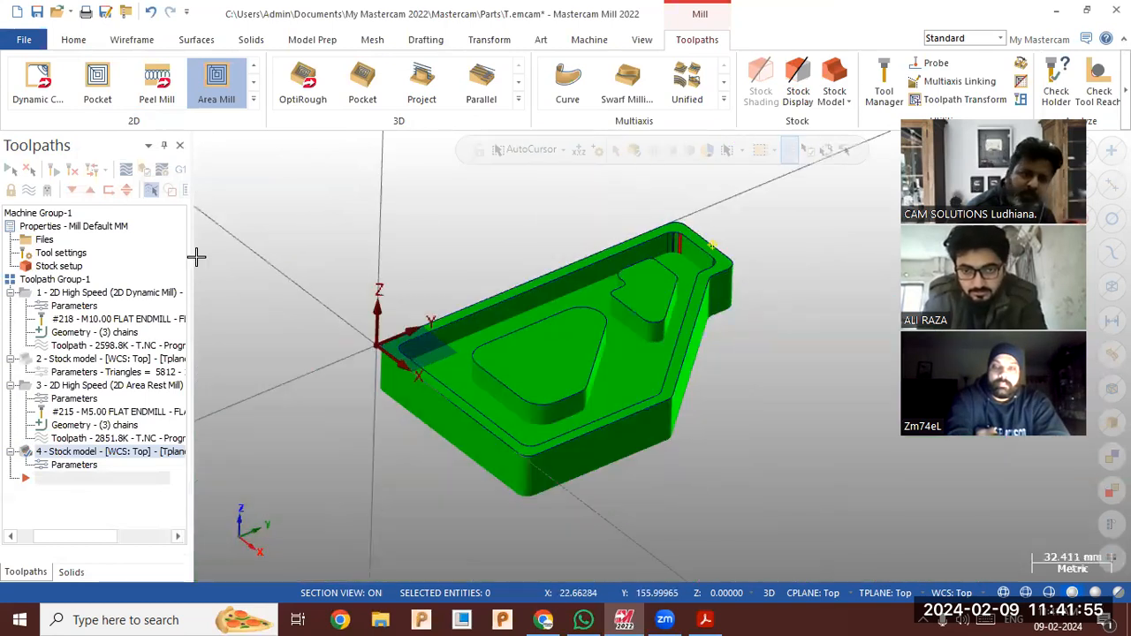
Display the dynamic mill, first stock model, rest mill and second stock model in turn, inspecting the remaining material around the small island.
{"action": "left_click", "coordinate": [57, 297]}
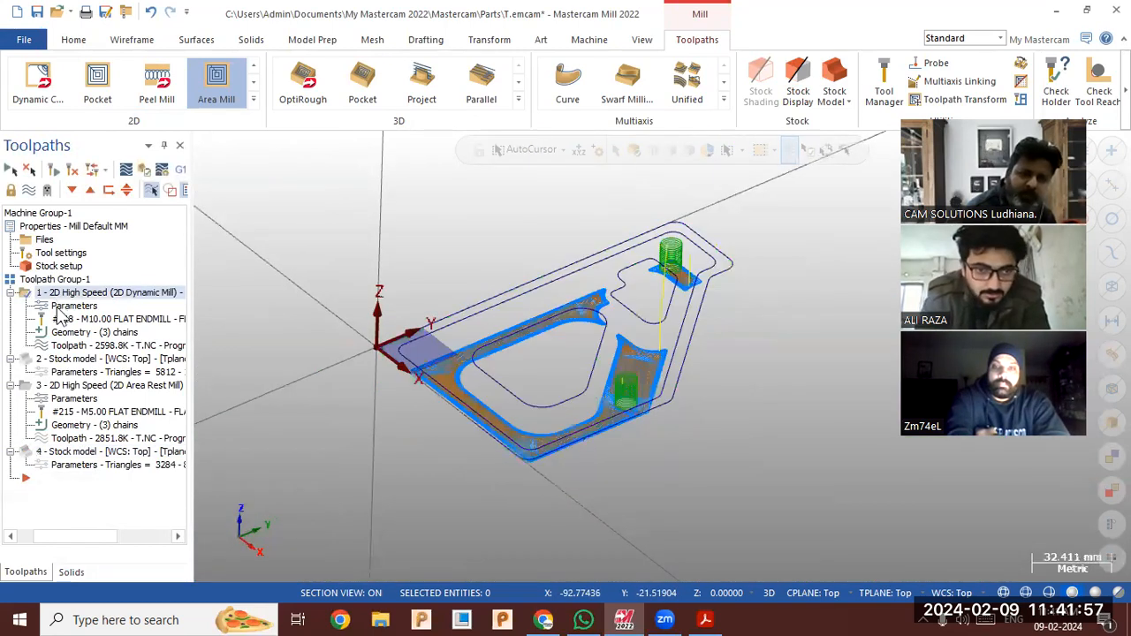
{"action": "left_click", "coordinate": [73, 361]}
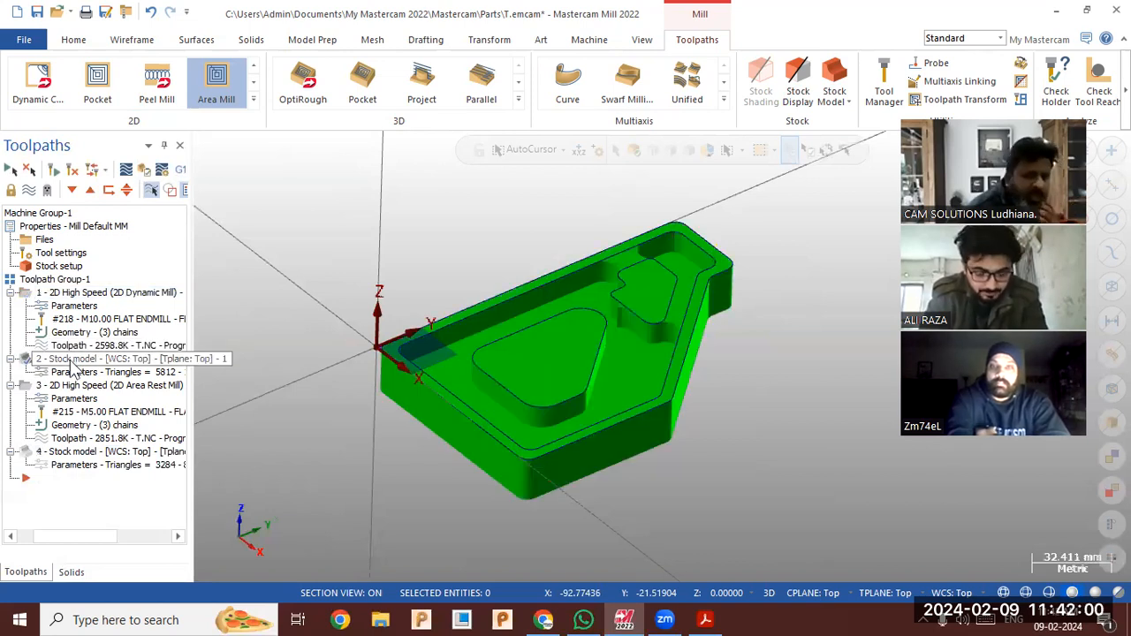
{"action": "left_click", "coordinate": [81, 387]}
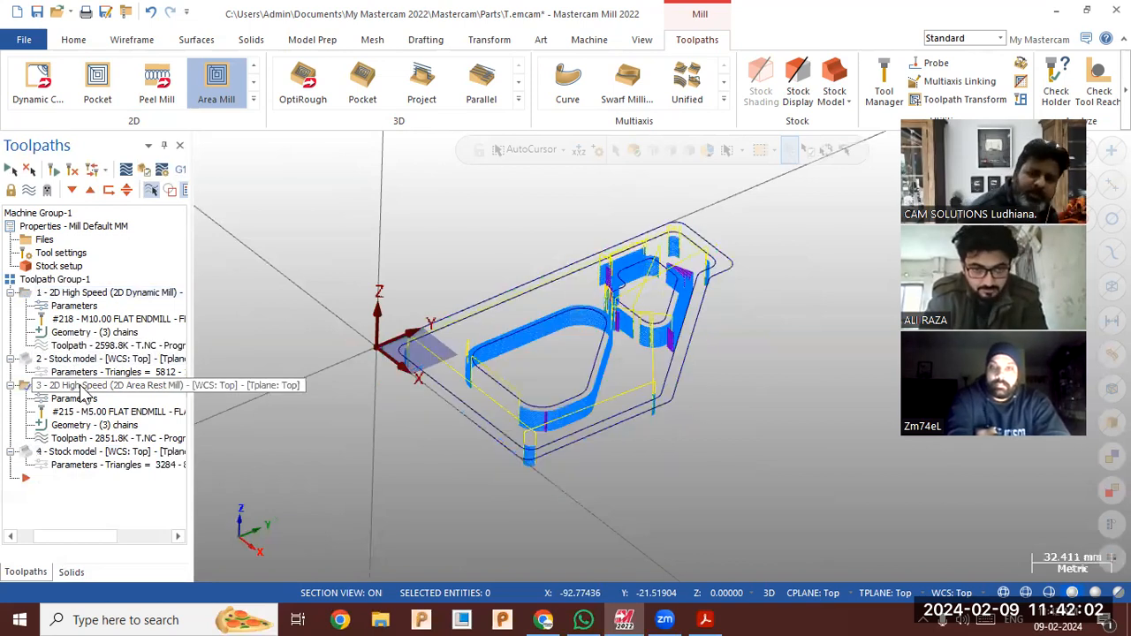
{"action": "left_click", "coordinate": [79, 452]}
{"action": "middle_click_drag", "start_coordinate": [484, 344], "coordinate": [434, 307]}
{"action": "scroll", "coordinate": [555, 288], "scroll_direction": "up", "scroll_amount": 2}
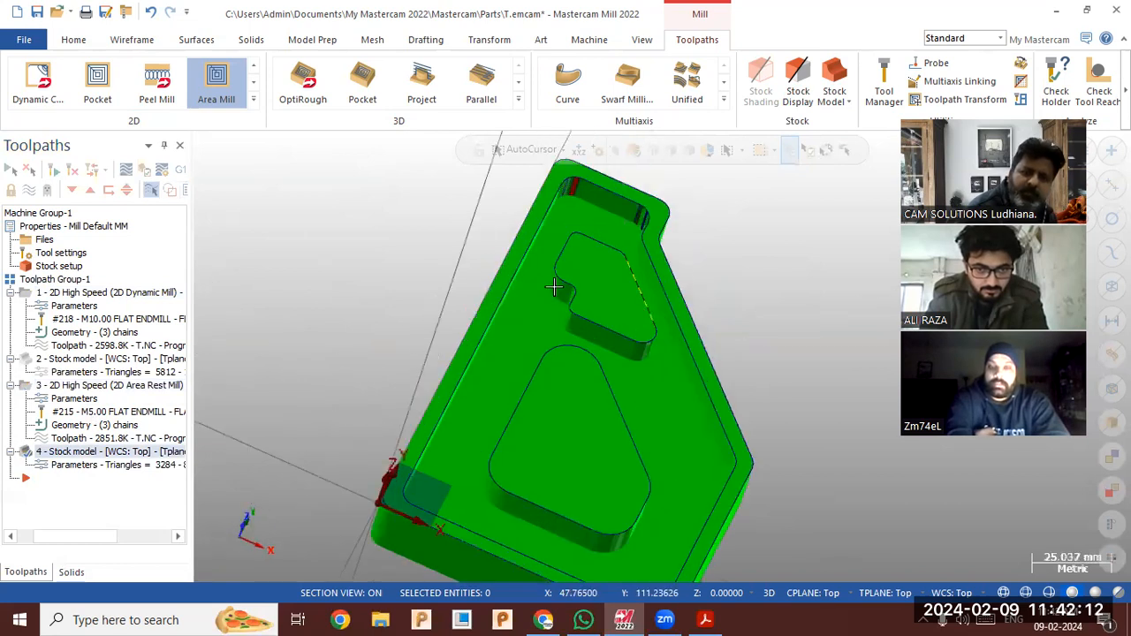
{"action": "scroll", "coordinate": [537, 274], "scroll_direction": "up", "scroll_amount": 3}
{"action": "middle_click_drag", "start_coordinate": [493, 272], "coordinate": [510, 265]}
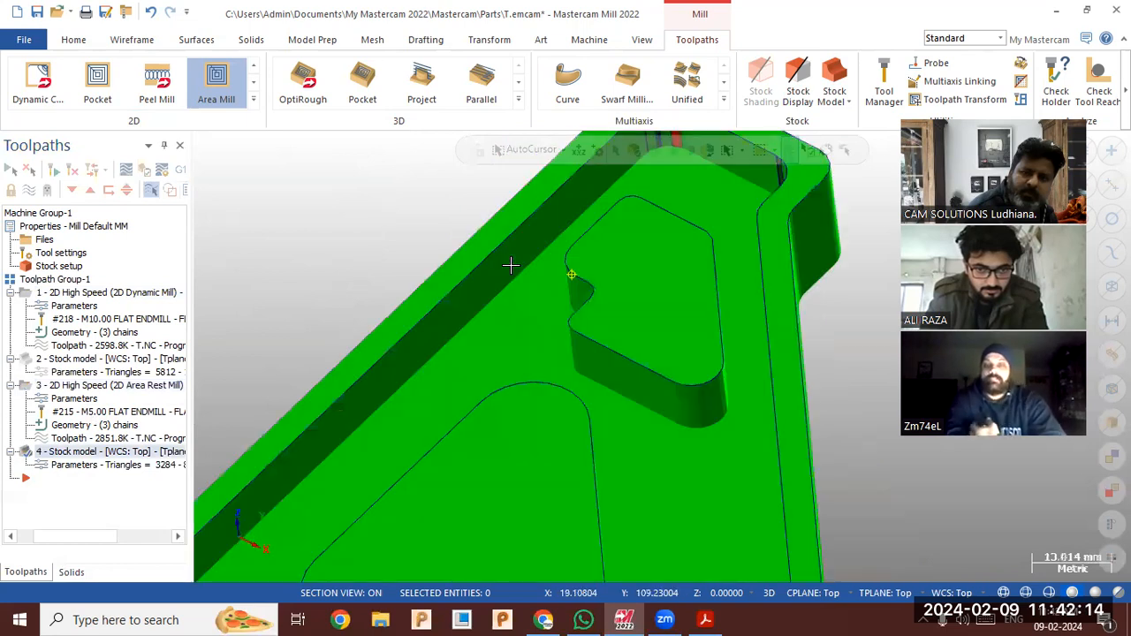
{"action": "scroll", "coordinate": [537, 253], "scroll_direction": "down", "scroll_amount": 2}
{"action": "scroll", "coordinate": [537, 252], "scroll_direction": "down", "scroll_amount": 2}
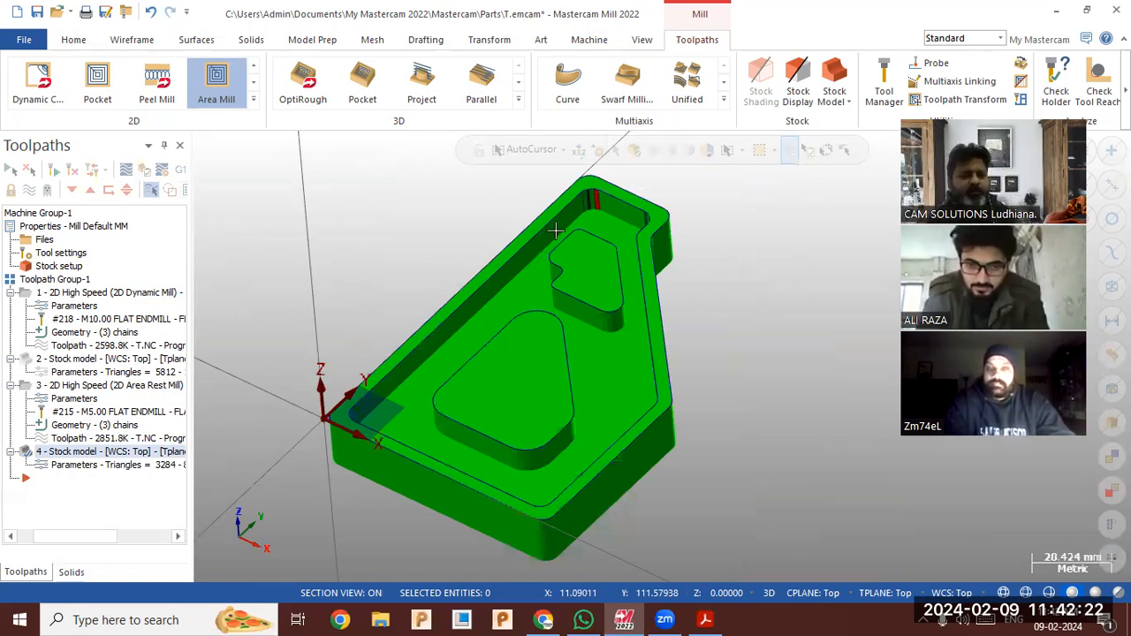
Review the area rest mill's rest material source settings and close them without changes.
{"action": "left_click", "coordinate": [80, 406]}
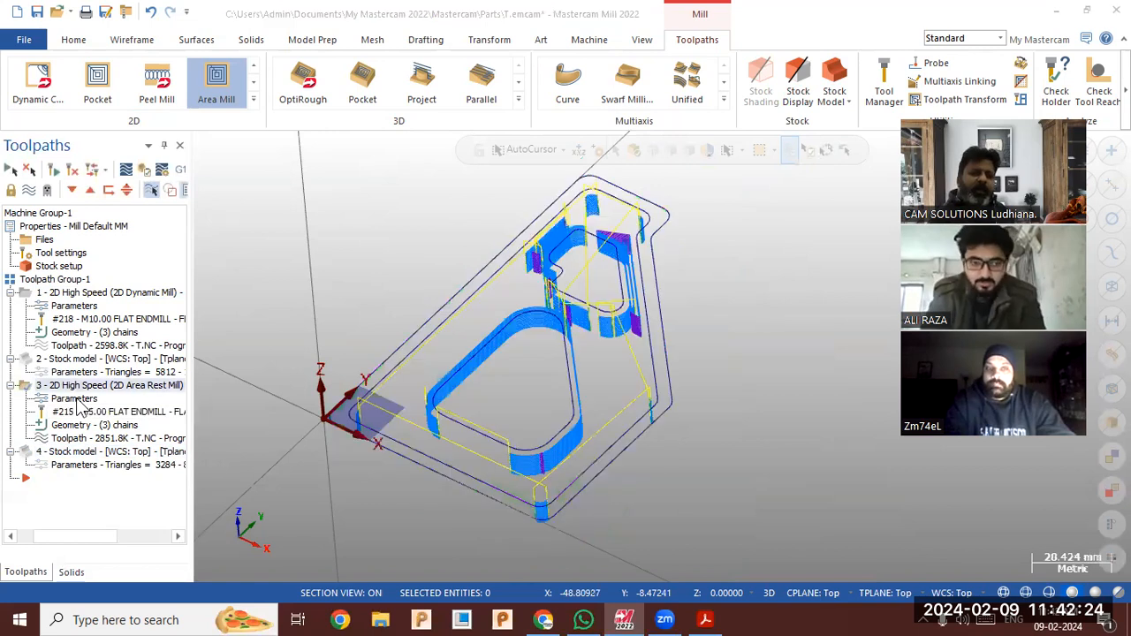
{"action": "left_click", "coordinate": [69, 396]}
{"action": "left_click", "coordinate": [137, 133]}
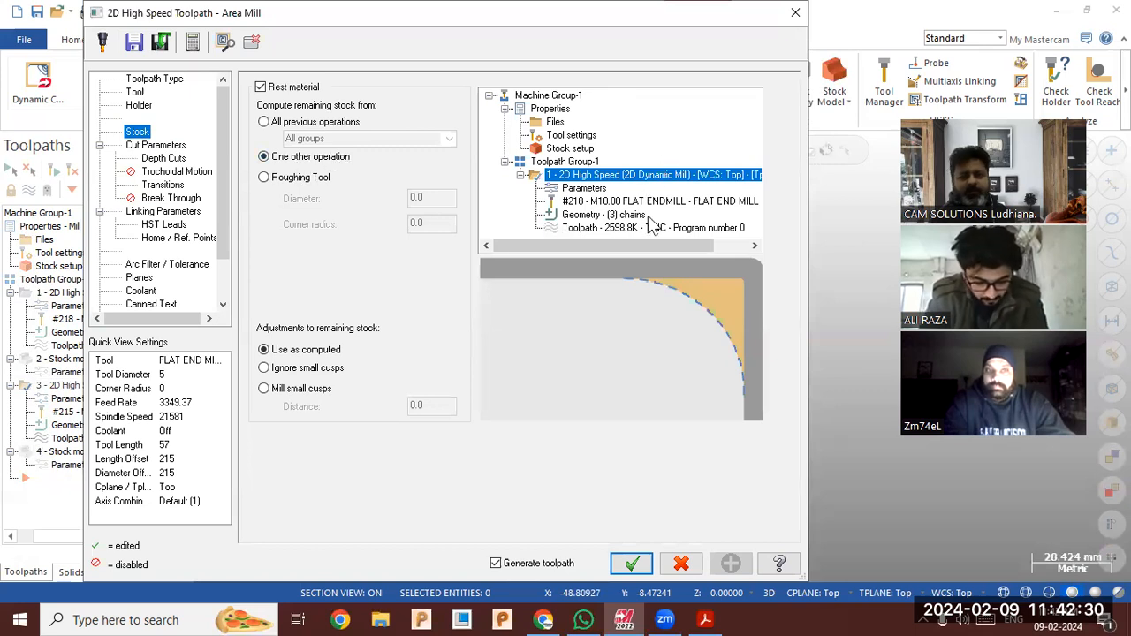
{"action": "left_click", "coordinate": [683, 564]}
Limit the display to geometry associated with the operations and select all operations in Toolpath Group-1.
{"action": "left_click", "coordinate": [170, 193]}
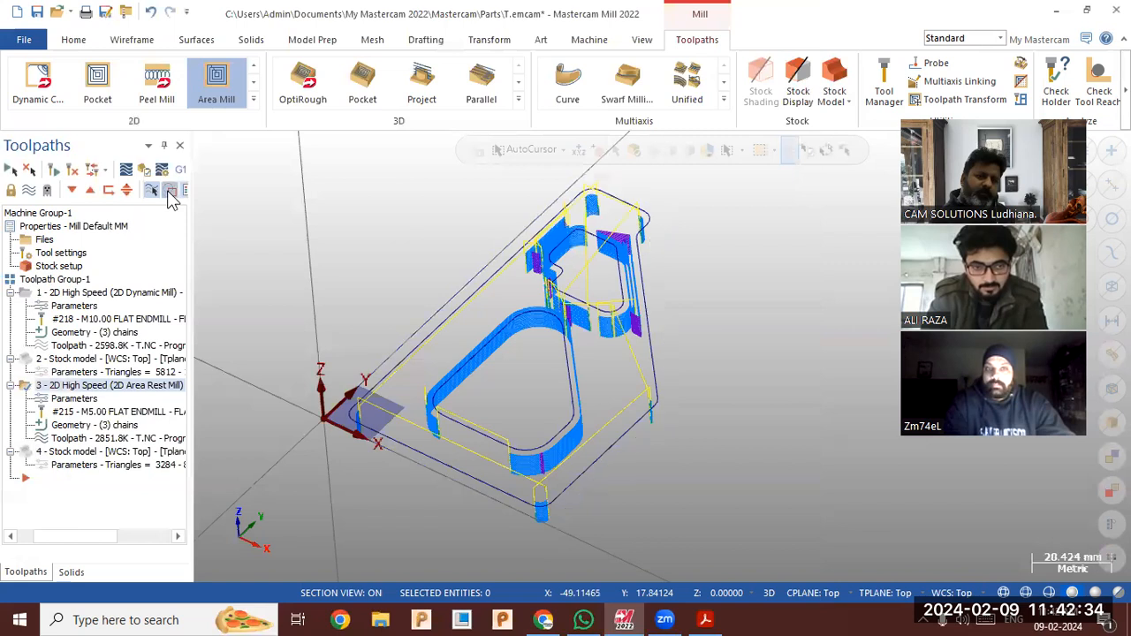
{"action": "left_click", "coordinate": [99, 293]}
{"action": "left_click", "coordinate": [68, 280]}
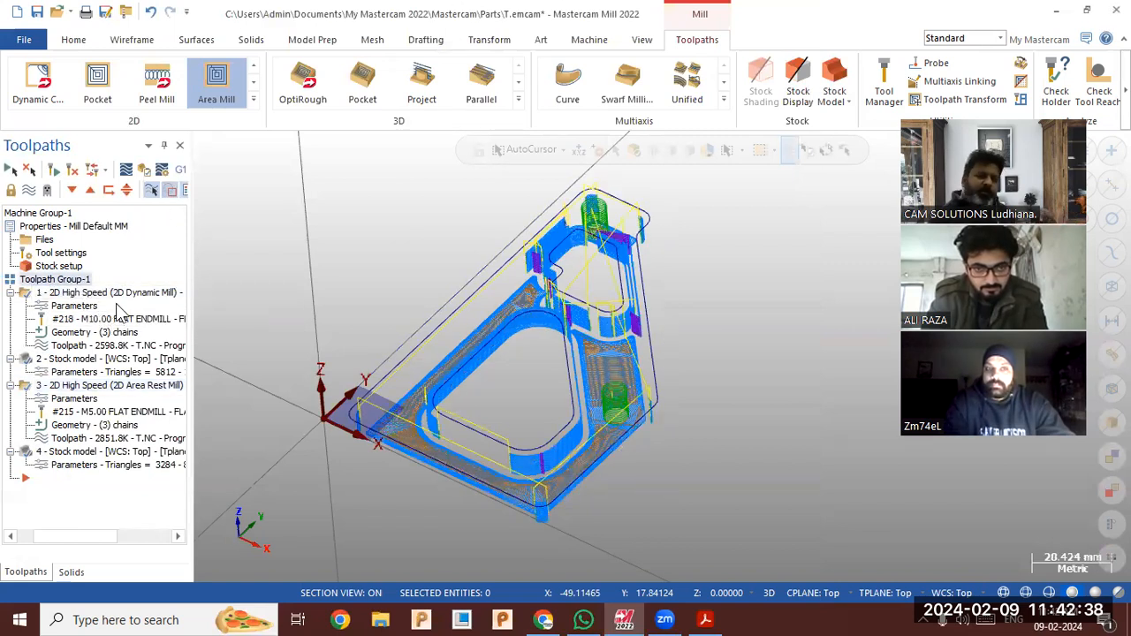
Unblank the plain extruded body without the pocket.
{"action": "left_click", "coordinate": [73, 39]}
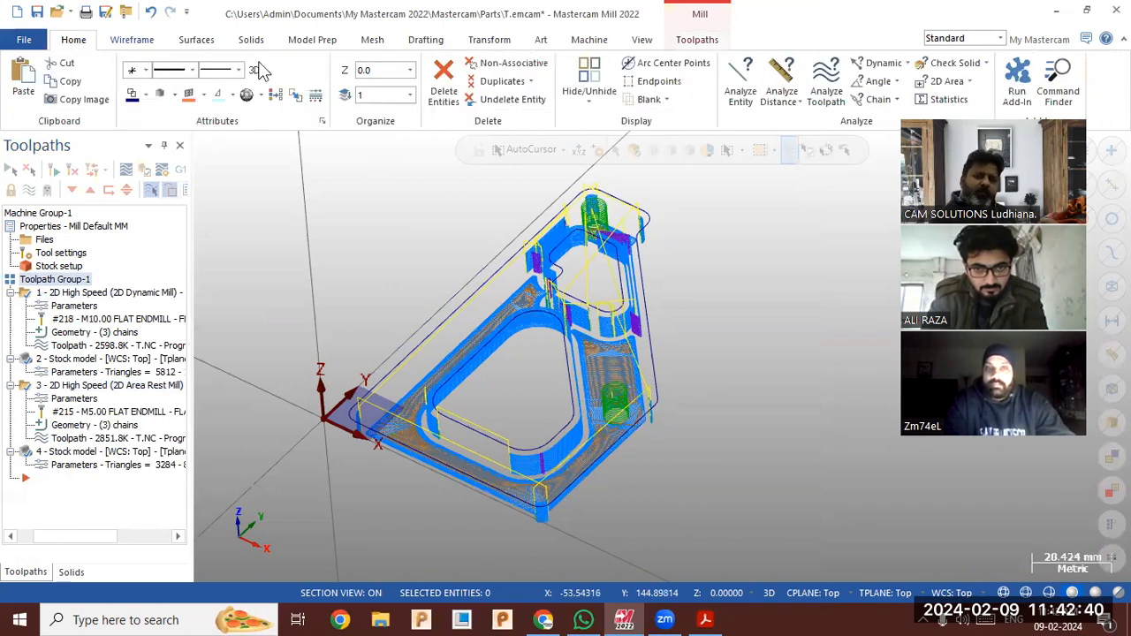
{"action": "left_click", "coordinate": [668, 99]}
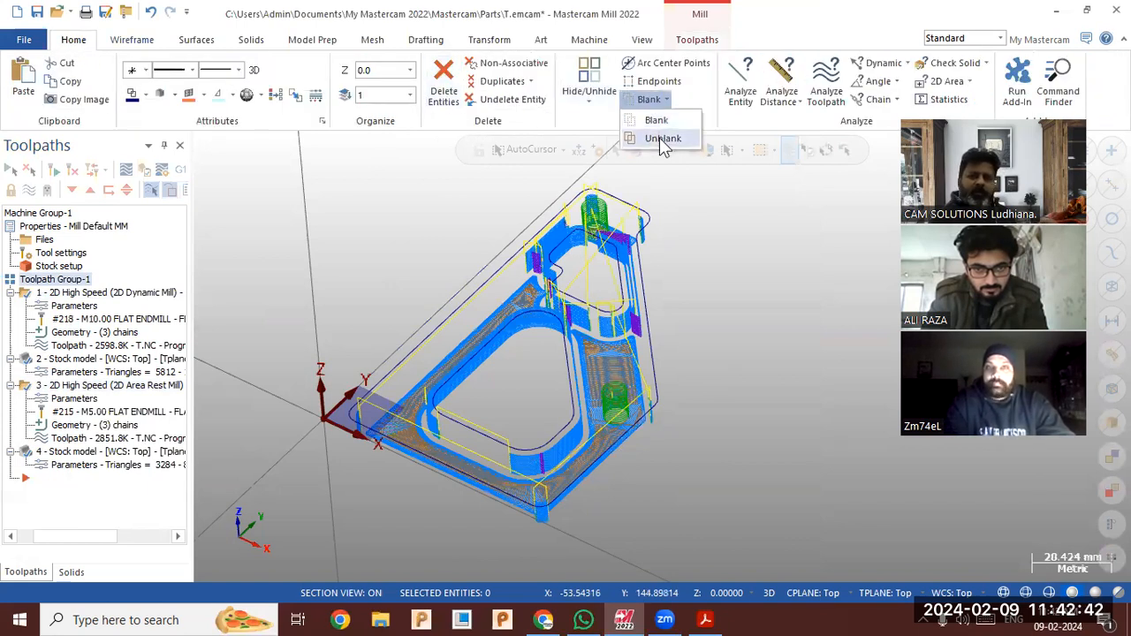
{"action": "left_click", "coordinate": [662, 141]}
{"action": "left_click", "coordinate": [636, 281]}
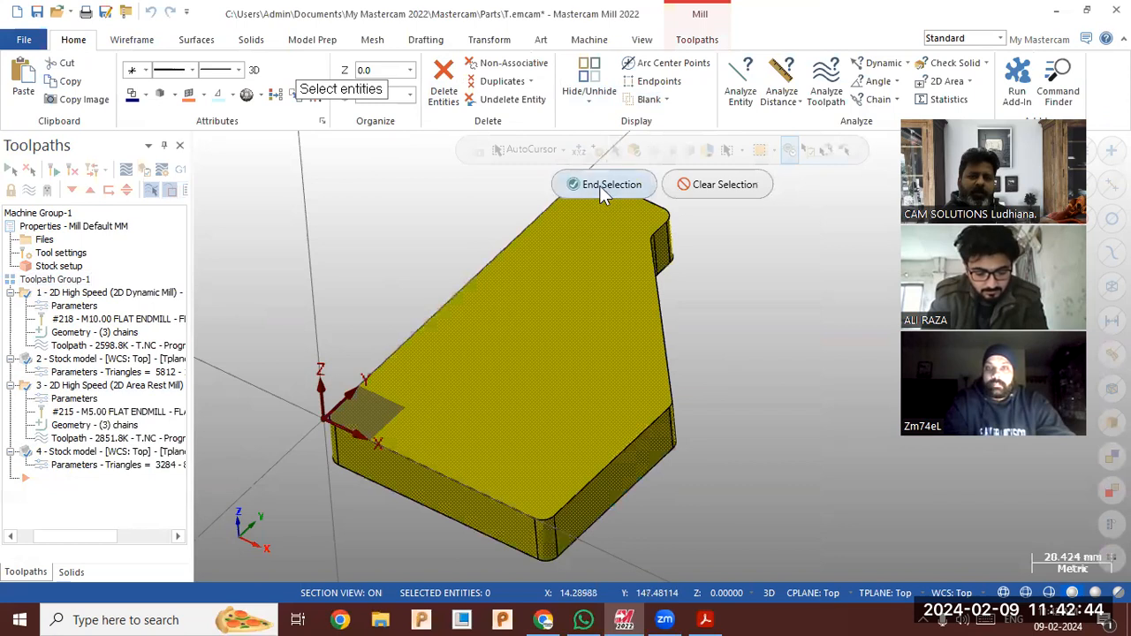
{"action": "left_click", "coordinate": [641, 185]}
{"action": "middle_click_drag", "start_coordinate": [698, 238], "coordinate": [675, 248]}
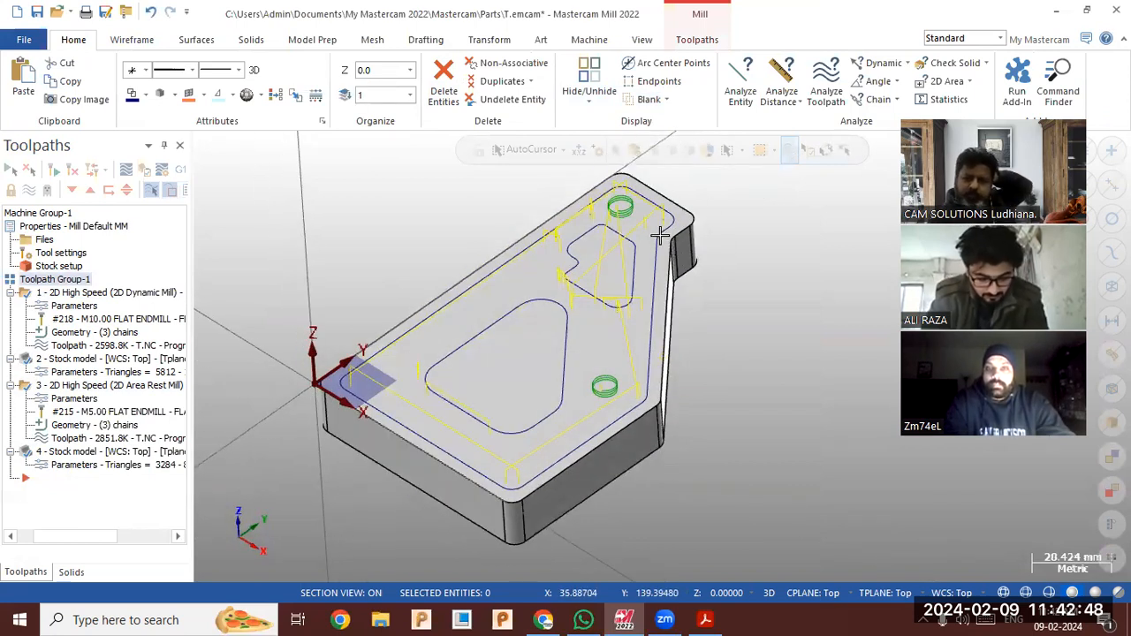
Delete all operations in Toolpath Group-1.
{"action": "right_click", "coordinate": [57, 281]}
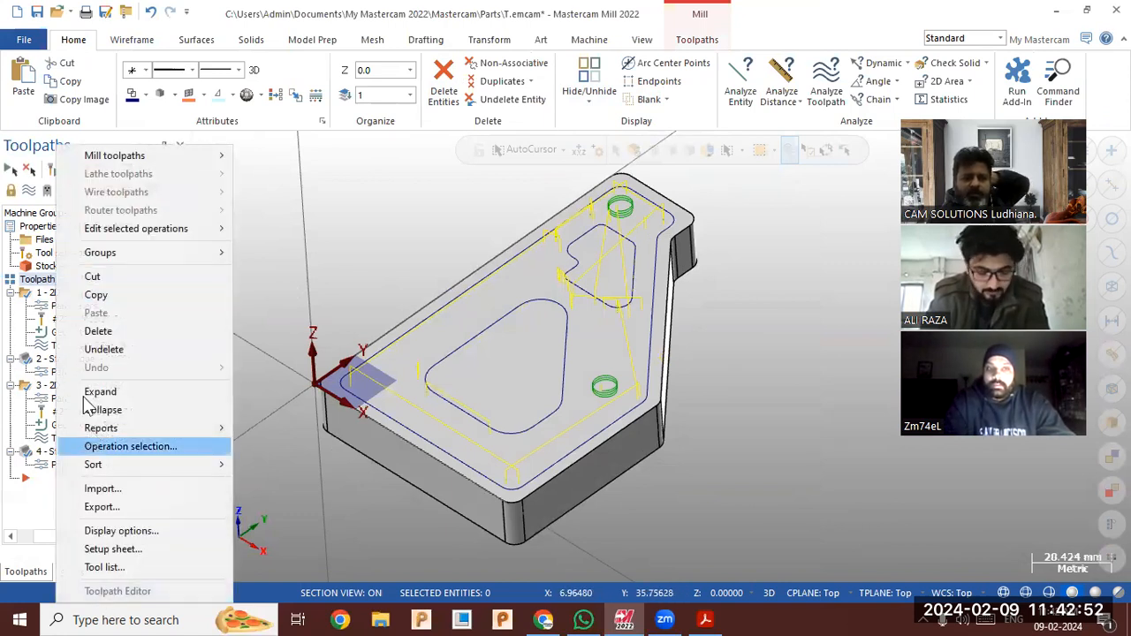
{"action": "left_click", "coordinate": [99, 332]}
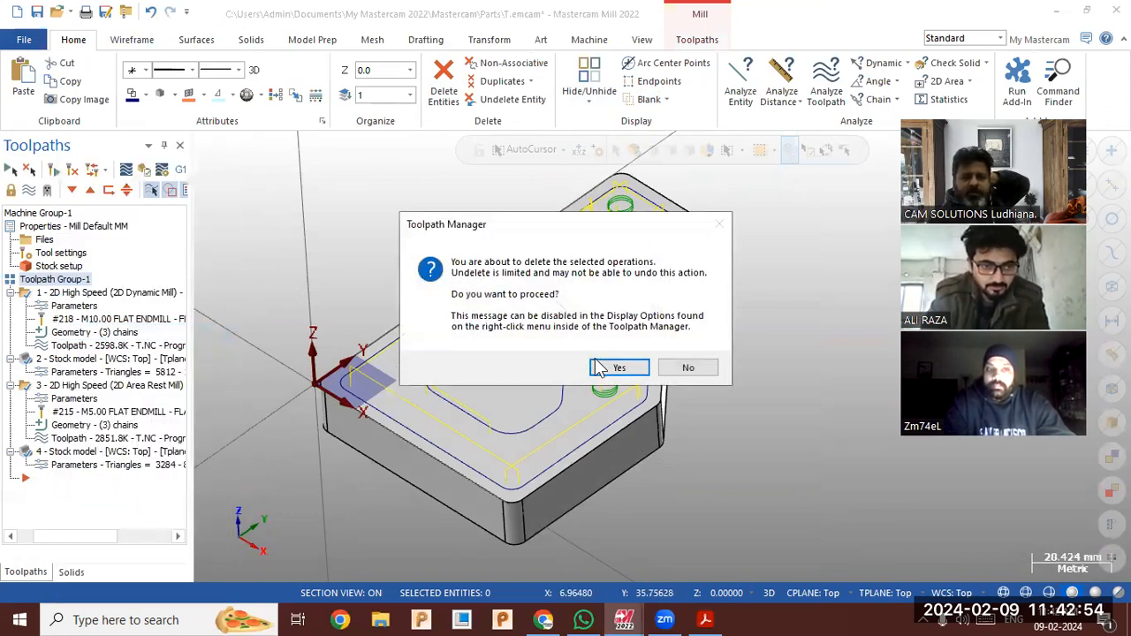
{"action": "left_click", "coordinate": [610, 367]}
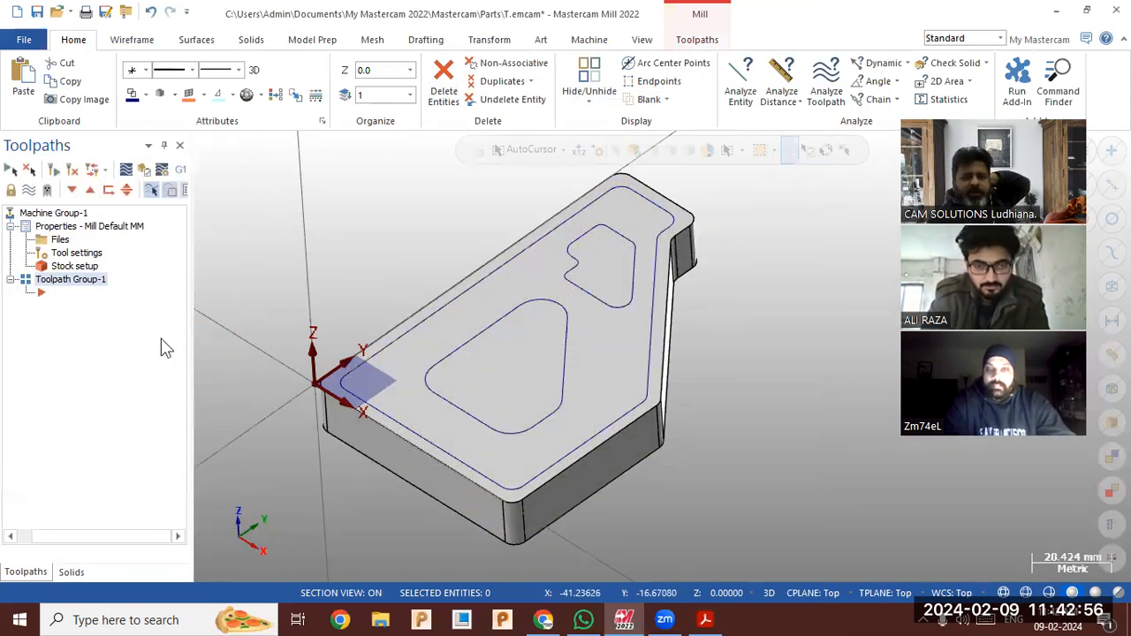
Set the stock shape to Rectangular, size the stock around all entities and confirm the stock setup.
{"action": "left_click", "coordinate": [78, 266]}
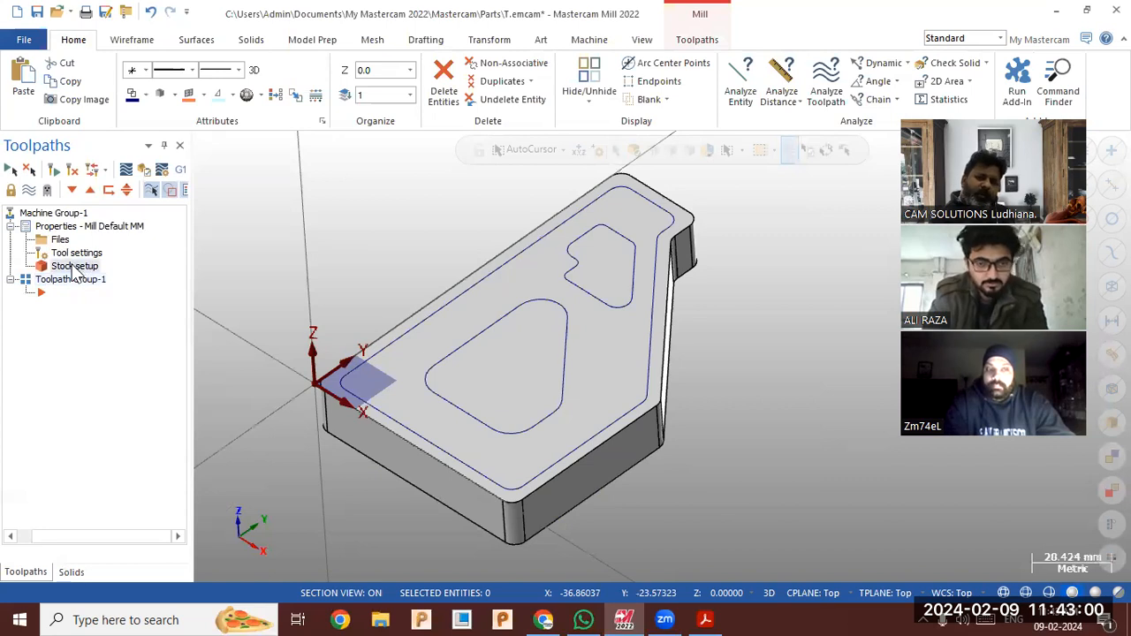
{"action": "left_click", "coordinate": [149, 176]}
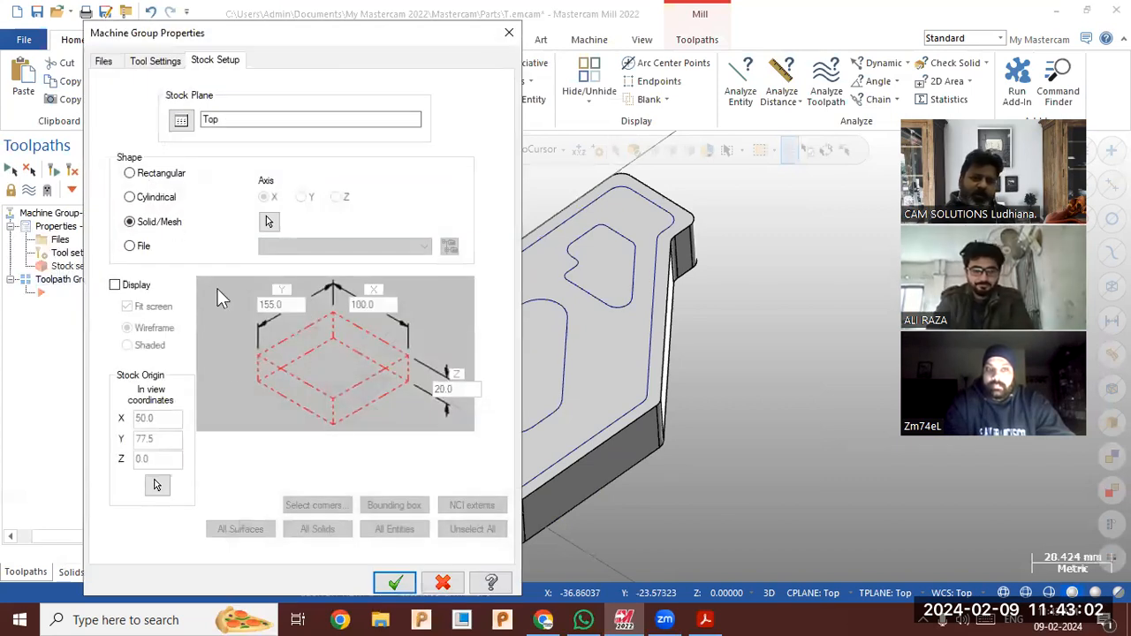
{"action": "left_click", "coordinate": [398, 528]}
{"action": "left_click", "coordinate": [395, 583]}
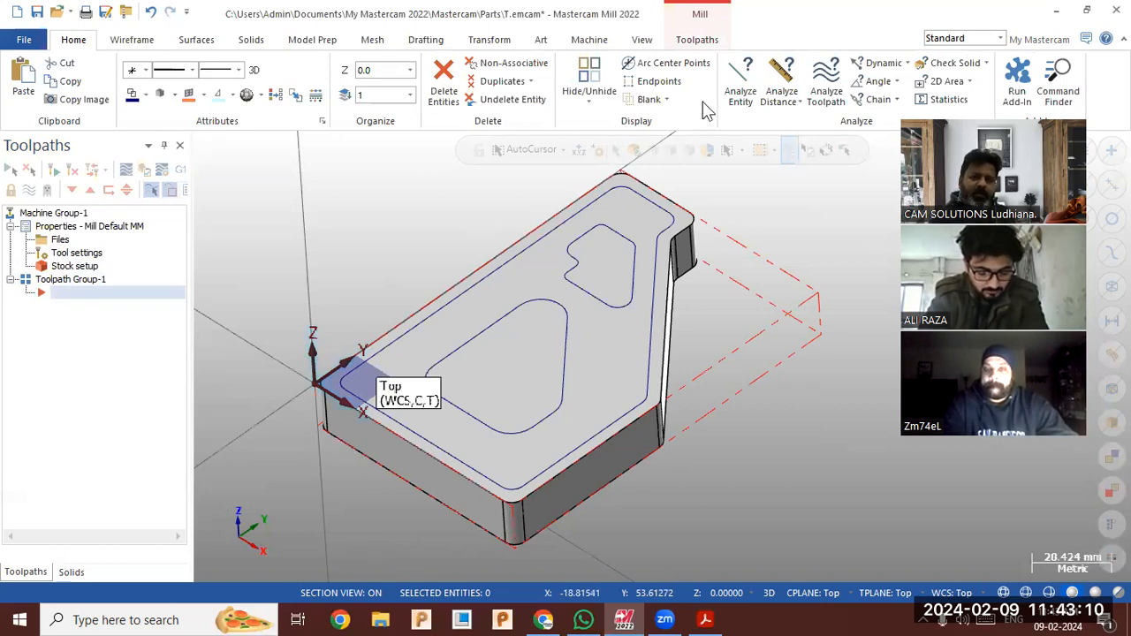
Start a Dynamic Mill toolpath and try chaining the part's outer wireframe contour as the machining region.
{"action": "left_click", "coordinate": [701, 41]}
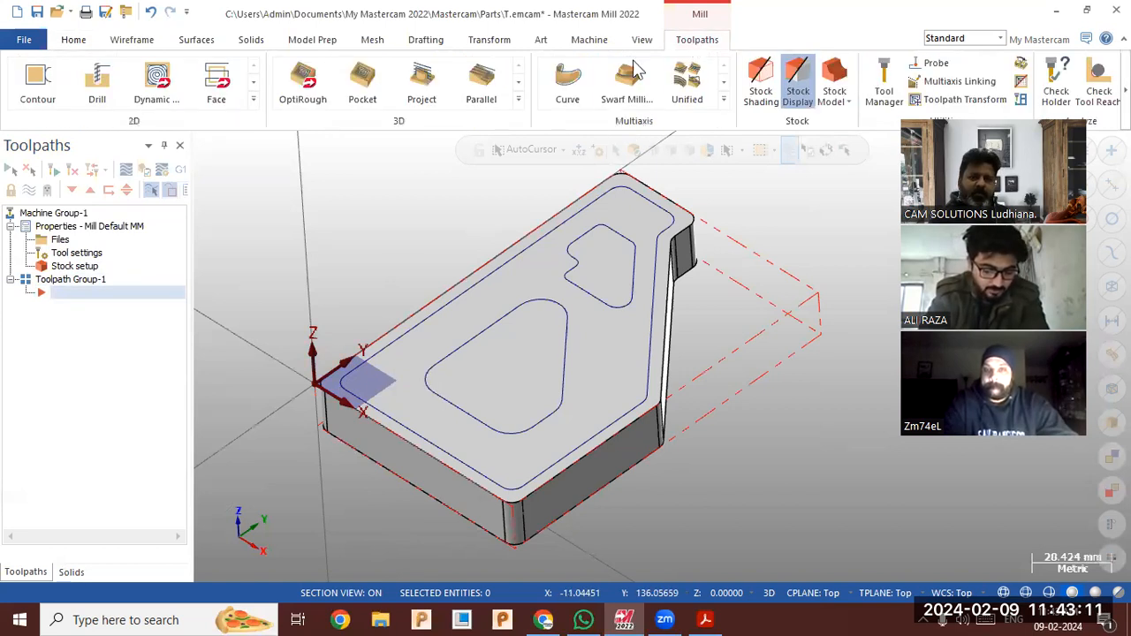
{"action": "left_click", "coordinate": [253, 102]}
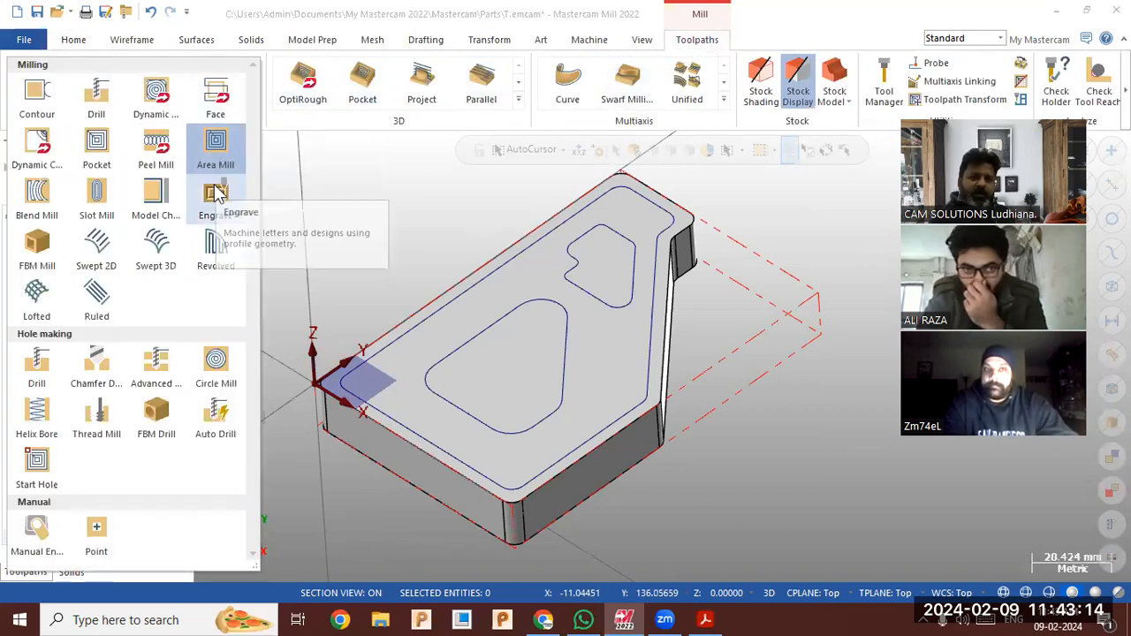
{"action": "left_click", "coordinate": [156, 103]}
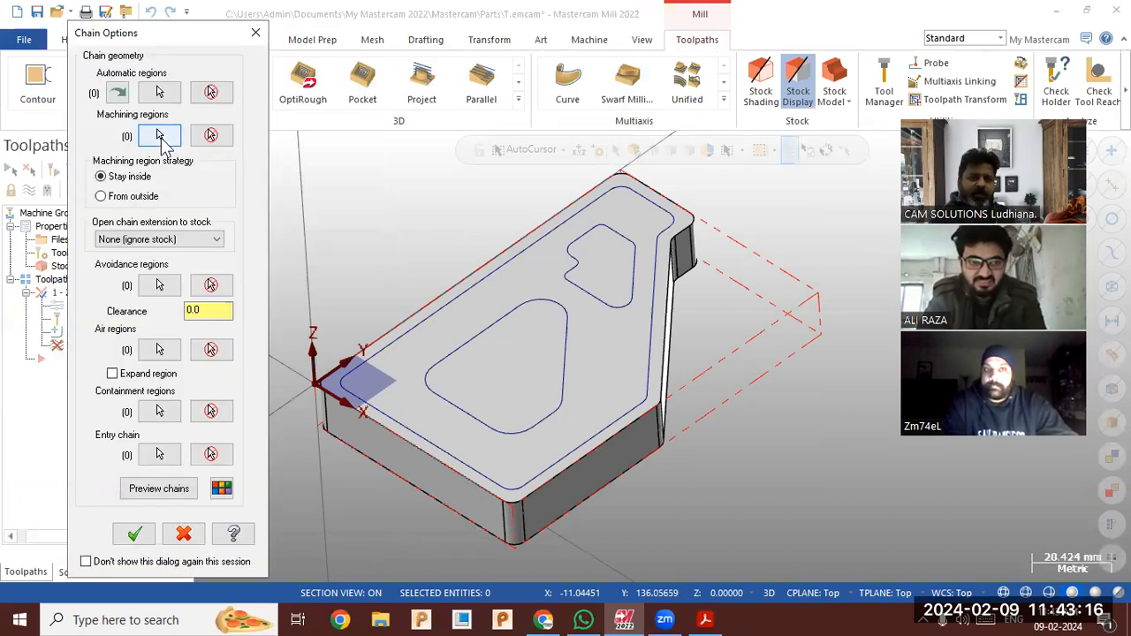
{"action": "left_click", "coordinate": [423, 300]}
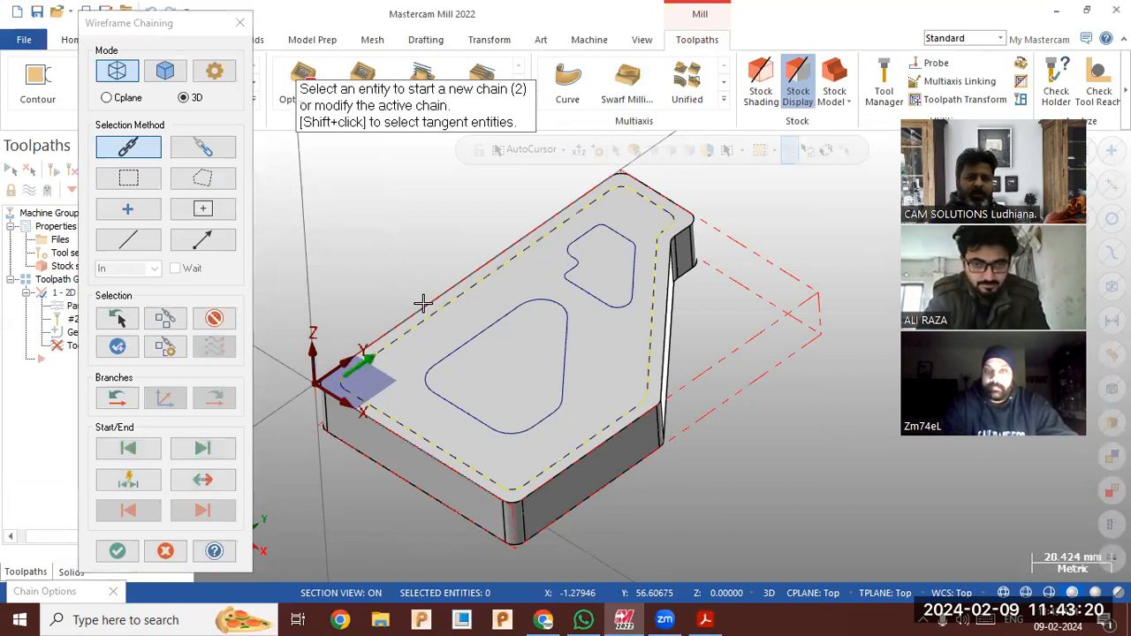
{"action": "left_click", "coordinate": [215, 324]}
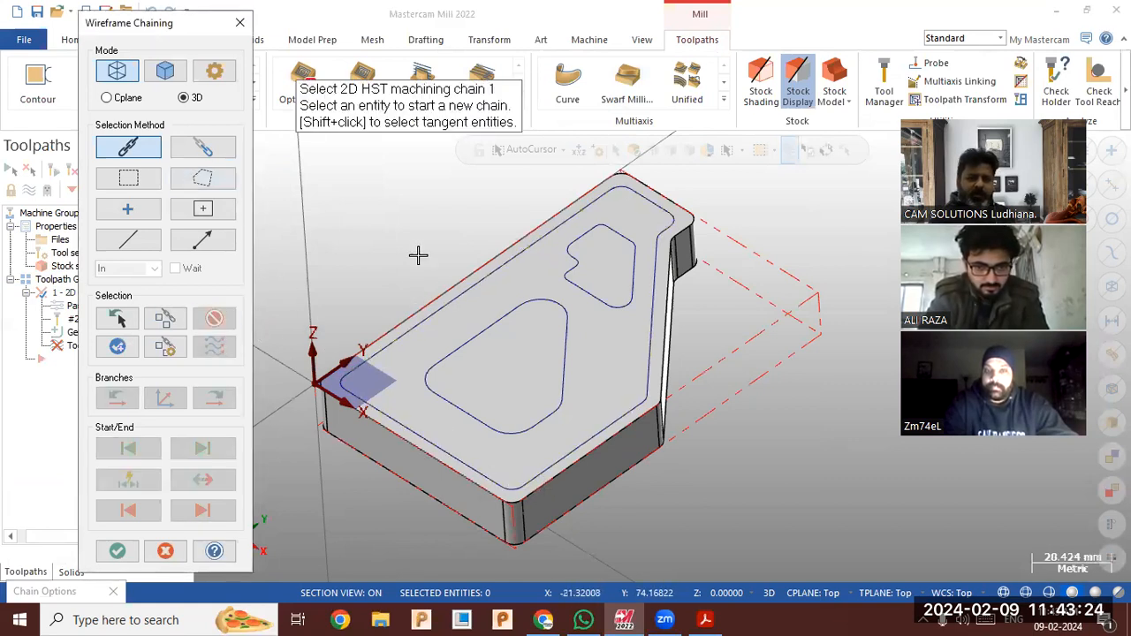
{"action": "scroll", "coordinate": [613, 177], "scroll_direction": "up", "scroll_amount": 4}
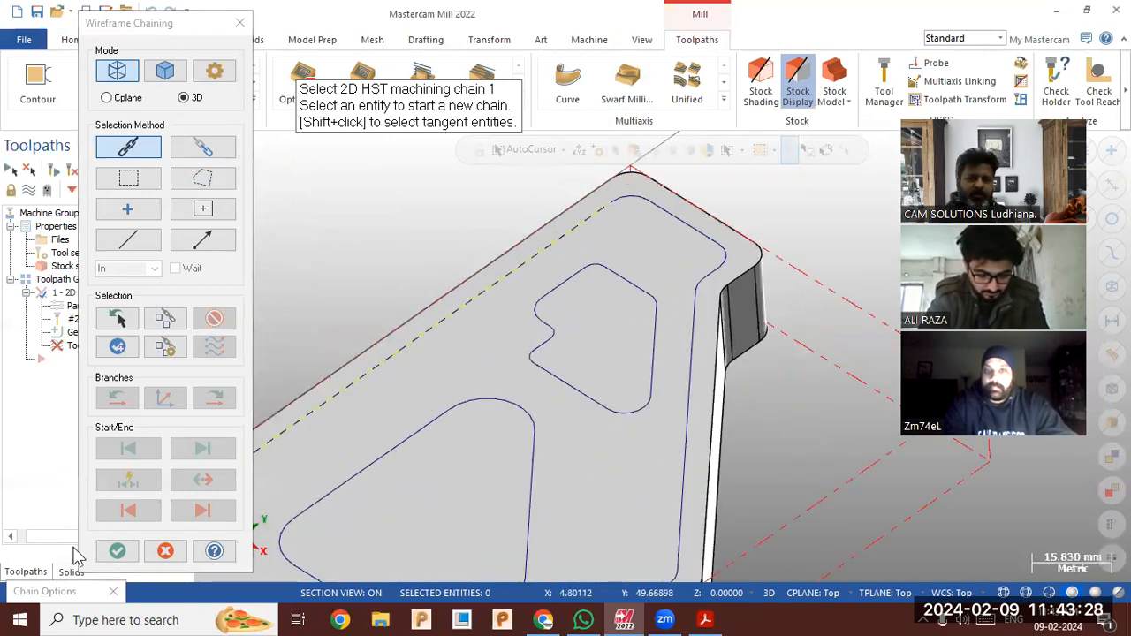
{"action": "left_click", "coordinate": [165, 550]}
Switch the model to wireframe display and leave the chain options, keeping the Dynamic Mill operation without chains.
{"action": "left_click", "coordinate": [1003, 593]}
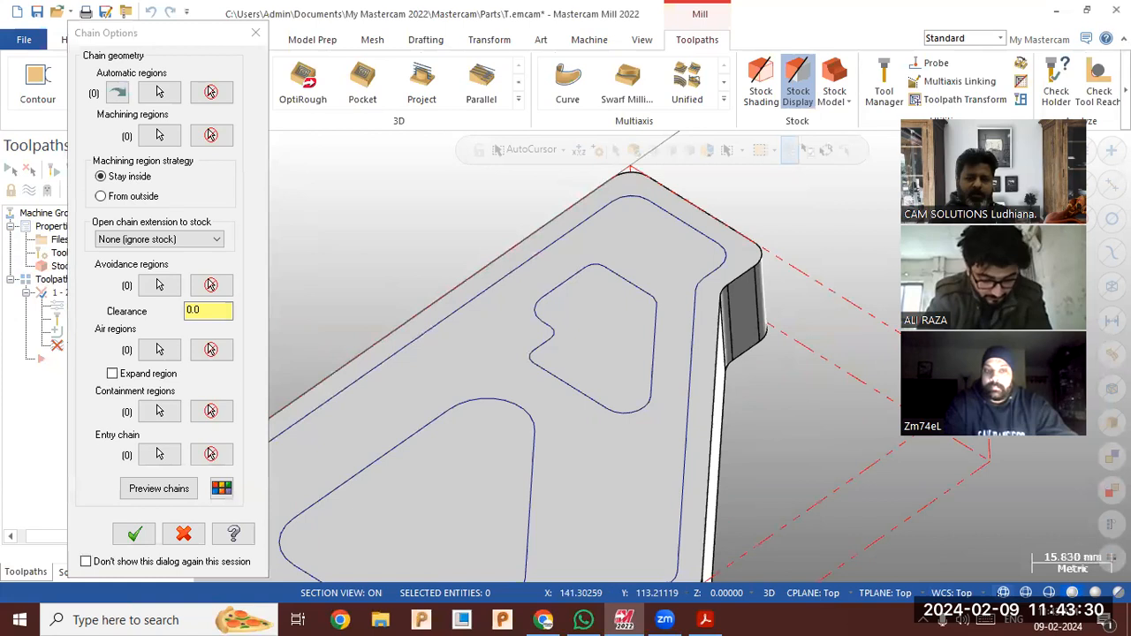
{"action": "scroll", "coordinate": [751, 294], "scroll_direction": "down", "scroll_amount": 1}
{"action": "scroll", "coordinate": [766, 290], "scroll_direction": "down", "scroll_amount": 3}
{"action": "scroll", "coordinate": [690, 221], "scroll_direction": "down", "scroll_amount": 3}
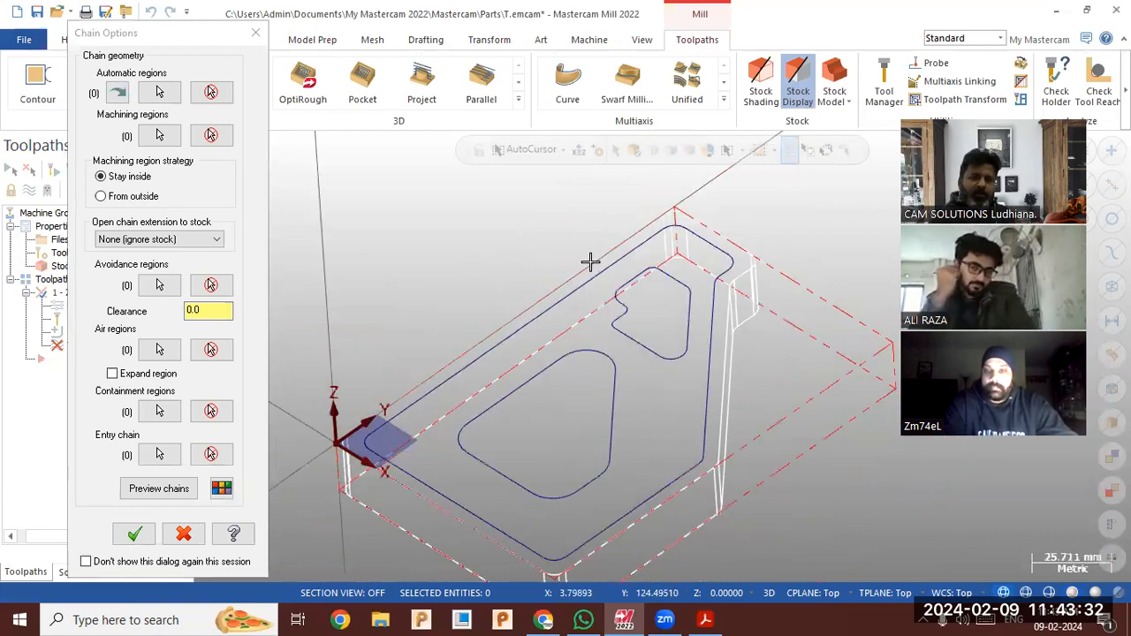
{"action": "left_click", "coordinate": [186, 536]}
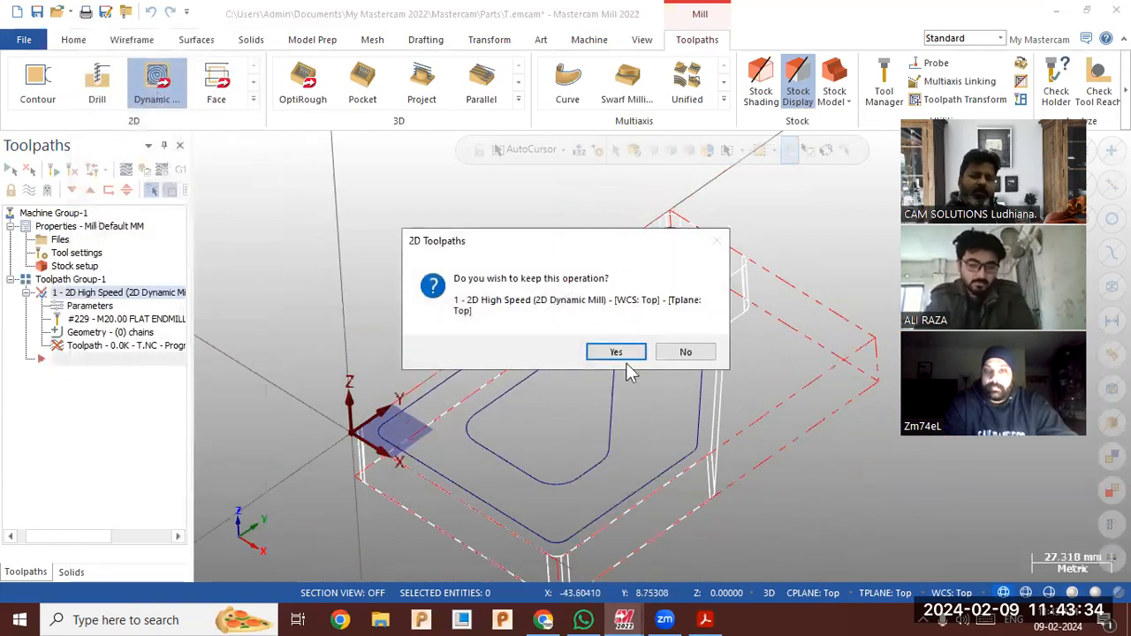
{"action": "left_click", "coordinate": [606, 350]}
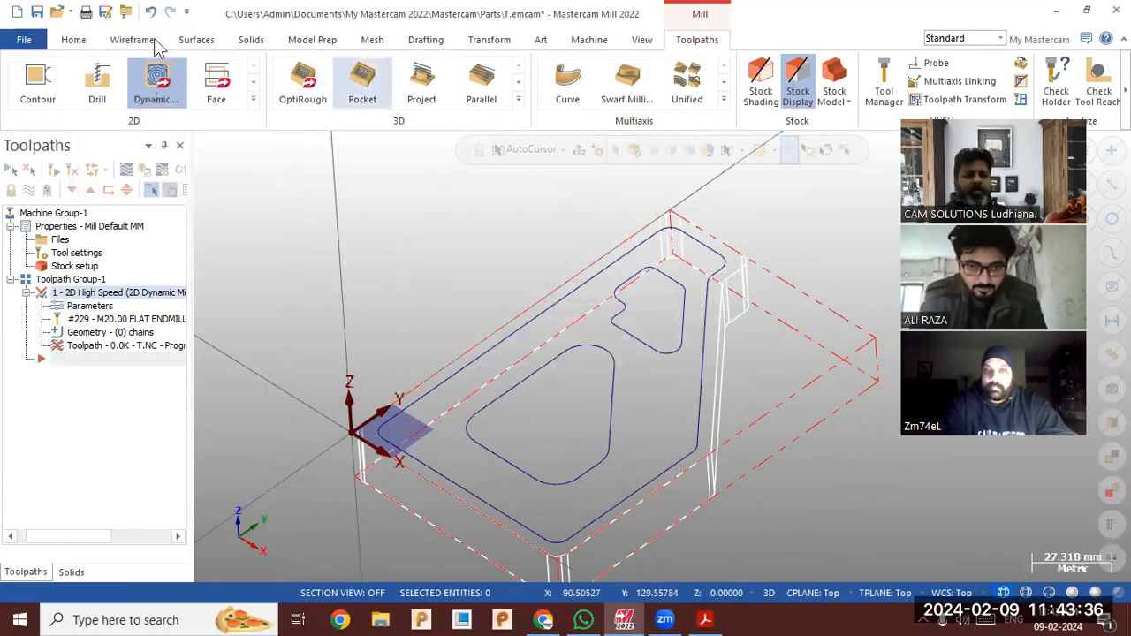
Unblank the solid body and return the model to shaded display.
{"action": "left_click", "coordinate": [77, 41]}
{"action": "left_click", "coordinate": [661, 99]}
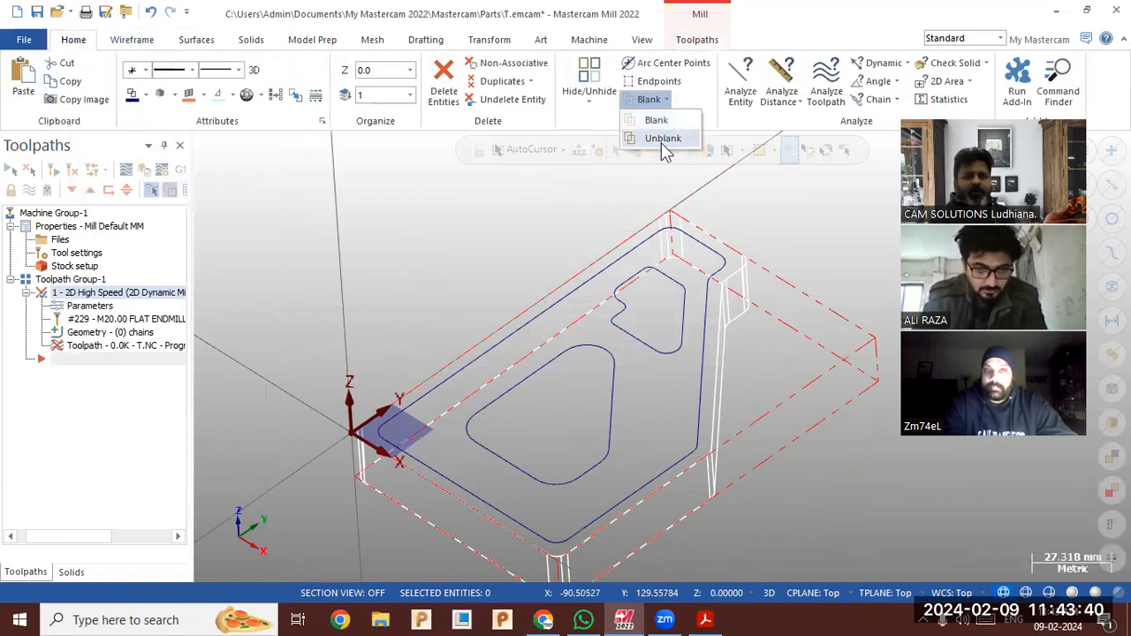
{"action": "left_click", "coordinate": [663, 144]}
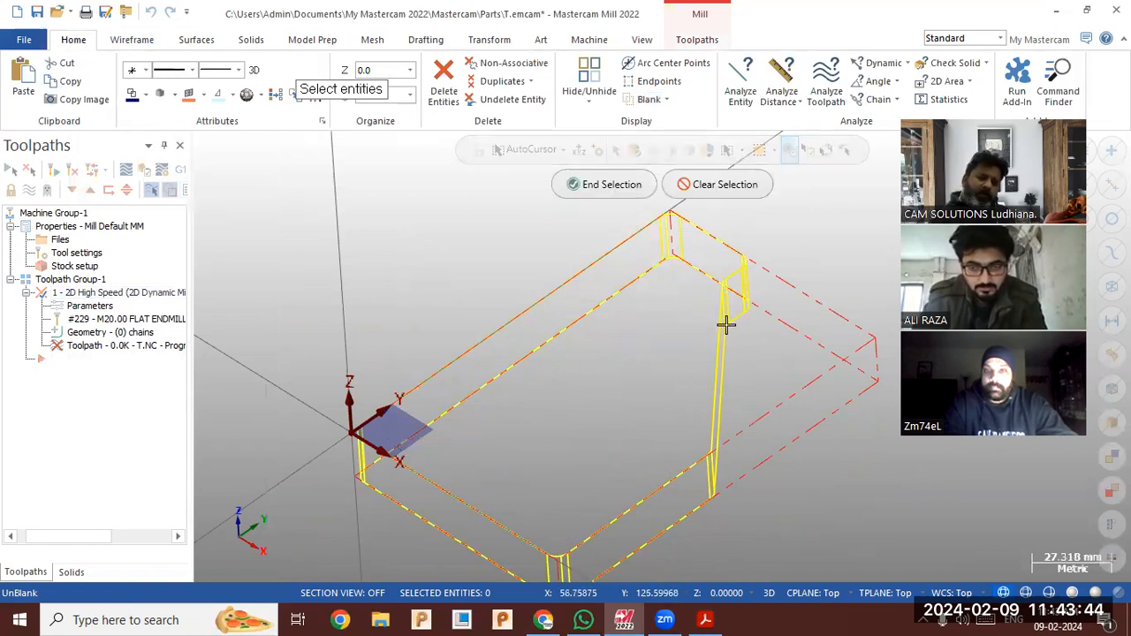
{"action": "left_click", "coordinate": [608, 183]}
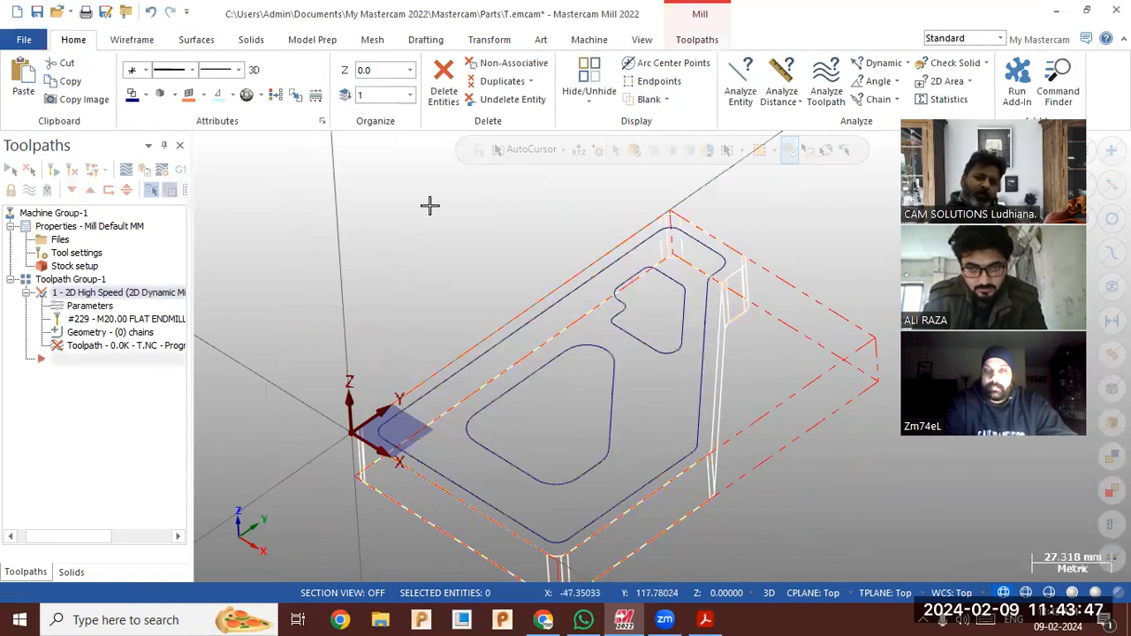
{"action": "left_click", "coordinate": [1074, 593]}
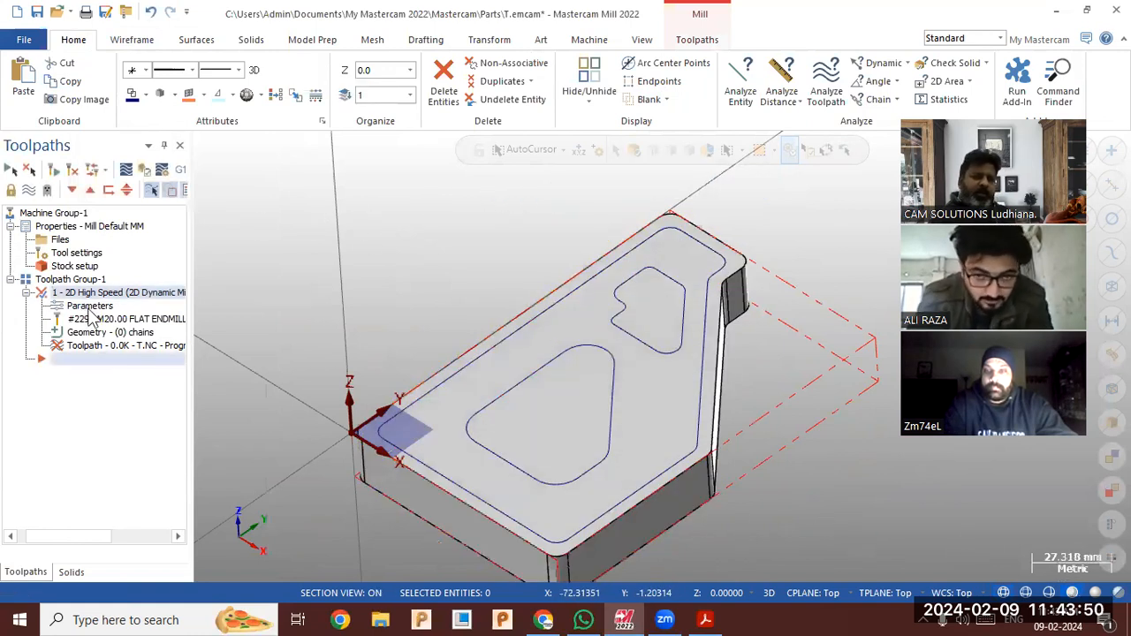
{"action": "left_click", "coordinate": [89, 305]}
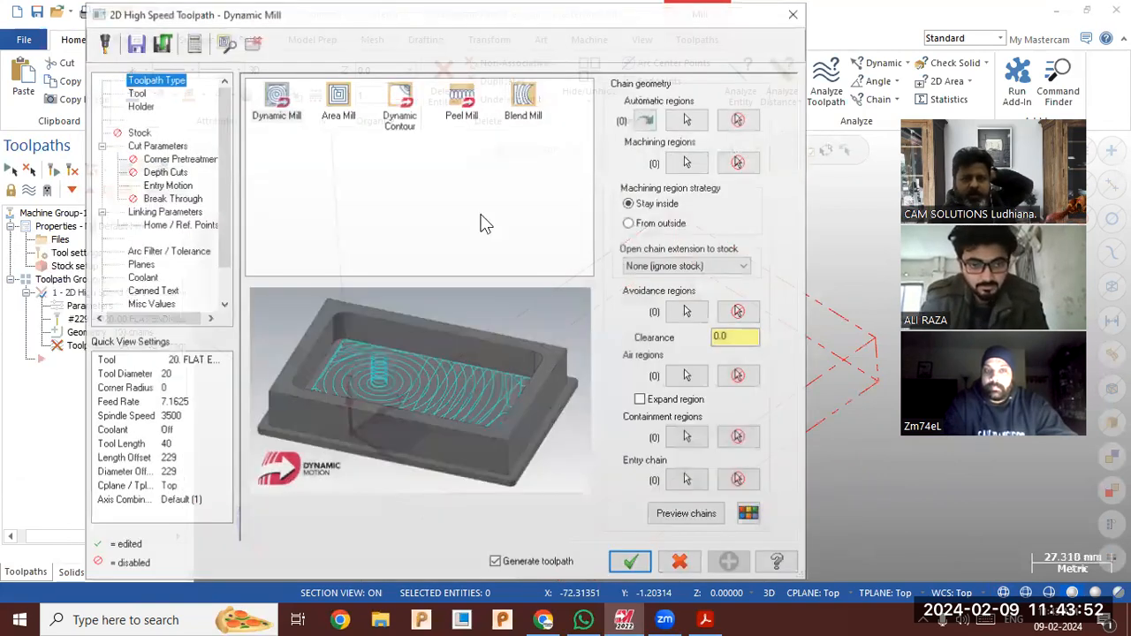
{"action": "left_click", "coordinate": [740, 163]}
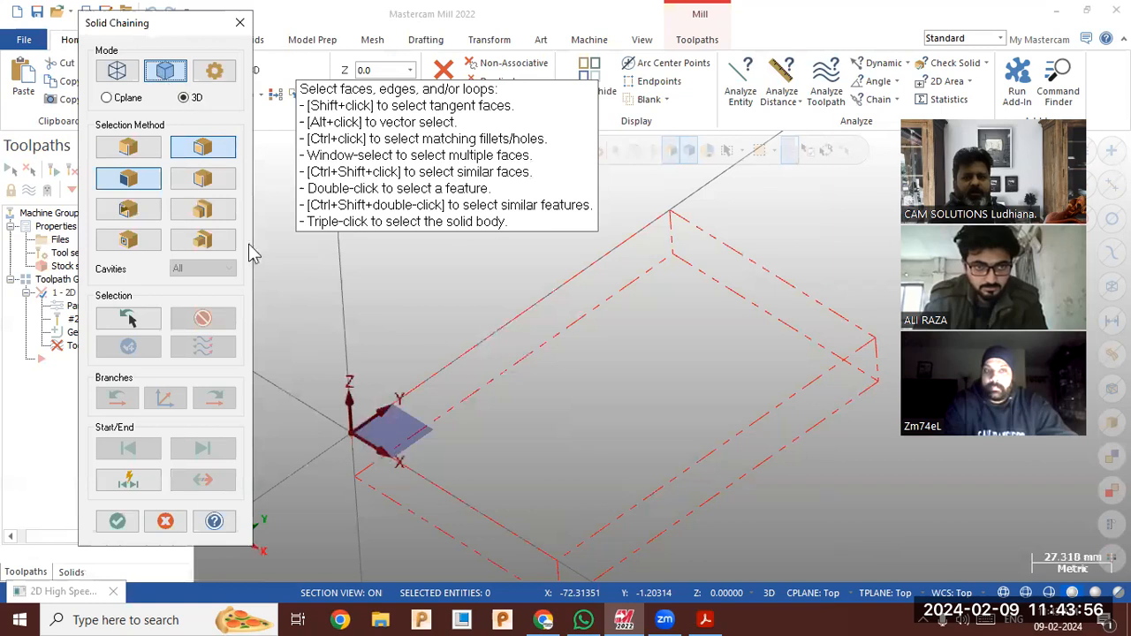
{"action": "left_click", "coordinate": [165, 521]}
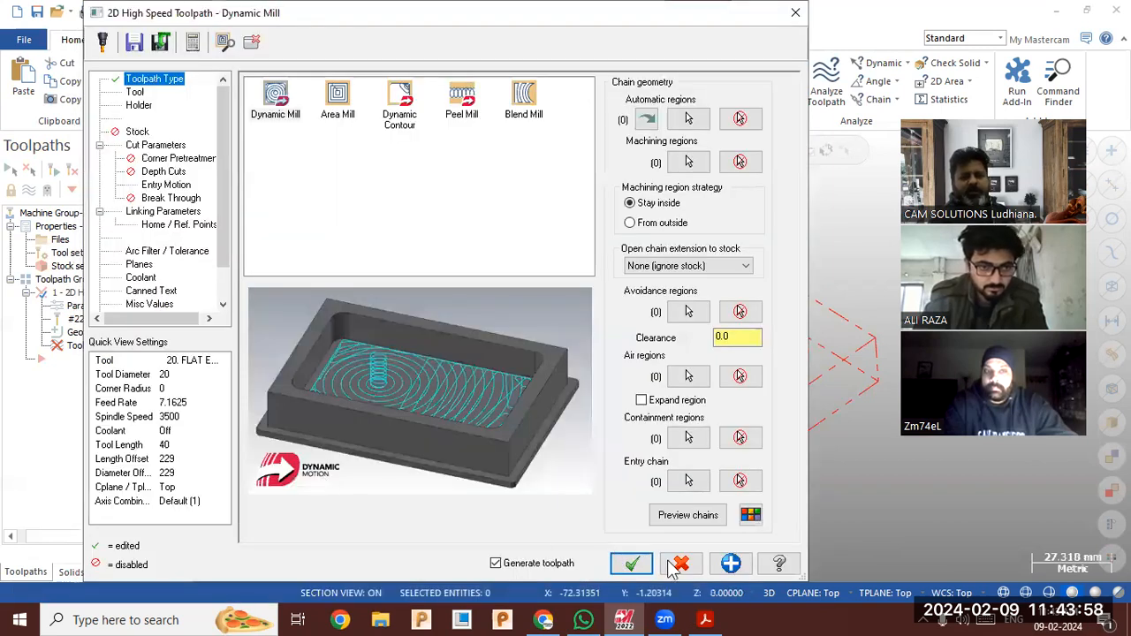
{"action": "left_click", "coordinate": [678, 564]}
Try to unblank the plain solid body.
{"action": "left_click", "coordinate": [654, 99]}
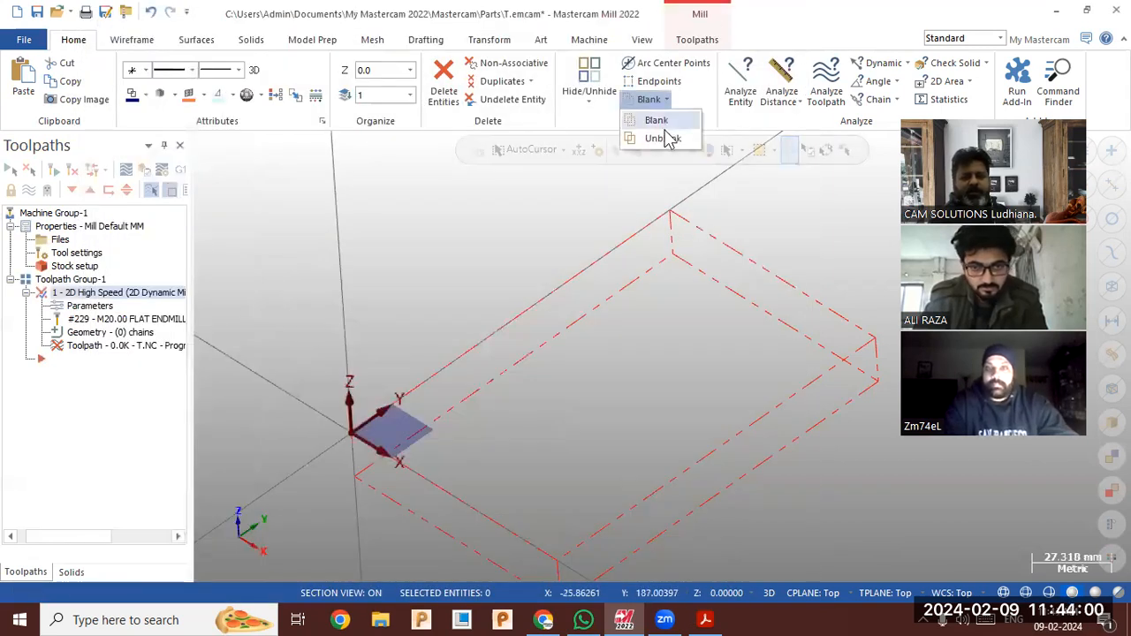
{"action": "left_click", "coordinate": [663, 139]}
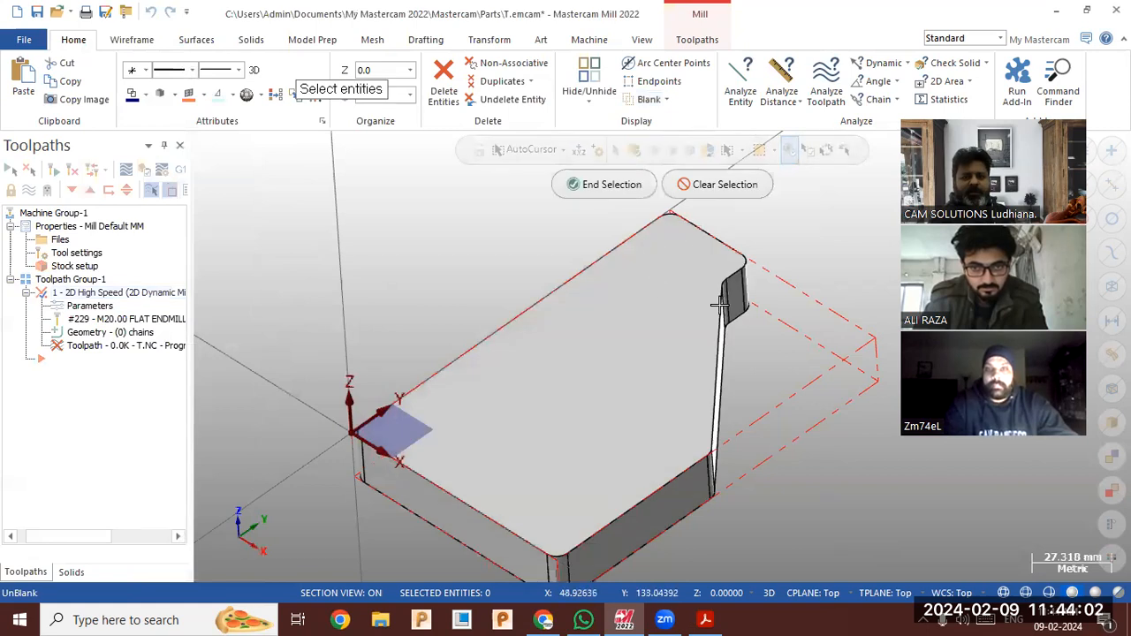
{"action": "left_click", "coordinate": [591, 189]}
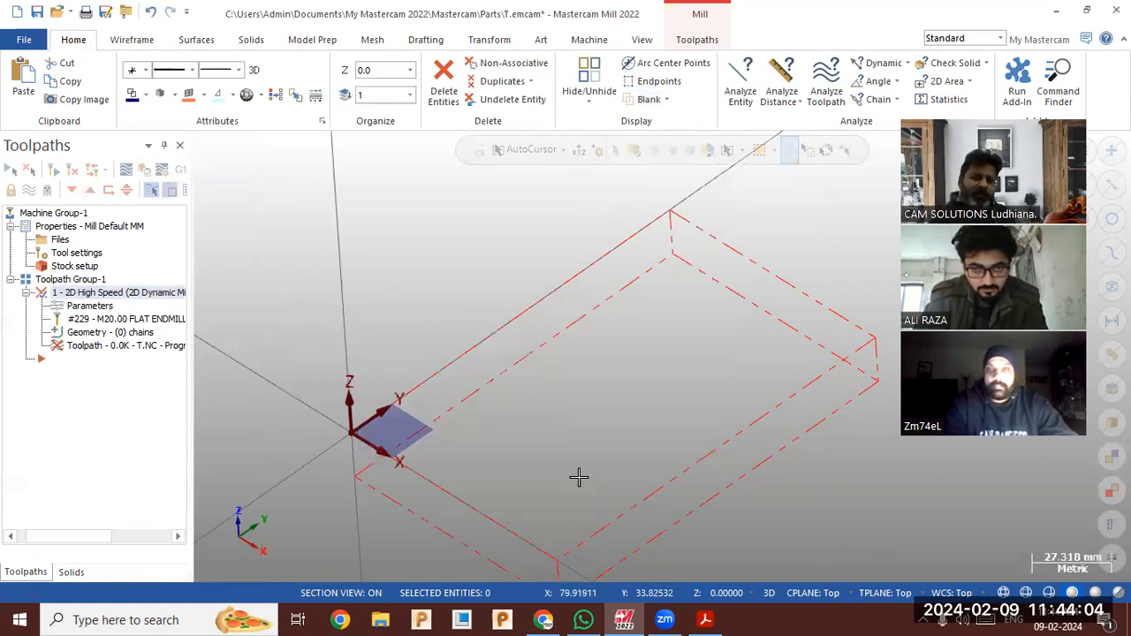
{"action": "right_click", "coordinate": [301, 250]}
{"action": "left_click", "coordinate": [346, 318]}
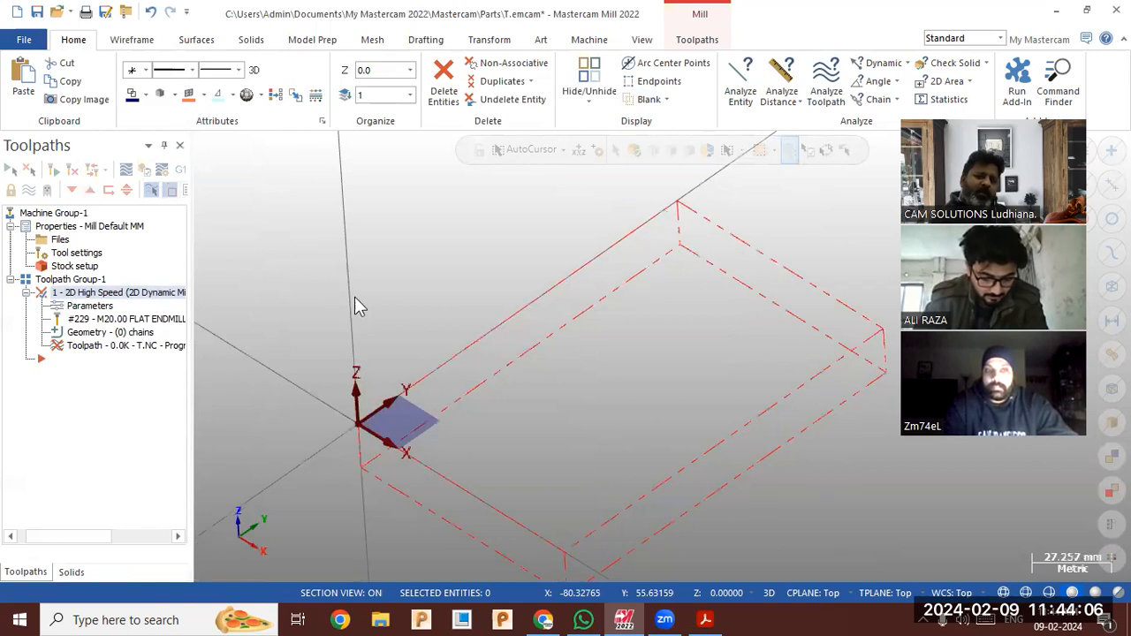
Try the Blank command, and retry unblanking the plain body with a window selection.
{"action": "left_click", "coordinate": [665, 101]}
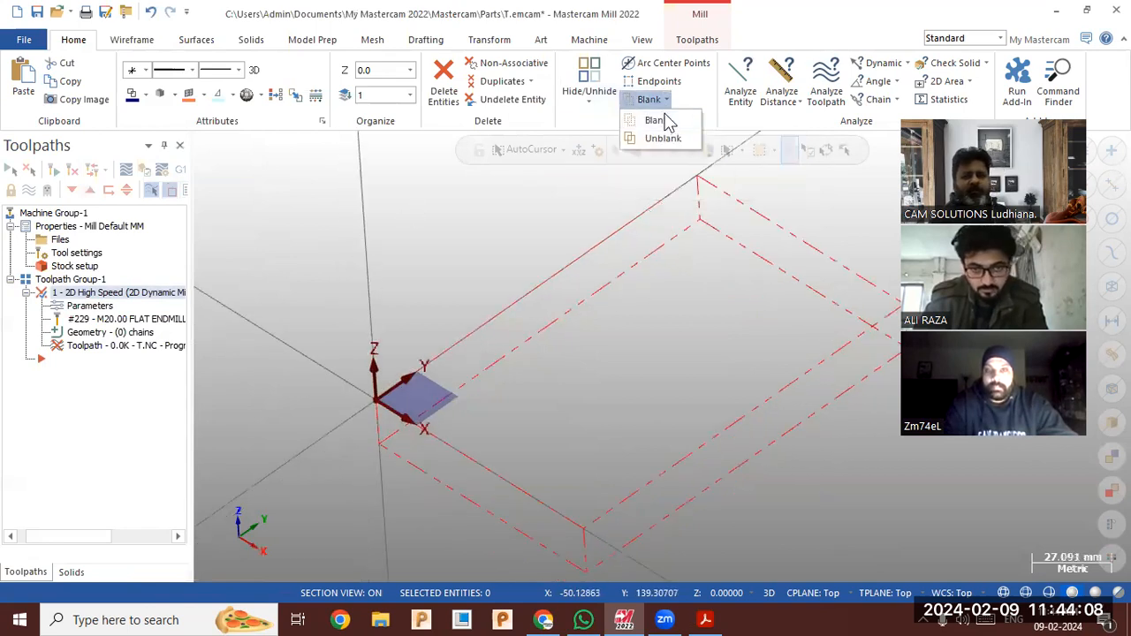
{"action": "left_click", "coordinate": [664, 121]}
{"action": "left_click", "coordinate": [647, 186]}
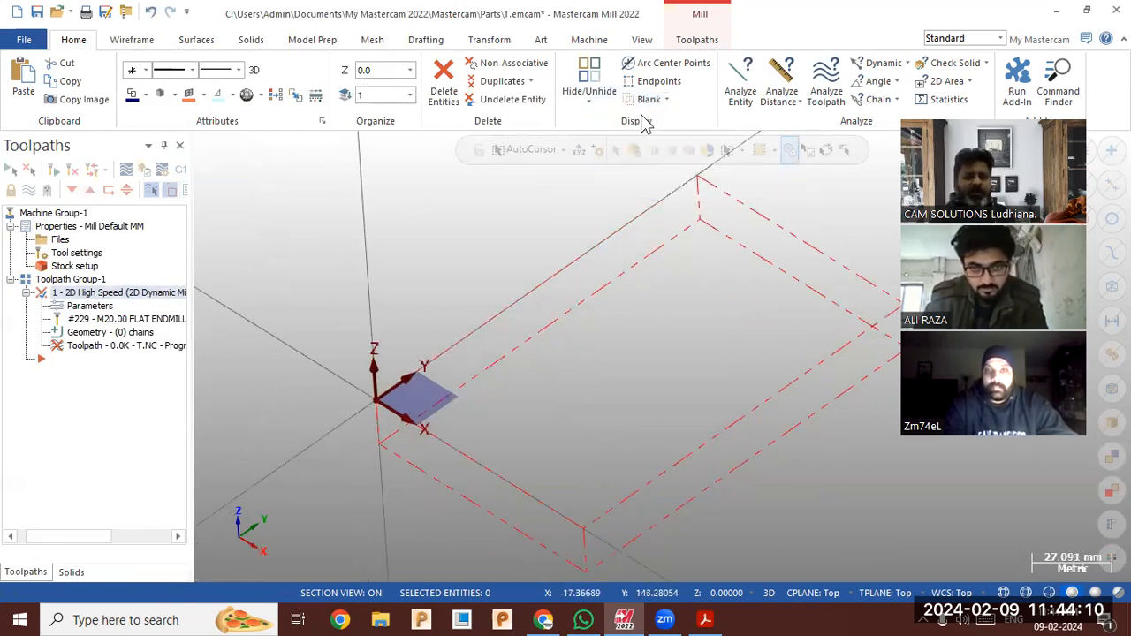
{"action": "left_click", "coordinate": [667, 99]}
{"action": "left_click", "coordinate": [663, 137]}
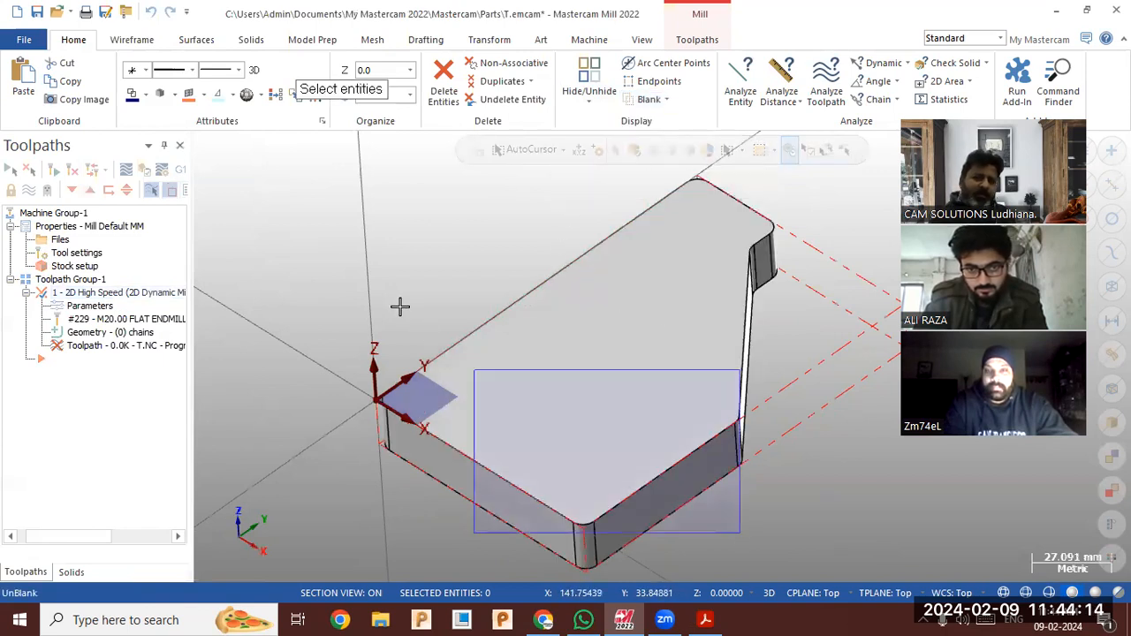
{"action": "left_click", "coordinate": [606, 185]}
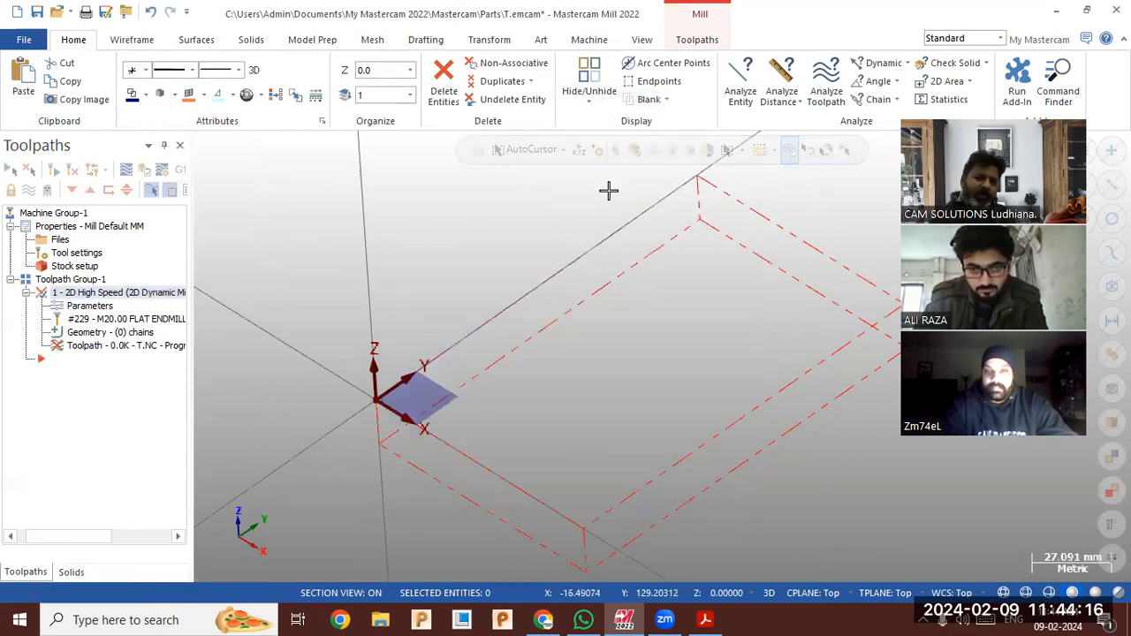
Delete the chainless Dynamic Mill operation and use undo and redo to bring the plain solid body back into view.
{"action": "right_click", "coordinate": [133, 294]}
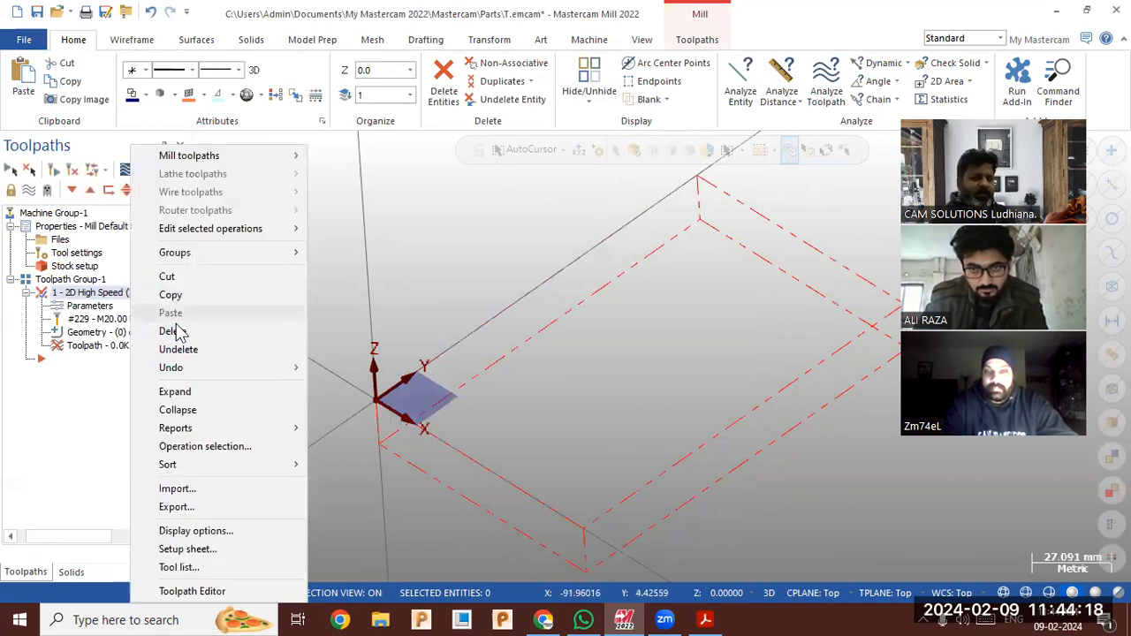
{"action": "left_click", "coordinate": [173, 332]}
{"action": "left_click", "coordinate": [617, 365]}
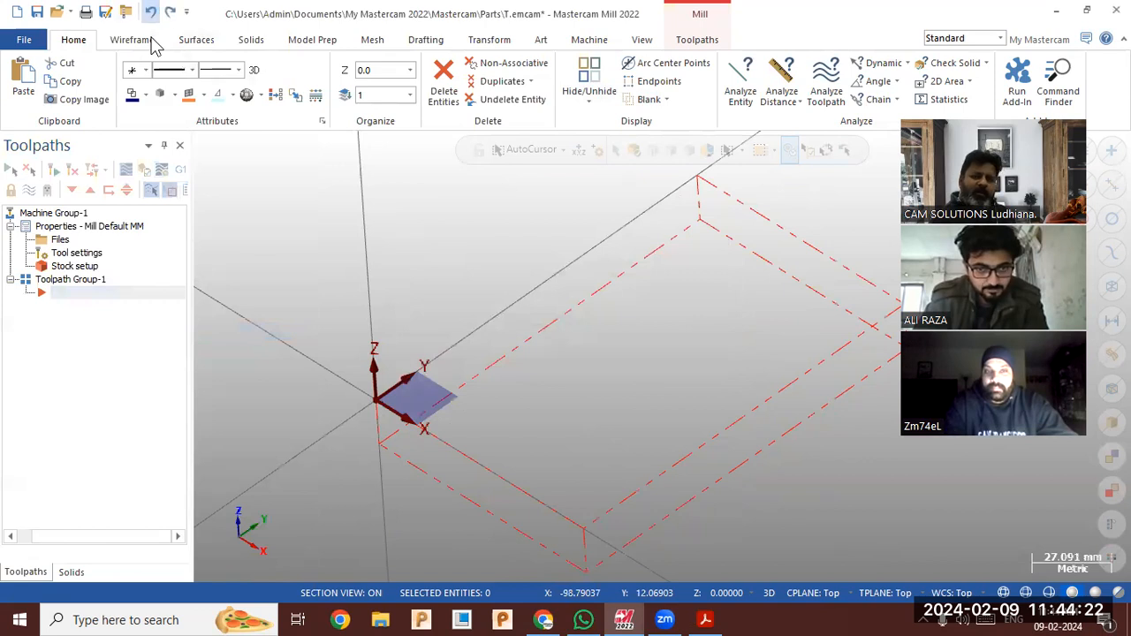
{"action": "key", "text": "ctrl+z"}
{"action": "key", "text": "ctrl+y"}
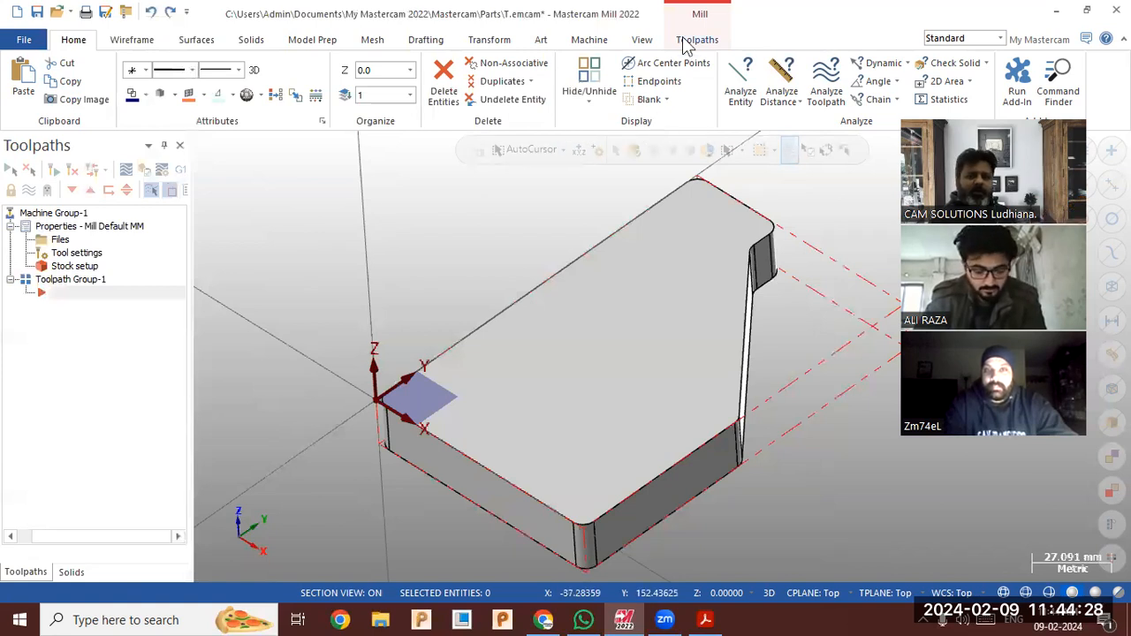
Start a Dynamic Mill toolpath with the body's top face as machining region, use the From outside strategy and preview the chains.
{"action": "left_click", "coordinate": [696, 40]}
{"action": "left_click", "coordinate": [159, 83]}
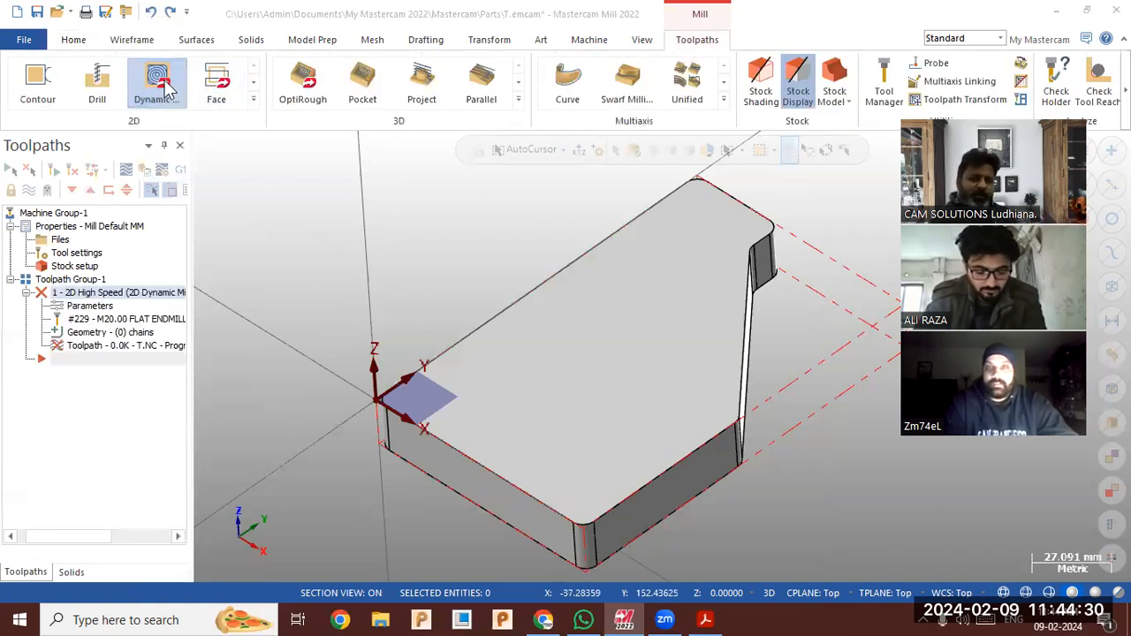
{"action": "left_click", "coordinate": [157, 159]}
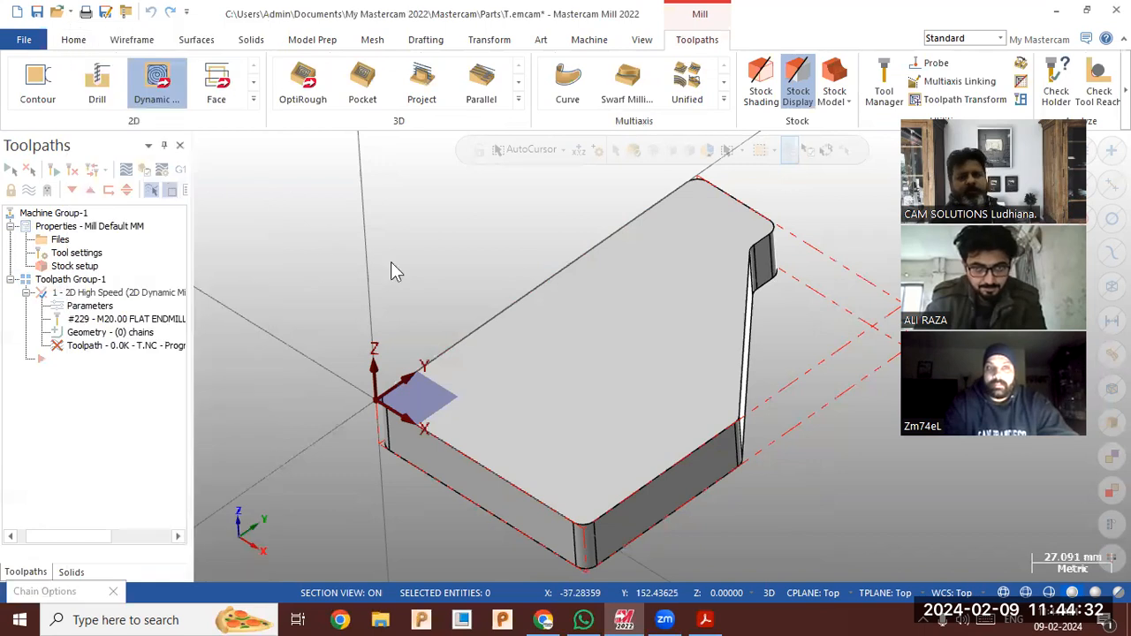
{"action": "left_click", "coordinate": [500, 323]}
{"action": "left_click", "coordinate": [117, 521]}
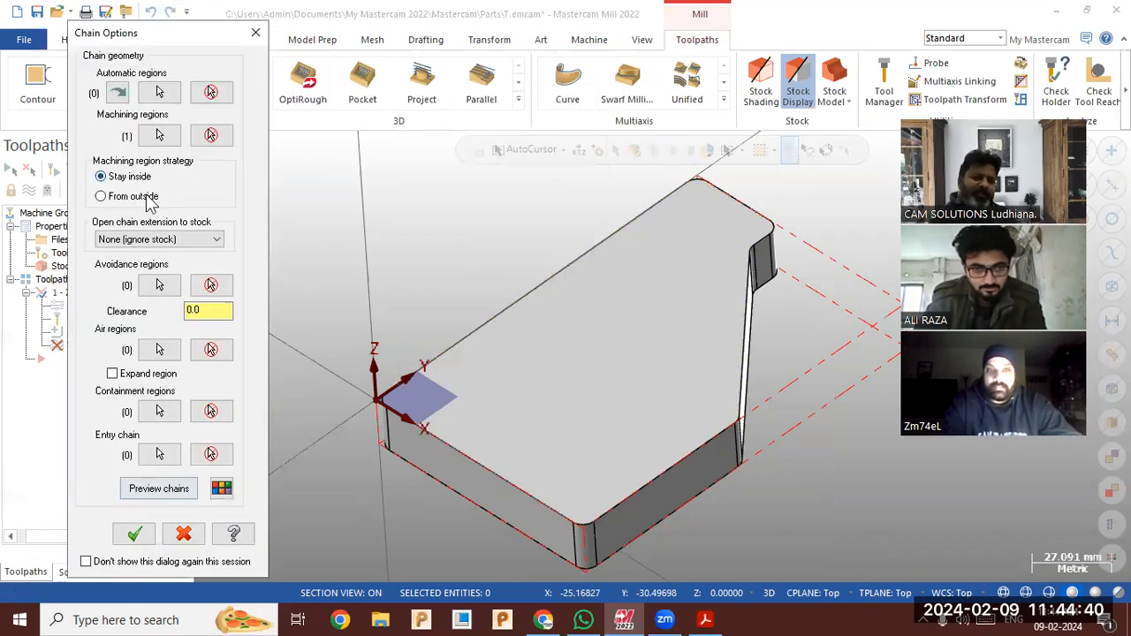
{"action": "left_click", "coordinate": [173, 500]}
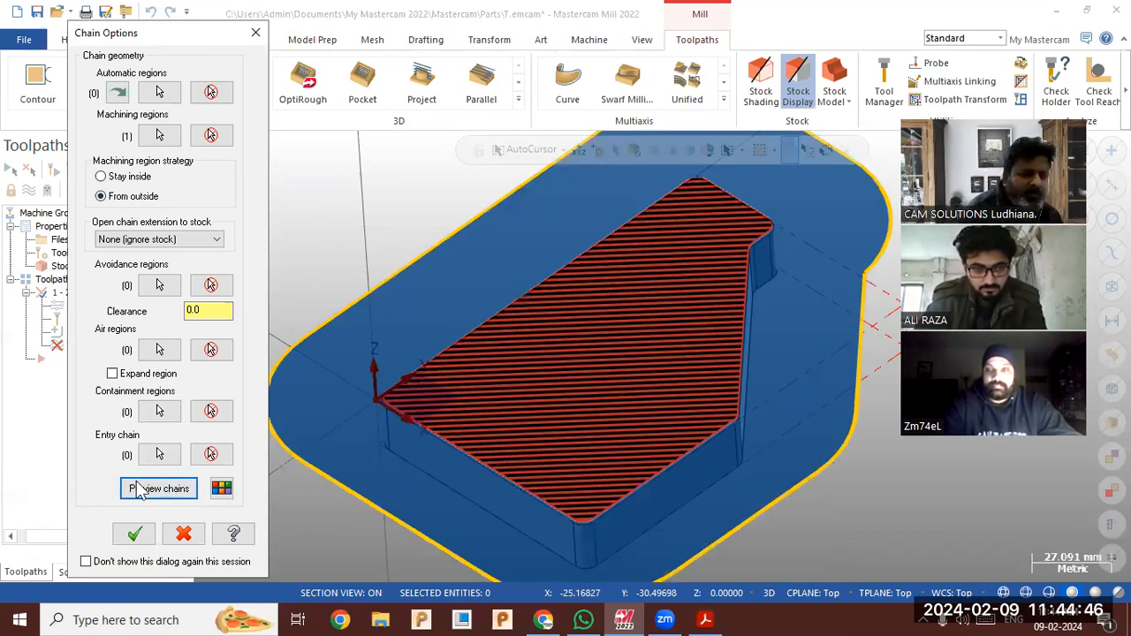
Accept the machining region chains and review the Dynamic Mill tool, stock, cut parameter and corner pretreatment settings.
{"action": "left_click", "coordinate": [135, 534]}
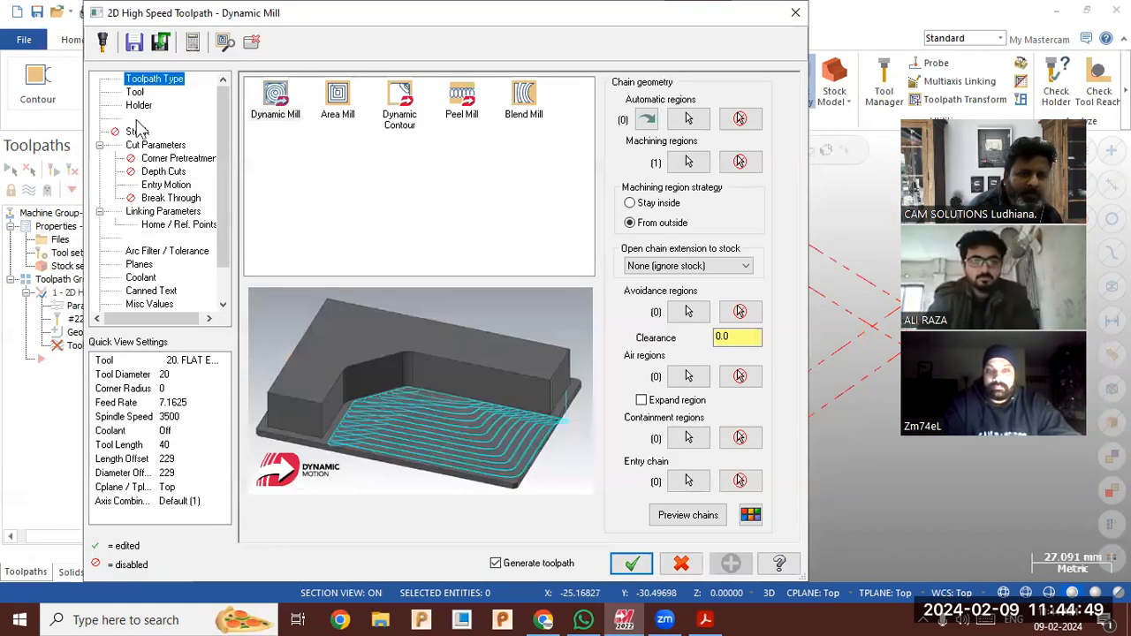
{"action": "left_click", "coordinate": [134, 92]}
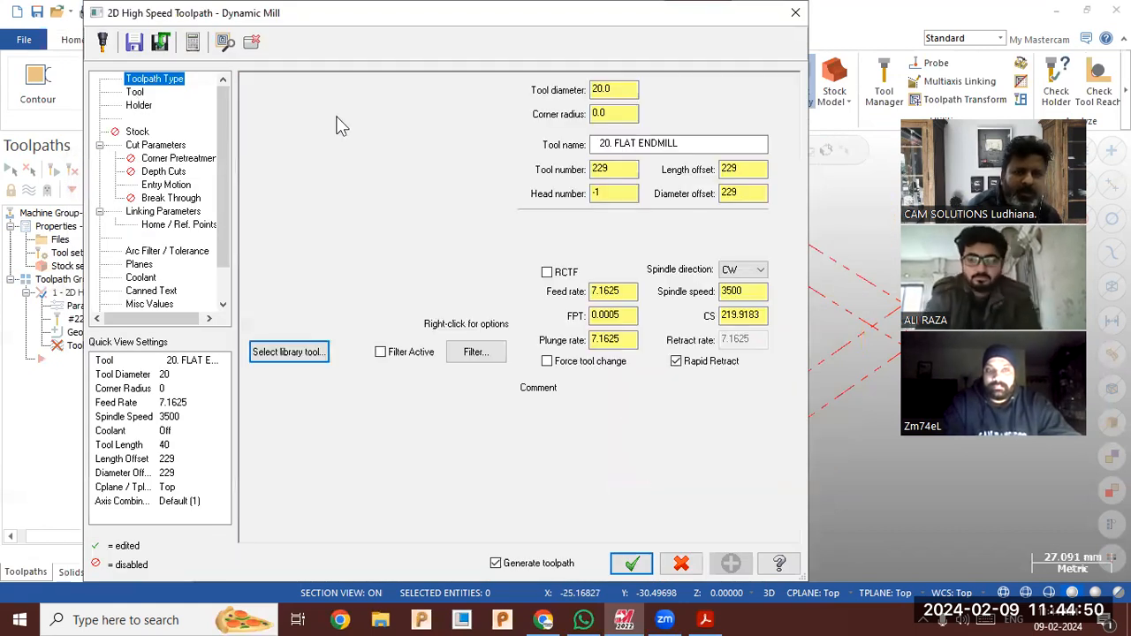
{"action": "left_click", "coordinate": [151, 149]}
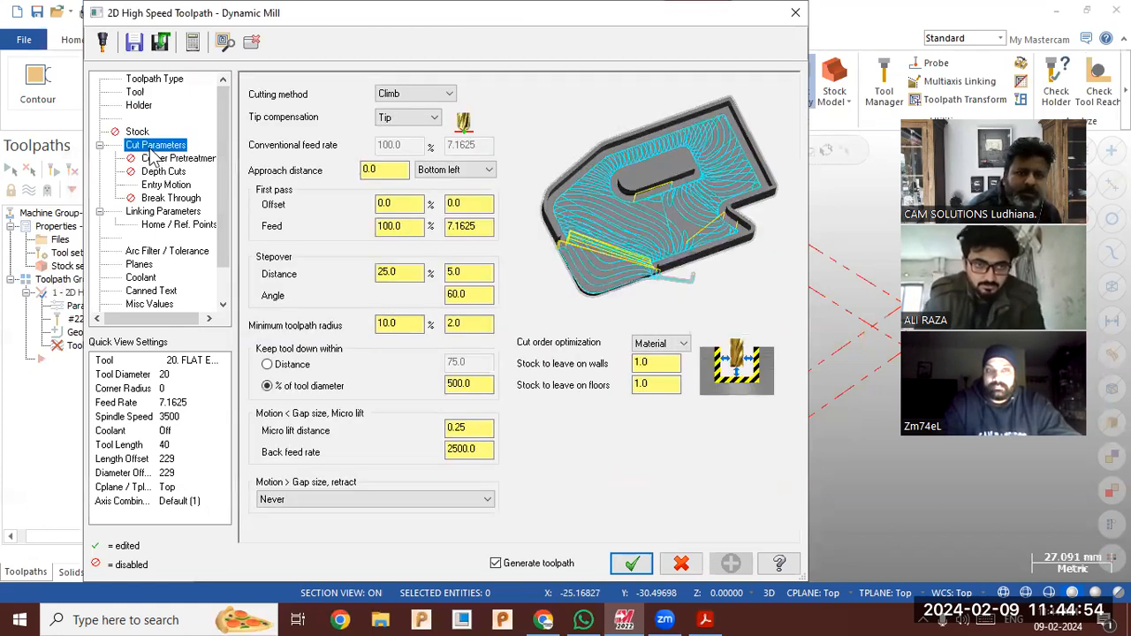
{"action": "left_click", "coordinate": [154, 158]}
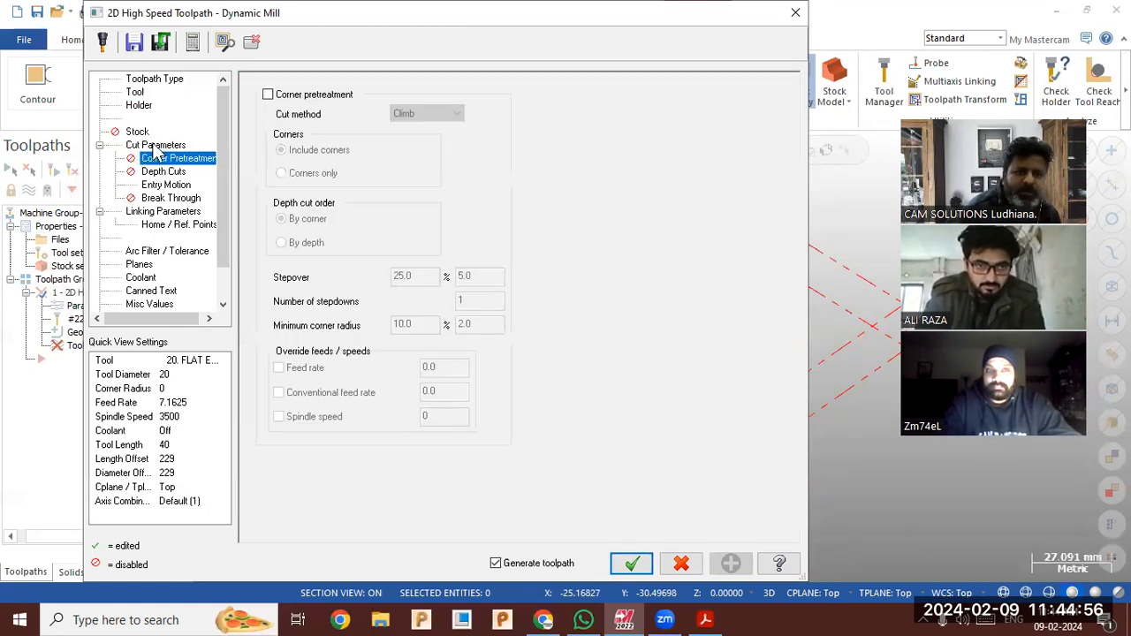
{"action": "left_click", "coordinate": [154, 146]}
{"action": "left_click", "coordinate": [139, 132]}
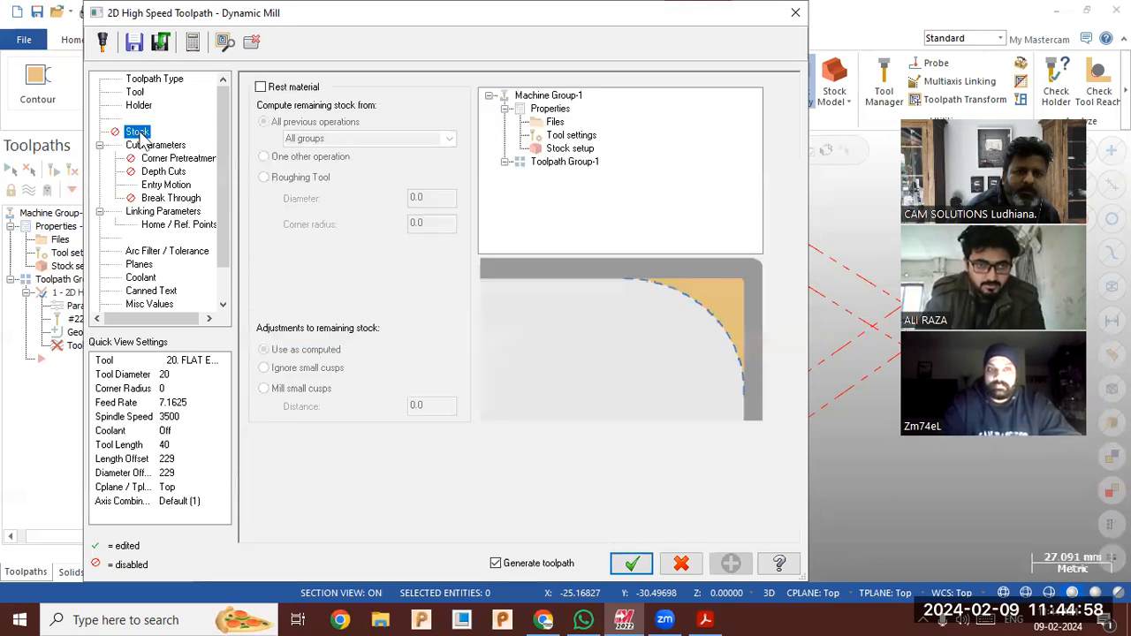
{"action": "left_click", "coordinate": [137, 94]}
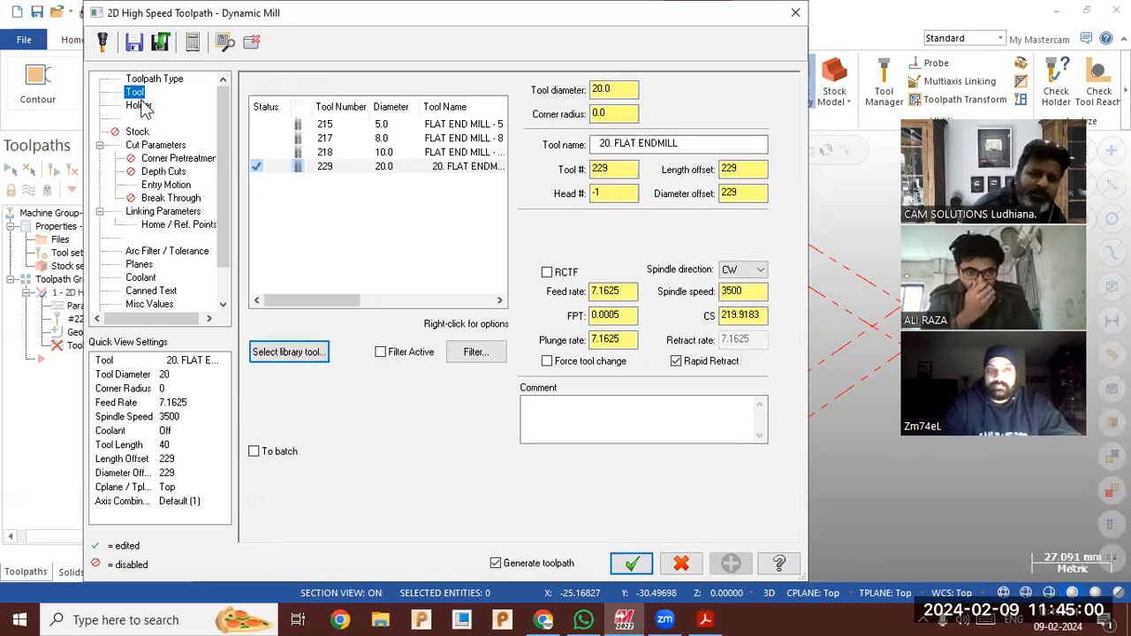
{"action": "left_click", "coordinate": [157, 146]}
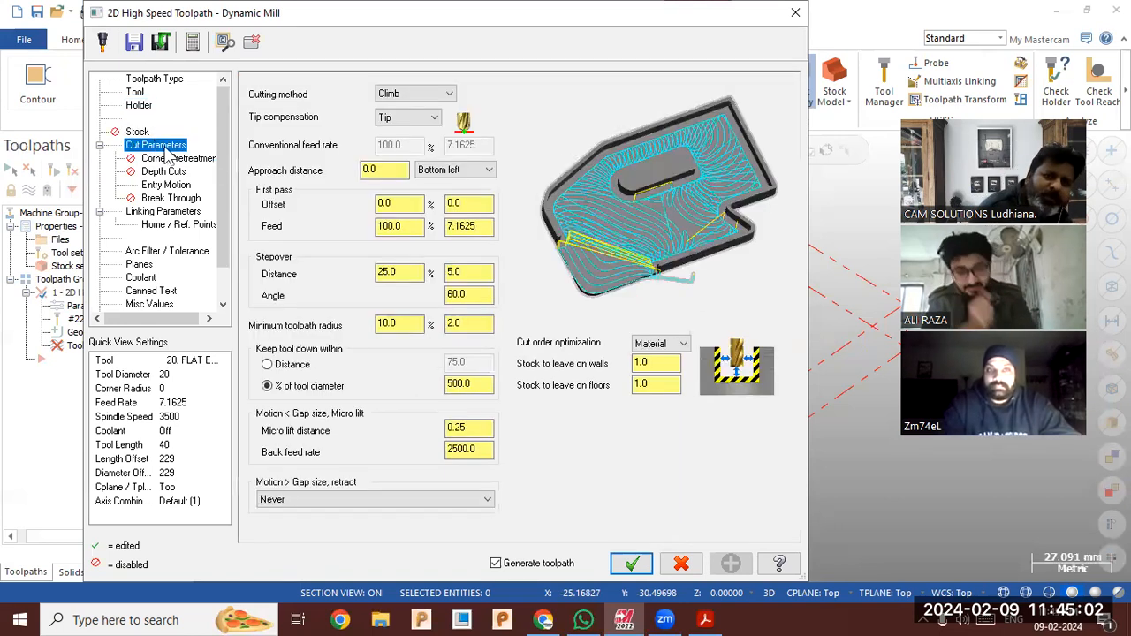
{"action": "left_click", "coordinate": [177, 158]}
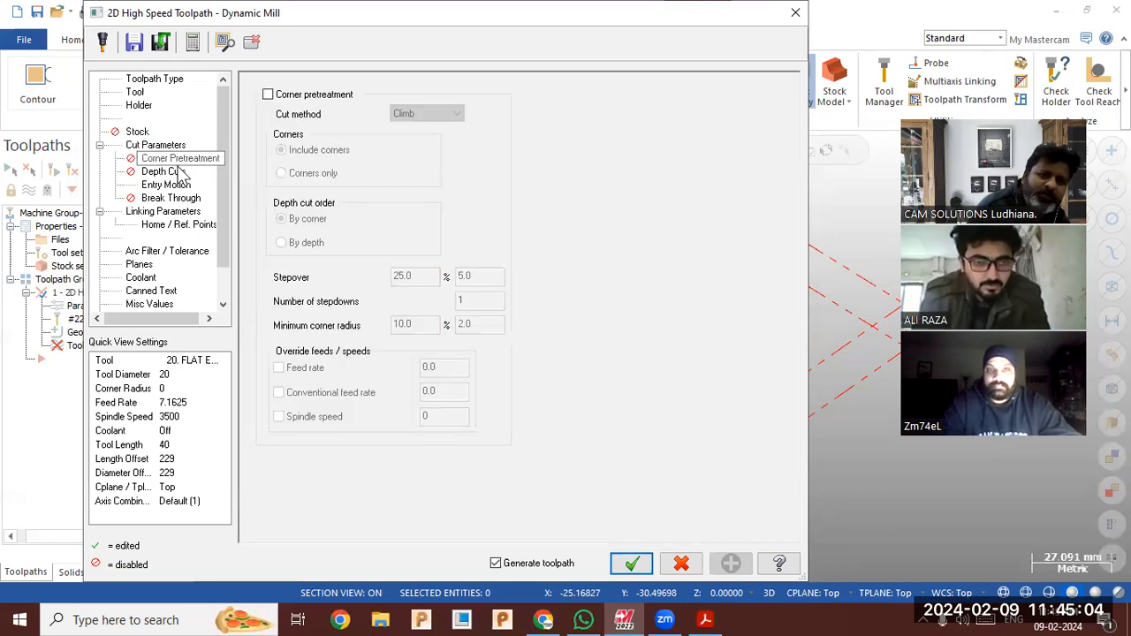
Enable depth cuts with a maximum rough step of 10 mm, check the linking parameters and generate the Dynamic Mill toolpath.
{"action": "left_click", "coordinate": [186, 172]}
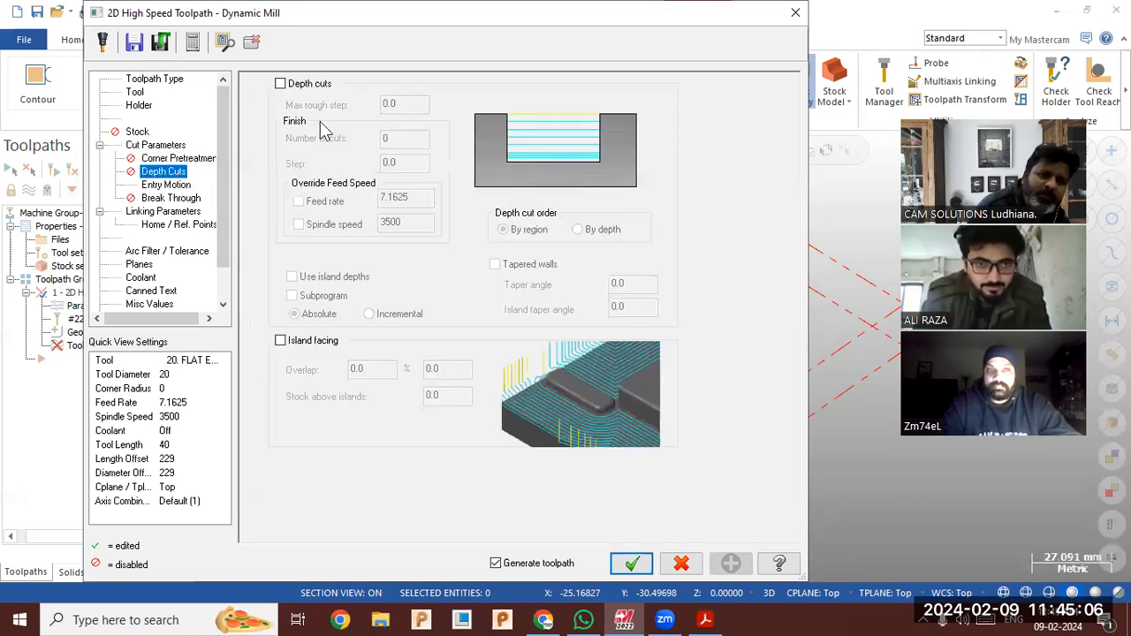
{"action": "left_click", "coordinate": [323, 85]}
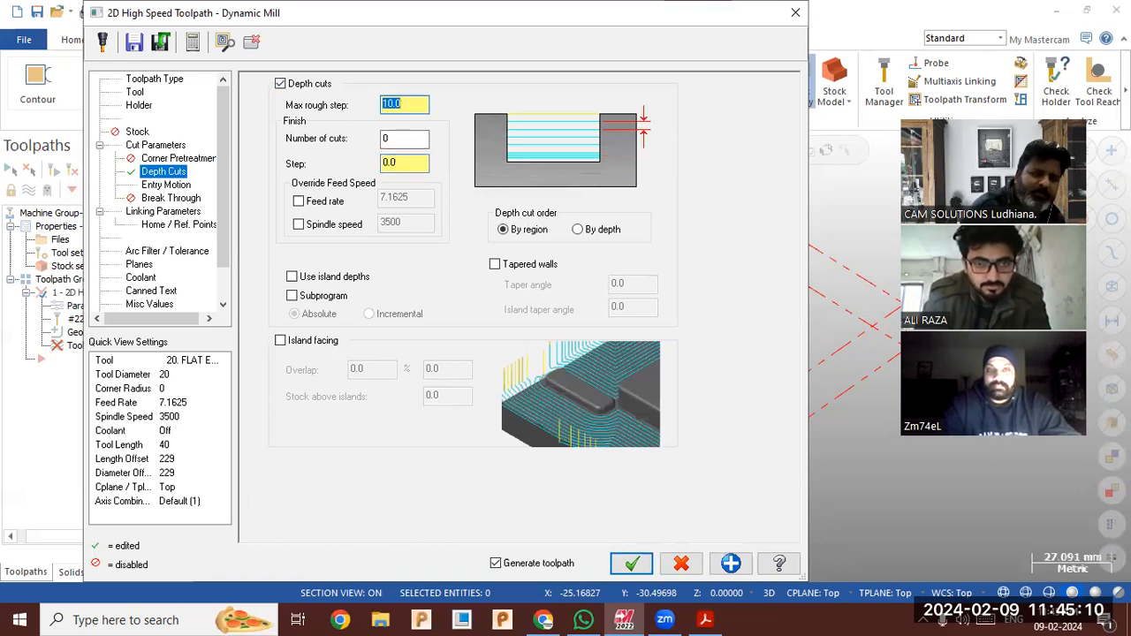
{"action": "left_click", "coordinate": [174, 214]}
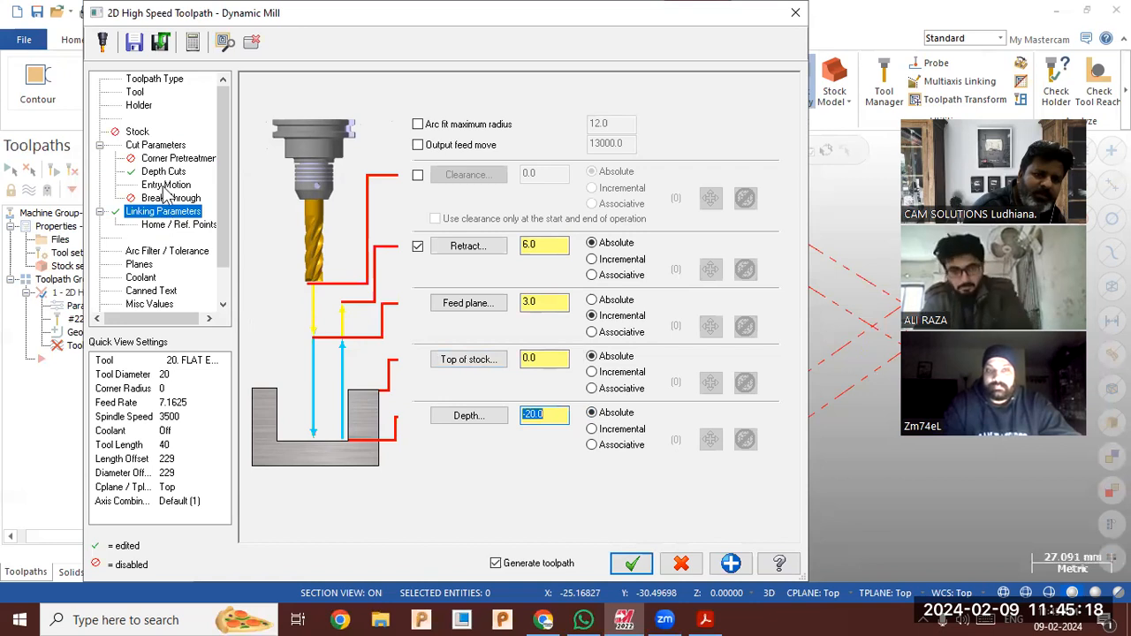
{"action": "left_click", "coordinate": [634, 565]}
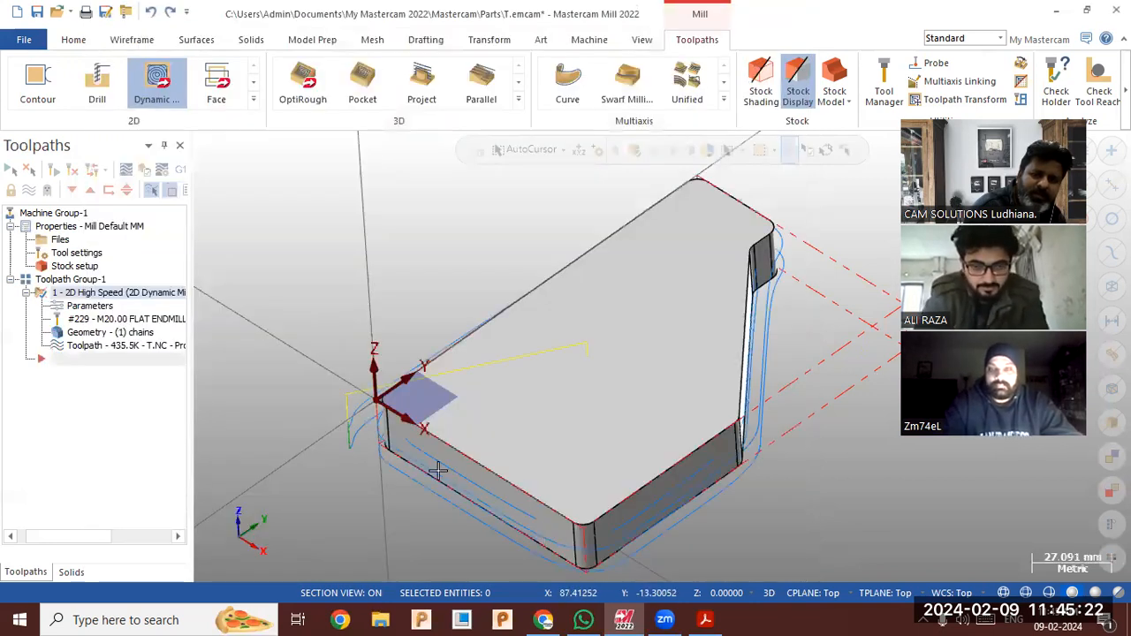
{"action": "scroll", "coordinate": [280, 273], "scroll_direction": "down", "scroll_amount": 1}
{"action": "middle_click_drag", "start_coordinate": [283, 294], "coordinate": [586, 265]}
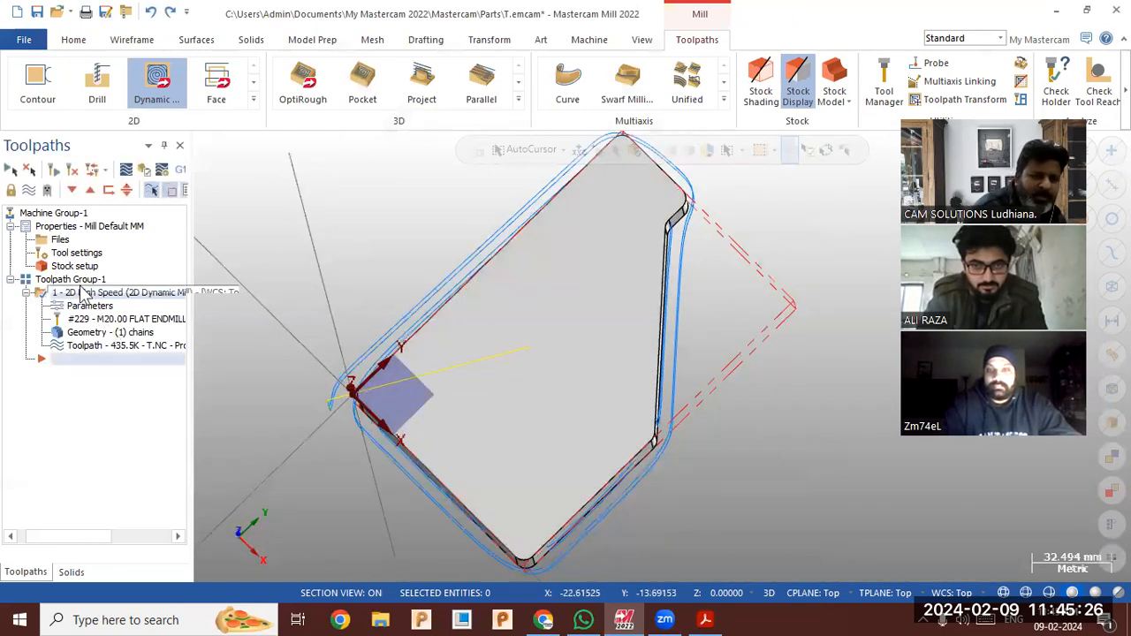
Create a 100 x 155 x 20 mm rectangular stock model named 1 from the stock setup and place it before the Dynamic Mill operation.
{"action": "left_click", "coordinate": [74, 267]}
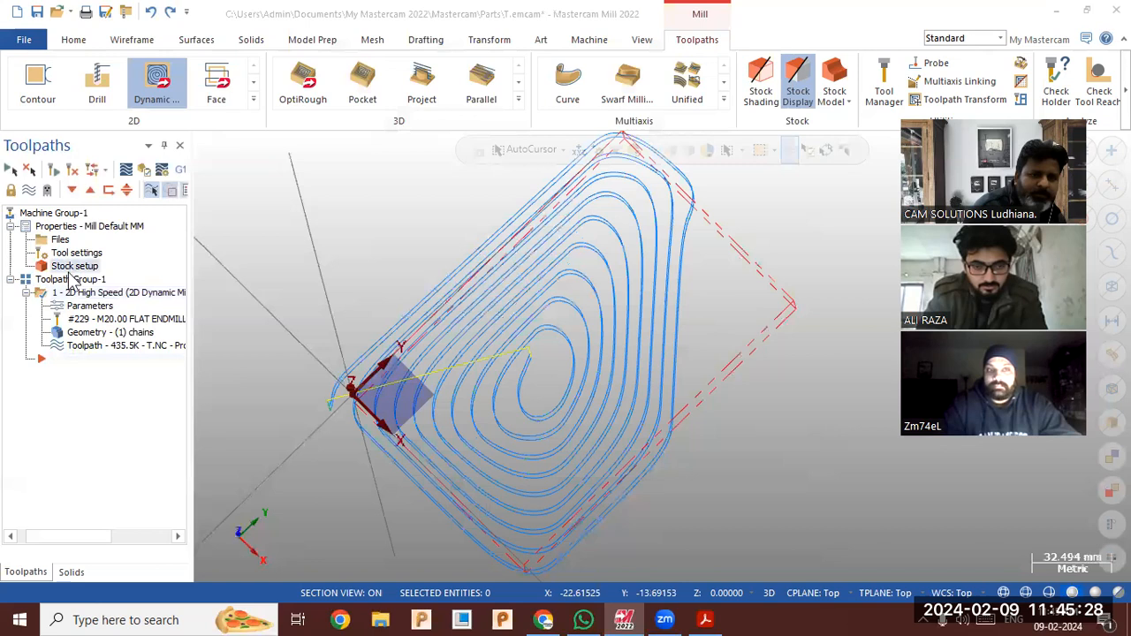
{"action": "left_click", "coordinate": [395, 583]}
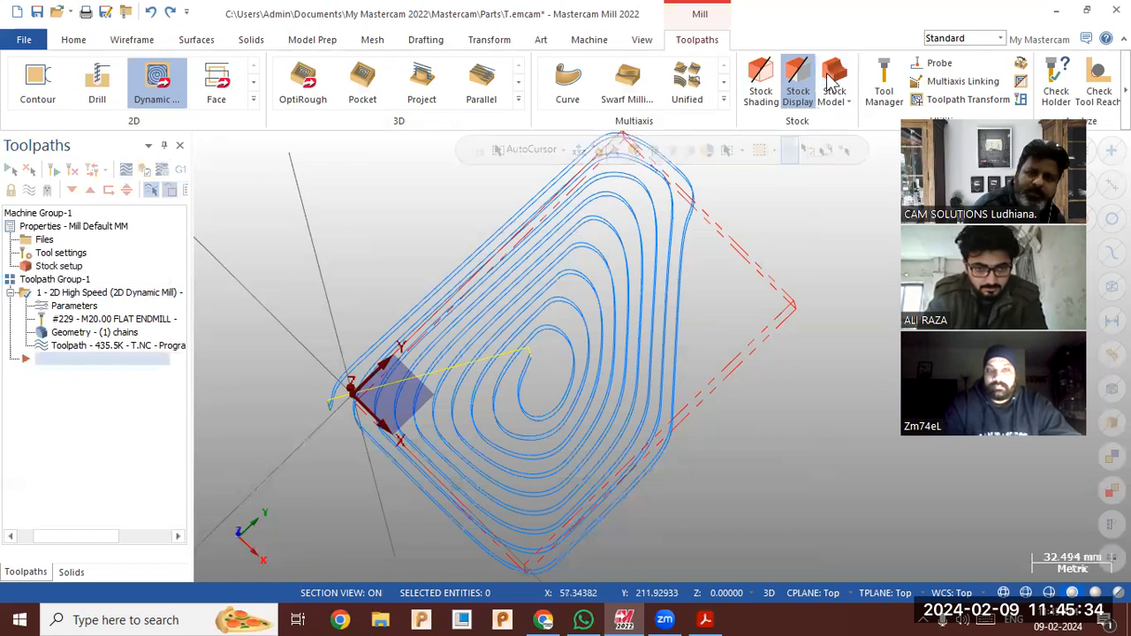
{"action": "left_click", "coordinate": [833, 79]}
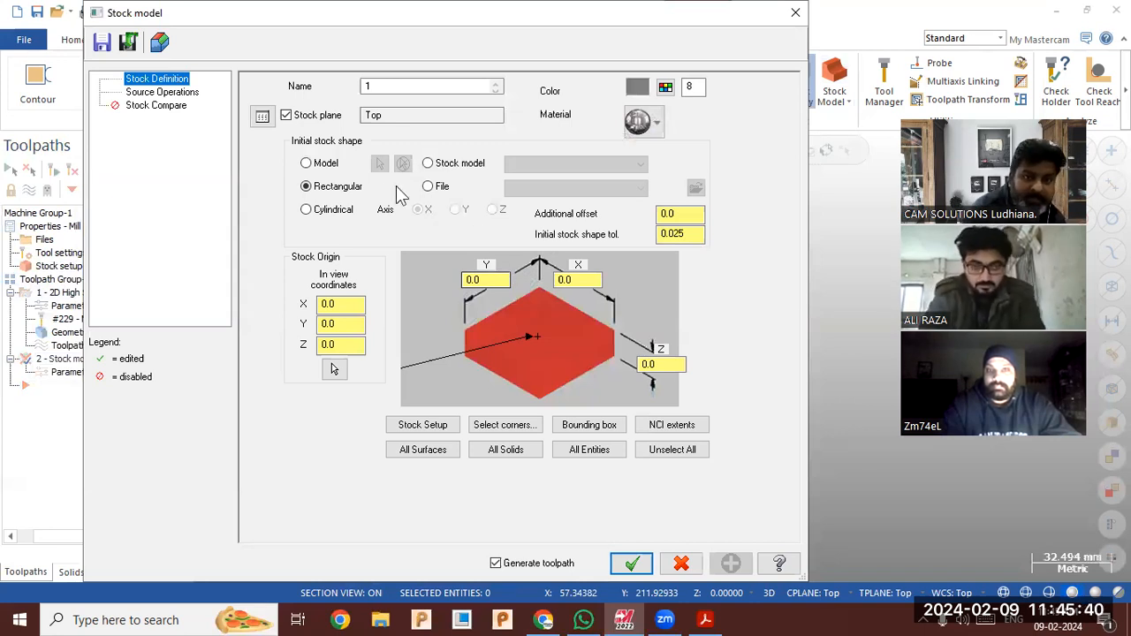
{"action": "left_click", "coordinate": [424, 428]}
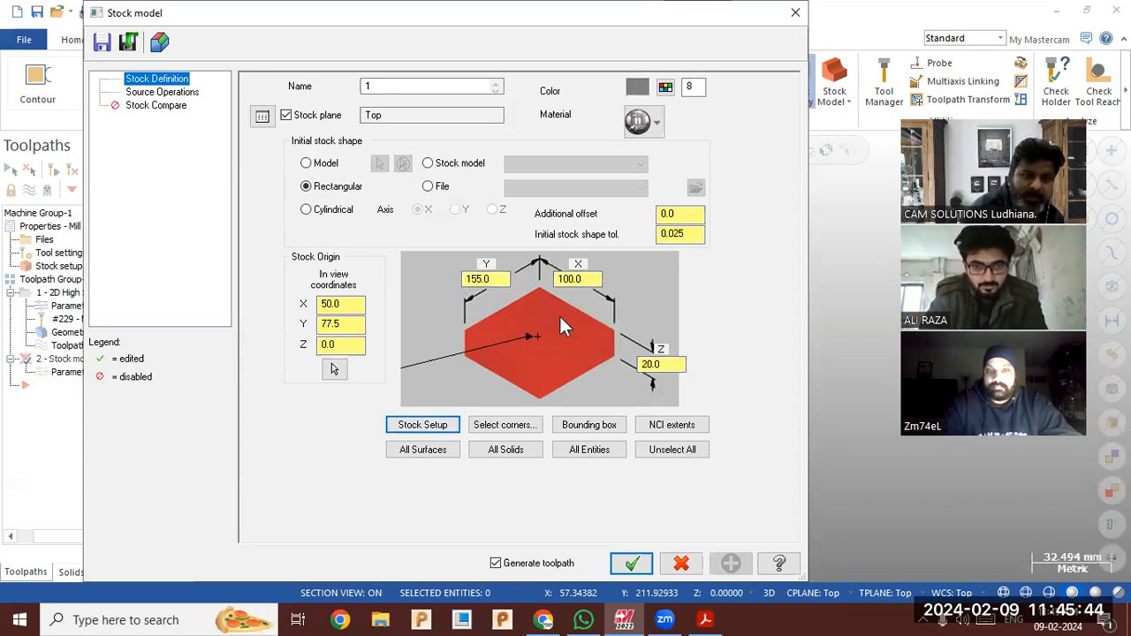
{"action": "left_click", "coordinate": [175, 93]}
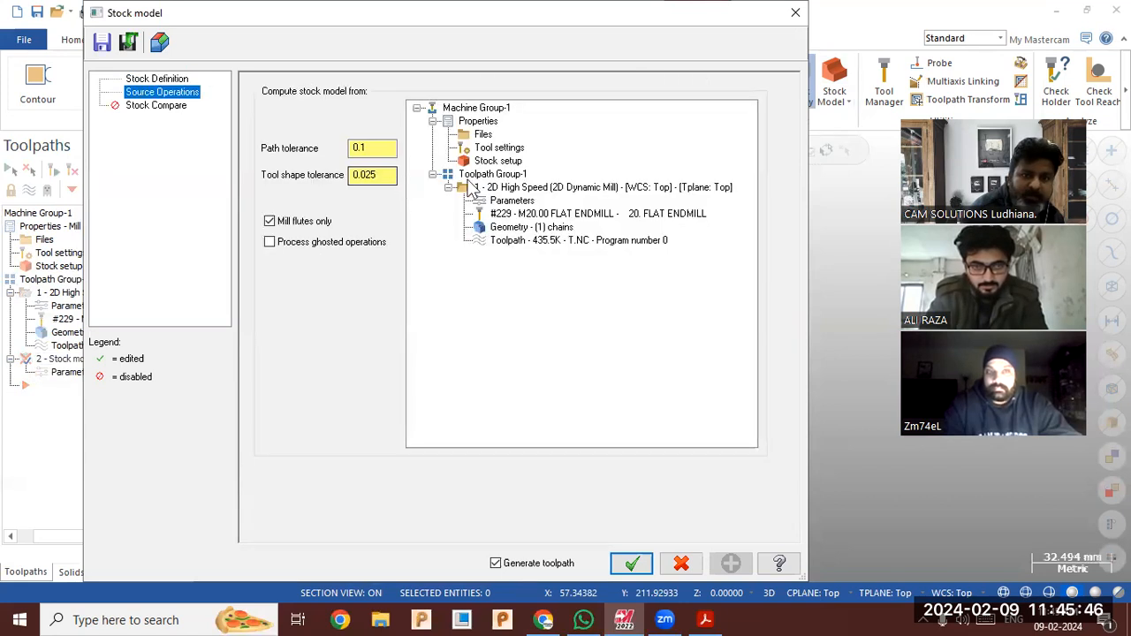
{"action": "left_click", "coordinate": [168, 106]}
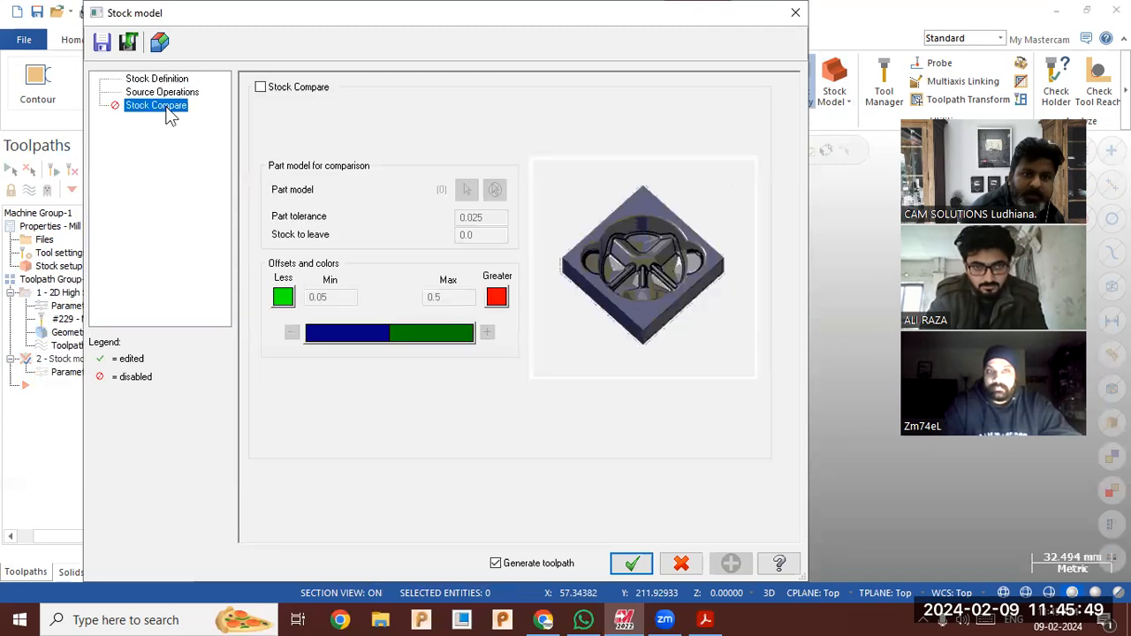
{"action": "left_click", "coordinate": [637, 567]}
{"action": "middle_click_drag", "start_coordinate": [492, 454], "coordinate": [497, 409]}
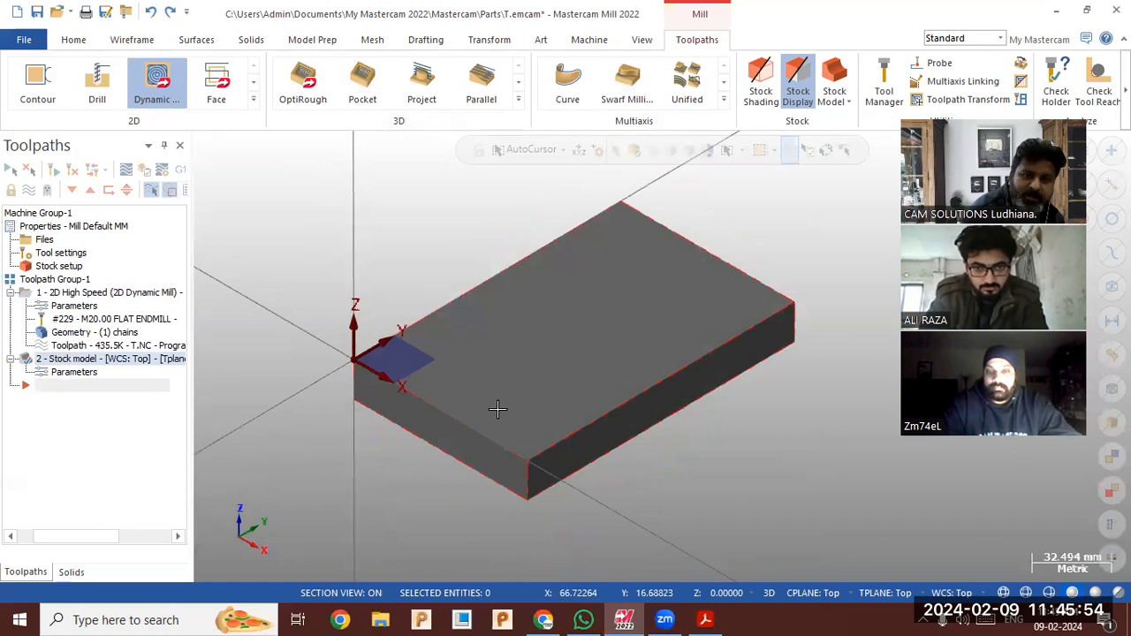
{"action": "left_click_drag", "start_coordinate": [111, 358], "coordinate": [147, 285]}
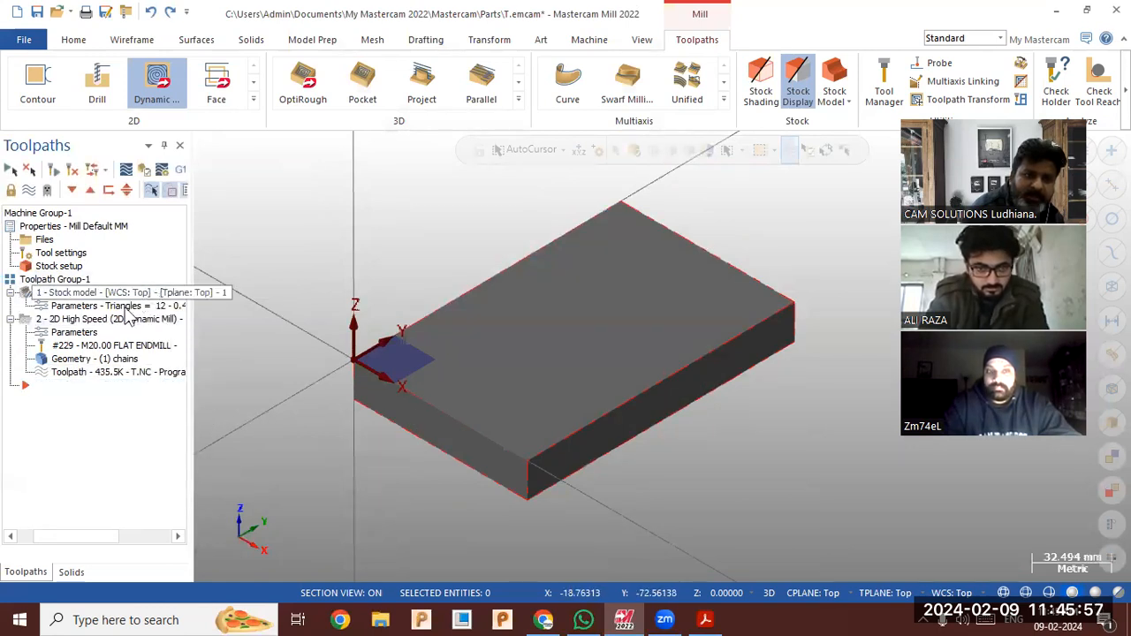
Reopen the Dynamic Mill parameters and try to rechain the machining region along the pocketed body's outer top edge.
{"action": "left_click", "coordinate": [86, 331]}
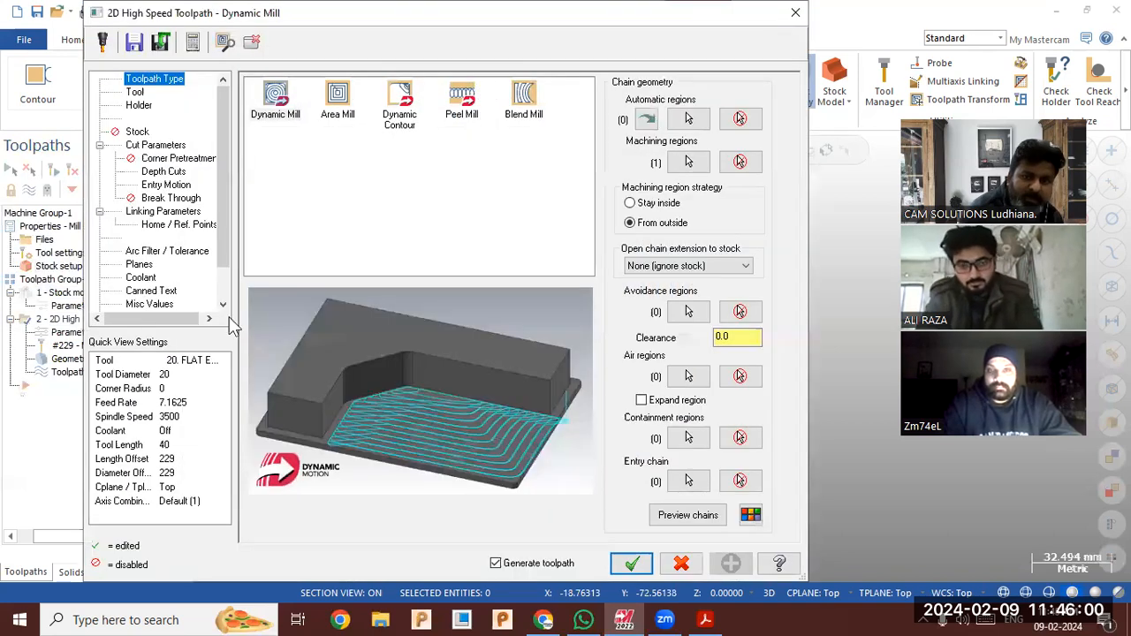
{"action": "left_click", "coordinate": [688, 162]}
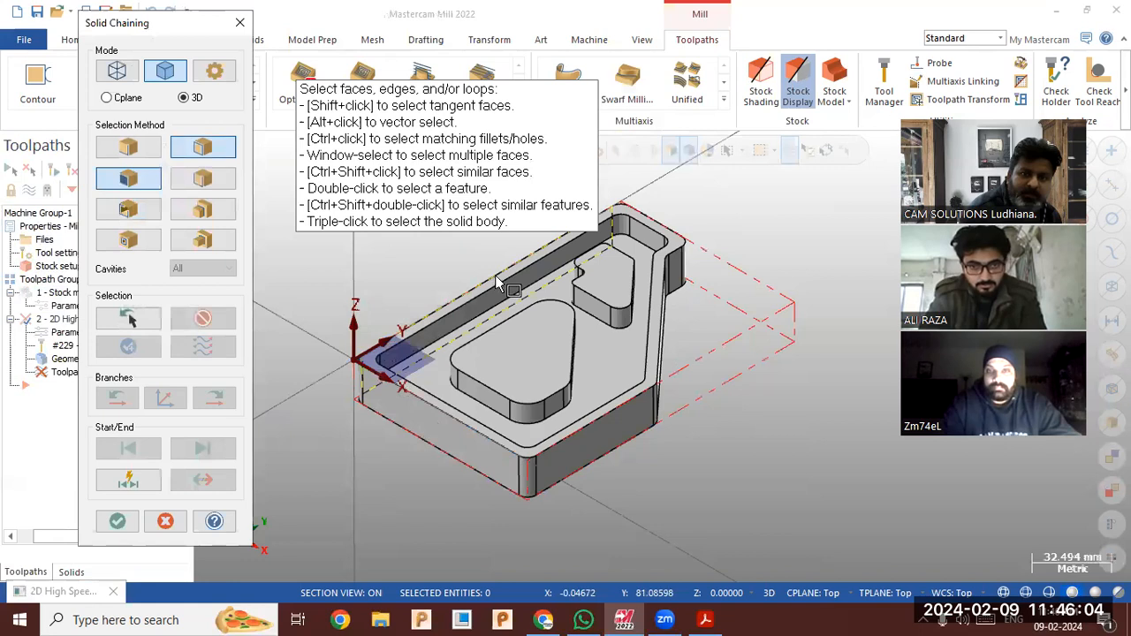
{"action": "left_click", "coordinate": [672, 254]}
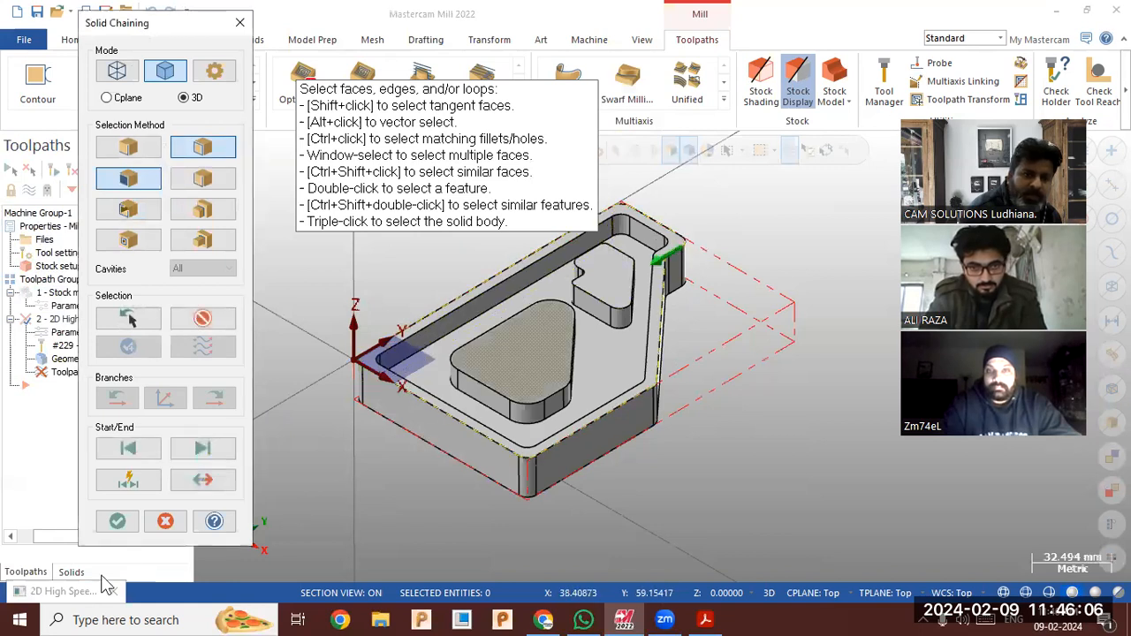
{"action": "left_click", "coordinate": [116, 521]}
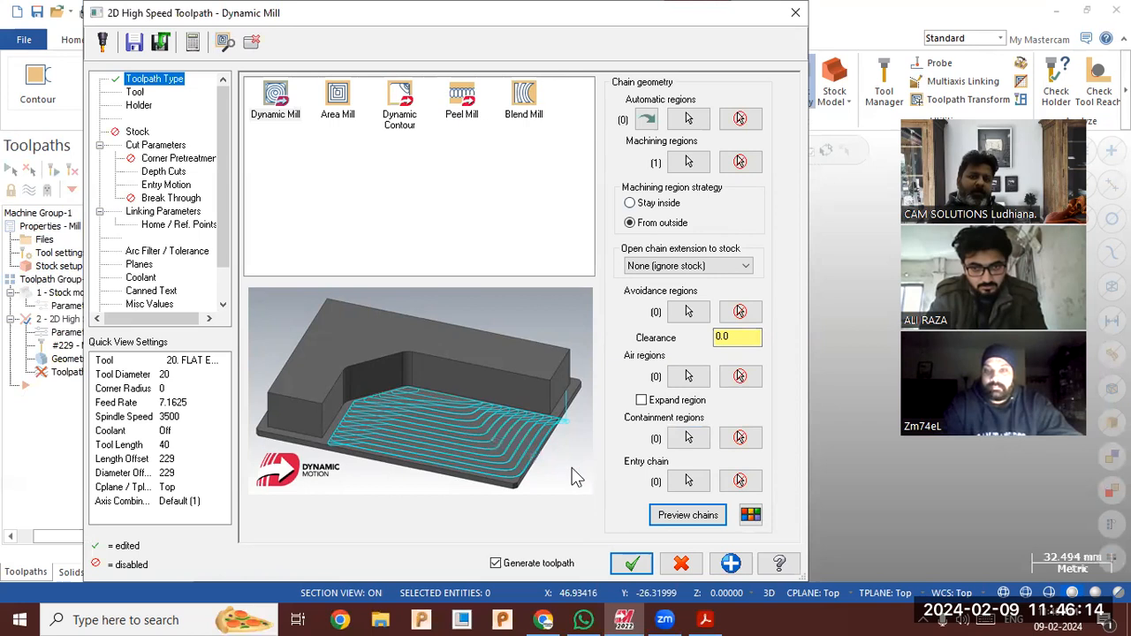
Try rest material computed from all previous operations, review the cut, entry motion and linking parameters, and discard the dialog changes.
{"action": "left_click", "coordinate": [138, 132]}
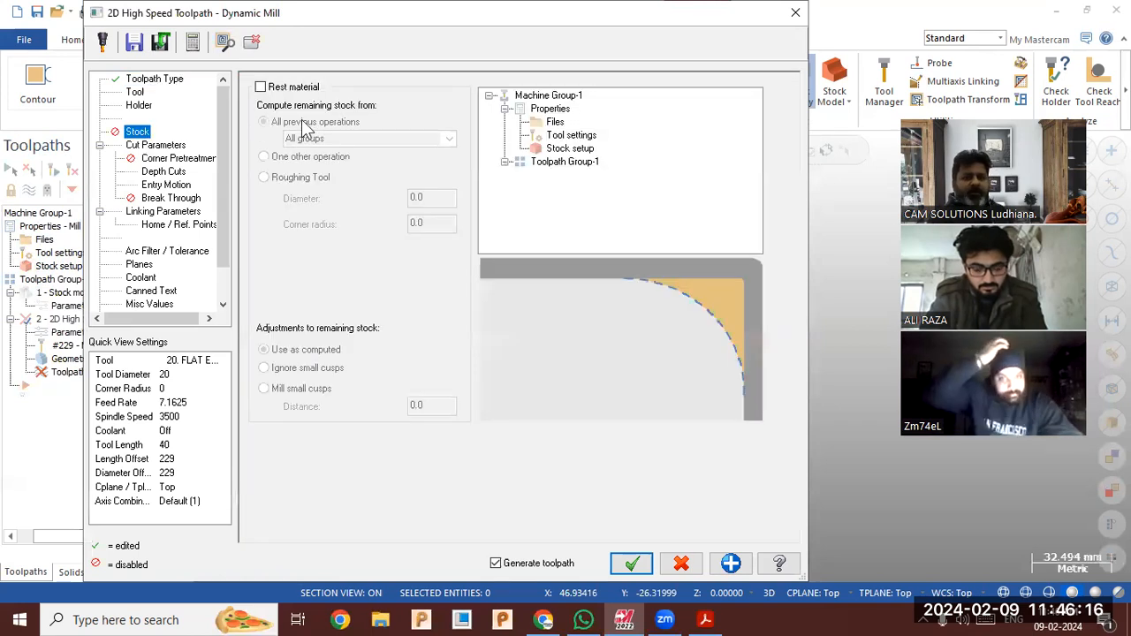
{"action": "left_click", "coordinate": [260, 87]}
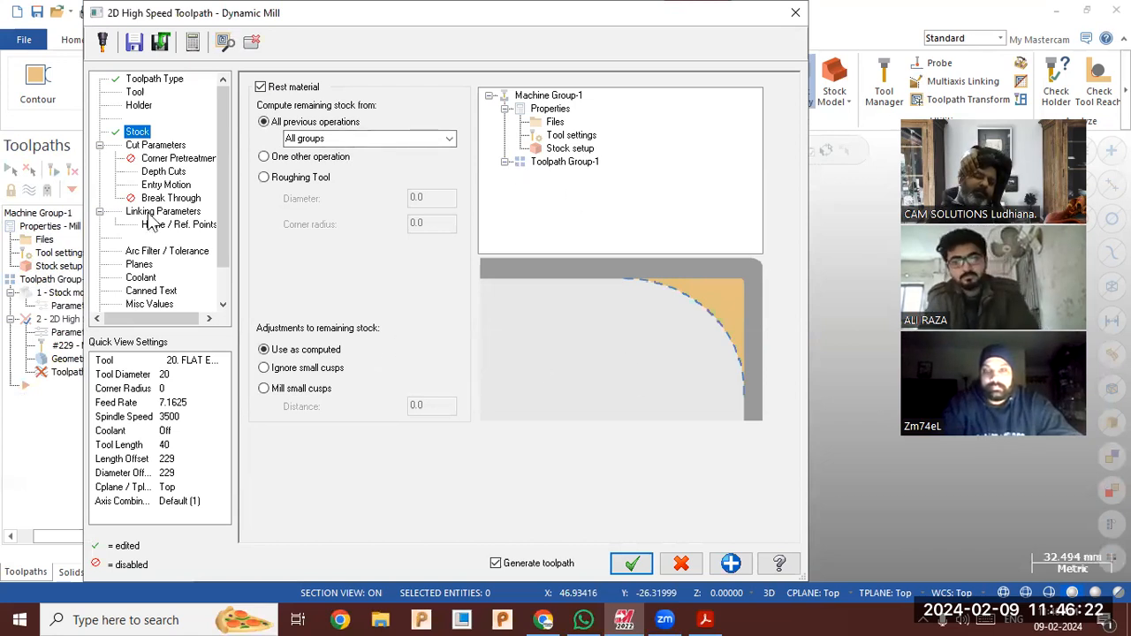
{"action": "left_click", "coordinate": [161, 149]}
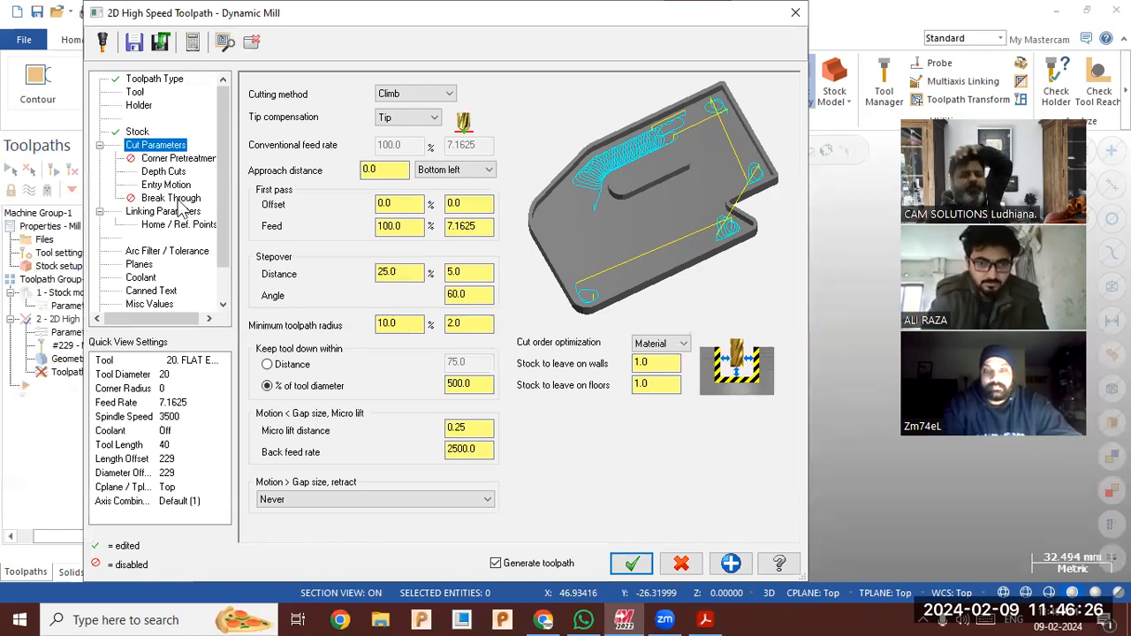
{"action": "left_click", "coordinate": [173, 162]}
{"action": "left_click", "coordinate": [171, 175]}
{"action": "left_click", "coordinate": [172, 188]}
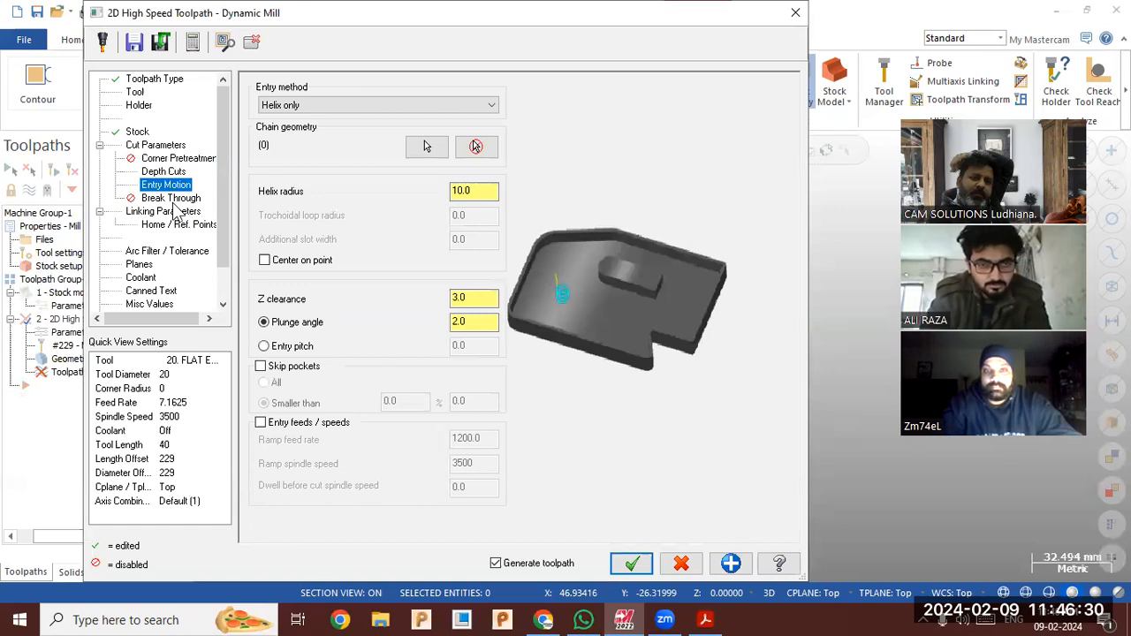
{"action": "left_click", "coordinate": [177, 199]}
{"action": "left_click", "coordinate": [175, 213]}
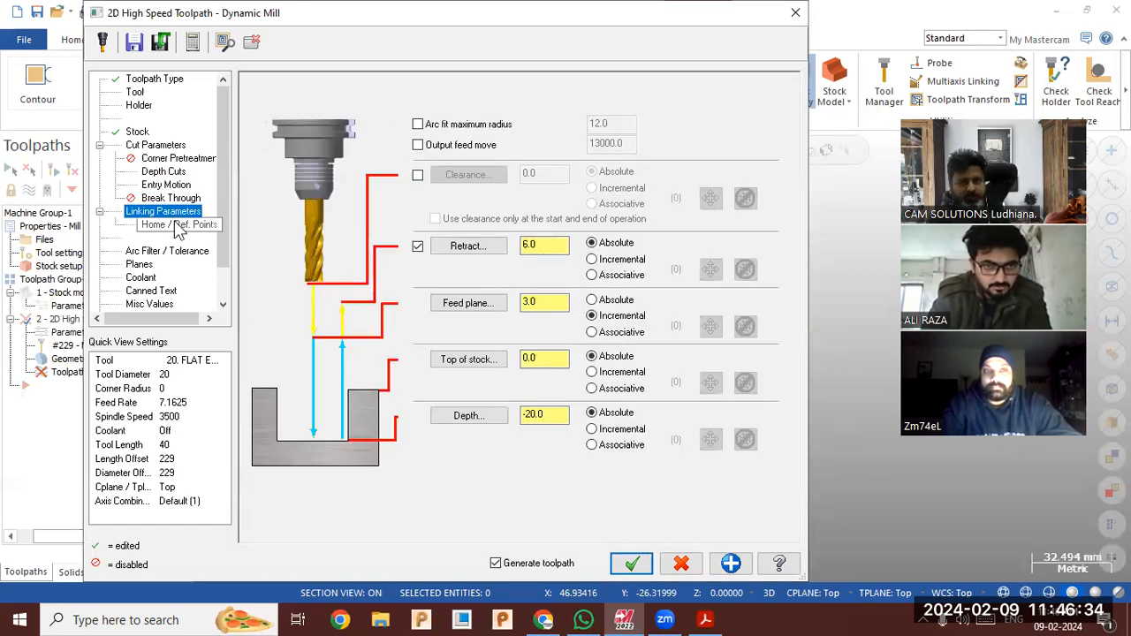
{"action": "left_click", "coordinate": [159, 147]}
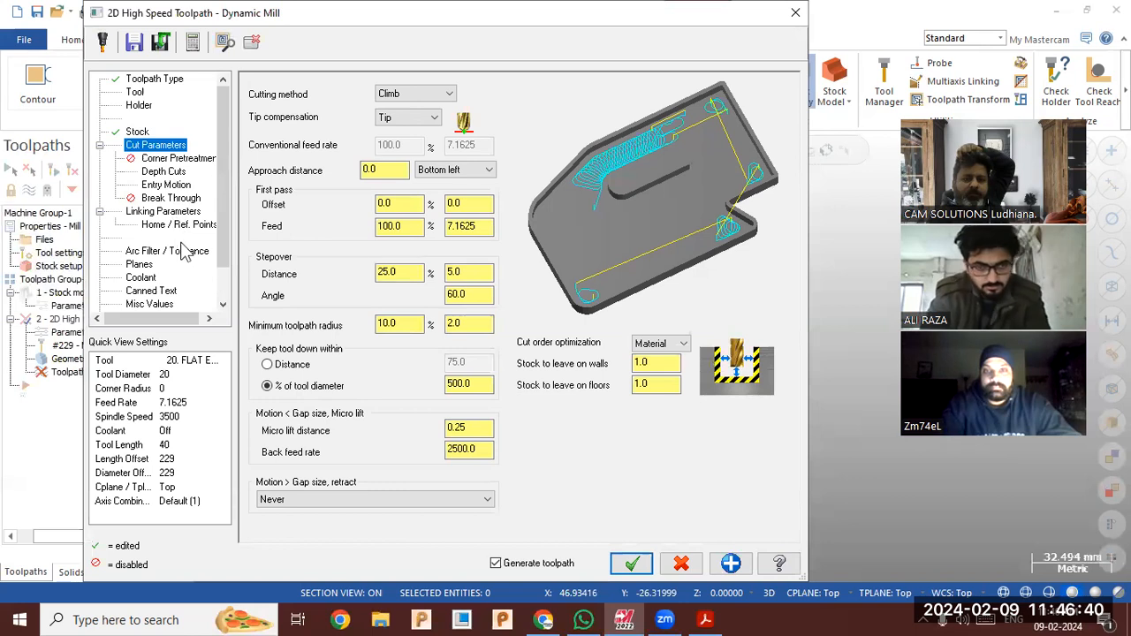
{"action": "left_click", "coordinate": [169, 216]}
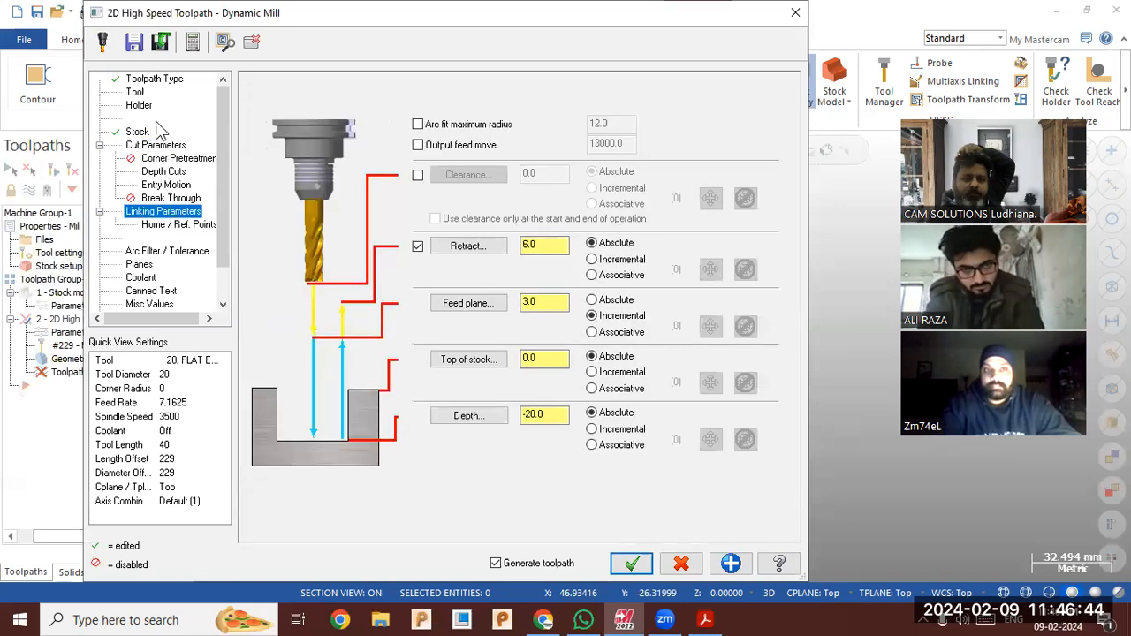
{"action": "left_click", "coordinate": [148, 79]}
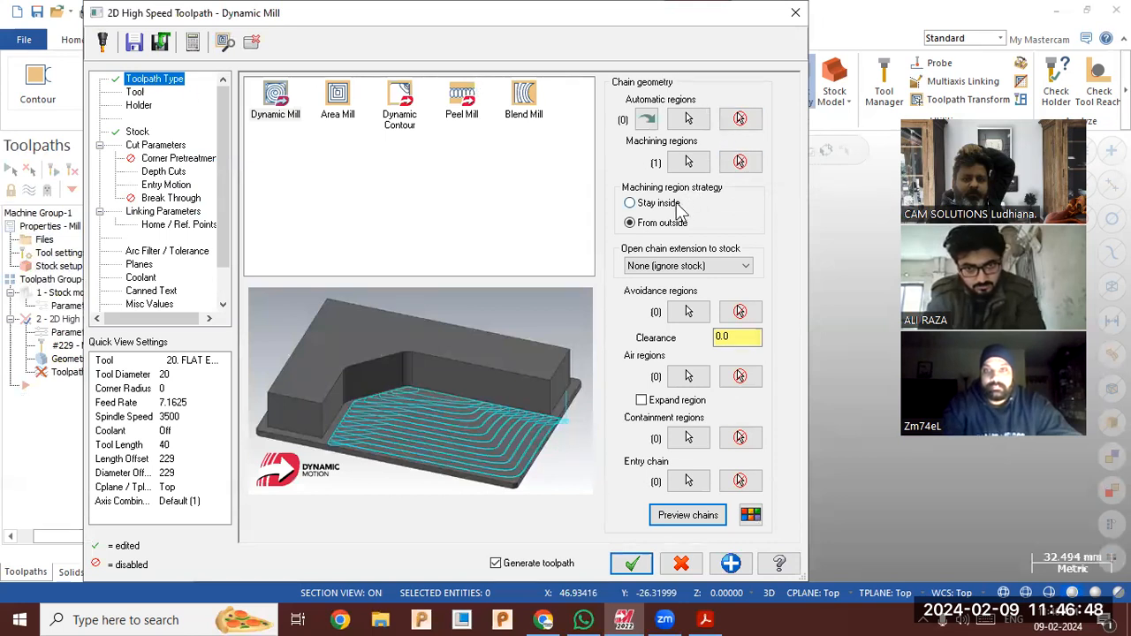
{"action": "left_click", "coordinate": [682, 563]}
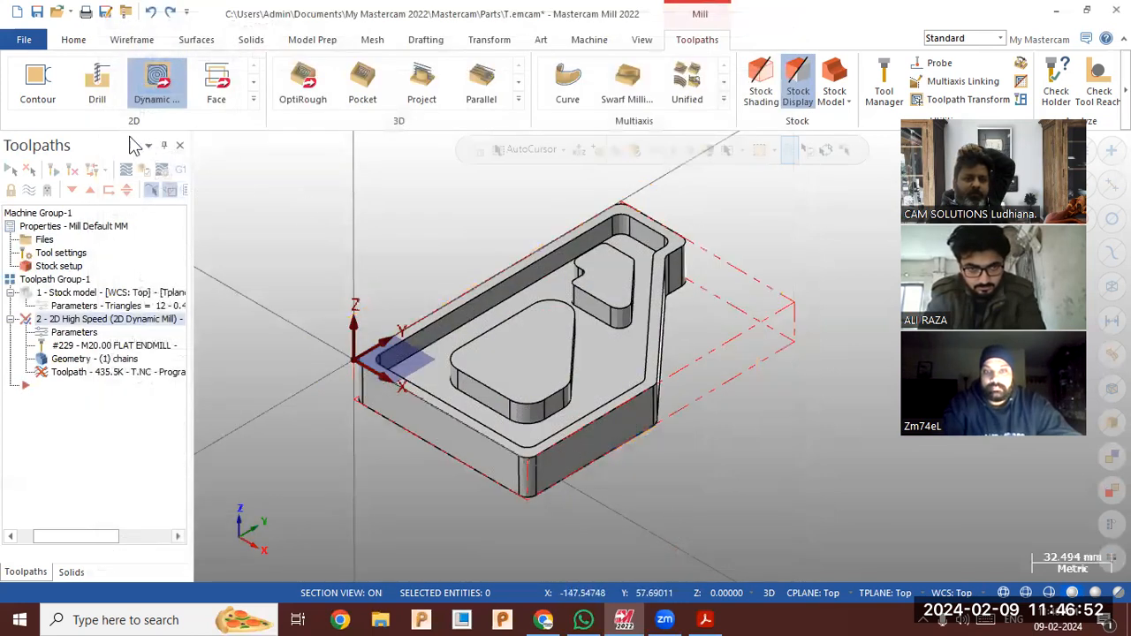
Create a rectangular wireframe bounding box around the pocketed solid body.
{"action": "left_click", "coordinate": [74, 41]}
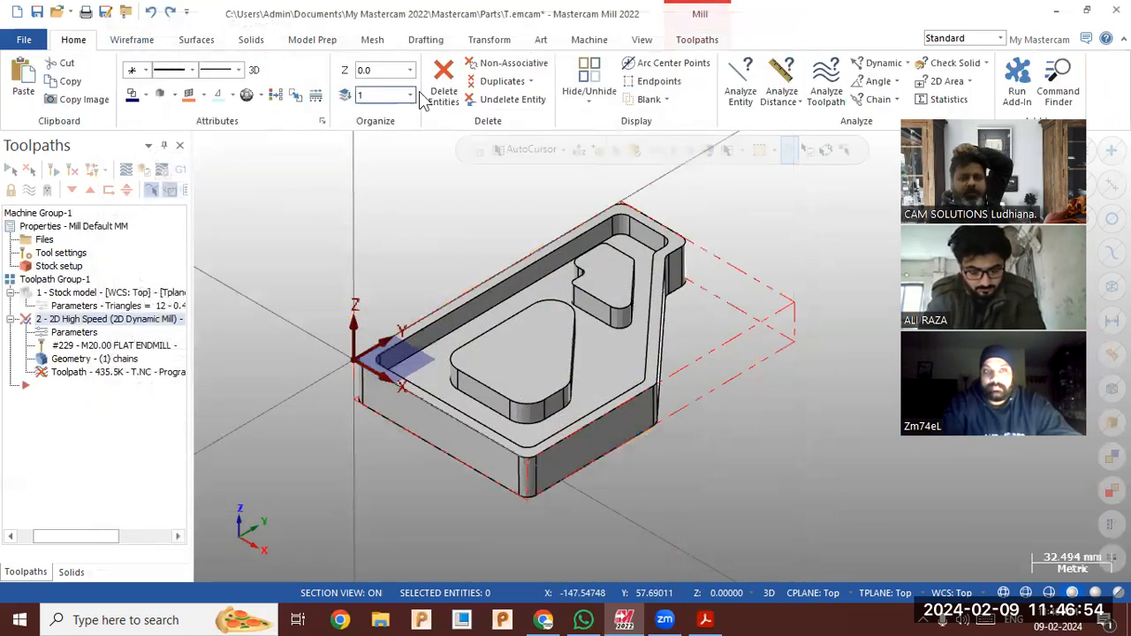
{"action": "left_click", "coordinate": [141, 40]}
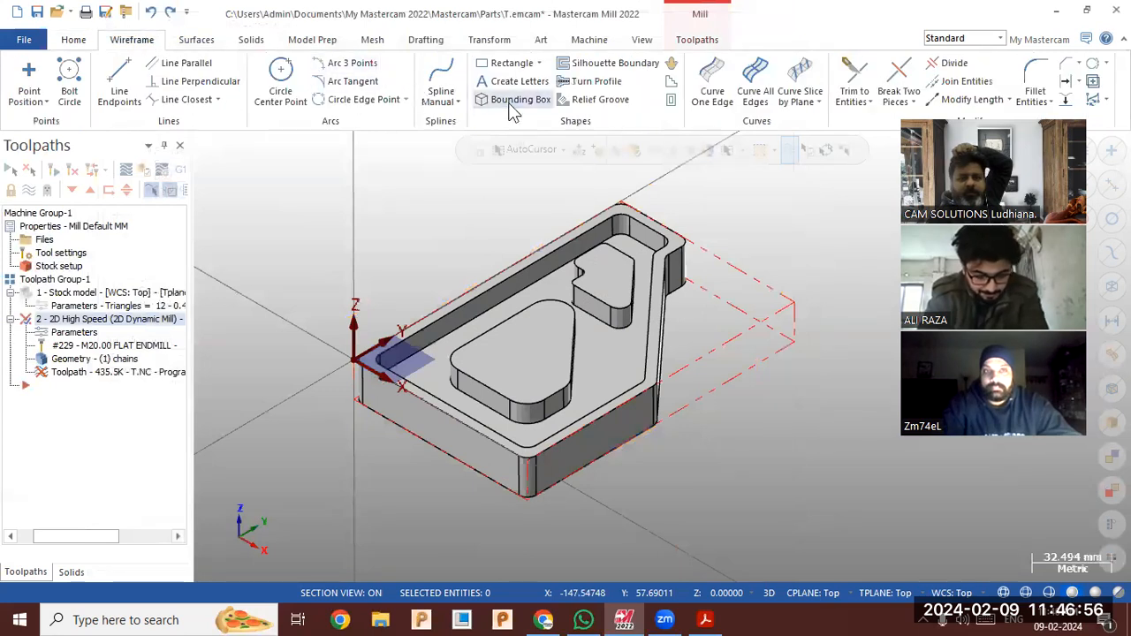
{"action": "left_click", "coordinate": [649, 321]}
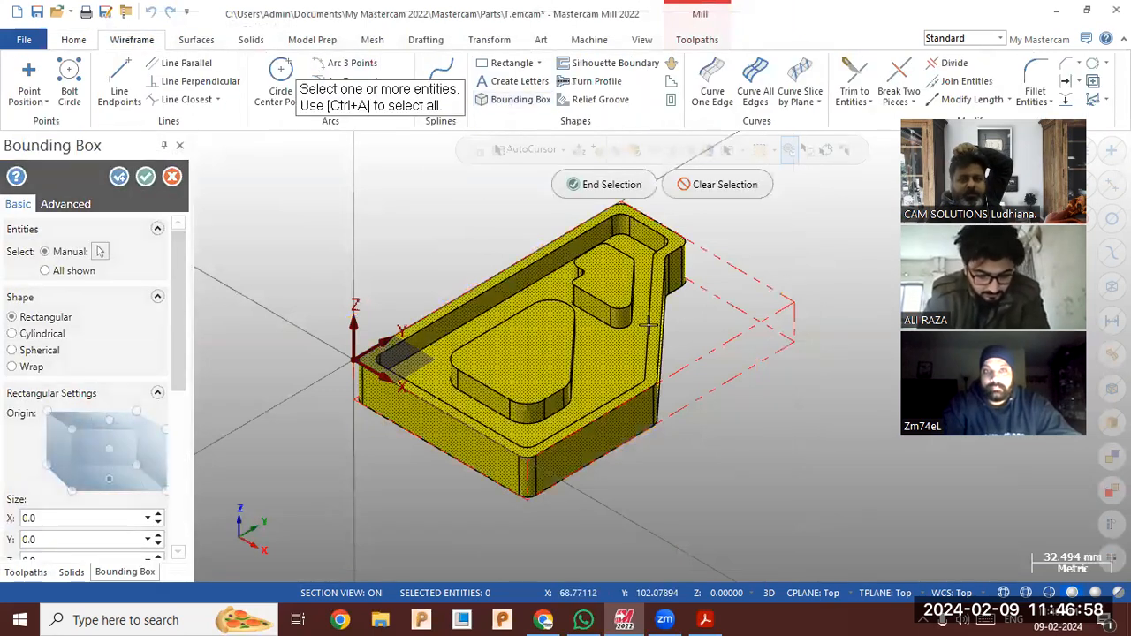
{"action": "left_click", "coordinate": [612, 188]}
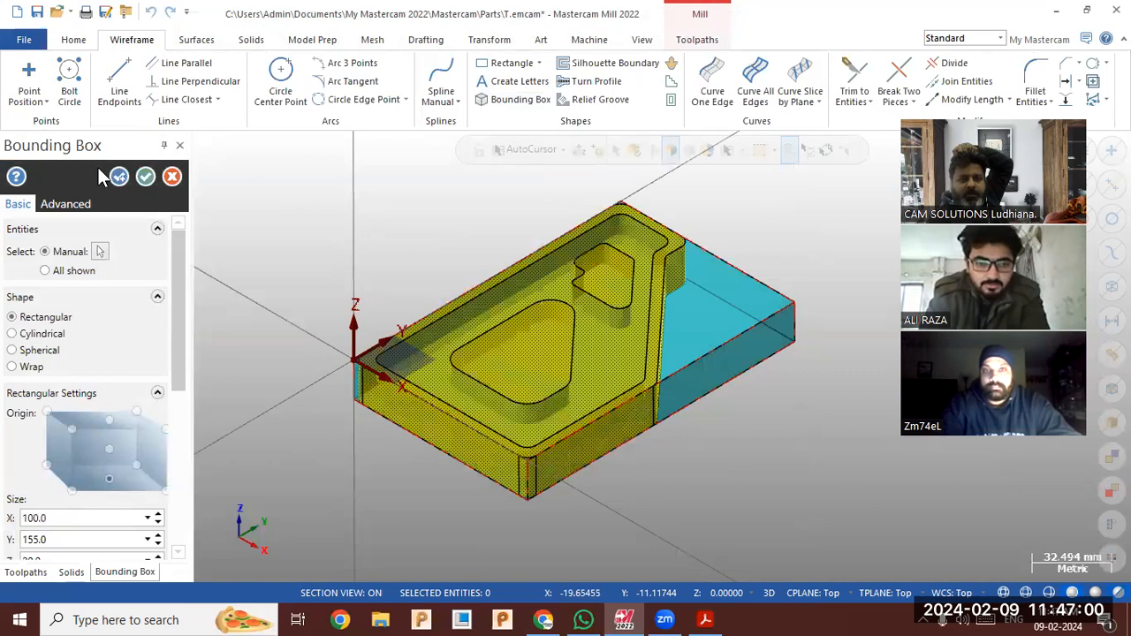
{"action": "left_click", "coordinate": [145, 177]}
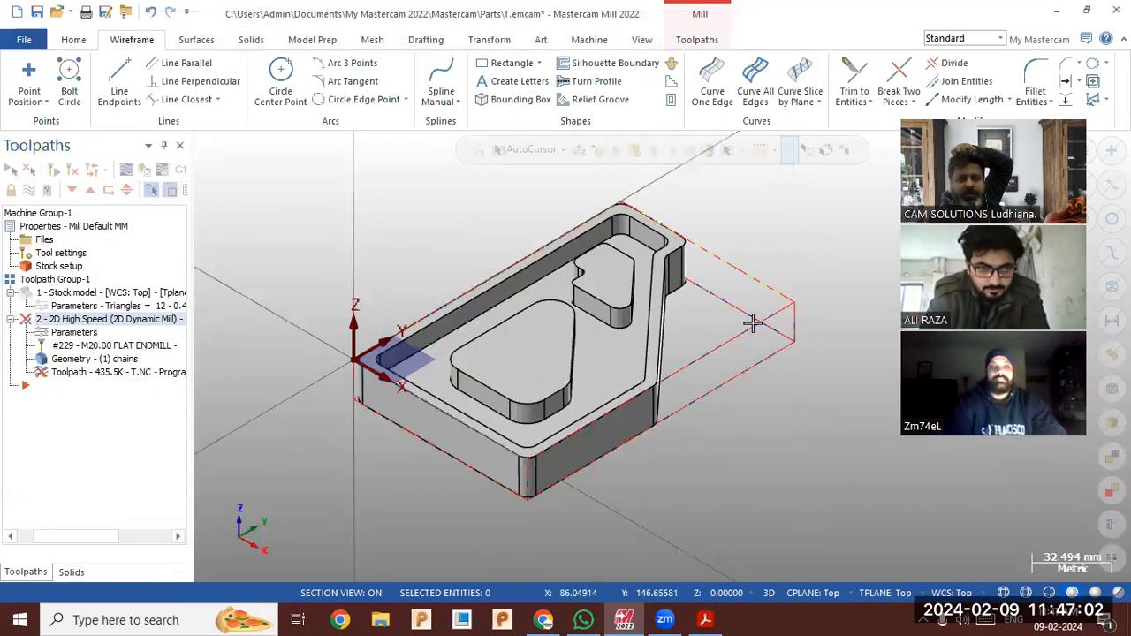
Remove the existing machining region chain from the Dynamic Mill operation's geometry.
{"action": "left_click", "coordinate": [105, 359]}
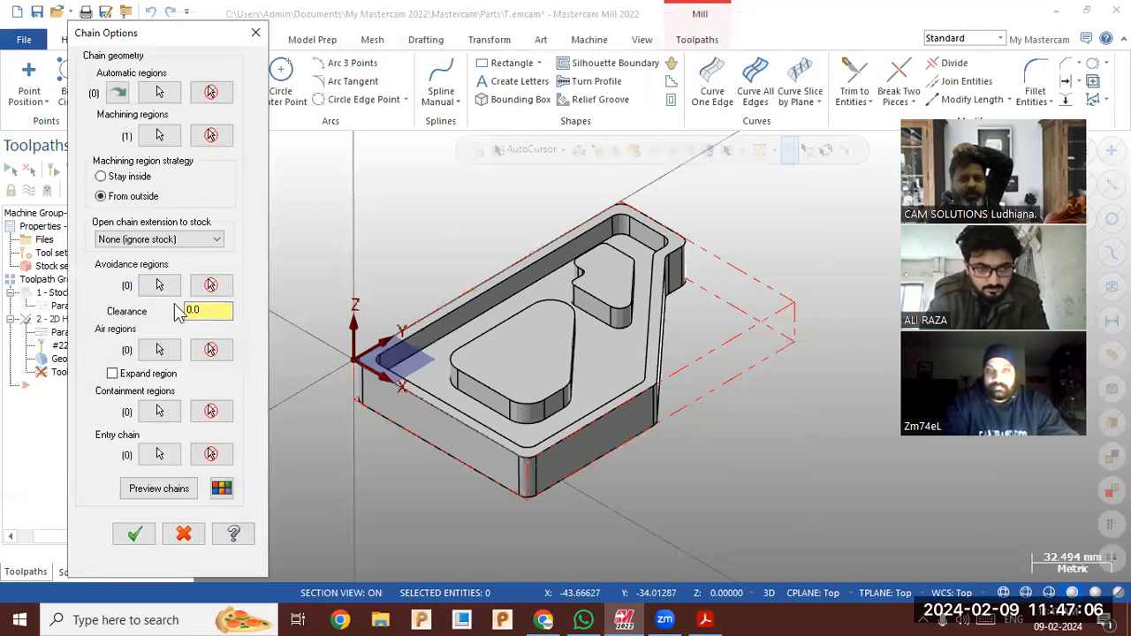
{"action": "left_click", "coordinate": [212, 136]}
{"action": "left_click", "coordinate": [163, 136]}
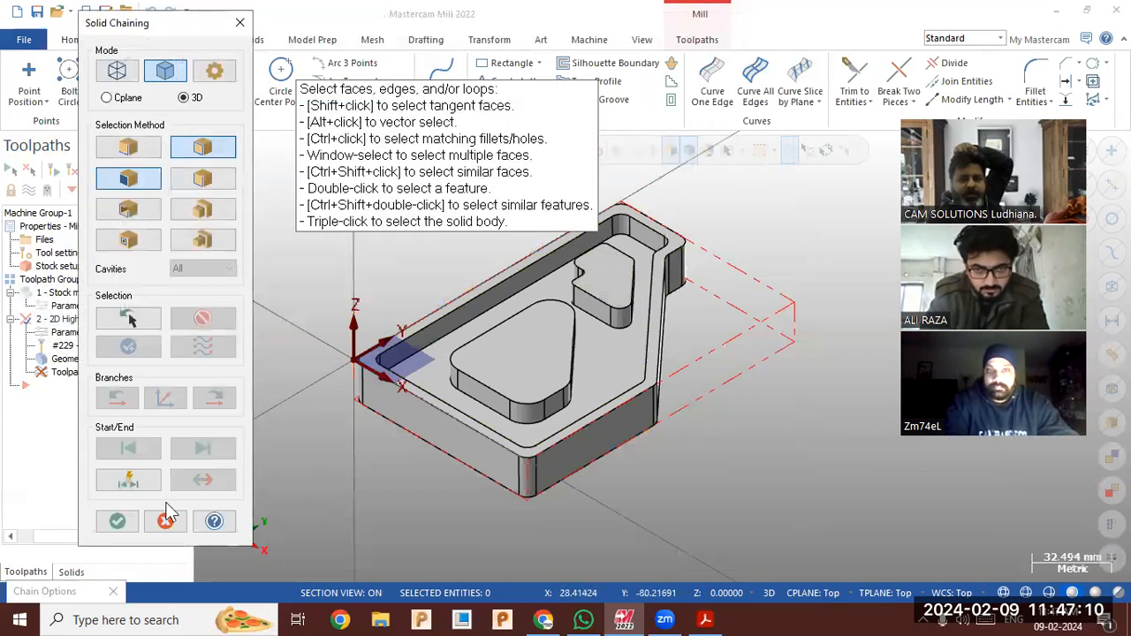
{"action": "left_click", "coordinate": [166, 521]}
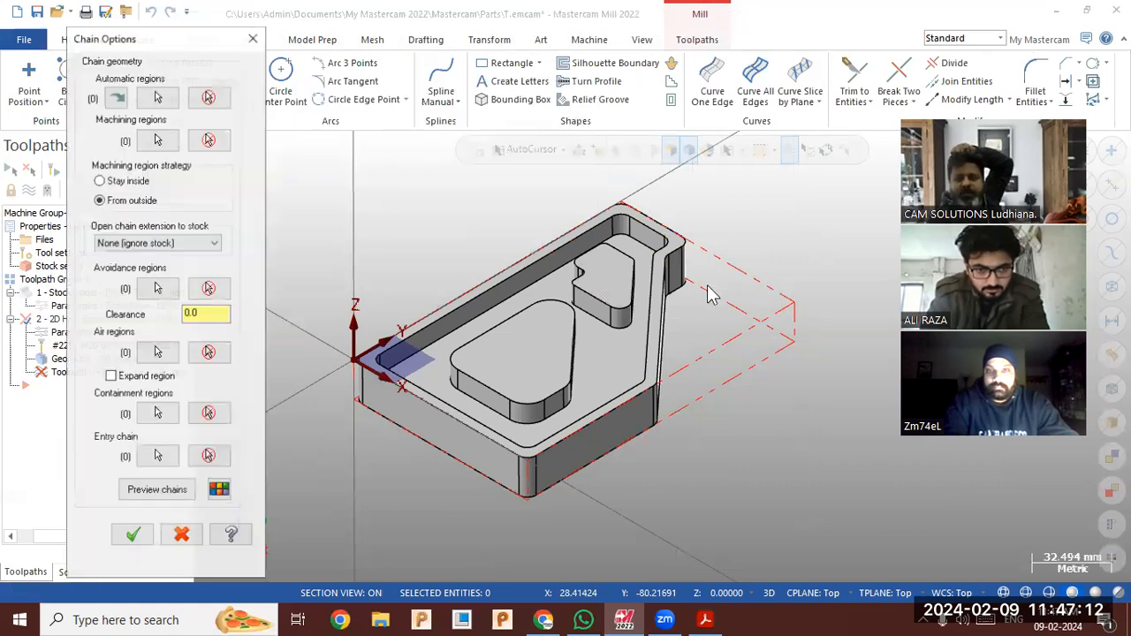
{"action": "left_click_drag", "start_coordinate": [933, 119], "coordinate": [893, 251]}
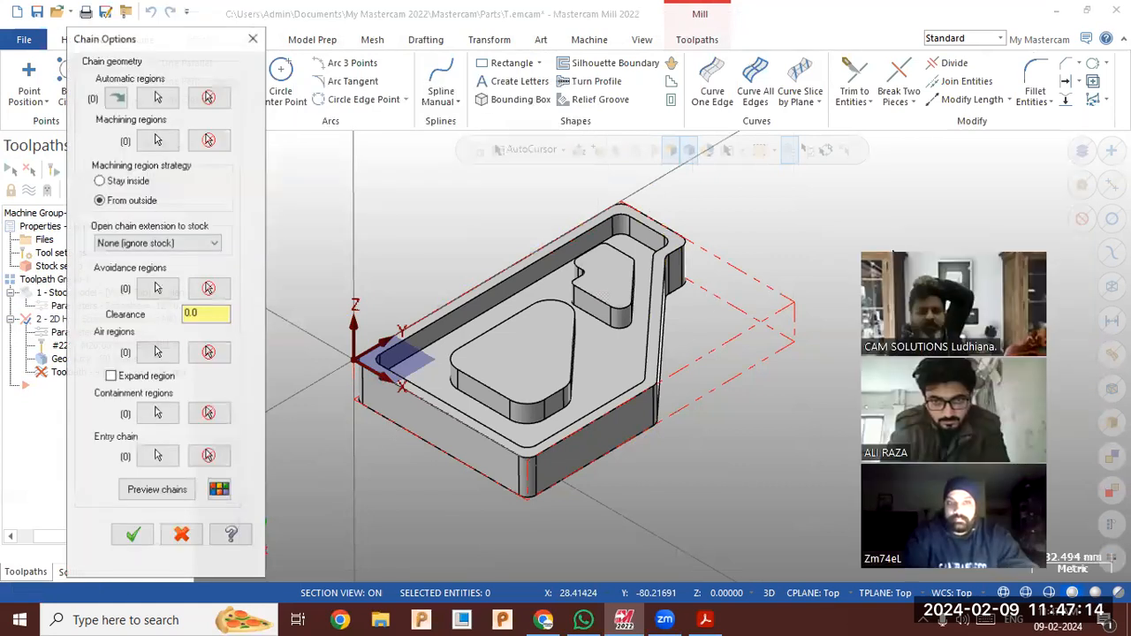
{"action": "left_click", "coordinate": [183, 534]}
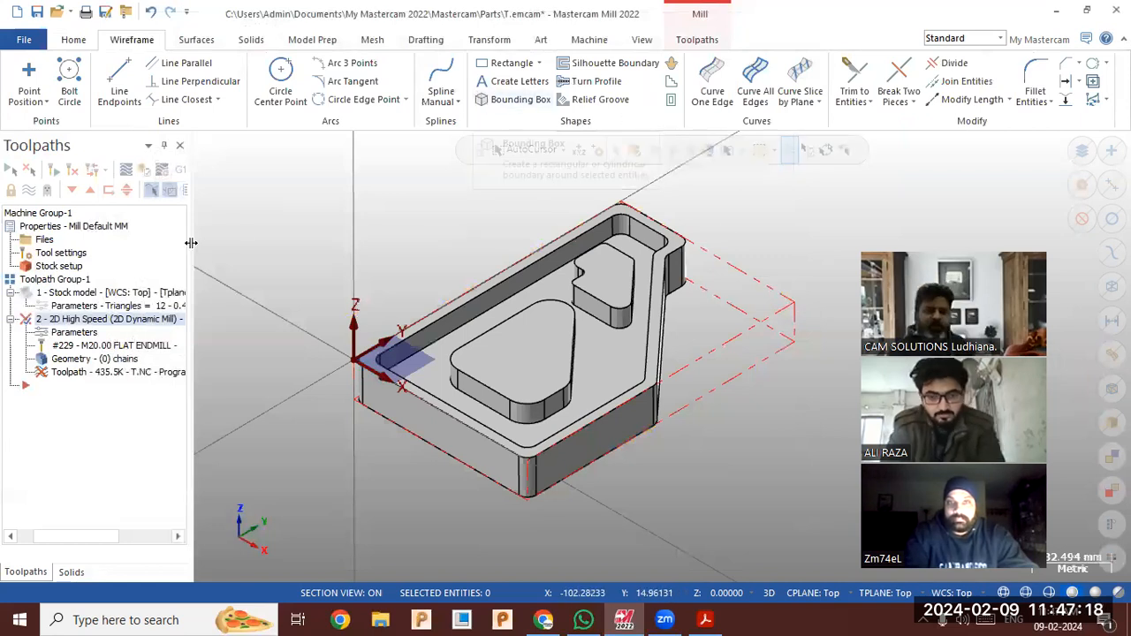
Stop limiting the display to associated geometry and chain the bounding box's top wireframe rectangle as the Dynamic Mill machining region.
{"action": "left_click", "coordinate": [169, 193]}
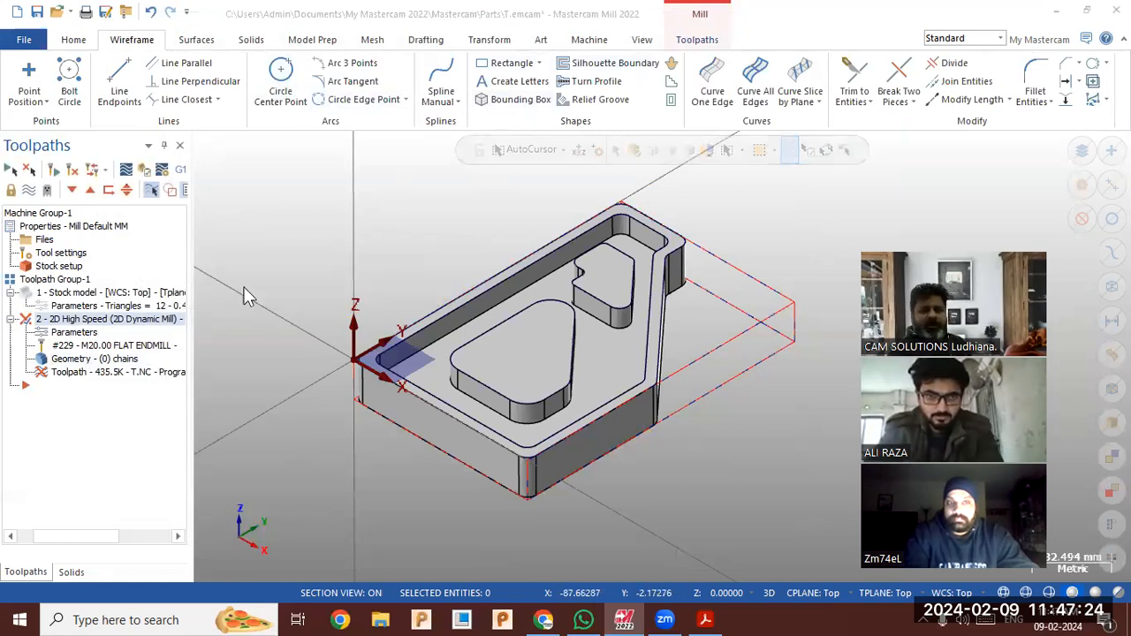
{"action": "left_click", "coordinate": [156, 134]}
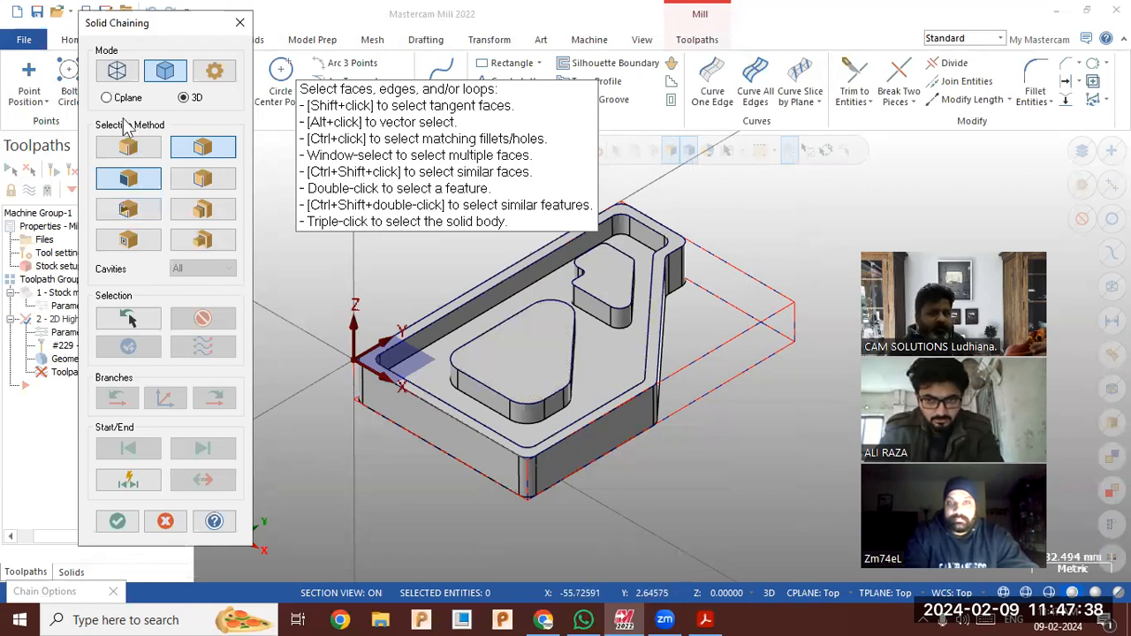
{"action": "left_click", "coordinate": [117, 74]}
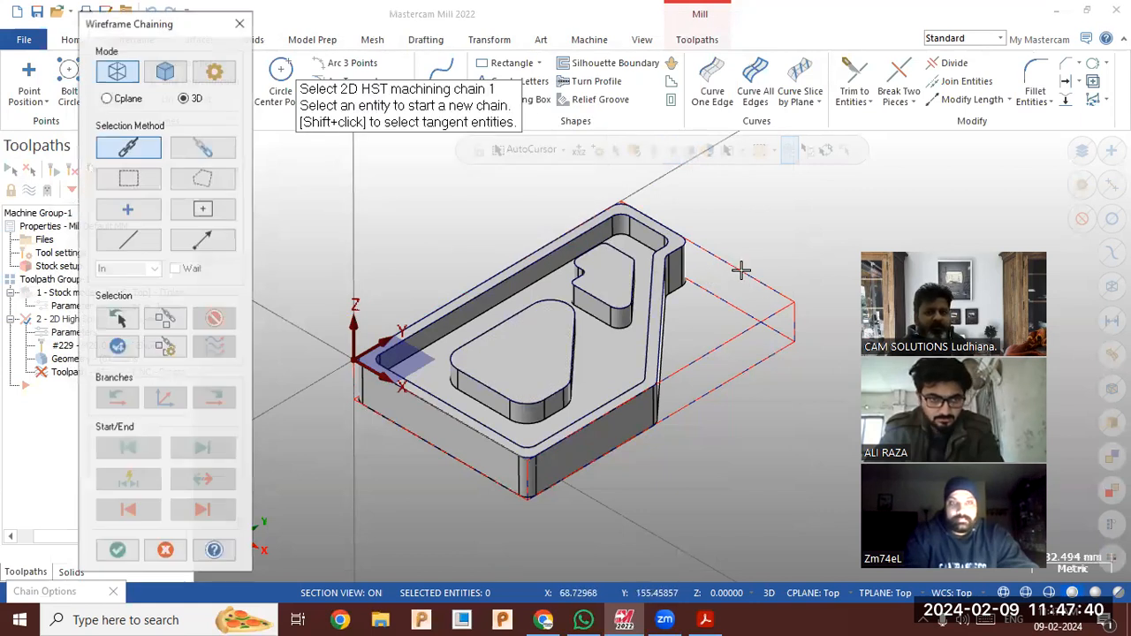
{"action": "left_click", "coordinate": [742, 272]}
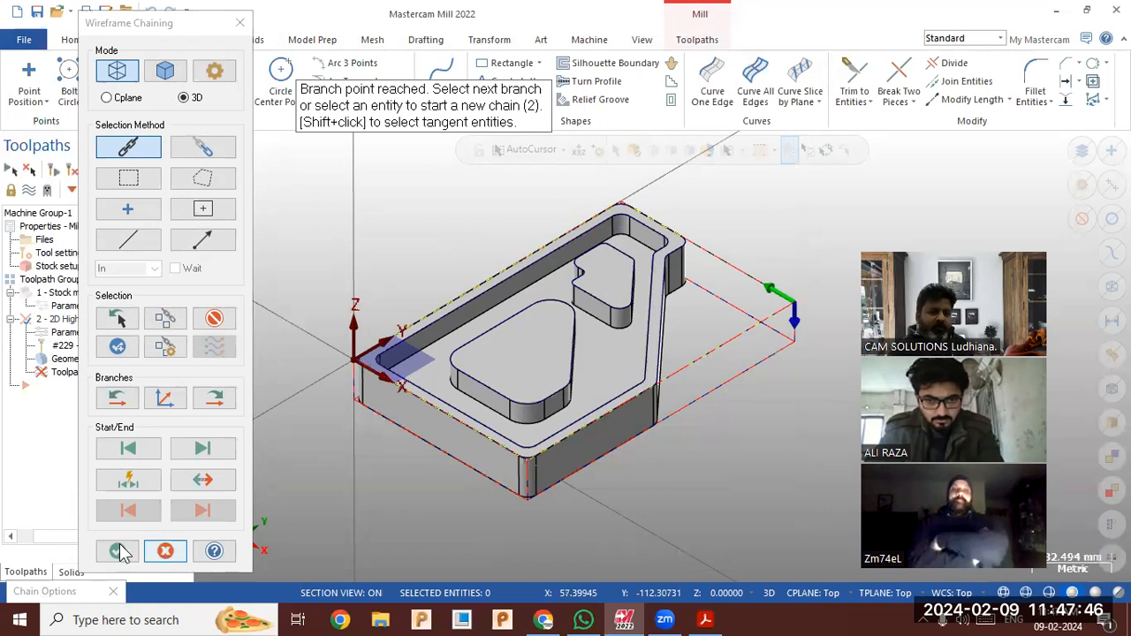
{"action": "left_click", "coordinate": [117, 551]}
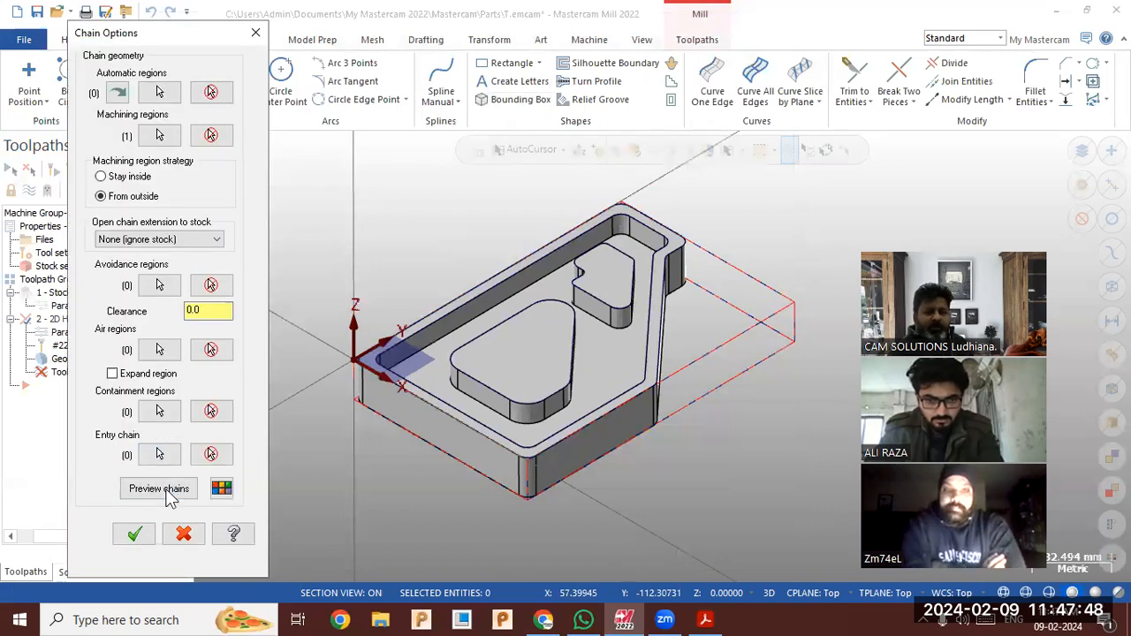
Add the solid body's outer top edge loop as an avoidance region, preview the chains and accept the chain geometry.
{"action": "left_click", "coordinate": [171, 491]}
{"action": "left_click", "coordinate": [156, 285]}
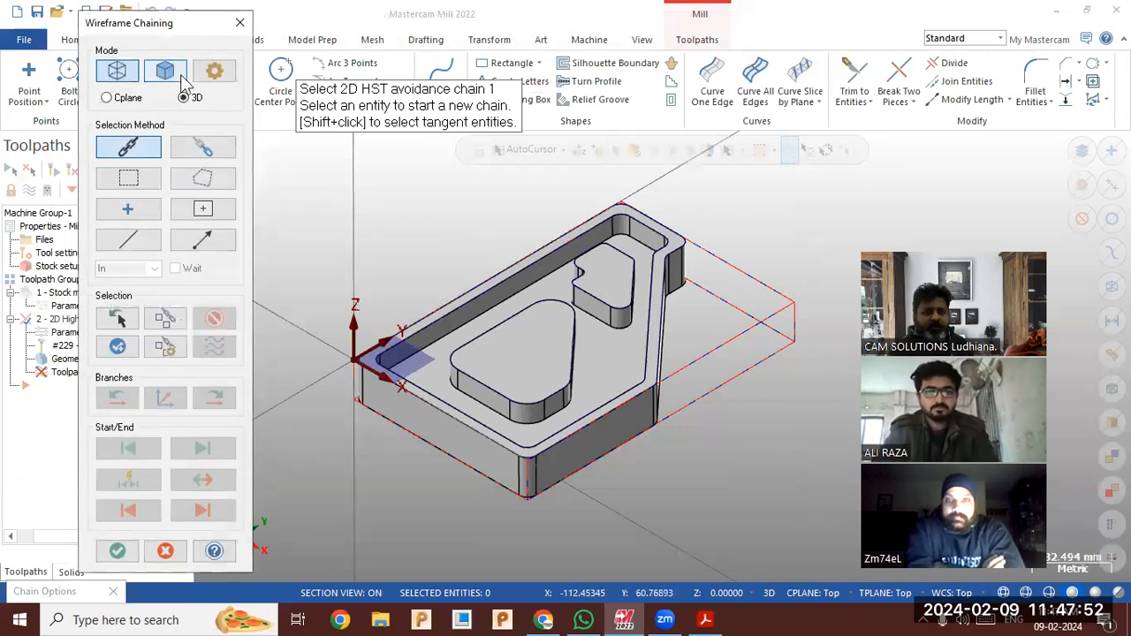
{"action": "left_click", "coordinate": [180, 76]}
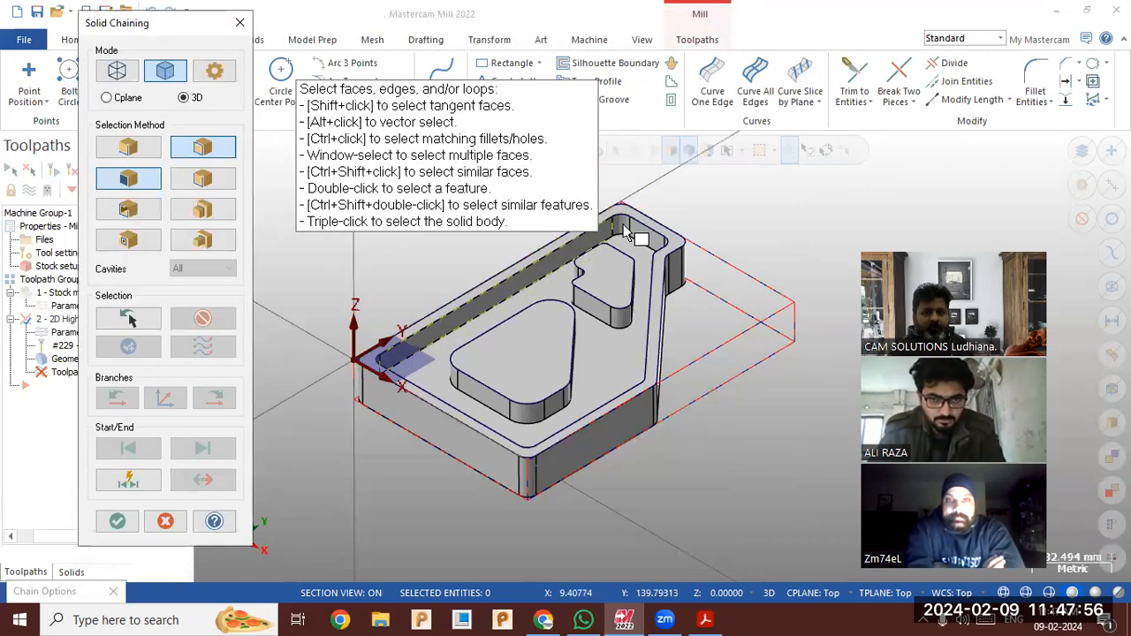
{"action": "left_click", "coordinate": [674, 253]}
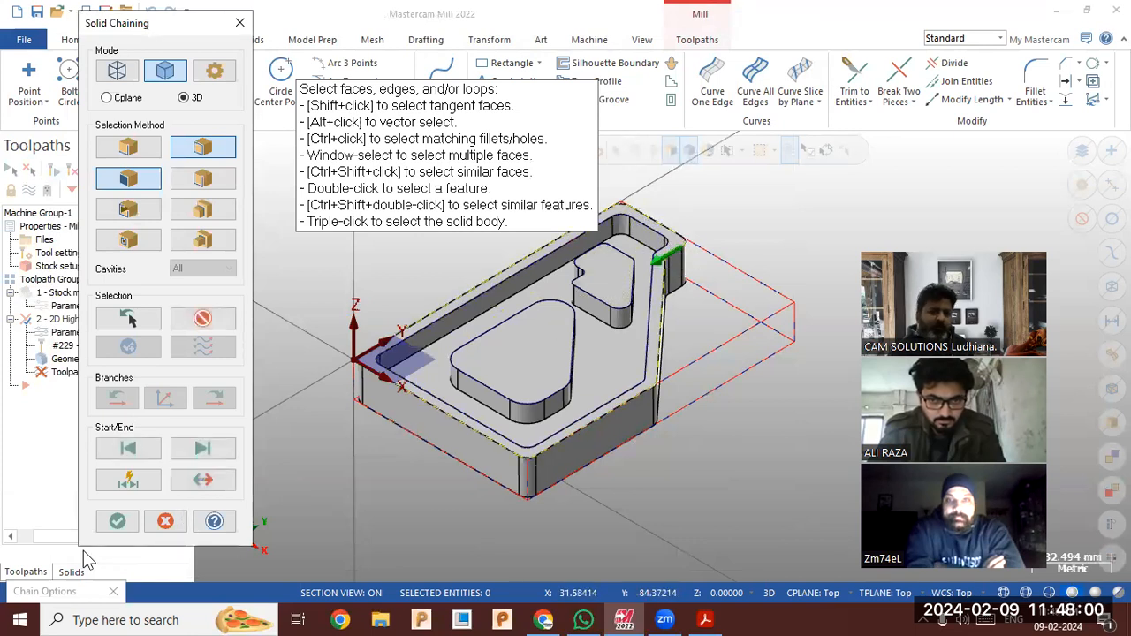
{"action": "left_click", "coordinate": [117, 520]}
{"action": "left_click", "coordinate": [159, 489]}
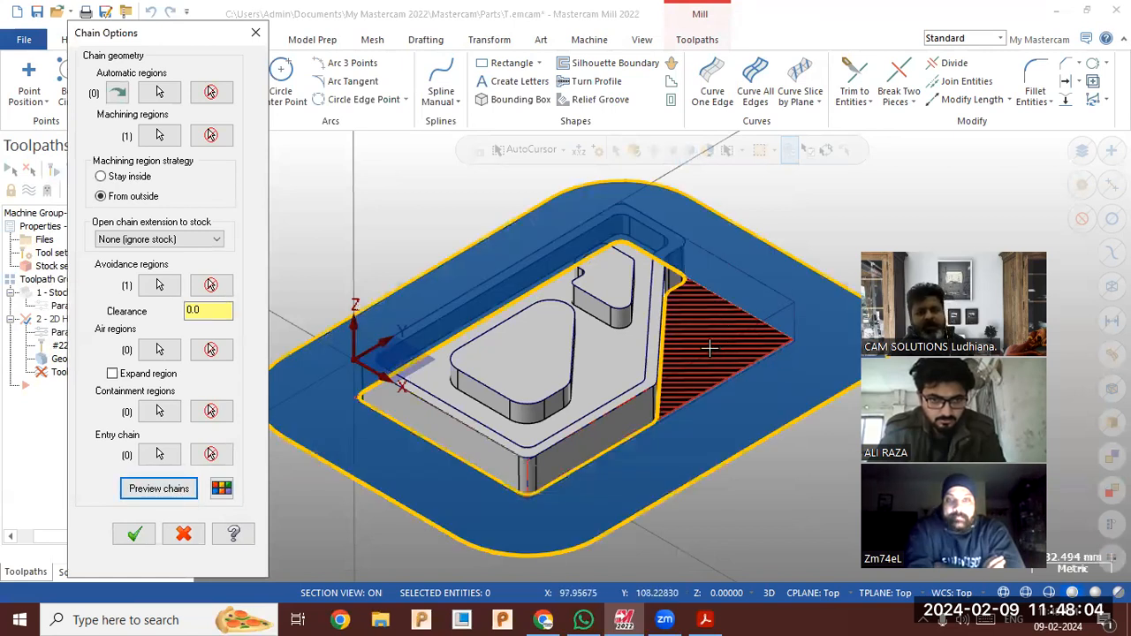
{"action": "left_click", "coordinate": [144, 531]}
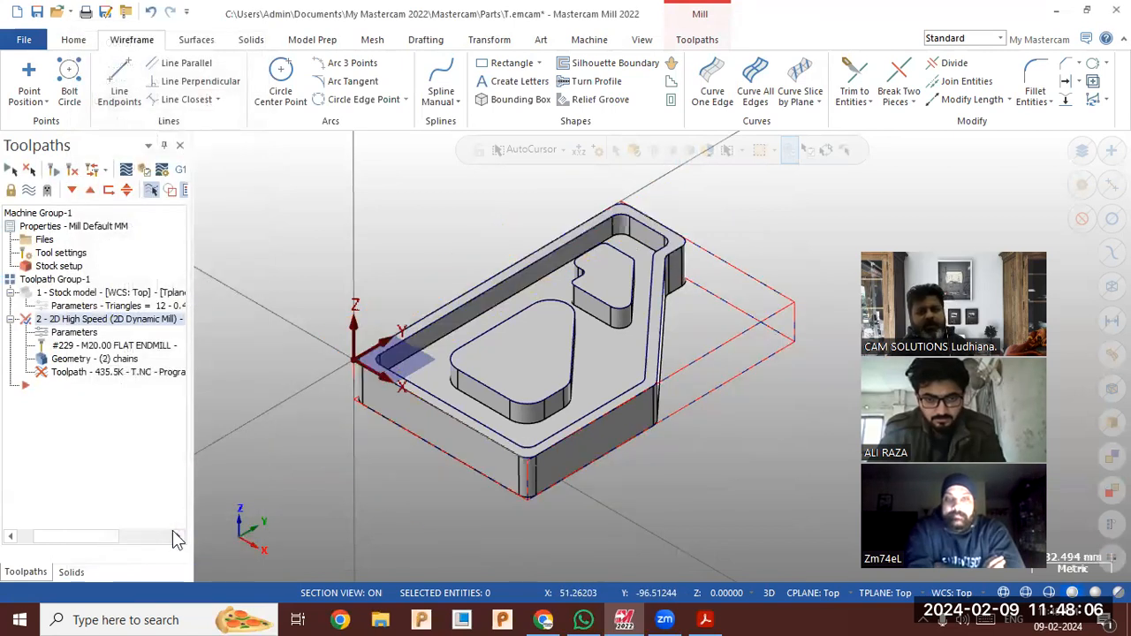
Regenerate the Dynamic Mill toolpath and inspect its passes around the body from several angles.
{"action": "left_click", "coordinate": [73, 173]}
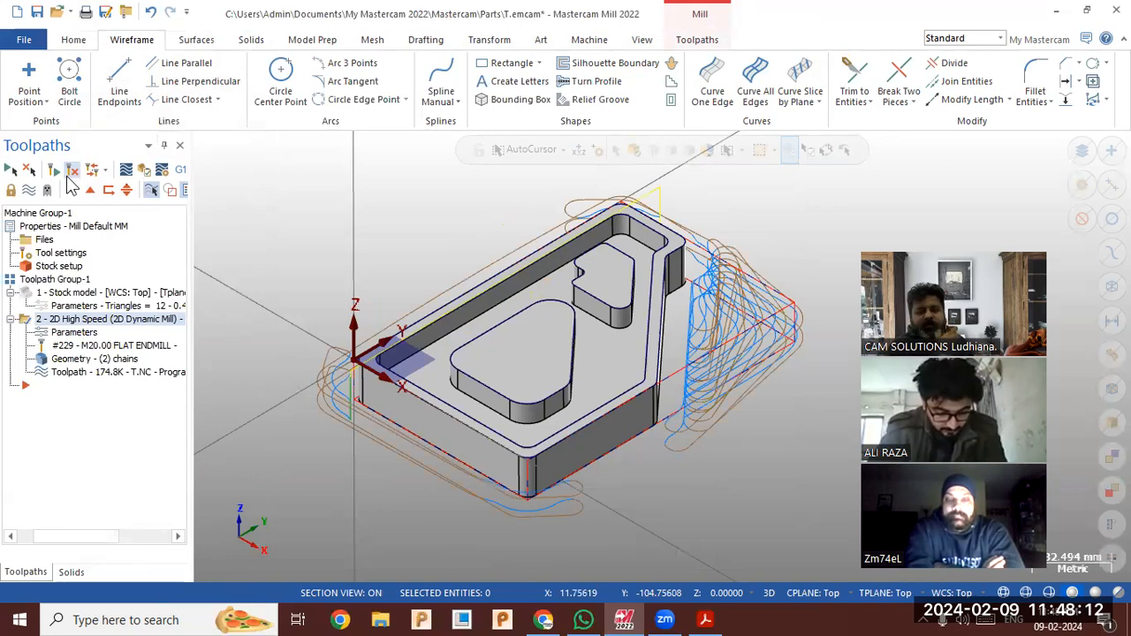
{"action": "middle_click_drag", "start_coordinate": [280, 330], "coordinate": [311, 320]}
{"action": "mouse_move", "coordinate": [633, 324]}
{"action": "middle_mouse_down"}
{"action": "mouse_move", "coordinate": [614, 361]}
{"action": "mouse_move", "coordinate": [643, 336]}
{"action": "middle_mouse_up"}
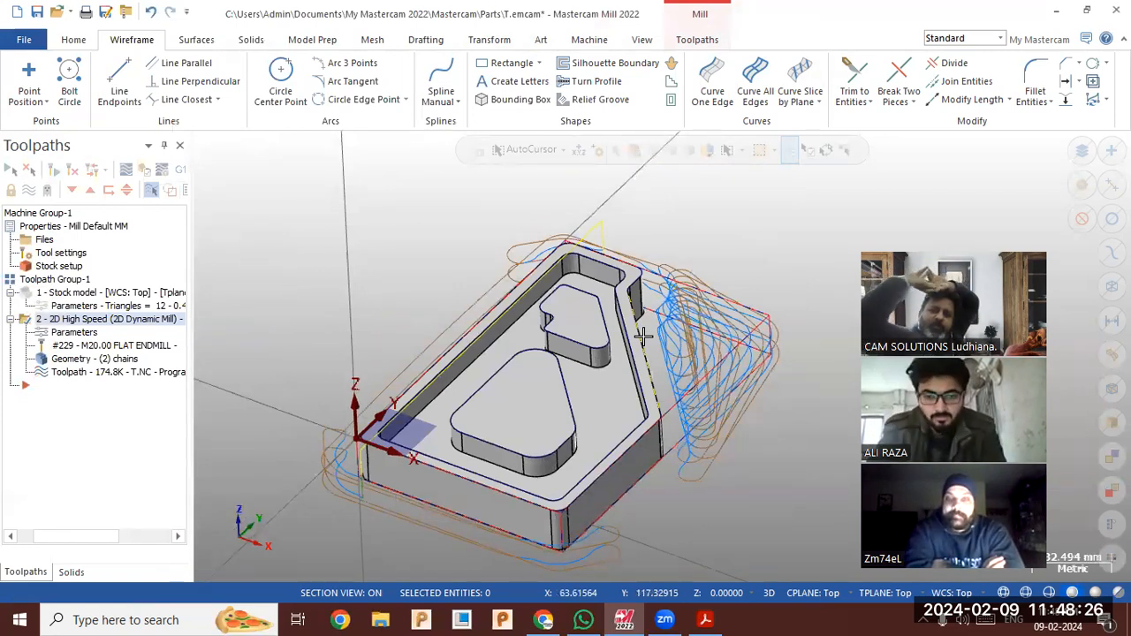
{"action": "middle_click_drag", "start_coordinate": [745, 334], "coordinate": [695, 341]}
{"action": "mouse_move", "coordinate": [738, 372]}
{"action": "middle_mouse_down"}
{"action": "mouse_move", "coordinate": [718, 380]}
{"action": "mouse_move", "coordinate": [727, 362]}
{"action": "middle_mouse_up"}
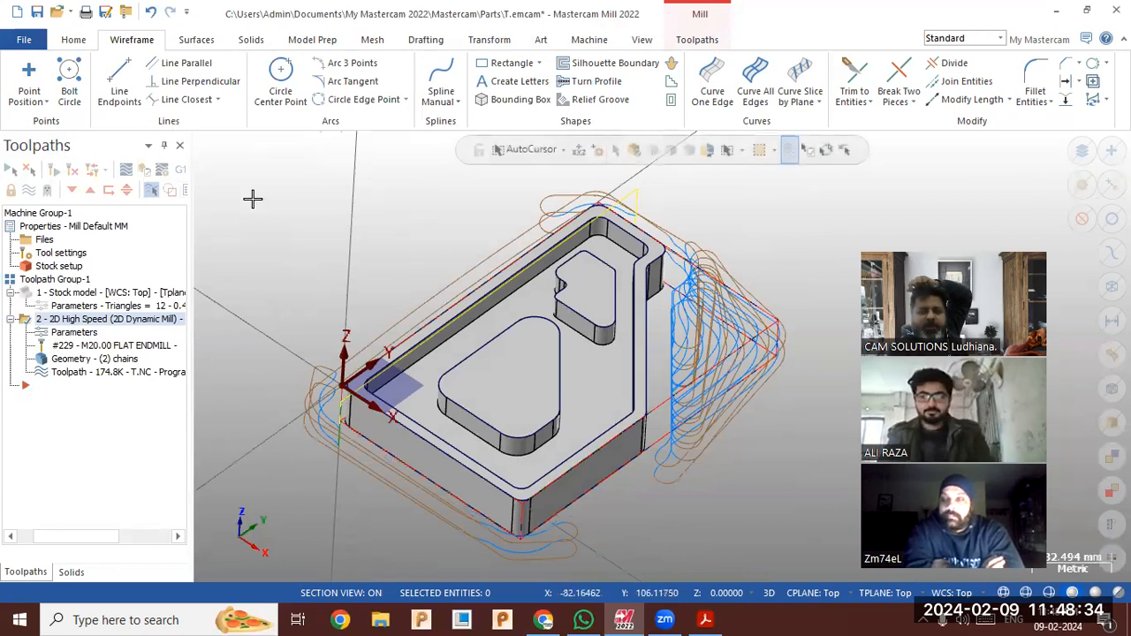
Compare the stock model with the Dynamic Mill toolpath, showing only the geometry associated with the selected operation.
{"action": "left_click_drag", "start_coordinate": [191, 235], "coordinate": [271, 235]}
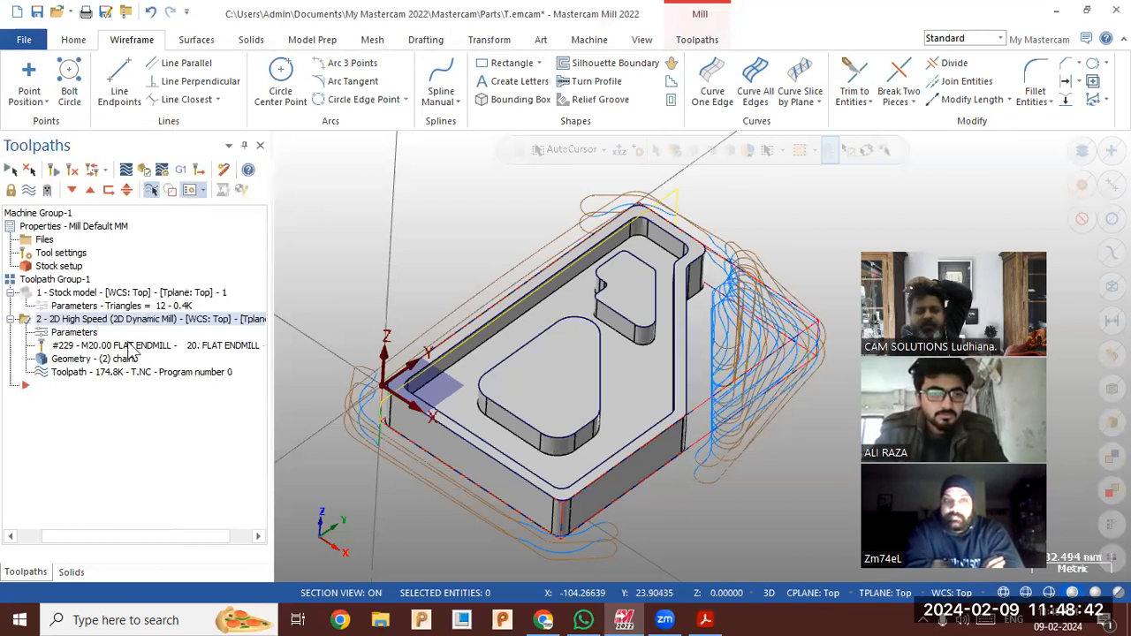
{"action": "left_click", "coordinate": [94, 320]}
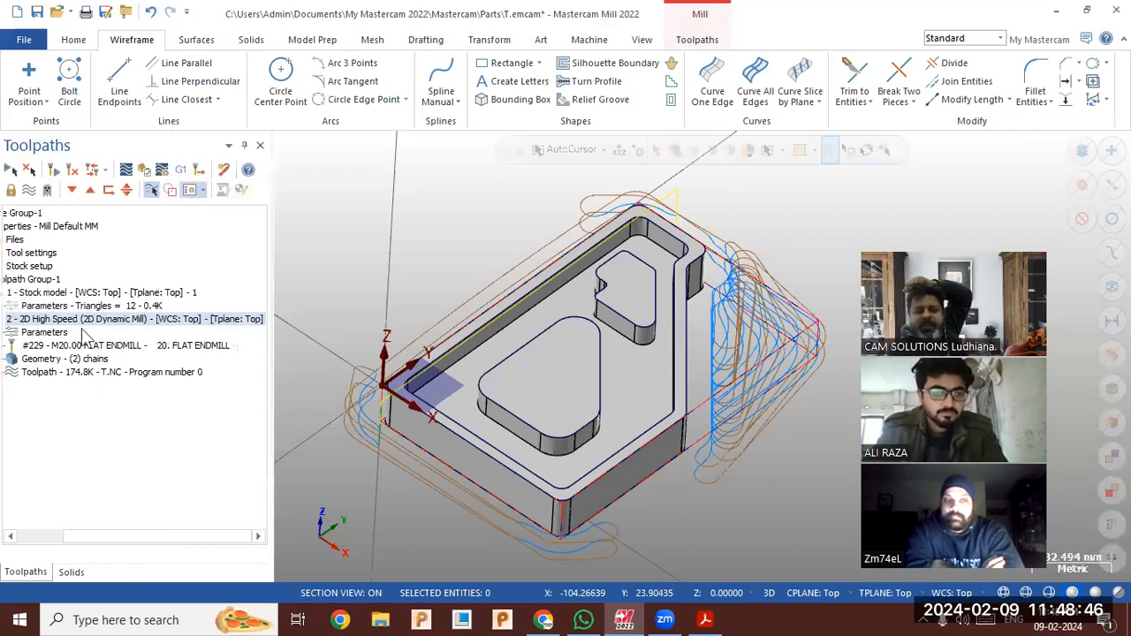
{"action": "left_click", "coordinate": [80, 294]}
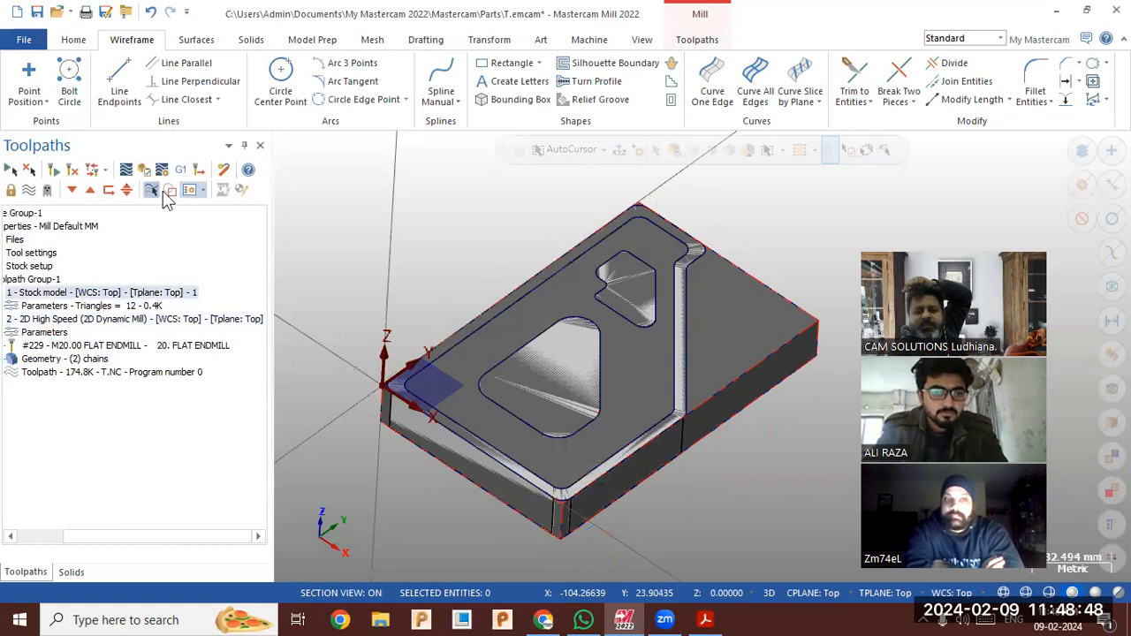
{"action": "left_click", "coordinate": [169, 191]}
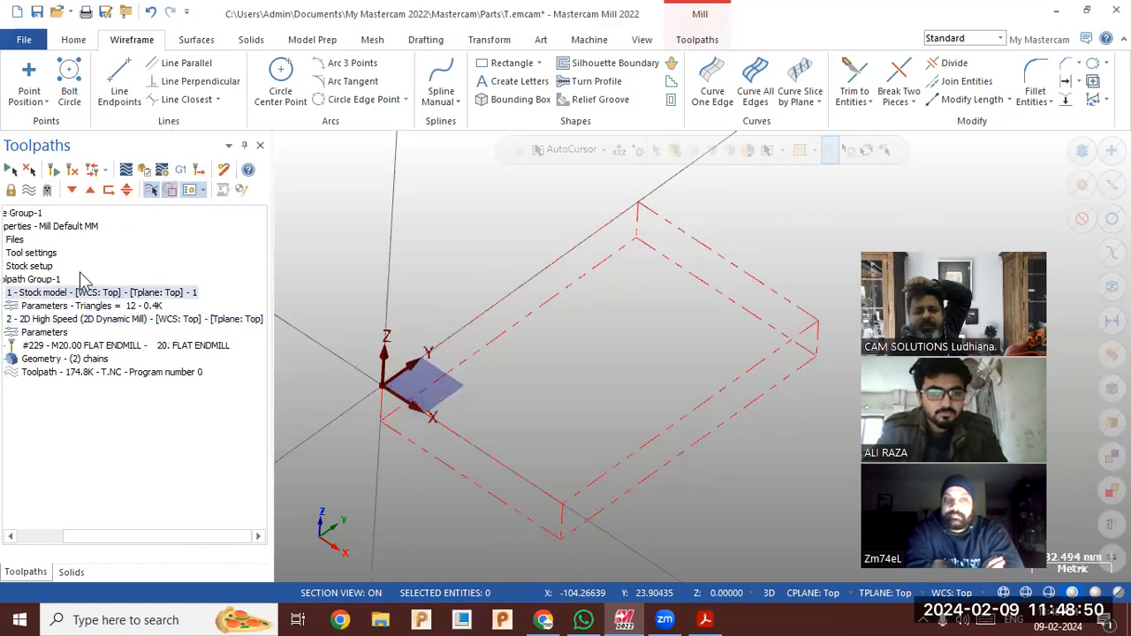
{"action": "left_click", "coordinate": [94, 347]}
{"action": "left_click", "coordinate": [80, 319]}
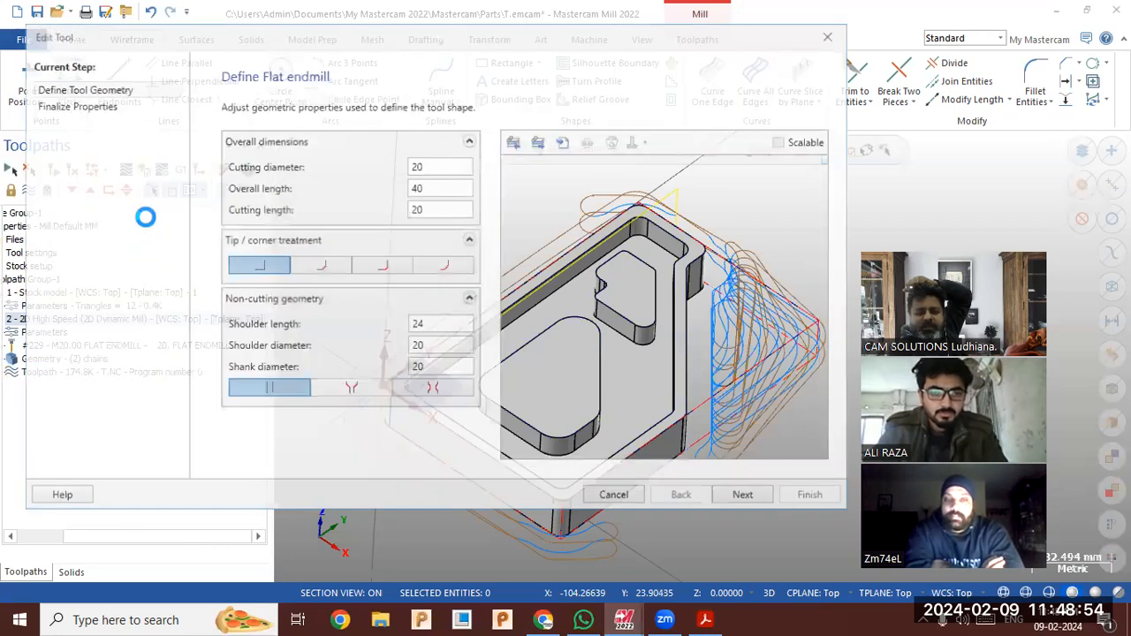
{"action": "key", "text": "Escape"}
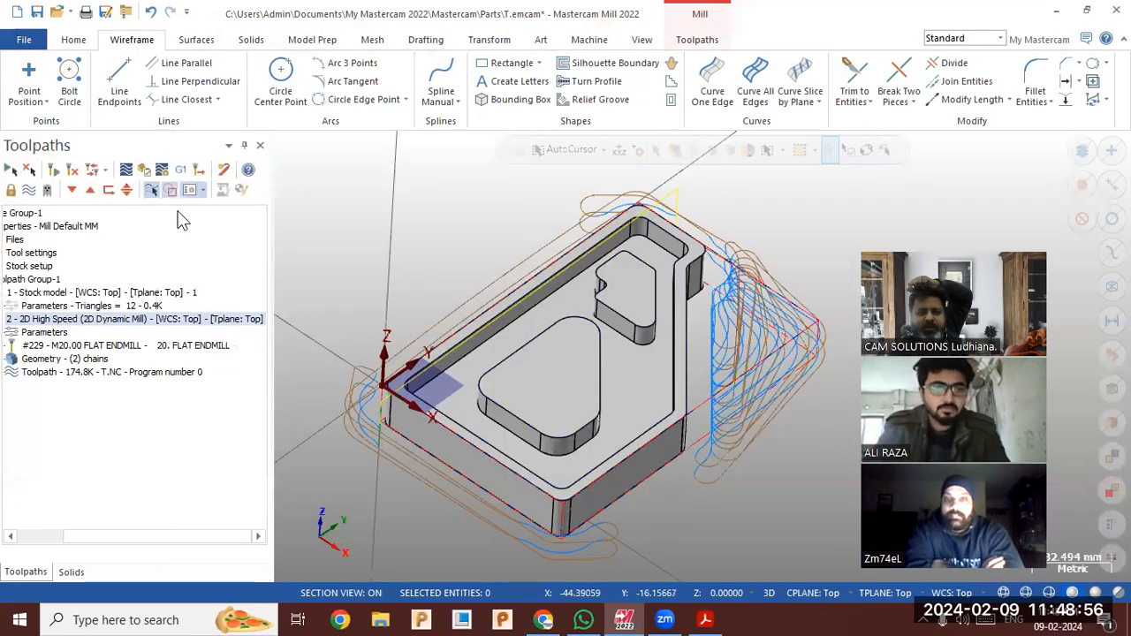